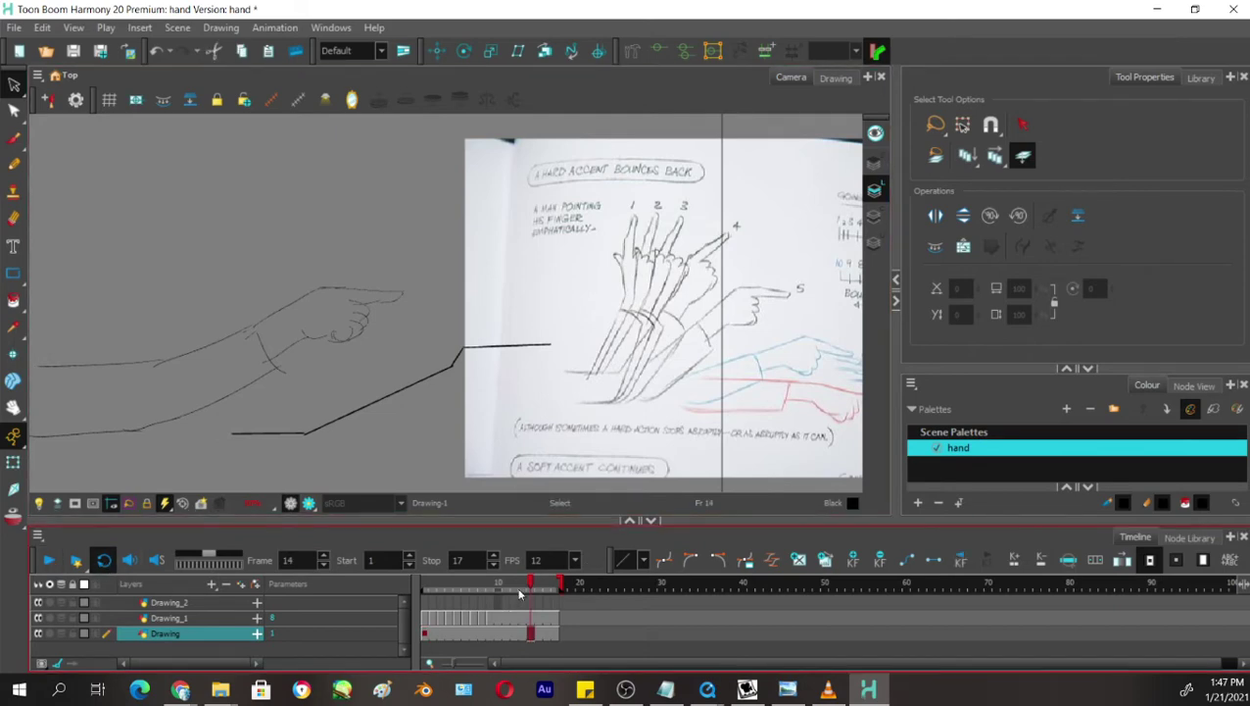
Return to frame 1 and select the empty first cell of the Drawing_2 layer.
left_click_drag(520, 588, 424, 581)
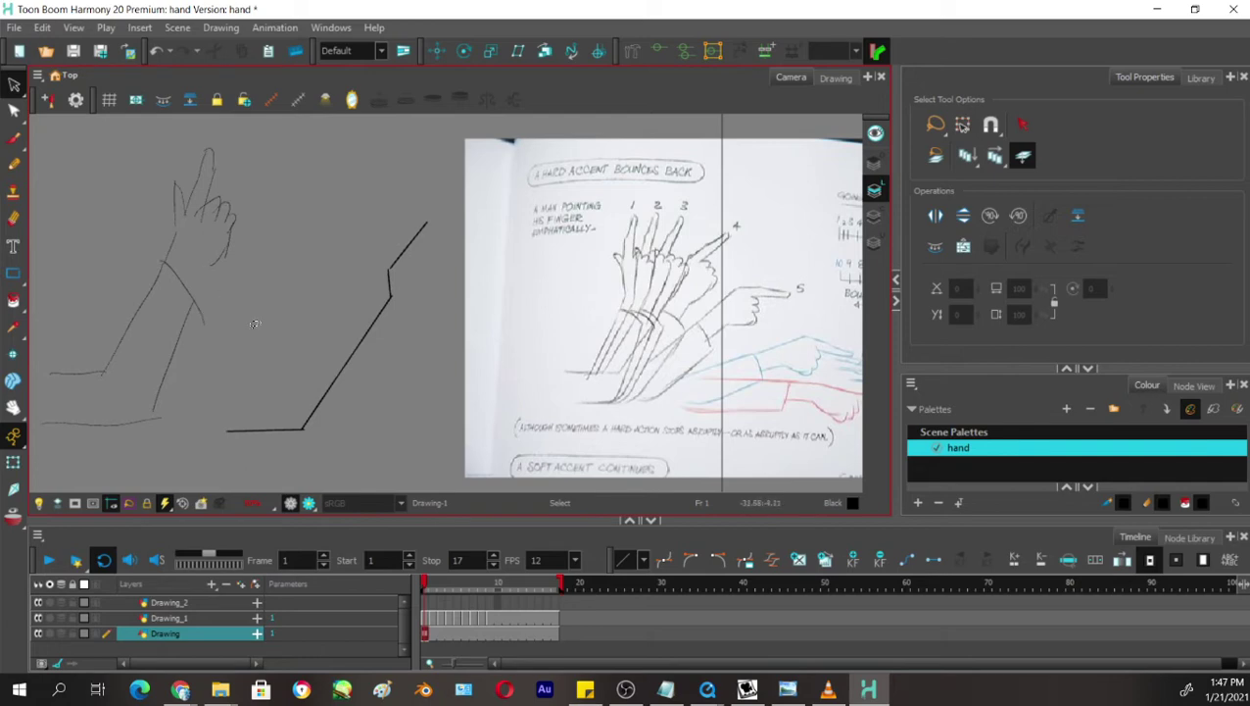
left_click_drag(430, 585, 425, 588)
left_click(429, 617)
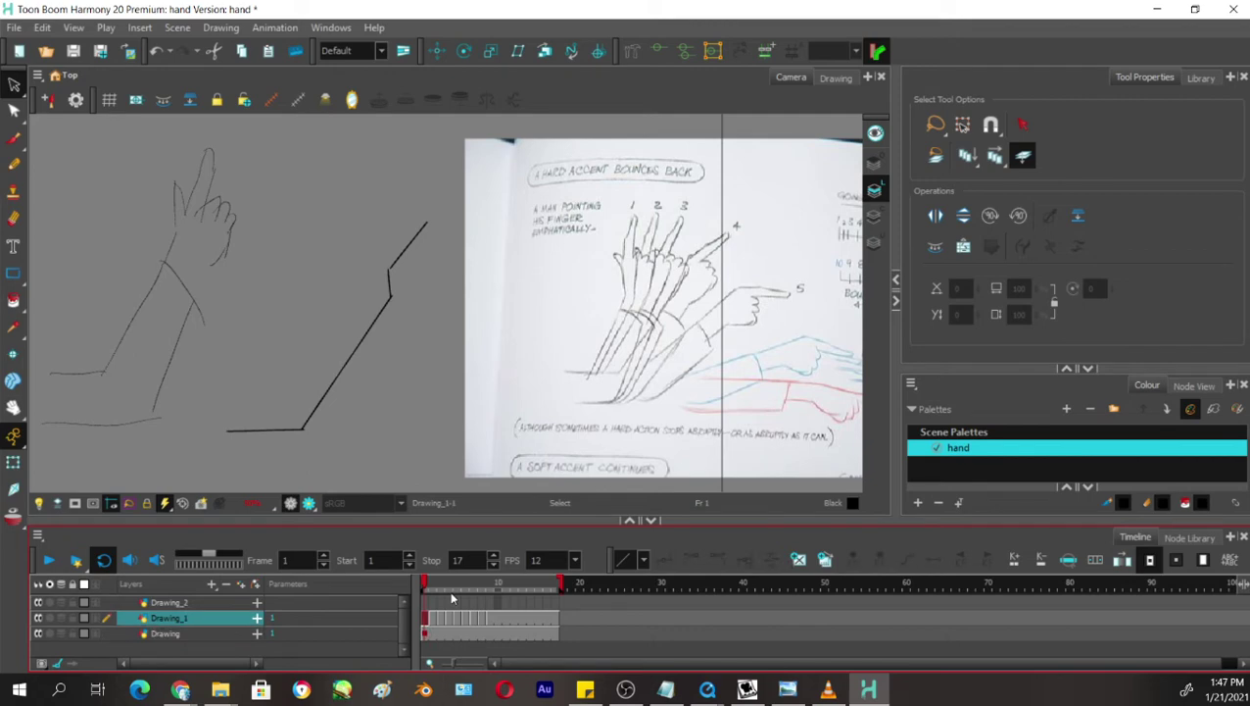
left_click(430, 602)
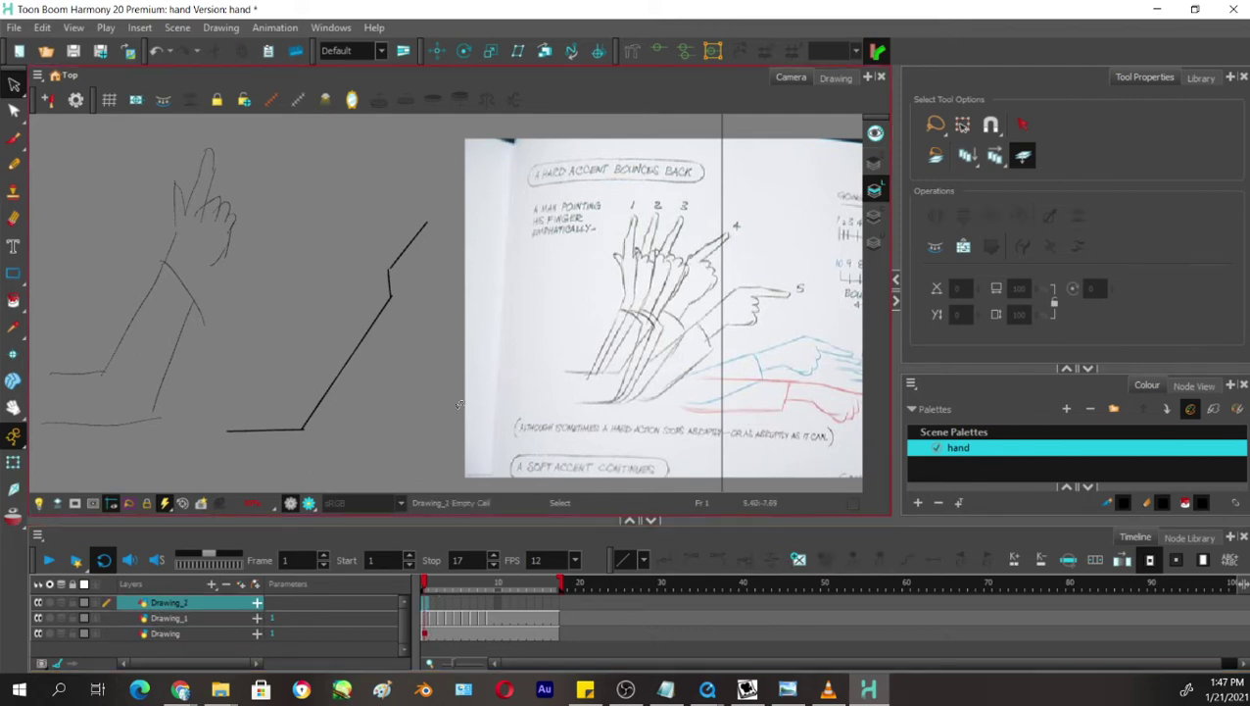
mouse_move(432, 585)
left_mouse_down()
mouse_move(477, 590)
mouse_move(419, 586)
left_mouse_up()
left_click(13, 140)
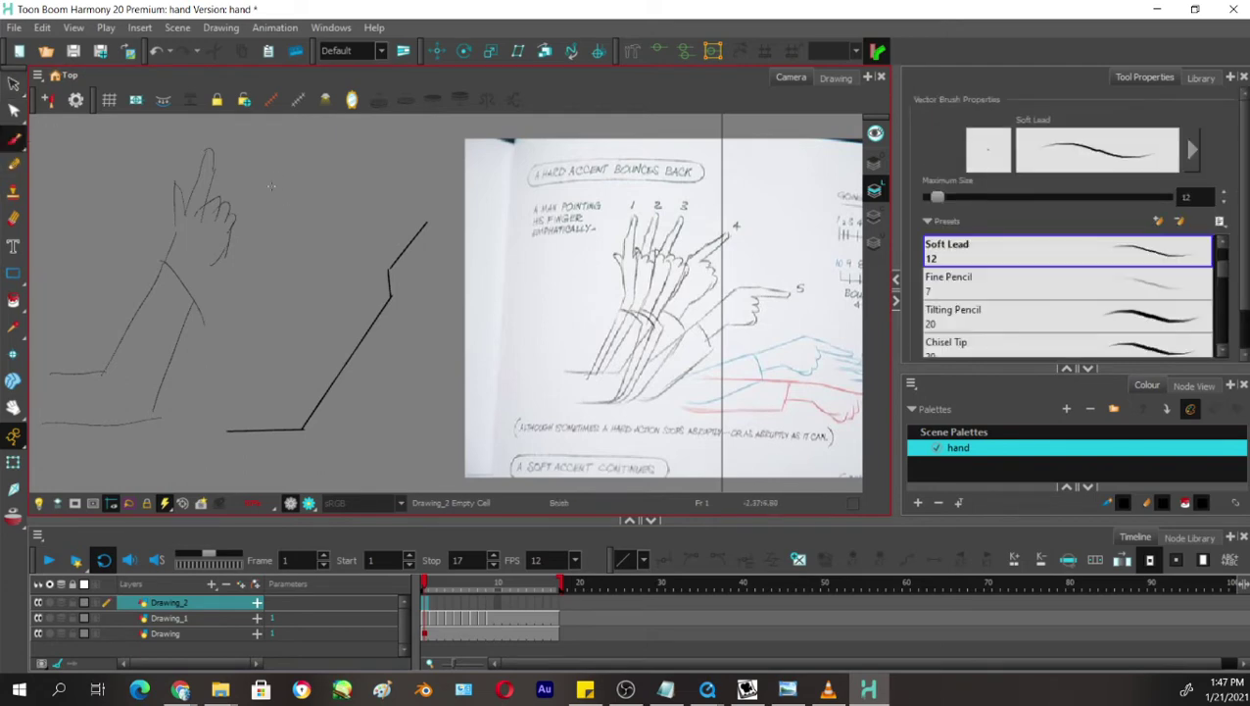
left_click_drag(263, 188, 247, 206)
key("ctrl+z")
Using the Pencil, write the black note "Too much detail" with an arrow pointing at the fingers of the hand drawing.
key("alt+x")
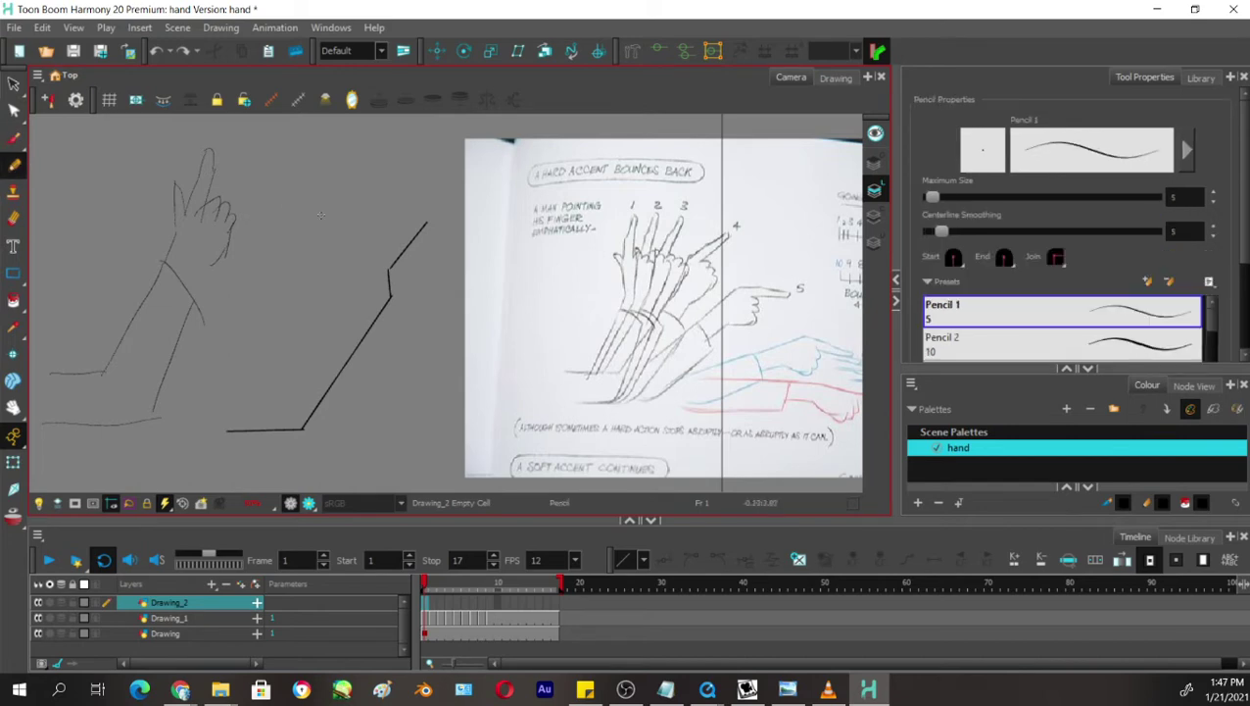
left_click_drag(306, 166, 247, 203)
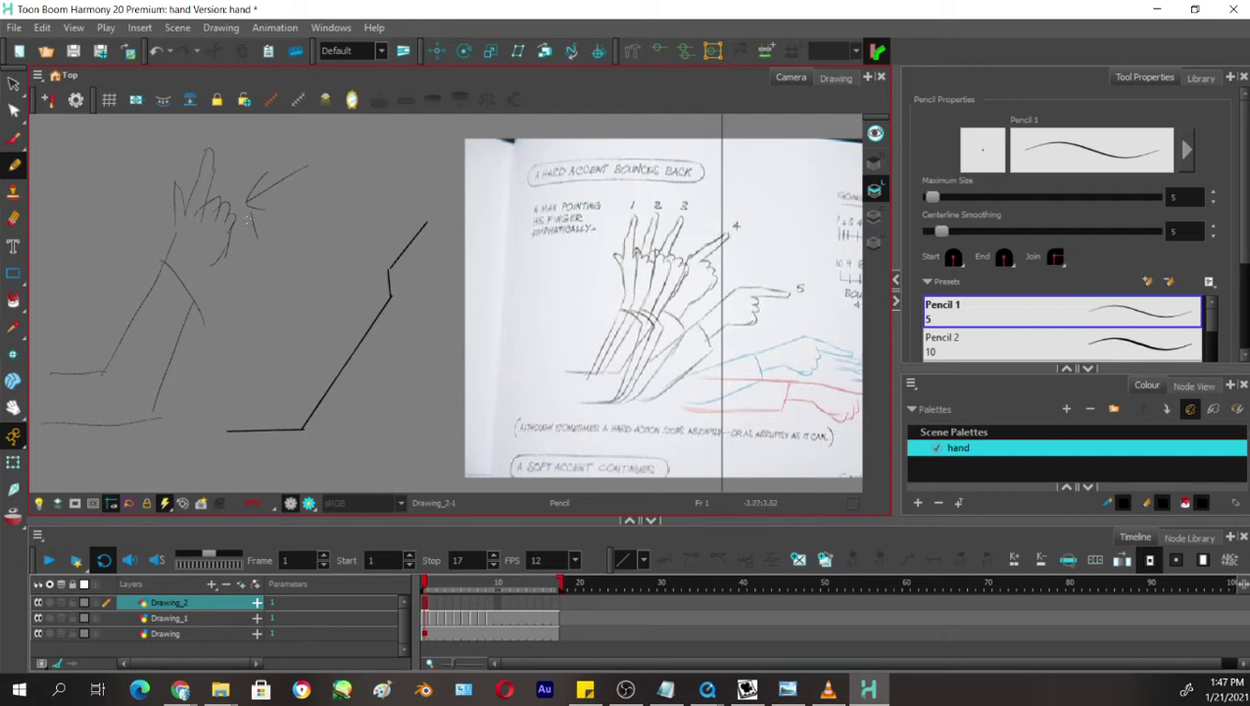
mouse_move(250, 222)
left_mouse_down()
mouse_move(354, 157)
mouse_move(364, 165)
left_mouse_up()
mouse_move(294, 238)
left_mouse_down()
mouse_move(319, 236)
mouse_move(338, 201)
mouse_move(370, 206)
left_mouse_up()
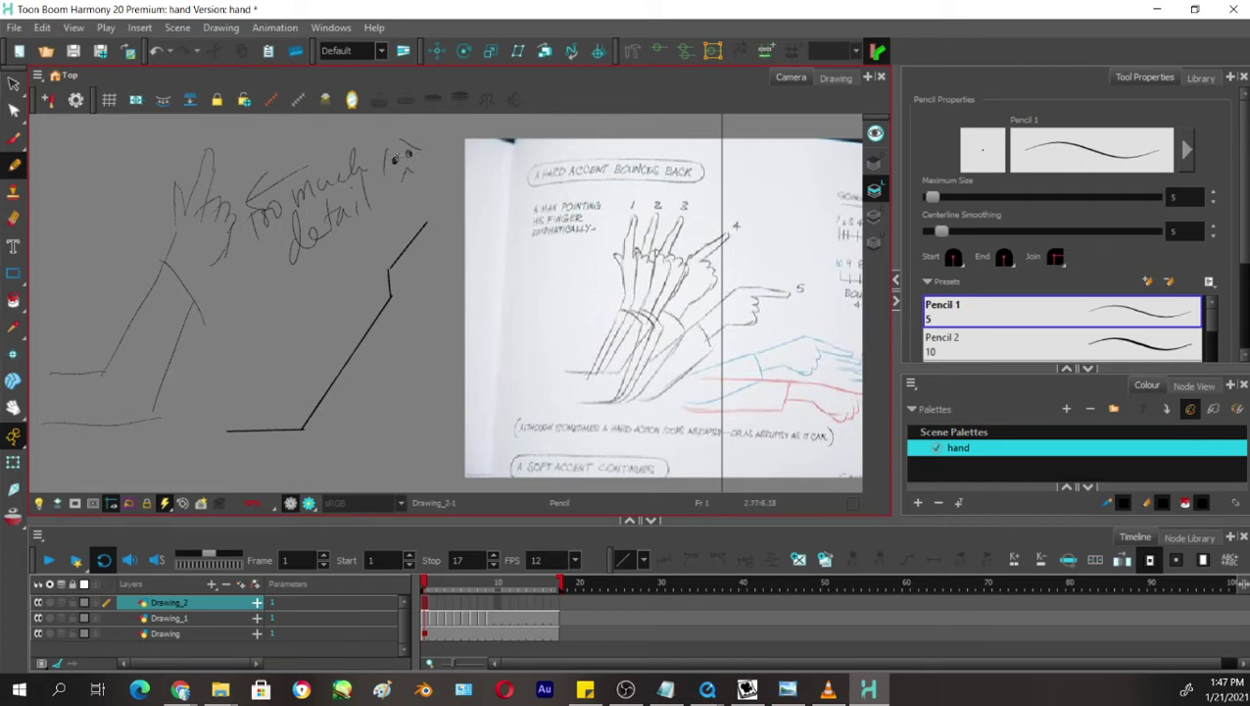
left_click_drag(410, 162, 410, 176)
left_click_drag(442, 335, 445, 337)
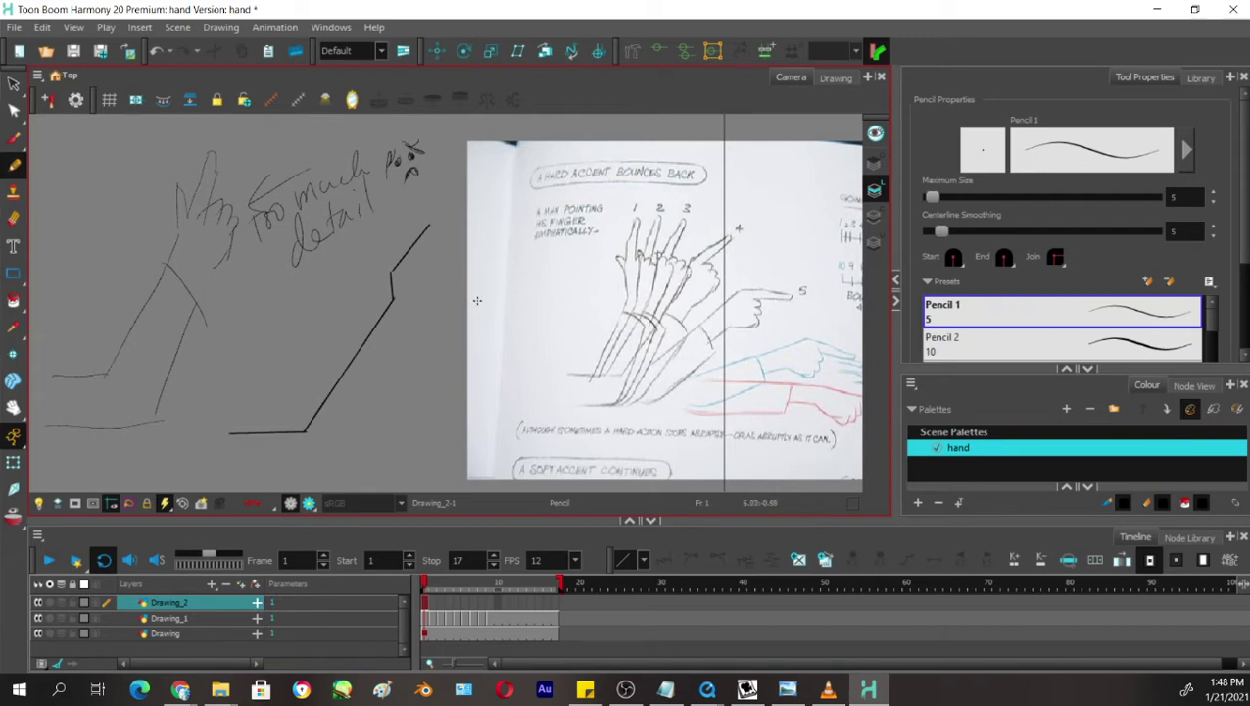
Set the drawing colour to Red and the pencil's maximum size to 53.6.
mouse_move(425, 586)
left_mouse_down()
mouse_move(490, 602)
mouse_move(397, 576)
left_mouse_up()
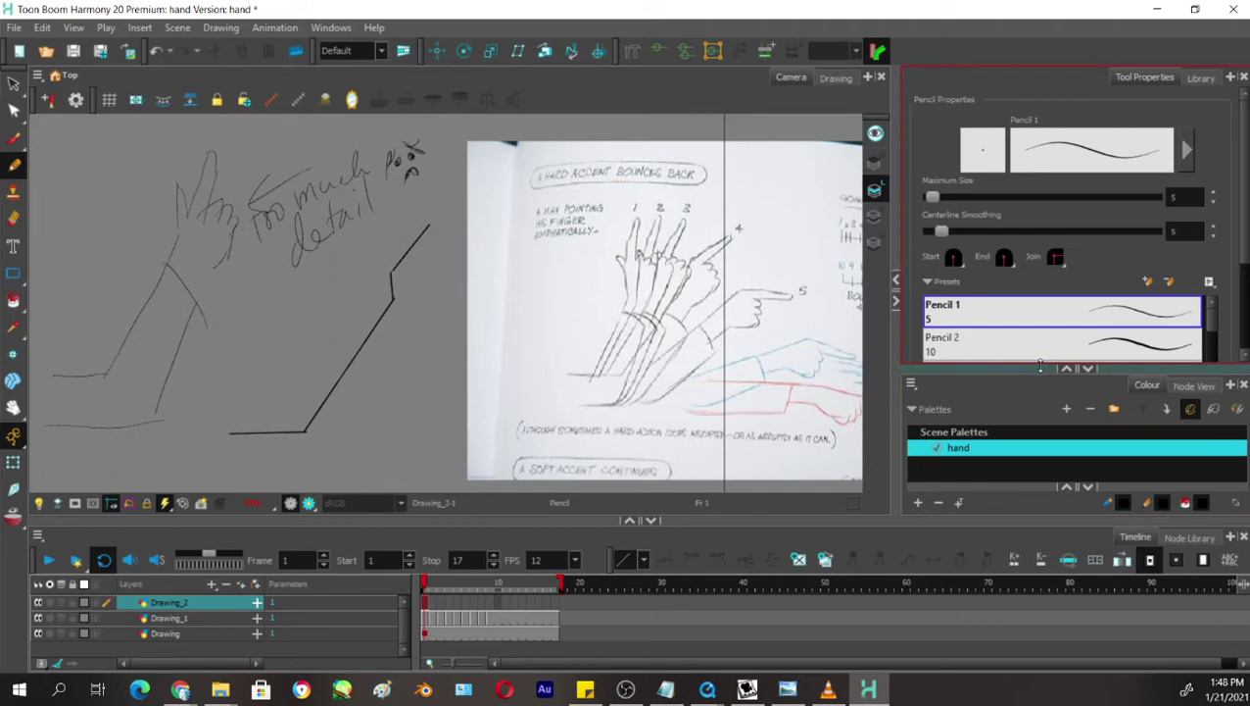
left_click_drag(1042, 368, 1042, 194)
left_click(933, 396)
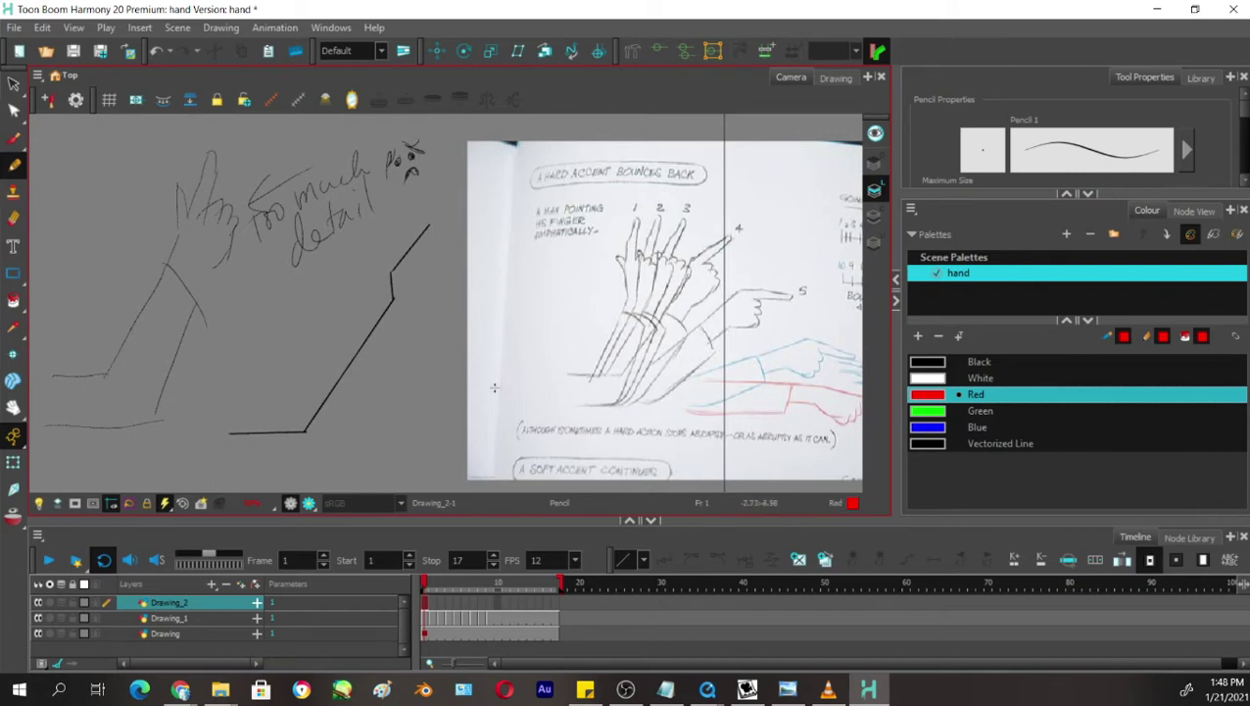
left_click_drag(566, 373, 594, 371)
key("ctrl+z")
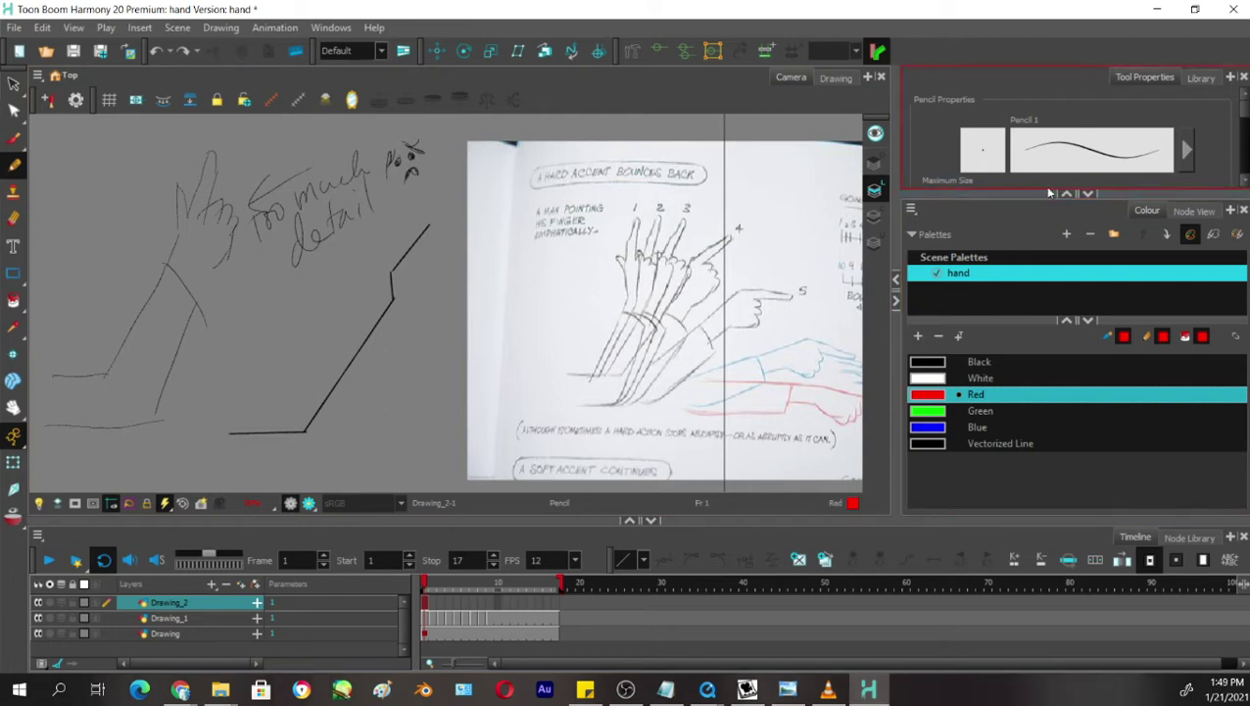
left_click_drag(1048, 190, 1057, 289)
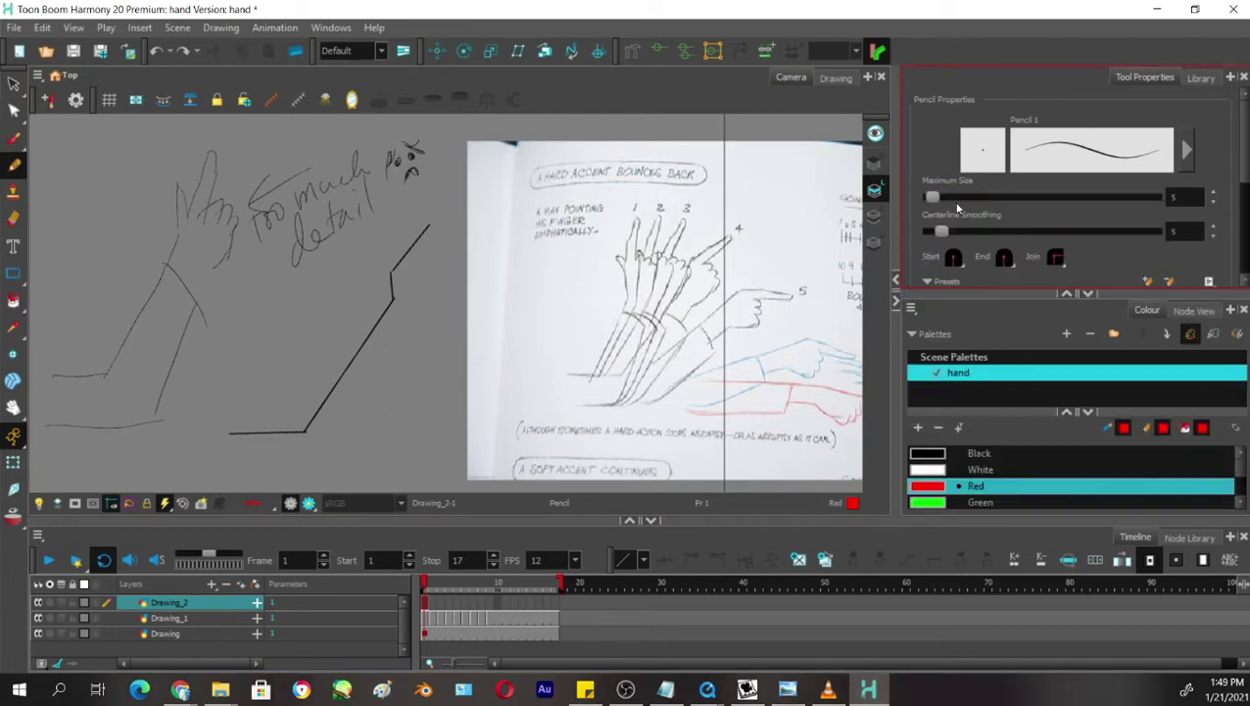
left_click_drag(934, 196, 960, 197)
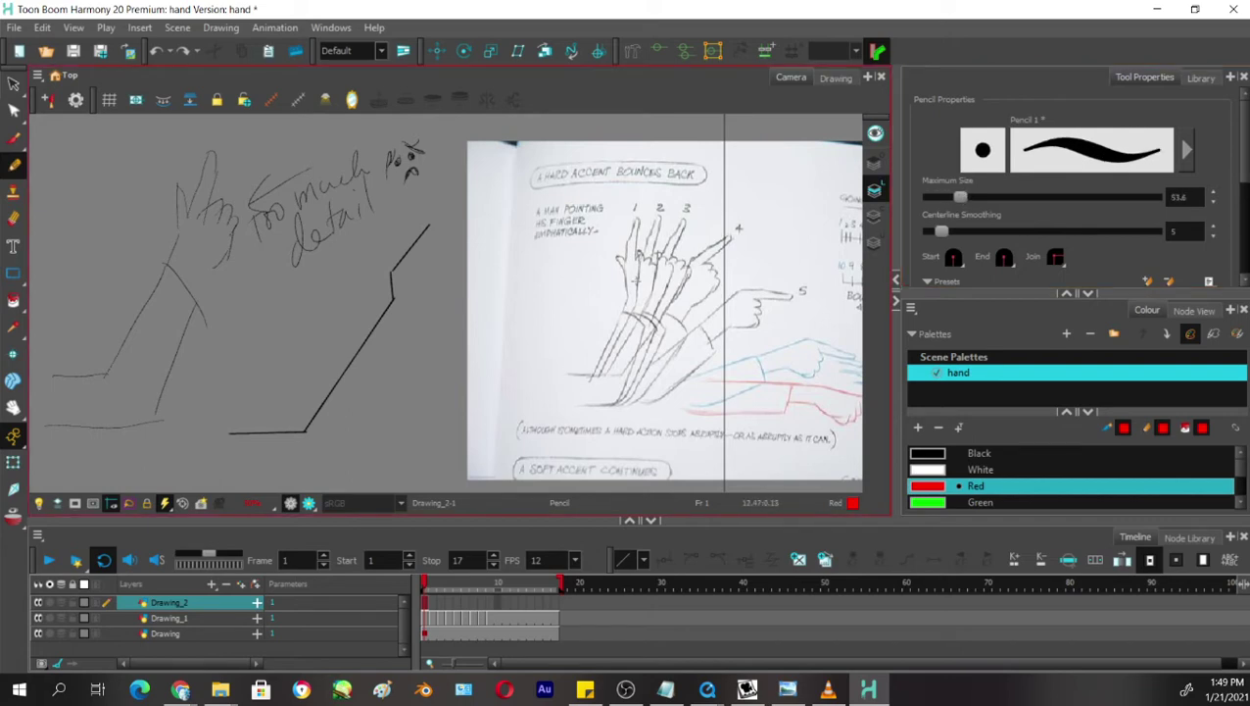
Trace the outer contour of arm pose 1 on the reference page with a thick red line.
mouse_move(621, 312)
left_mouse_down()
mouse_move(595, 378)
mouse_move(564, 375)
mouse_move(606, 369)
mouse_move(597, 375)
mouse_move(631, 298)
mouse_move(638, 210)
left_mouse_up()
key("ctrl+z")
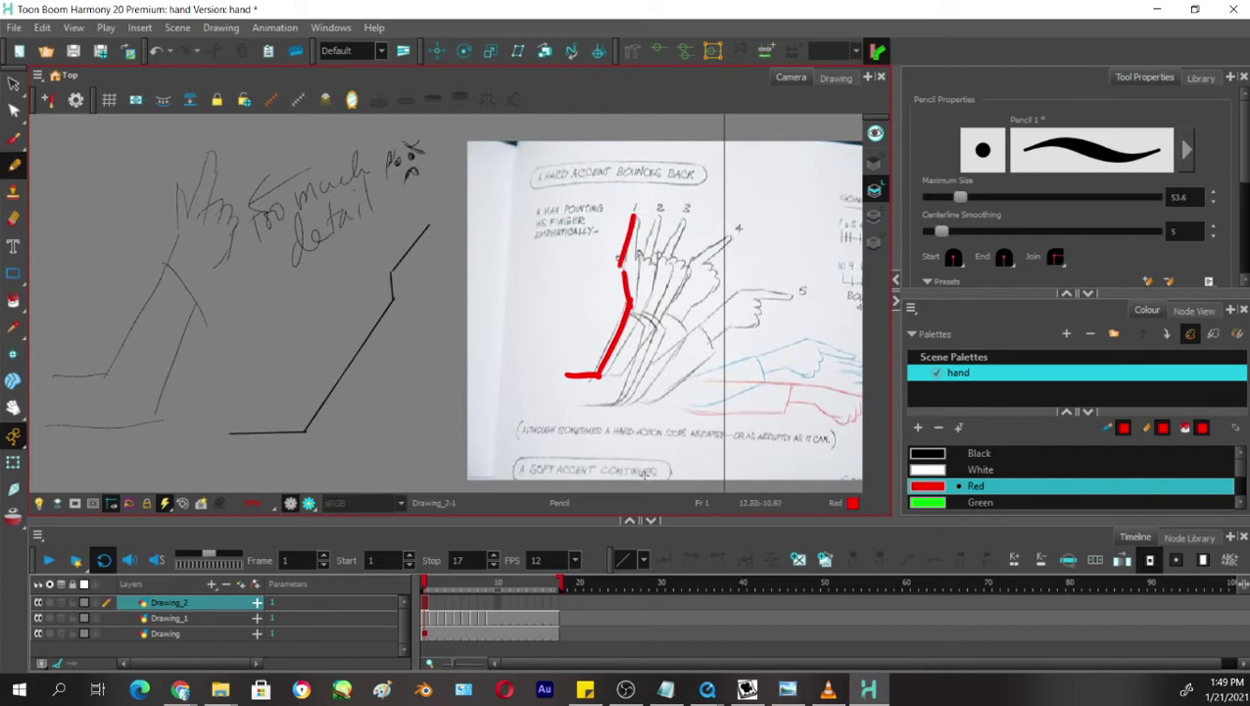
left_click(432, 585)
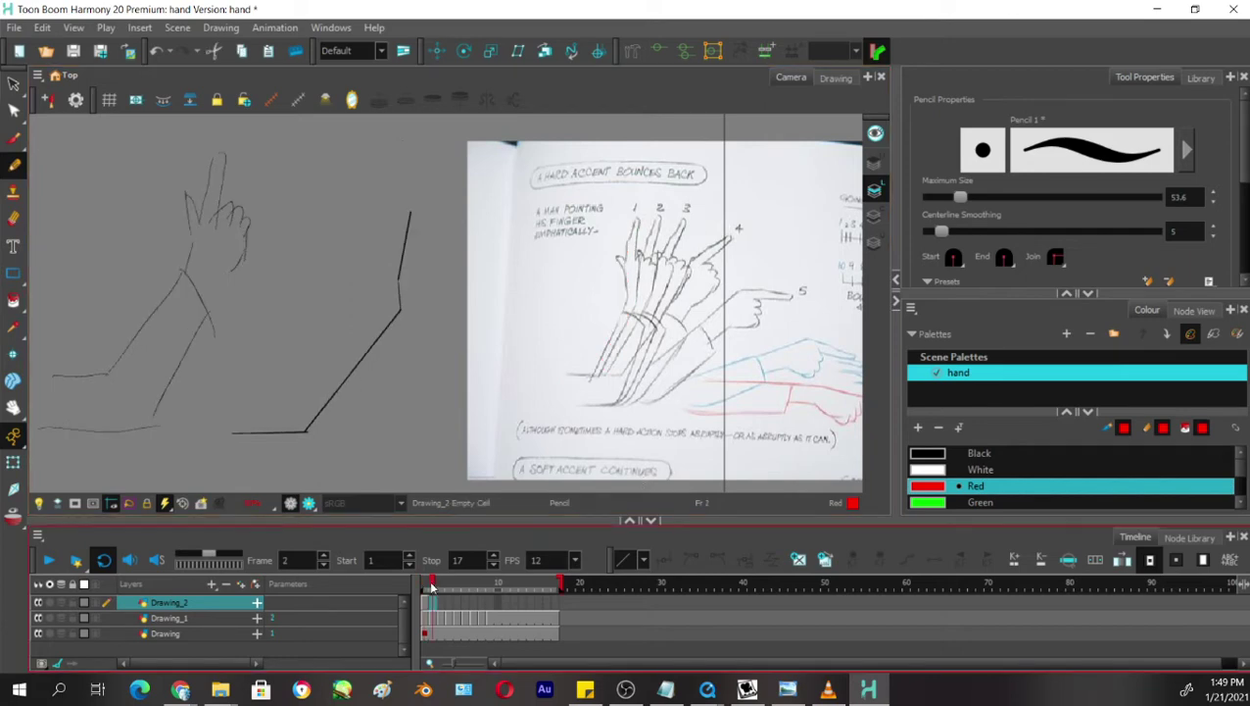
left_click(425, 585)
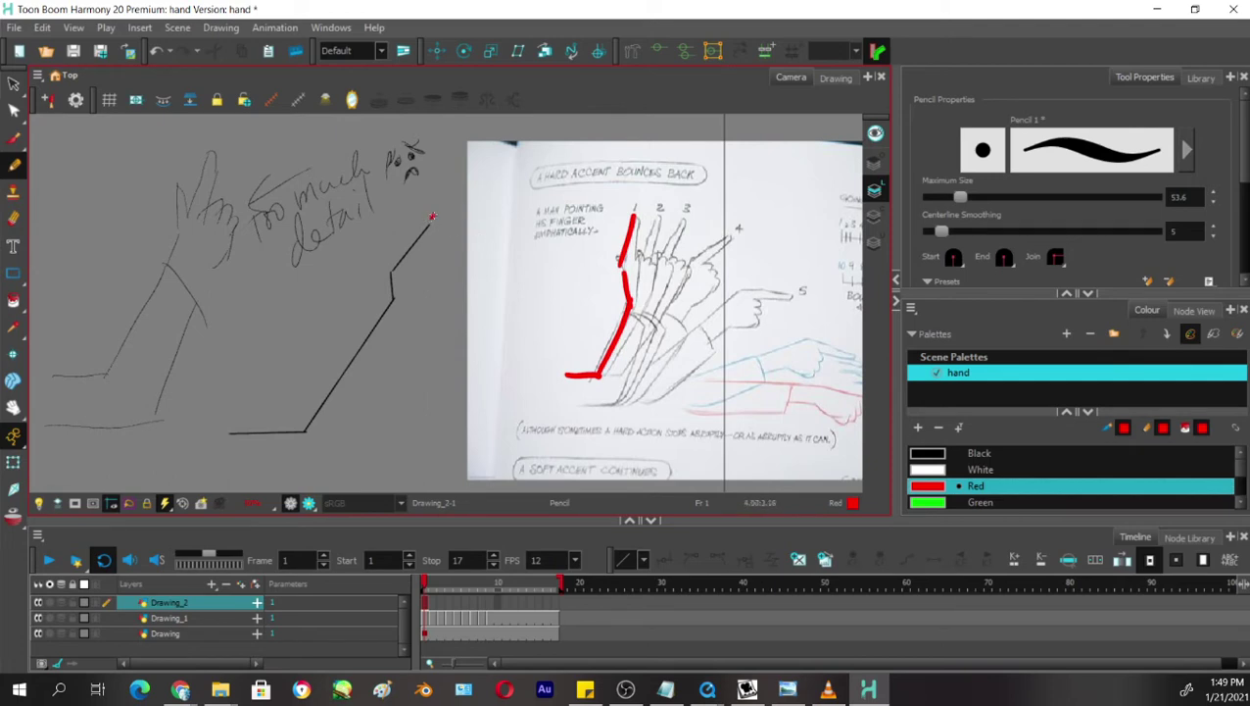
Sketch a red pointing hand and the underside of the arm alongside the black contour line.
left_click_drag(432, 216, 420, 255)
key("ctrl+z")
key("ctrl+z")
key("ctrl+z")
mouse_move(432, 257)
left_mouse_down()
mouse_move(455, 277)
mouse_move(465, 268)
mouse_move(430, 301)
mouse_move(334, 464)
left_mouse_up()
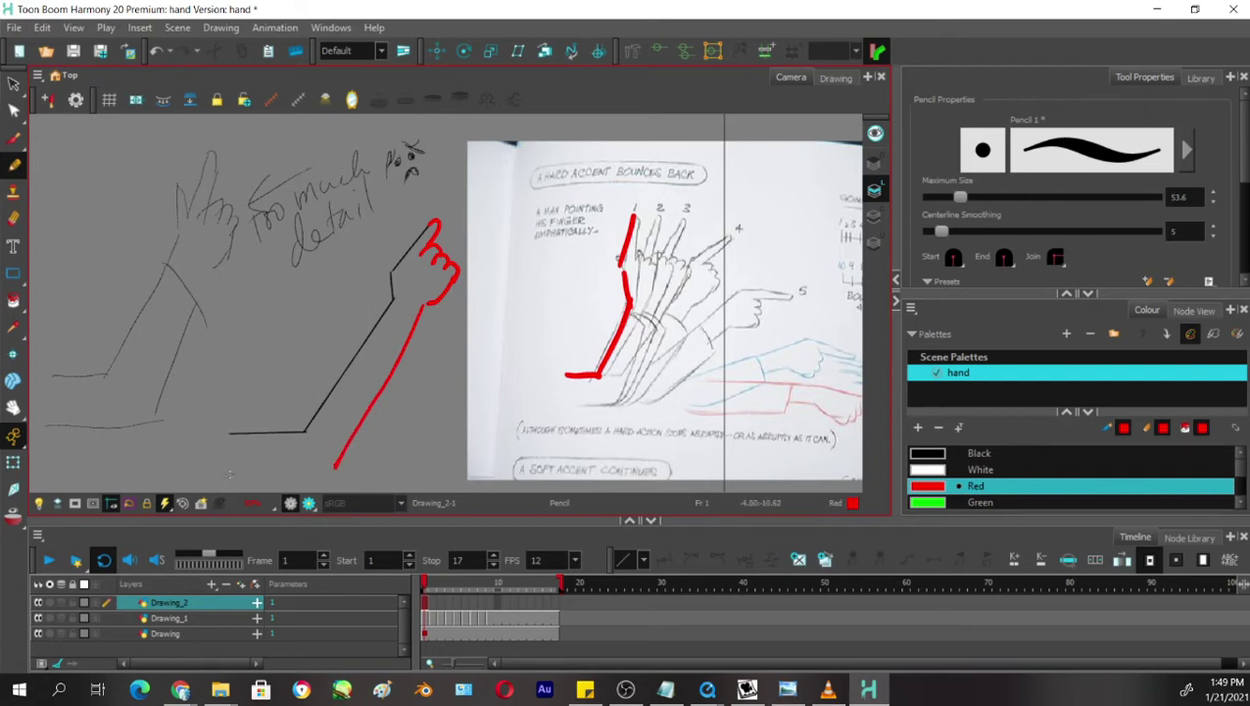
left_click_drag(230, 474, 335, 467)
key("ctrl+z")
left_click_drag(226, 475, 343, 465)
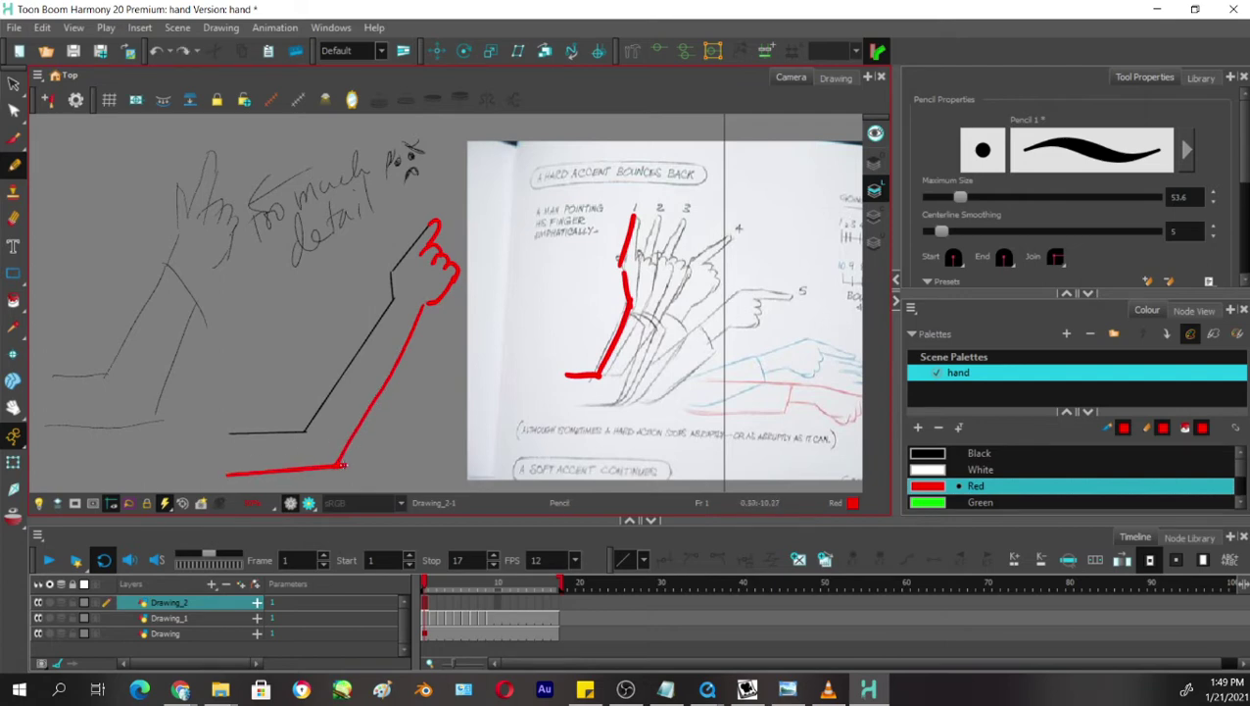
key("ctrl+z")
left_click_drag(228, 477, 338, 467)
key("ctrl+z")
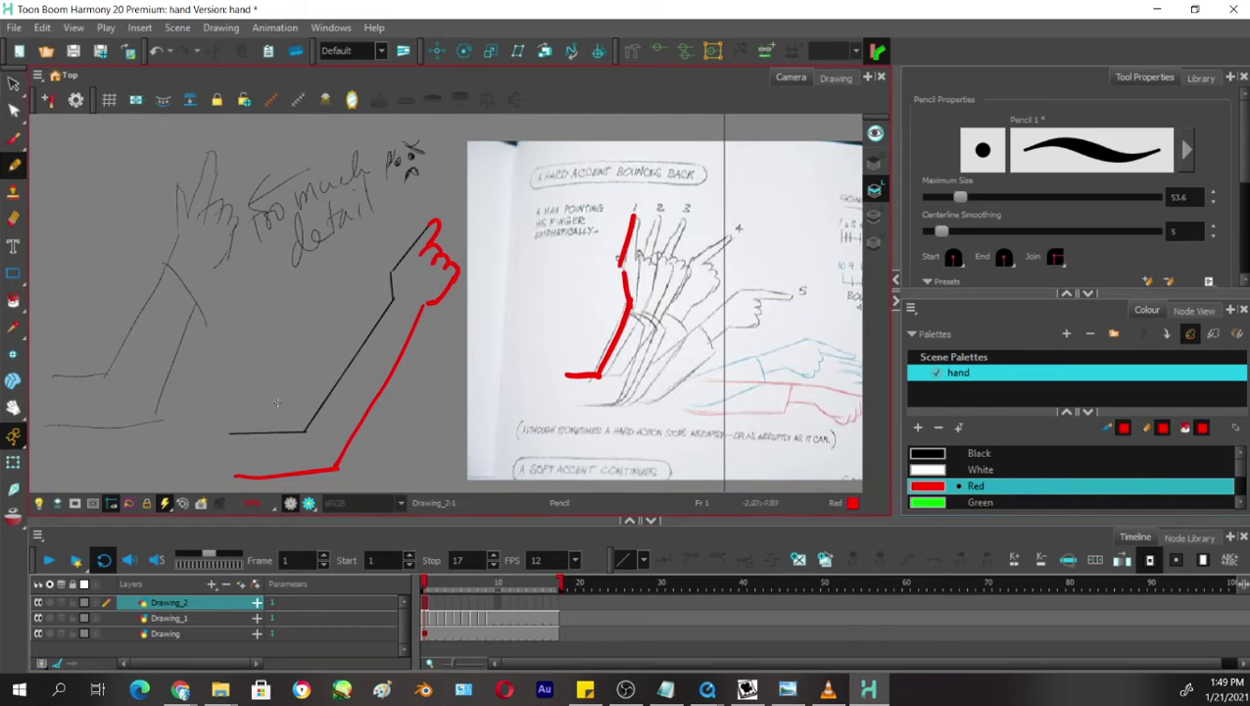
Add red arrow marks pointing at the segments of the black contour line.
left_click_drag(266, 359, 269, 410)
mouse_move(260, 398)
left_mouse_down()
mouse_move(269, 412)
mouse_move(278, 392)
left_mouse_up()
mouse_move(299, 360)
left_mouse_down()
mouse_move(319, 374)
mouse_move(326, 361)
left_mouse_up()
left_click_drag(362, 303, 387, 288)
mouse_move(376, 284)
left_mouse_down()
mouse_move(383, 295)
mouse_move(396, 253)
left_mouse_up()
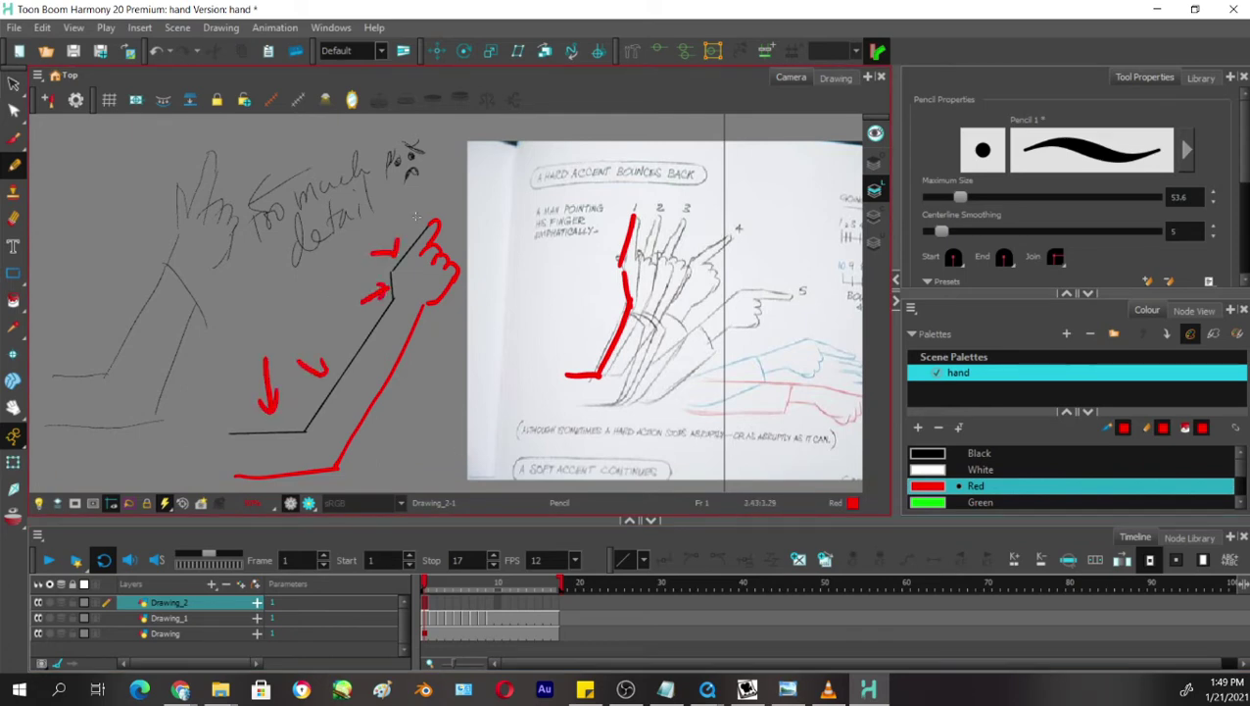
Undo the red arrows, arm underside and hand sketched around the black contour line.
key("ctrl+z")
key("ctrl+z")
key("ctrl+z")
key("ctrl+z")
key("ctrl+z")
key("ctrl+z")
key("ctrl+z")
key("ctrl+z")
key("ctrl+z")
key("ctrl+z")
key("ctrl+z")
key("ctrl+z")
key("ctrl+z")
key("ctrl+z")
key("ctrl+z")
key("ctrl+z")
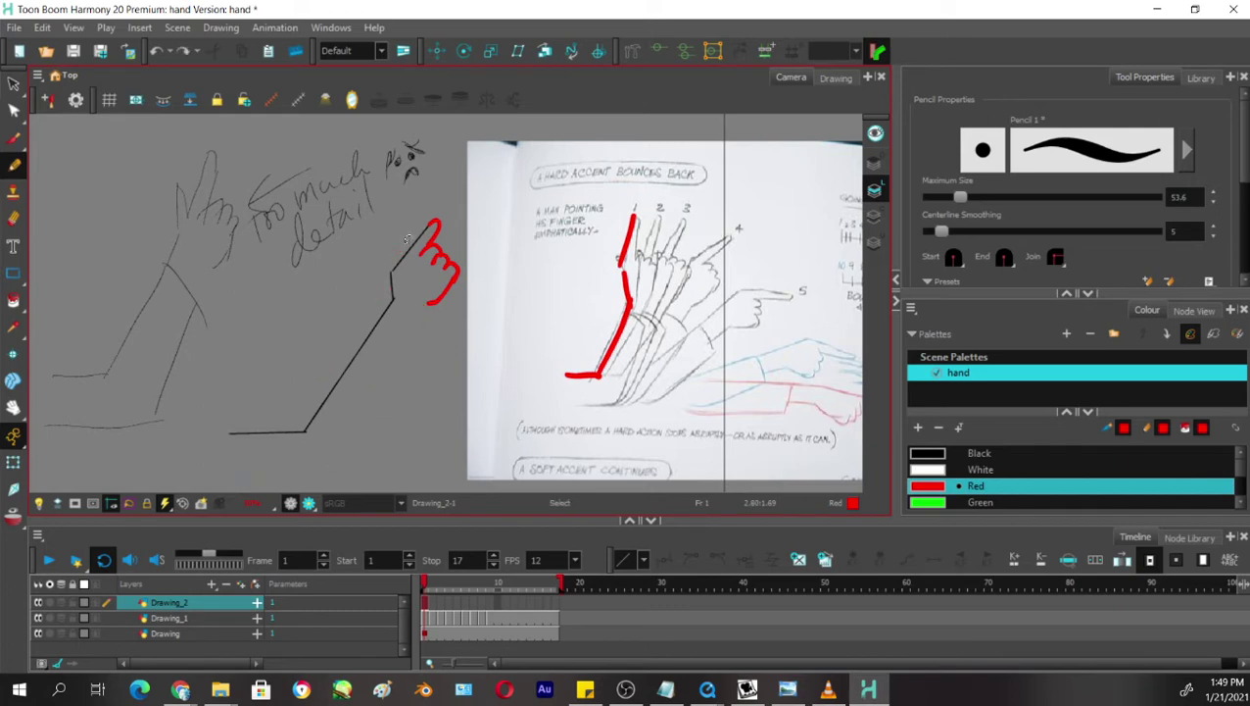
key("ctrl+z")
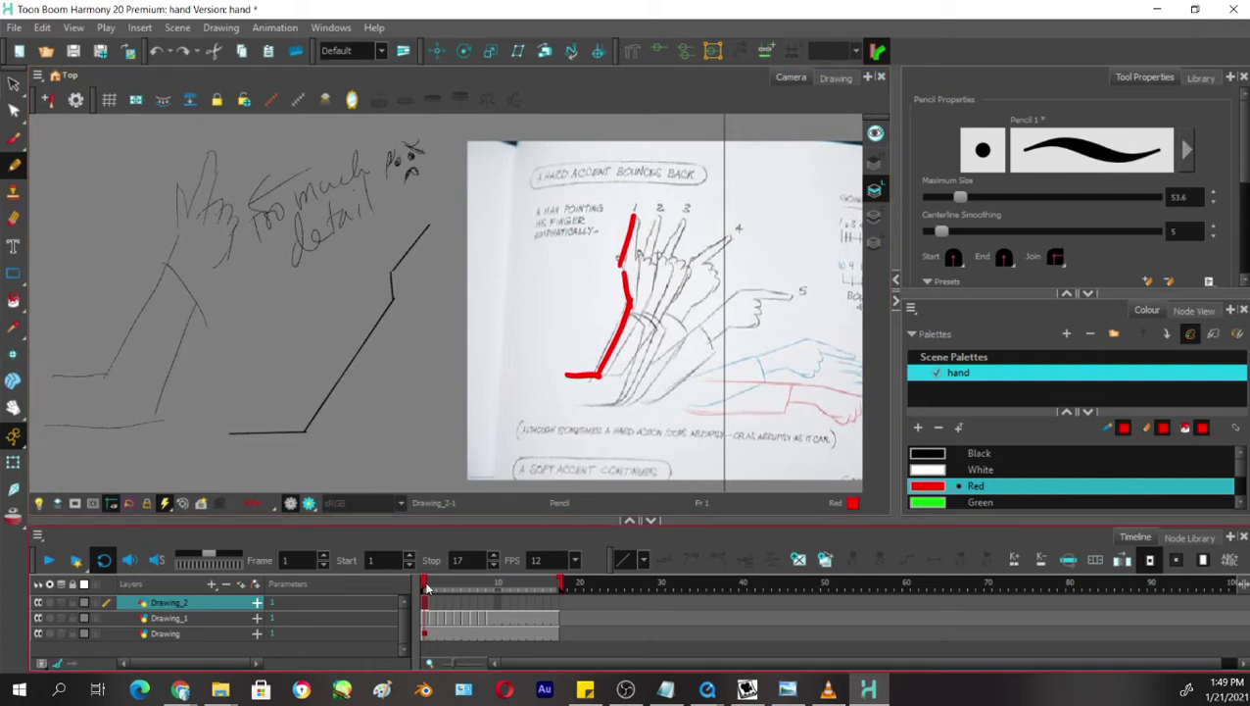
left_click_drag(427, 585, 425, 583)
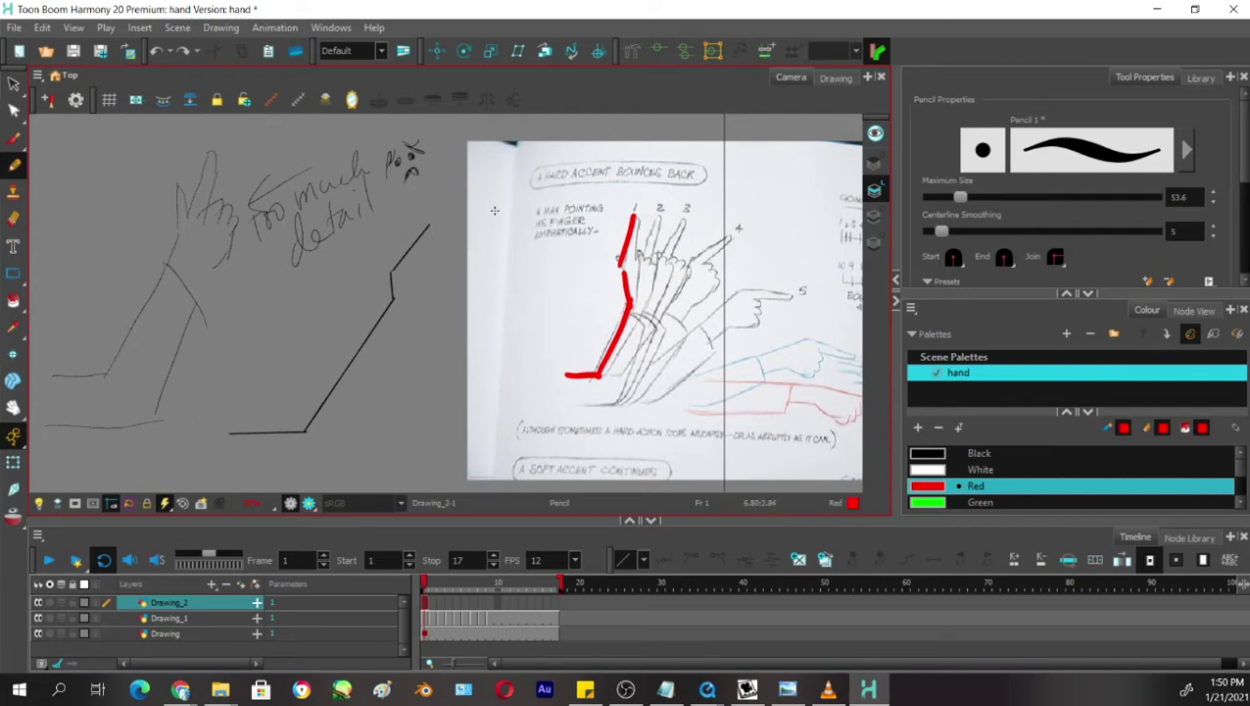
Write "Contour edge" in red on the reference page with arrows pointing at the traced arm contour.
left_click_drag(425, 587, 425, 587)
left_click_drag(521, 281, 527, 315)
left_click_drag(530, 296, 555, 308)
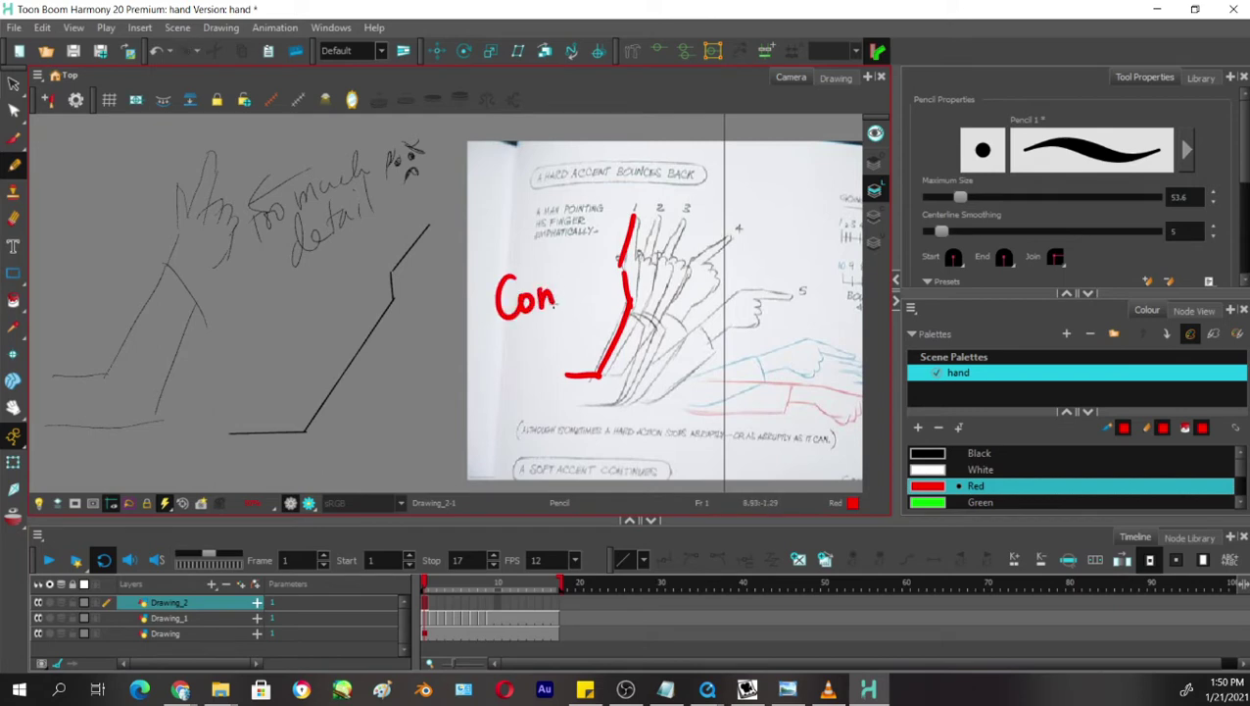
mouse_move(558, 262)
left_mouse_down()
mouse_move(560, 297)
mouse_move(576, 275)
left_mouse_up()
left_click_drag(578, 273, 580, 282)
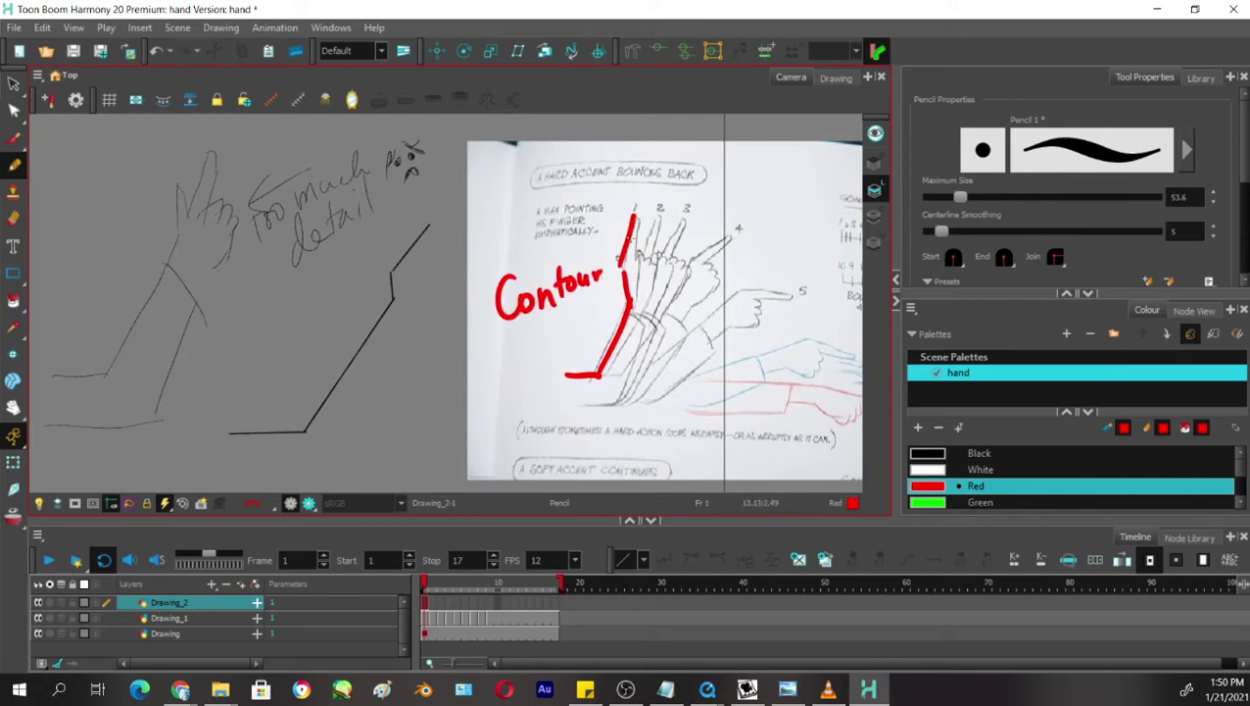
mouse_move(494, 348)
left_mouse_down()
mouse_move(583, 323)
mouse_move(556, 345)
mouse_move(559, 365)
mouse_move(578, 326)
mouse_move(612, 324)
left_mouse_up()
key("ctrl+z")
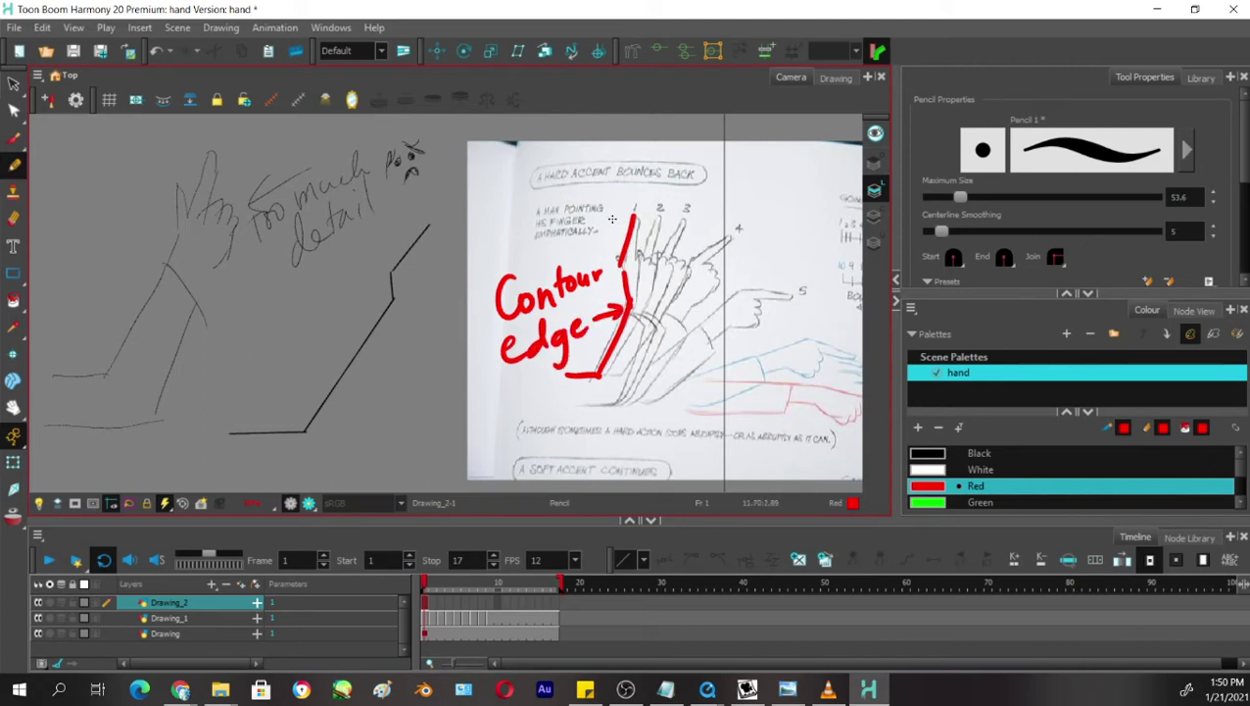
mouse_move(597, 262)
left_mouse_down()
mouse_move(617, 247)
mouse_move(621, 258)
left_mouse_up()
Delete all annotations from frame 1 of the Drawing_2 layer.
key("ctrl+a")
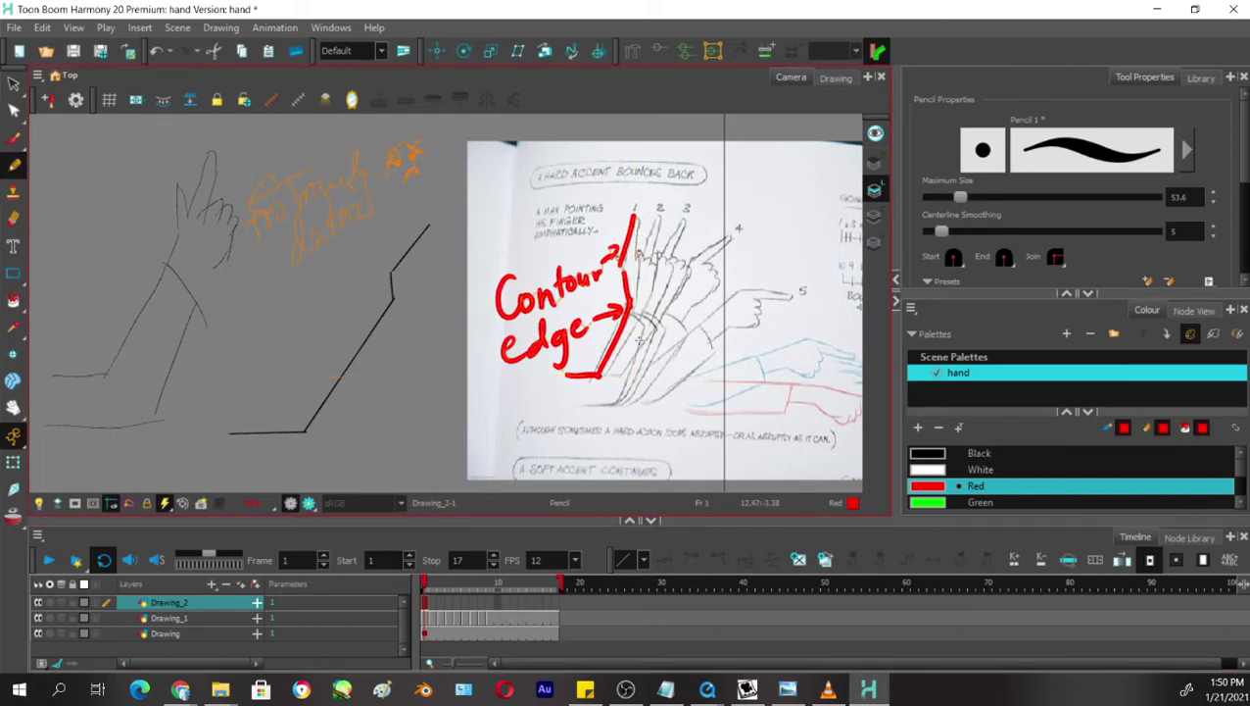
key("Delete")
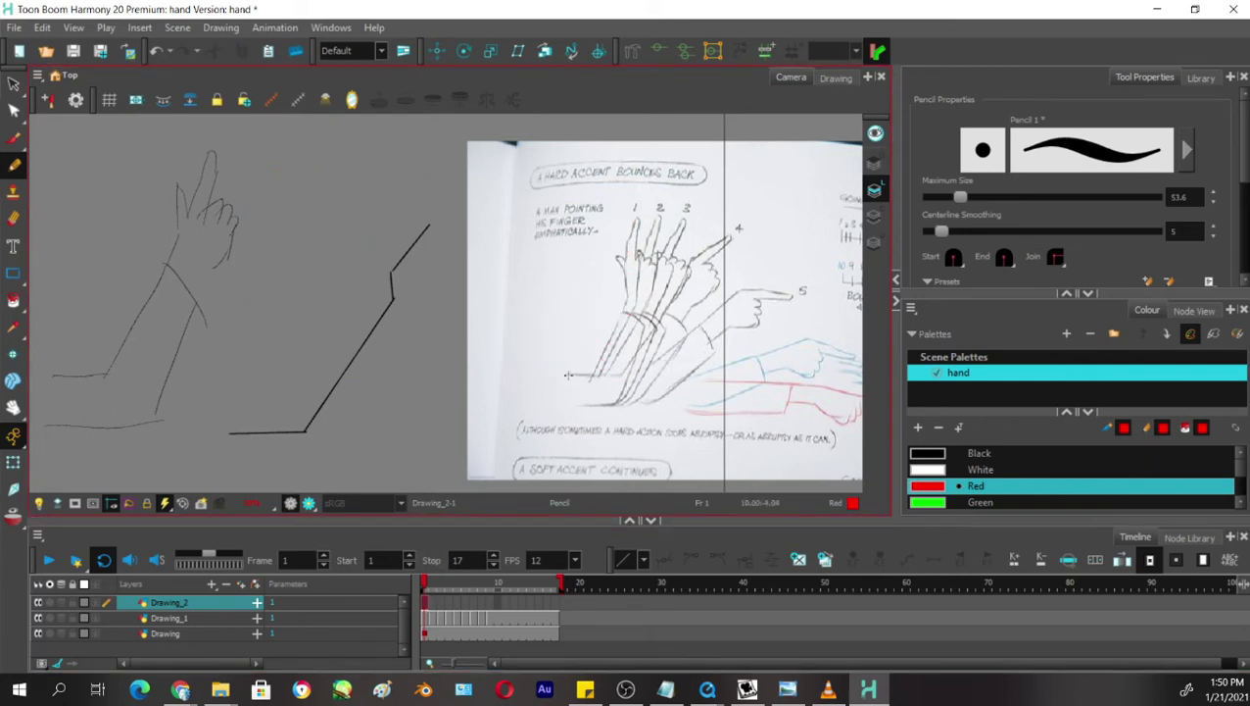
Draw a horizontal red chart line with a starting tick beside the reference page's timing charts.
key("space")
left_click_drag(754, 303, 680, 301)
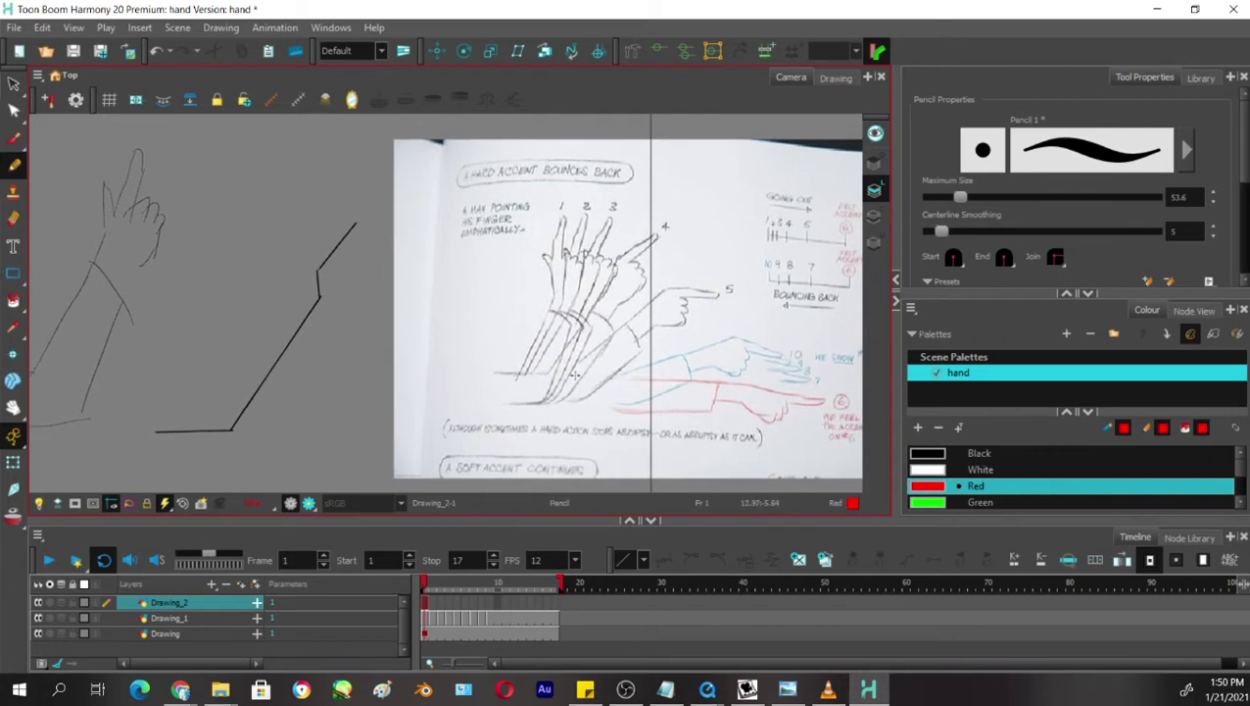
key("space")
mouse_move(765, 341)
left_mouse_down()
mouse_move(509, 354)
mouse_move(521, 297)
left_mouse_up()
key("space")
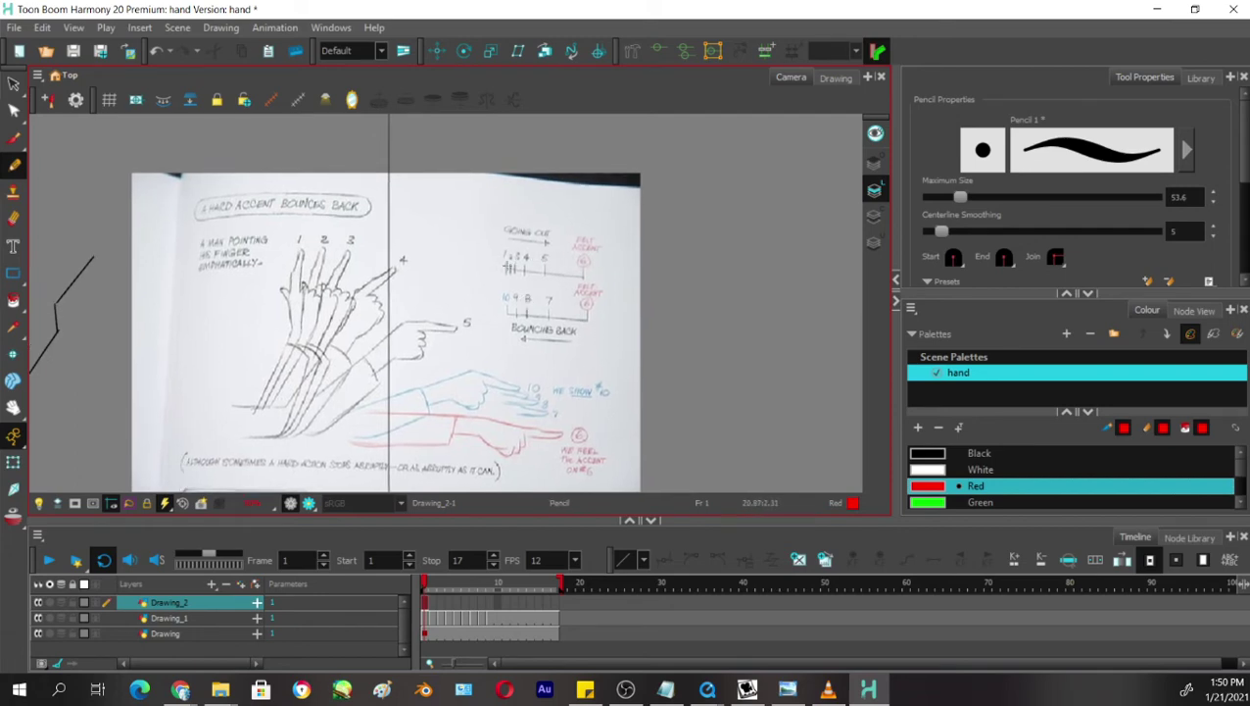
mouse_move(623, 228)
left_mouse_down()
mouse_move(790, 212)
mouse_move(813, 220)
mouse_move(664, 235)
mouse_move(816, 241)
left_mouse_up()
key("ctrl+z")
key("ctrl+z")
left_click_drag(623, 231, 826, 231)
left_click_drag(620, 214, 620, 255)
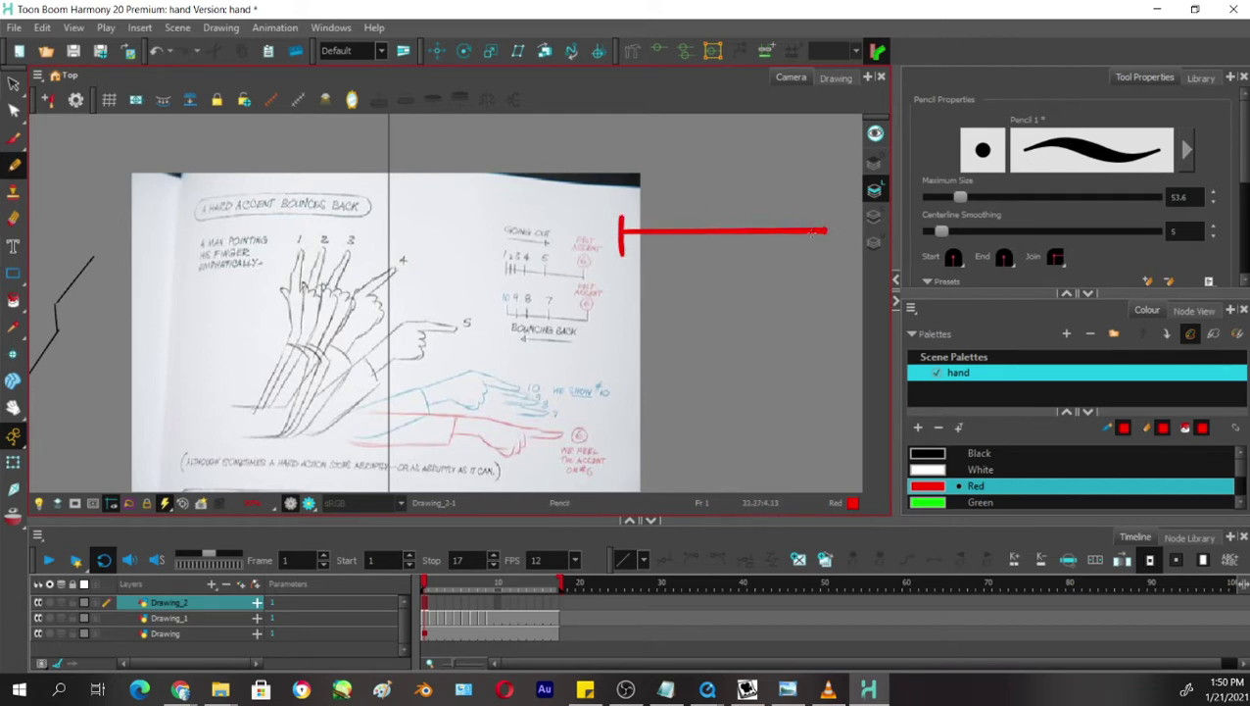
Add the remaining ticks to the red chart line, widening the gaps towards the end, and number them 1 to 6.
left_click_drag(826, 213, 819, 278)
mouse_move(670, 218)
left_mouse_down()
mouse_move(669, 249)
mouse_move(630, 249)
mouse_move(620, 282)
mouse_move(676, 264)
mouse_move(717, 284)
left_mouse_up()
left_click_drag(721, 259, 738, 258)
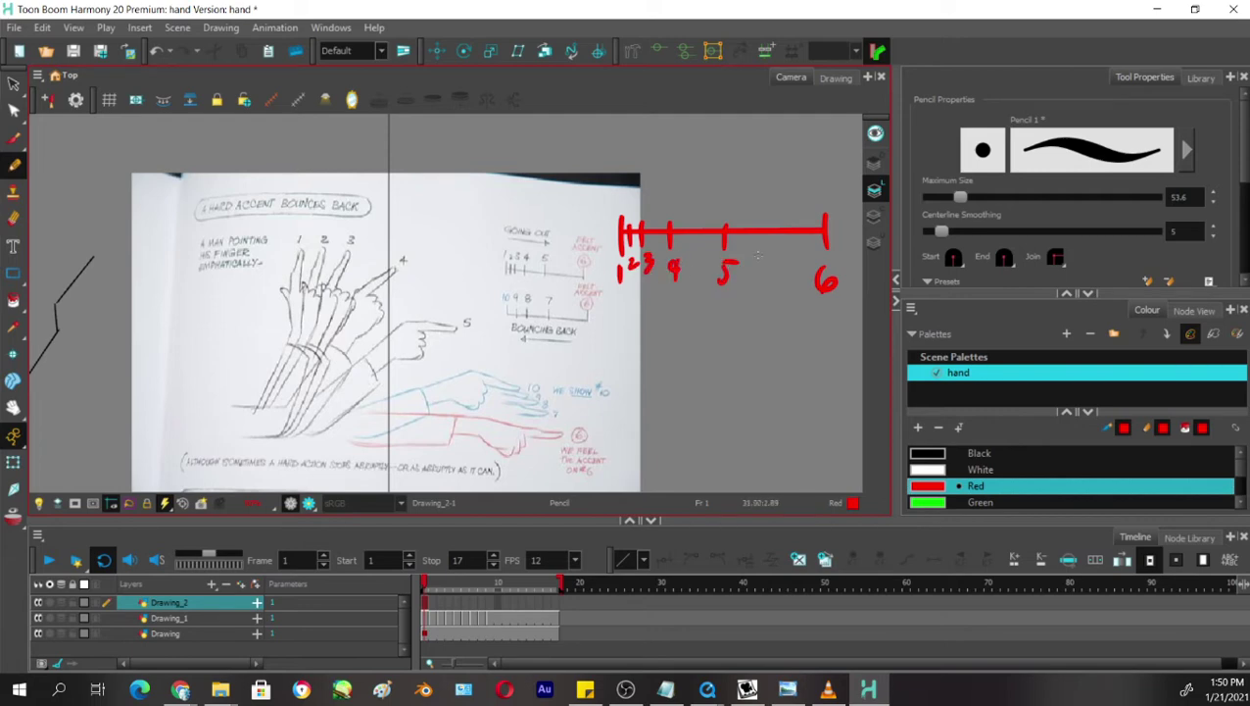
Write "Spacing" in red below the numbered chart.
mouse_move(657, 304)
left_mouse_down()
mouse_move(641, 330)
mouse_move(671, 335)
mouse_move(673, 310)
mouse_move(710, 328)
left_mouse_up()
left_click(721, 302)
mouse_move(722, 313)
left_mouse_down()
mouse_move(722, 328)
mouse_move(754, 321)
mouse_move(757, 359)
left_mouse_up()
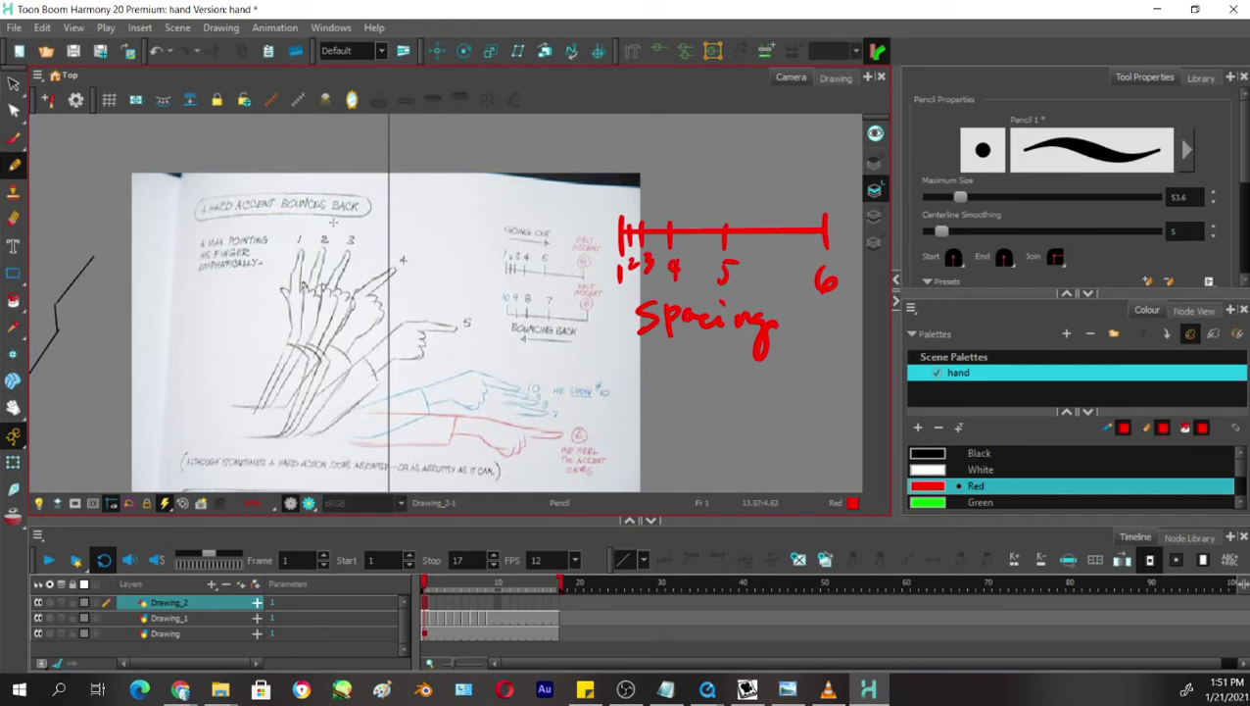
Draw a red arc from the fingertip of pose 1 to that of pose 6, labelling its ends 1 and 6.
mouse_move(304, 224)
left_mouse_down()
mouse_move(529, 324)
mouse_move(573, 436)
mouse_move(596, 437)
mouse_move(547, 435)
mouse_move(596, 438)
left_mouse_up()
key("ctrl+z")
left_click_drag(284, 219, 286, 235)
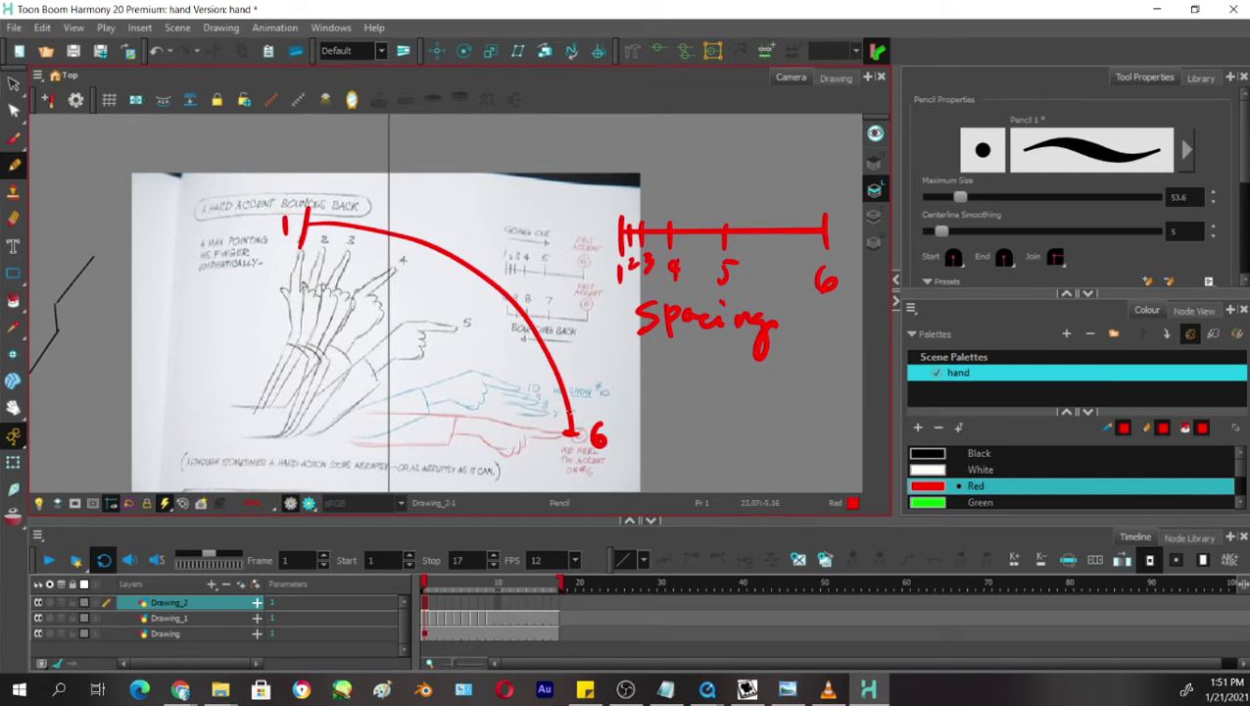
Mark the in-between pose positions with ticks along the arc and draw an arrow from it to the spacing chart.
left_click_drag(425, 234, 411, 249)
left_click_drag(517, 297, 501, 313)
mouse_move(363, 216)
left_mouse_down()
mouse_move(352, 236)
mouse_move(320, 233)
left_mouse_up()
mouse_move(493, 261)
left_mouse_down()
mouse_move(591, 236)
mouse_move(571, 249)
left_mouse_up()
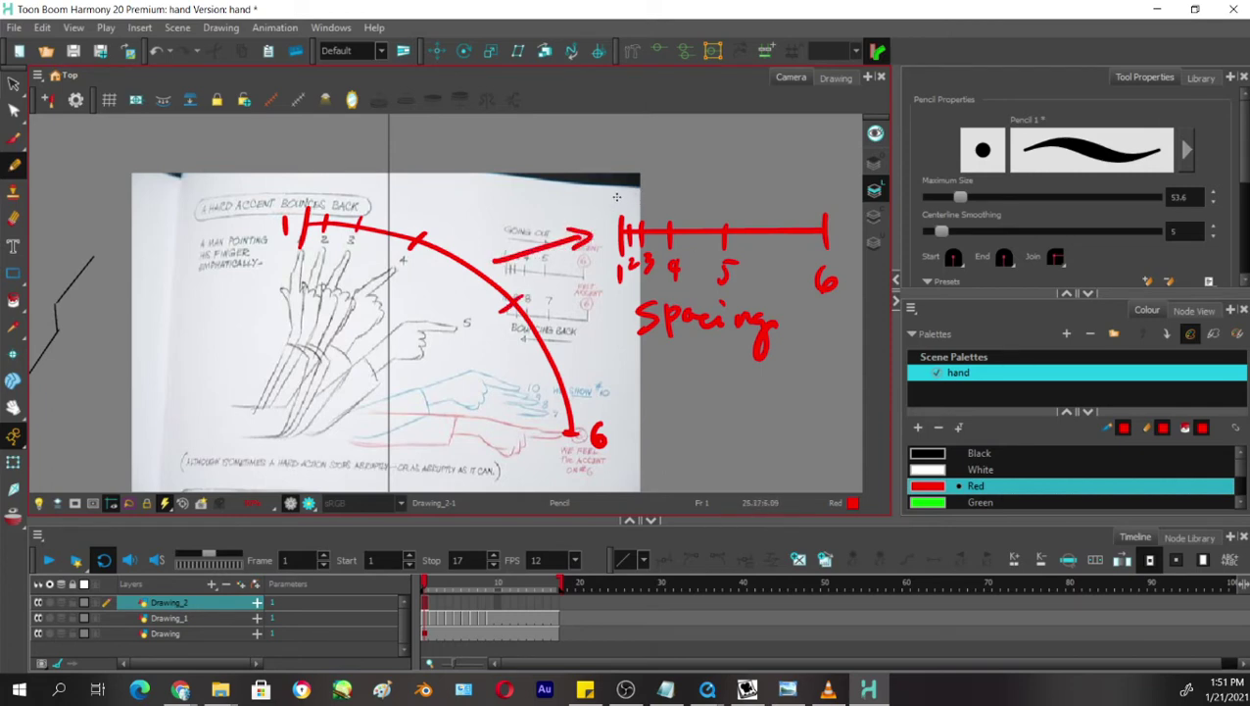
Undo the red arc over the poses together with its ticks, end labels and the arrow towards the spacing chart.
left_click_drag(611, 200, 774, 190)
key("ctrl+z")
key("ctrl+z")
key("ctrl+z")
key("ctrl+z")
key("ctrl+z")
key("ctrl+z")
key("ctrl+z")
key("ctrl+z")
key("ctrl+z")
key("ctrl+z")
key("ctrl+z")
key("ctrl+z")
key("ctrl+z")
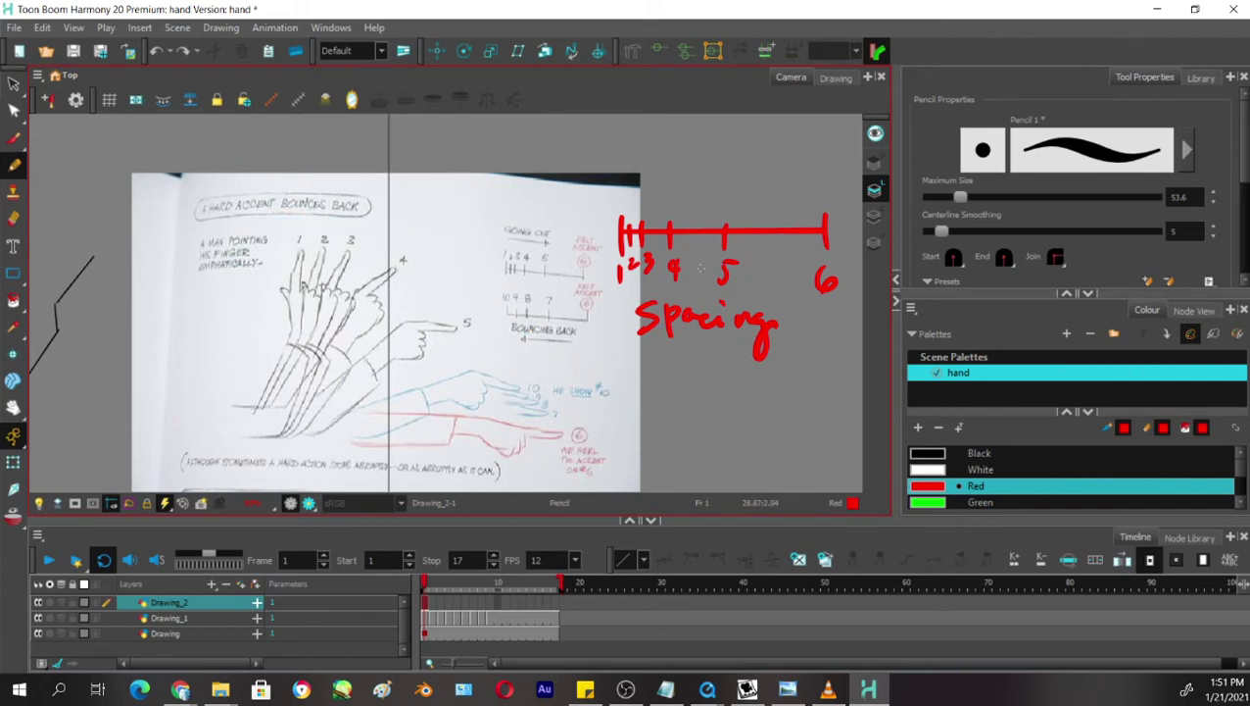
Draw a red rightward arrow above the 1 to 6 spacing chart and write "out" above it.
left_click_drag(756, 381, 670, 347)
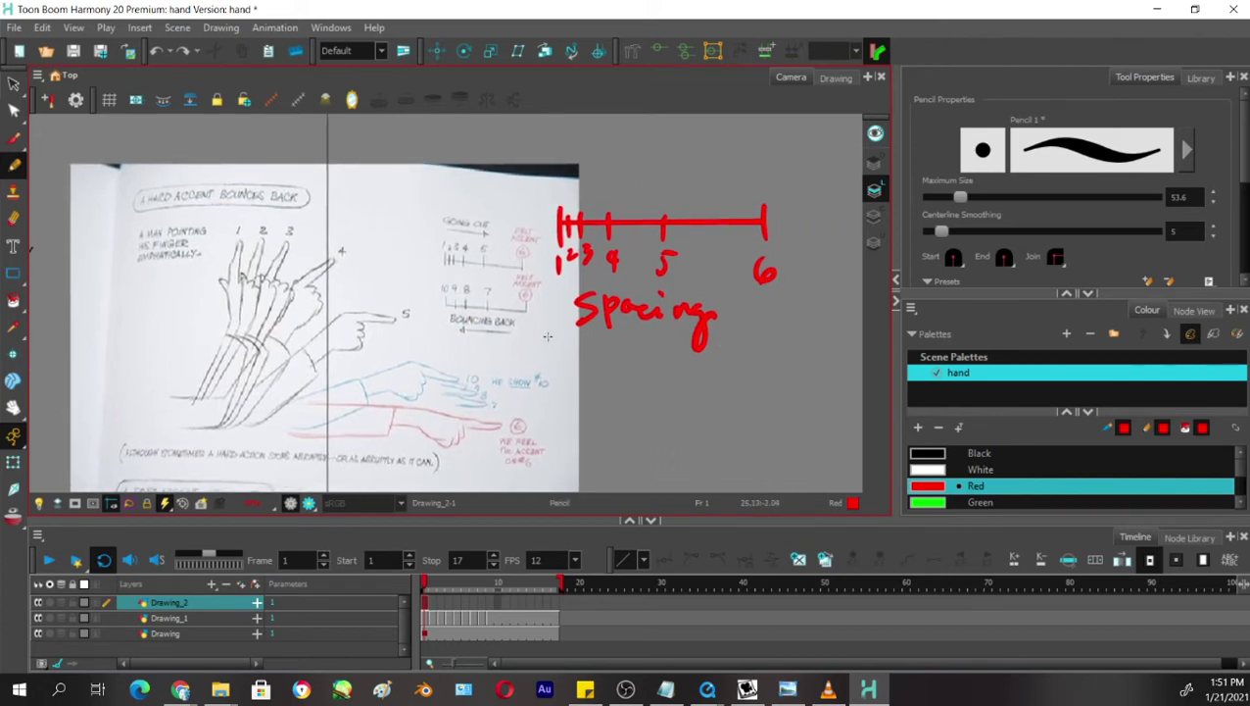
mouse_move(549, 322)
left_mouse_down()
mouse_move(431, 316)
mouse_move(535, 280)
mouse_move(547, 308)
left_mouse_up()
key("ctrl+z")
mouse_move(582, 182)
left_mouse_down()
mouse_move(662, 183)
mouse_move(642, 193)
left_mouse_up()
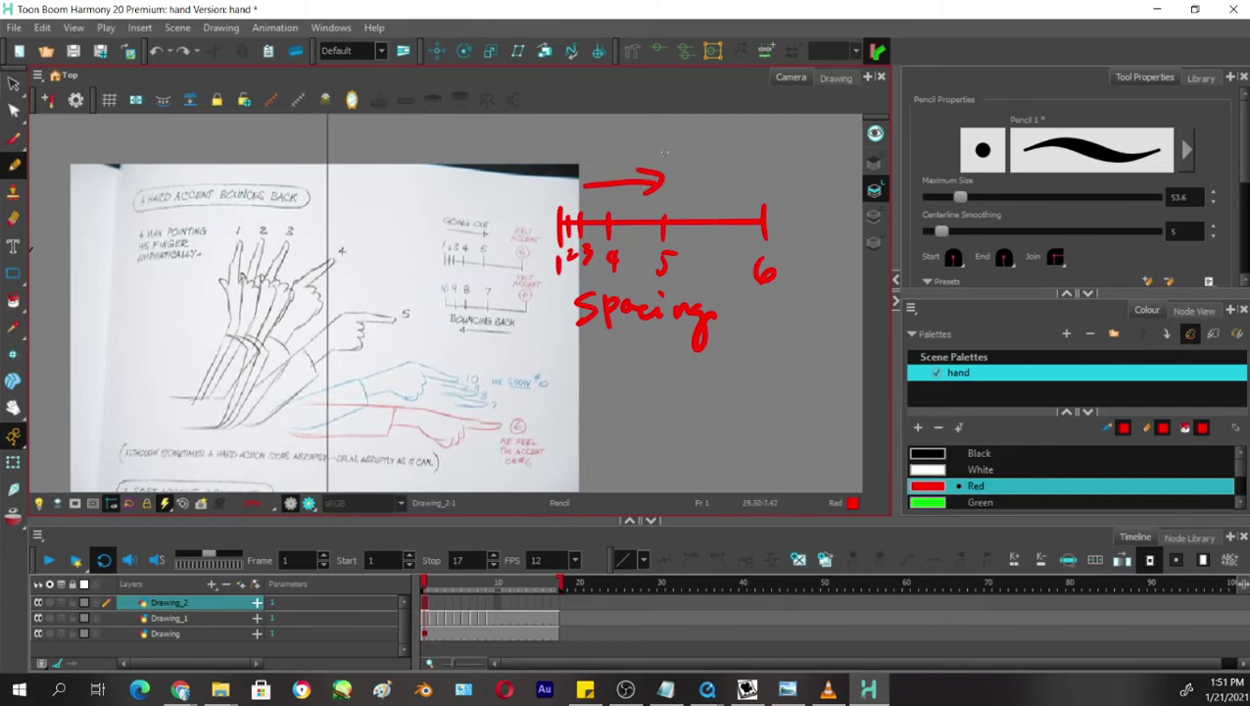
left_click_drag(615, 135, 661, 137)
mouse_move(668, 127)
left_mouse_down()
mouse_move(670, 151)
mouse_move(690, 135)
left_mouse_up()
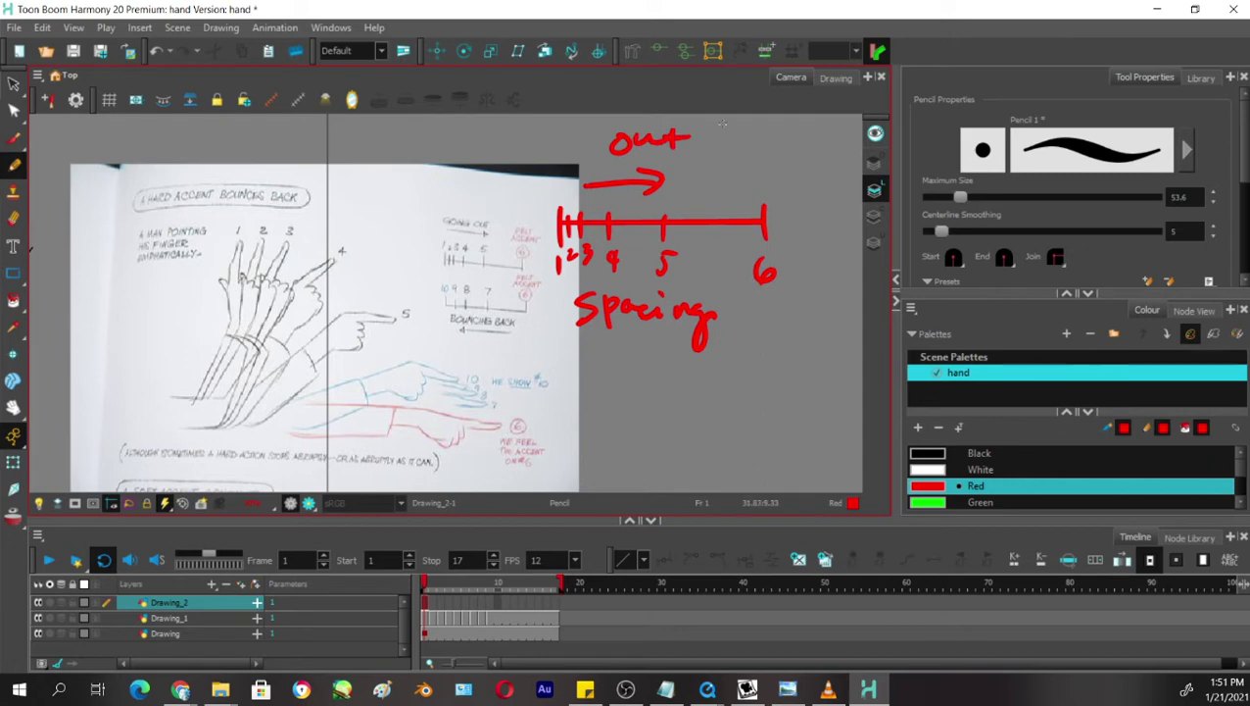
Draw a red leftward arrow below the word "Spacing", leaving room for a second chart, and write "Back" under it.
scroll(705, 392, "down", 2)
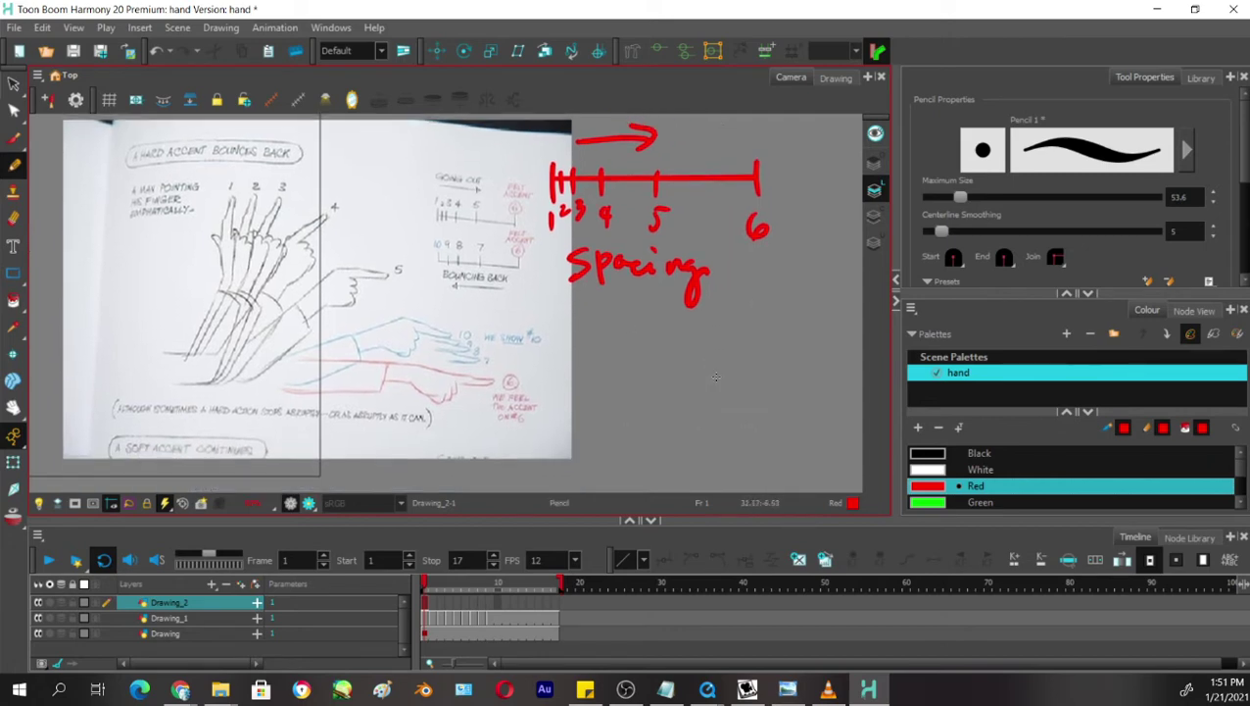
left_click_drag(703, 391, 609, 396)
mouse_move(629, 382)
left_mouse_down()
mouse_move(608, 397)
mouse_move(625, 410)
left_mouse_up()
mouse_move(603, 427)
left_mouse_down()
mouse_move(604, 456)
mouse_move(655, 452)
left_mouse_up()
mouse_move(662, 425)
left_mouse_down()
mouse_move(661, 456)
mouse_move(680, 453)
left_mouse_up()
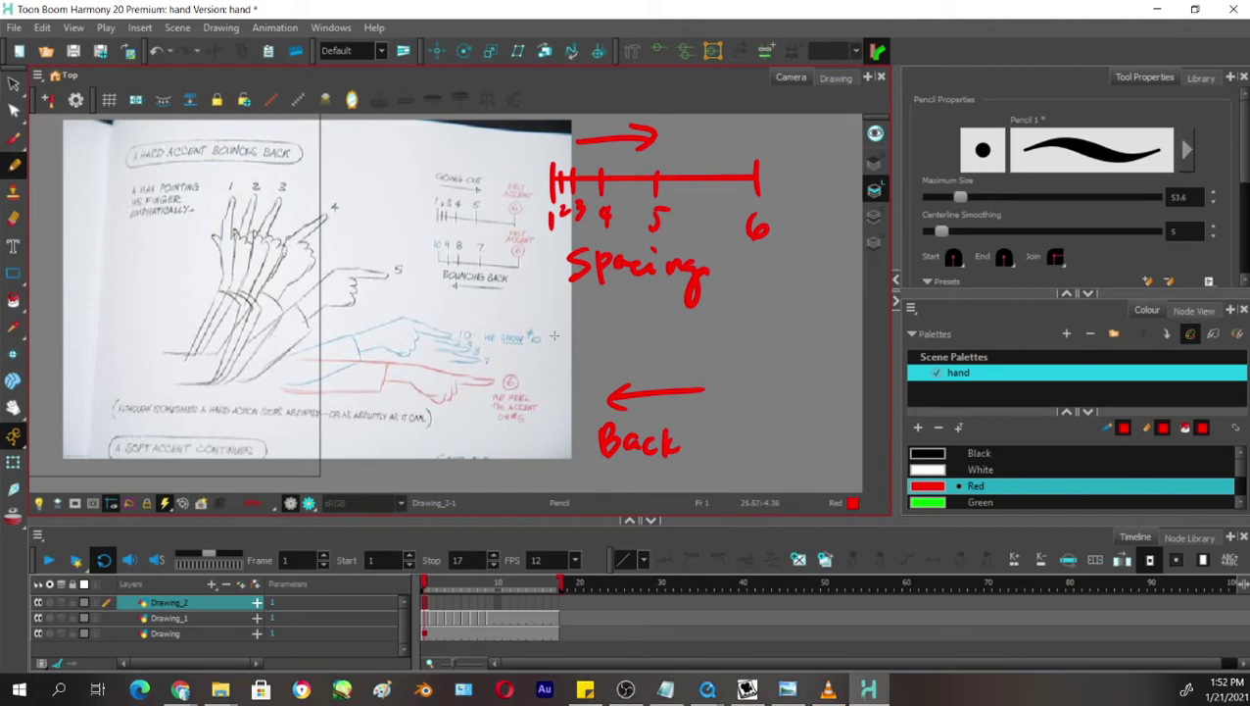
Draw a second red chart between "Spacing" and the back arrow, with ticks bunched towards its left end, numbered 10, 9, 8, 7 and 6.
mouse_move(555, 335)
left_mouse_down()
mouse_move(766, 337)
mouse_move(770, 352)
mouse_move(555, 322)
mouse_move(555, 358)
left_mouse_up()
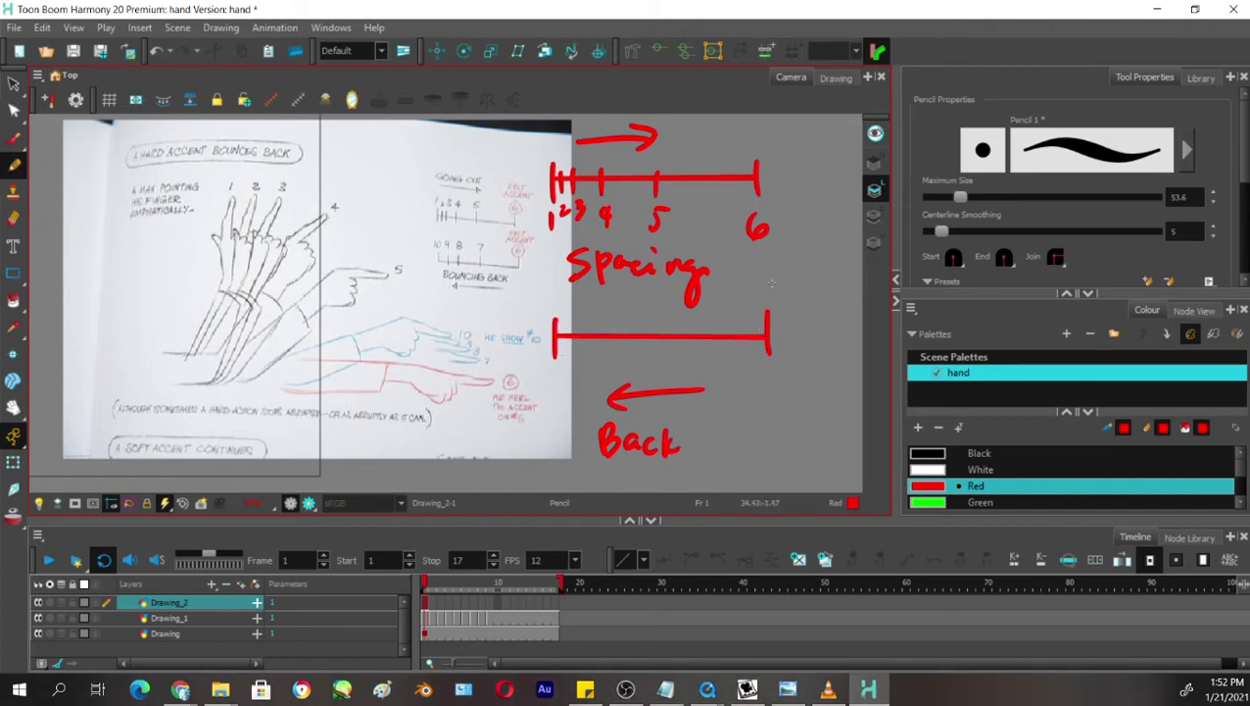
left_click_drag(773, 368, 766, 380)
left_click_drag(661, 352, 662, 358)
mouse_move(602, 321)
left_mouse_down()
mouse_move(601, 349)
mouse_move(572, 349)
left_mouse_up()
mouse_move(538, 288)
left_mouse_down()
mouse_move(538, 310)
mouse_move(551, 289)
left_mouse_up()
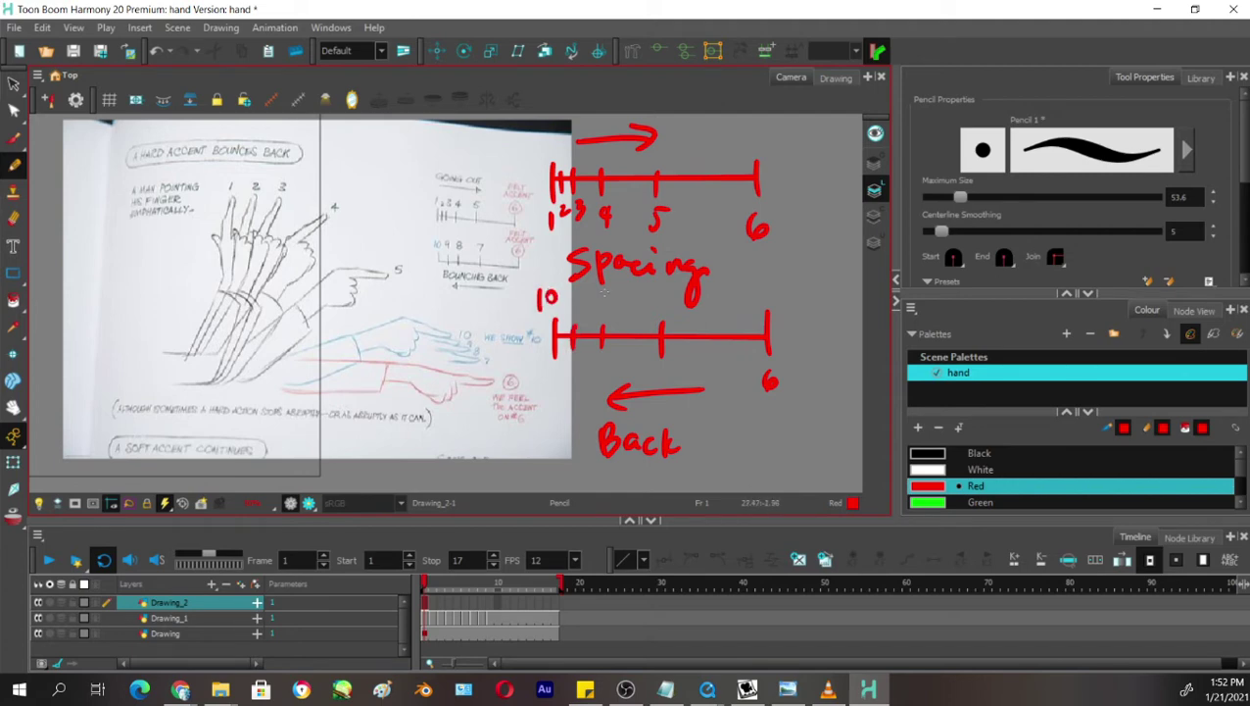
mouse_move(652, 303)
left_mouse_down()
mouse_move(614, 304)
mouse_move(618, 292)
mouse_move(584, 299)
left_mouse_up()
Draw a red rightward arrow beneath pose 6 and a short red leftward arrow above pose 10 on the reference page.
mouse_move(346, 416)
left_mouse_down()
mouse_move(492, 408)
mouse_move(475, 399)
mouse_move(494, 411)
mouse_move(461, 427)
left_mouse_up()
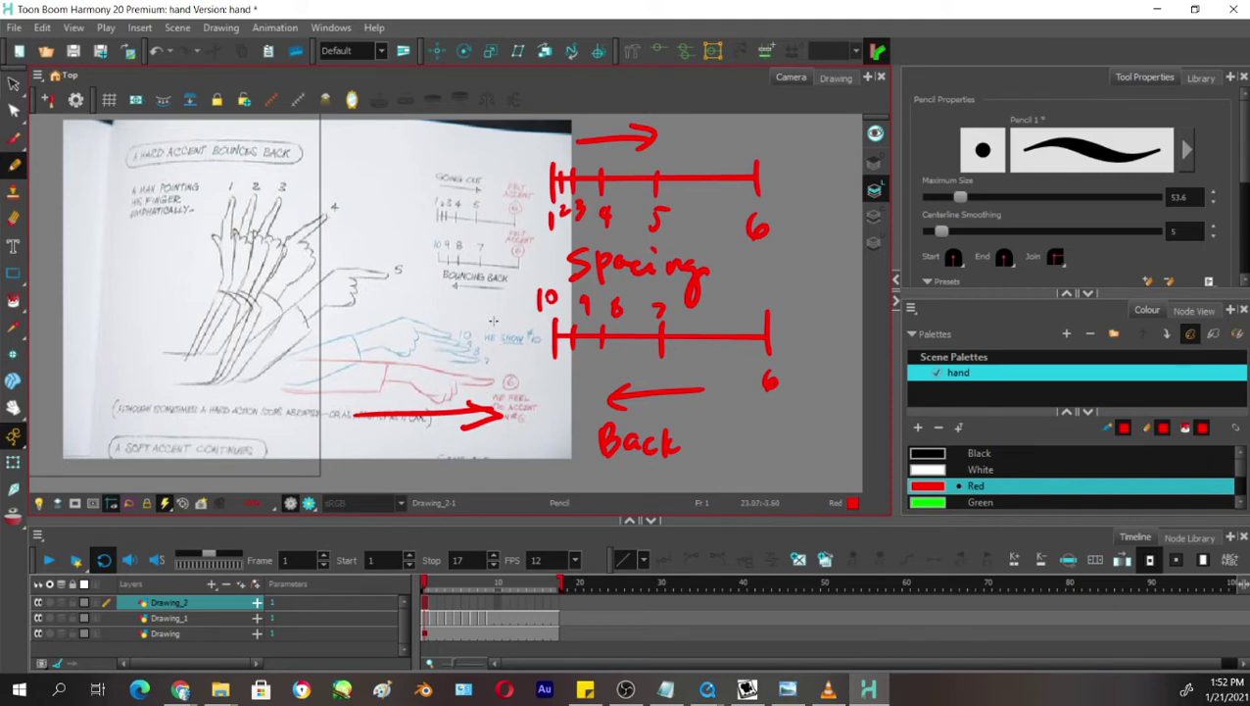
left_click_drag(471, 315, 440, 313)
left_click_drag(440, 313, 453, 345)
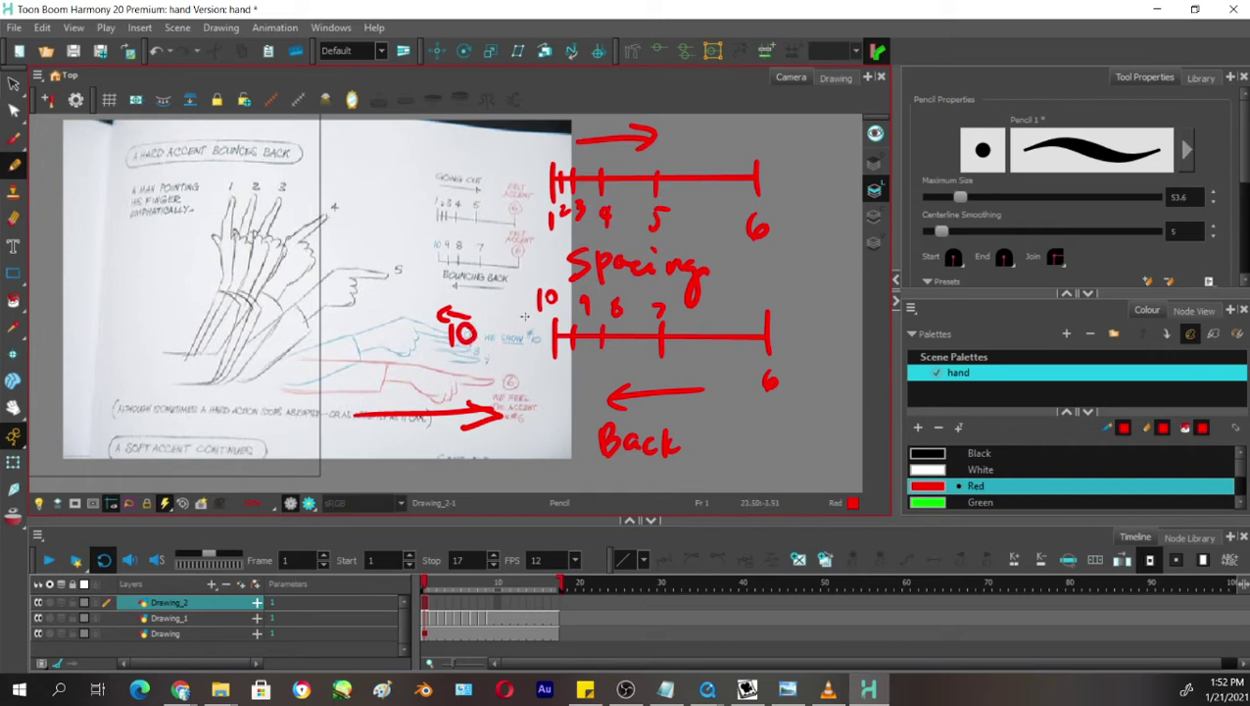
key("ctrl+z")
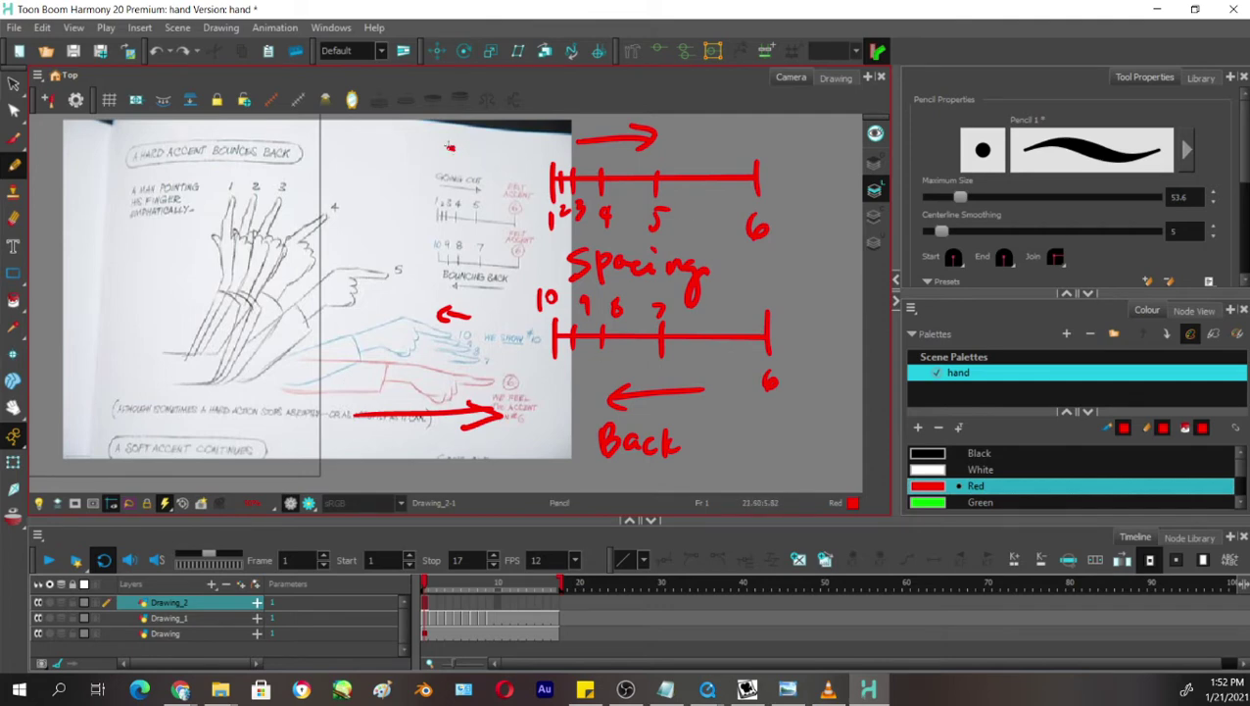
mouse_move(450, 147)
left_mouse_down()
mouse_move(511, 320)
mouse_move(489, 149)
left_mouse_up()
key("ctrl+z")
left_click_drag(176, 348, 540, 356)
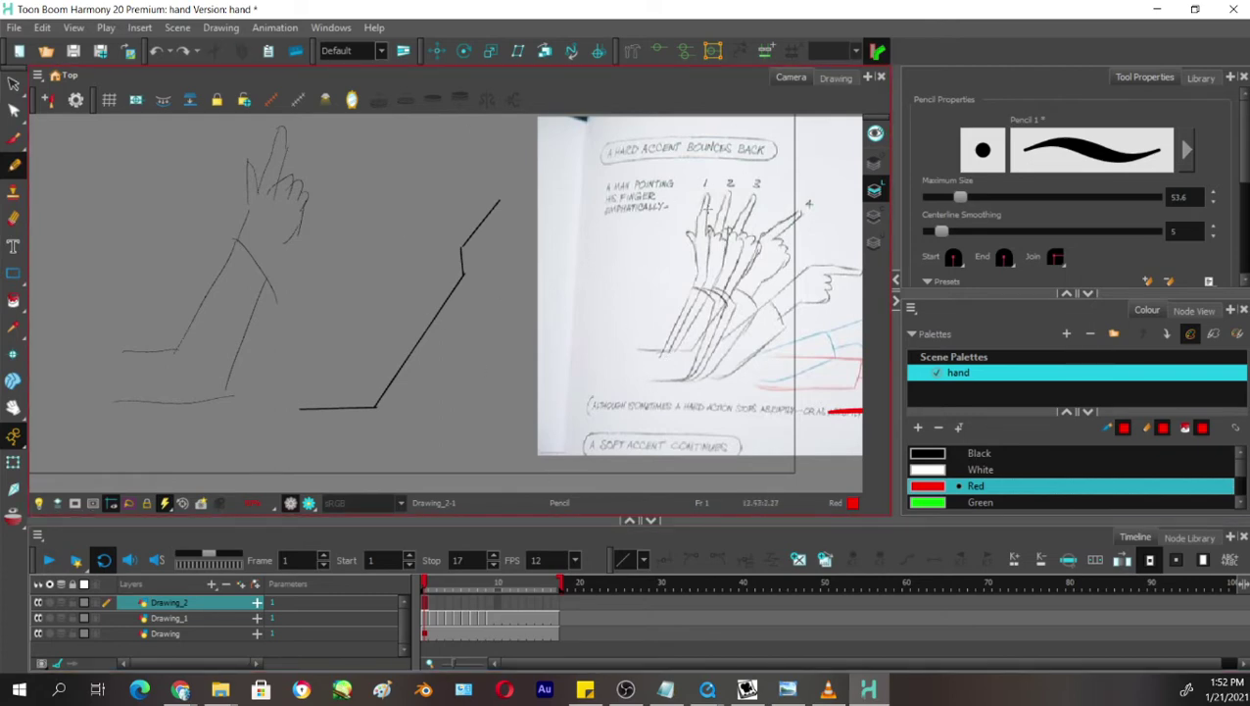
left_click_drag(703, 196, 689, 237)
key("ctrl+z")
mouse_move(703, 193)
left_mouse_down()
mouse_move(690, 239)
mouse_move(697, 277)
mouse_move(671, 348)
mouse_move(627, 354)
left_mouse_up()
key("ctrl+z")
key("ctrl+z")
key("ctrl+z")
key("ctrl+z")
Draw a thick red copy of the angular arm line beside the black one on frame 1.
left_click_drag(618, 262, 606, 265)
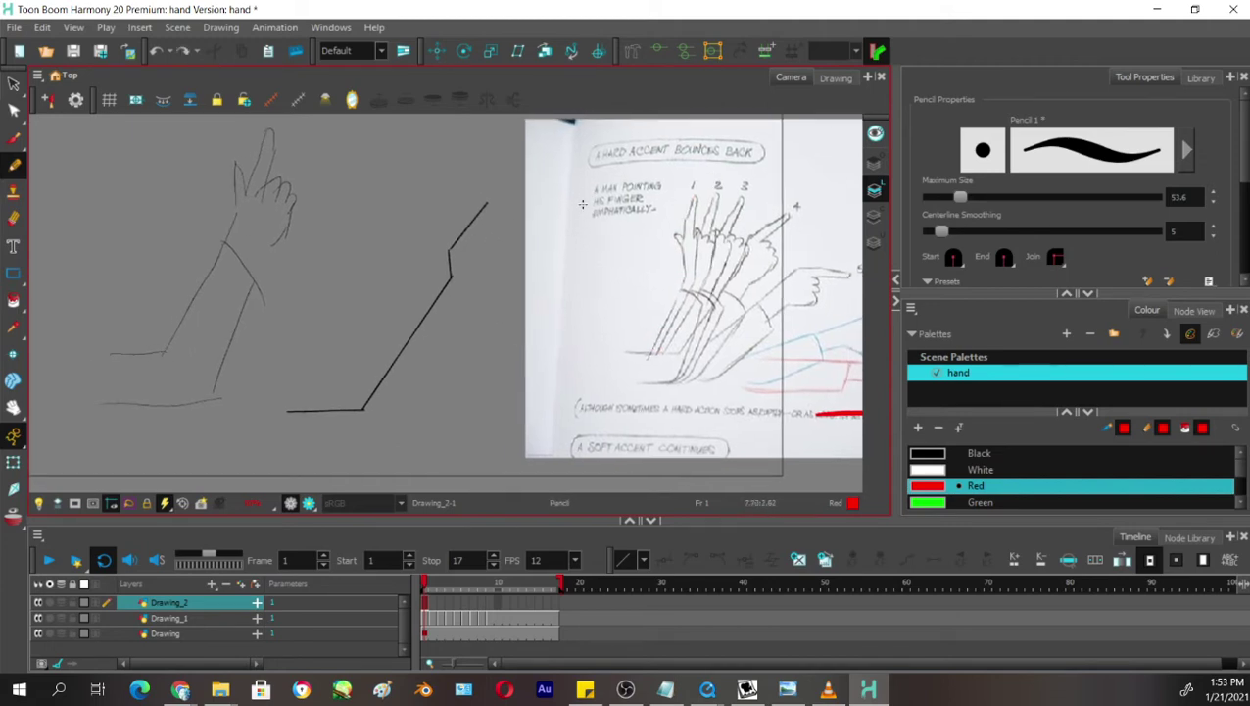
mouse_move(575, 218)
left_mouse_down()
mouse_move(478, 398)
mouse_move(412, 411)
left_mouse_up()
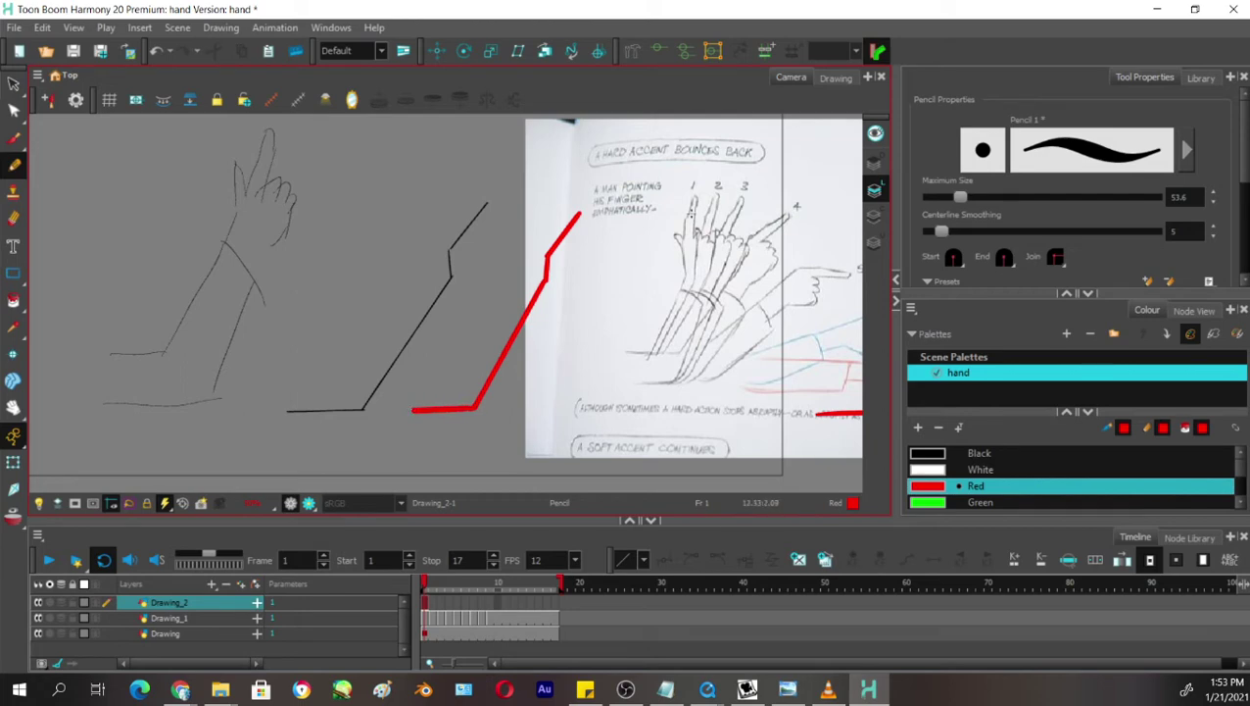
Try drawing the same angular contour in red along pose 1, from fingertip through wrist to the arm's base.
mouse_move(691, 198)
left_mouse_down()
mouse_move(686, 279)
mouse_move(650, 349)
mouse_move(618, 354)
left_mouse_up()
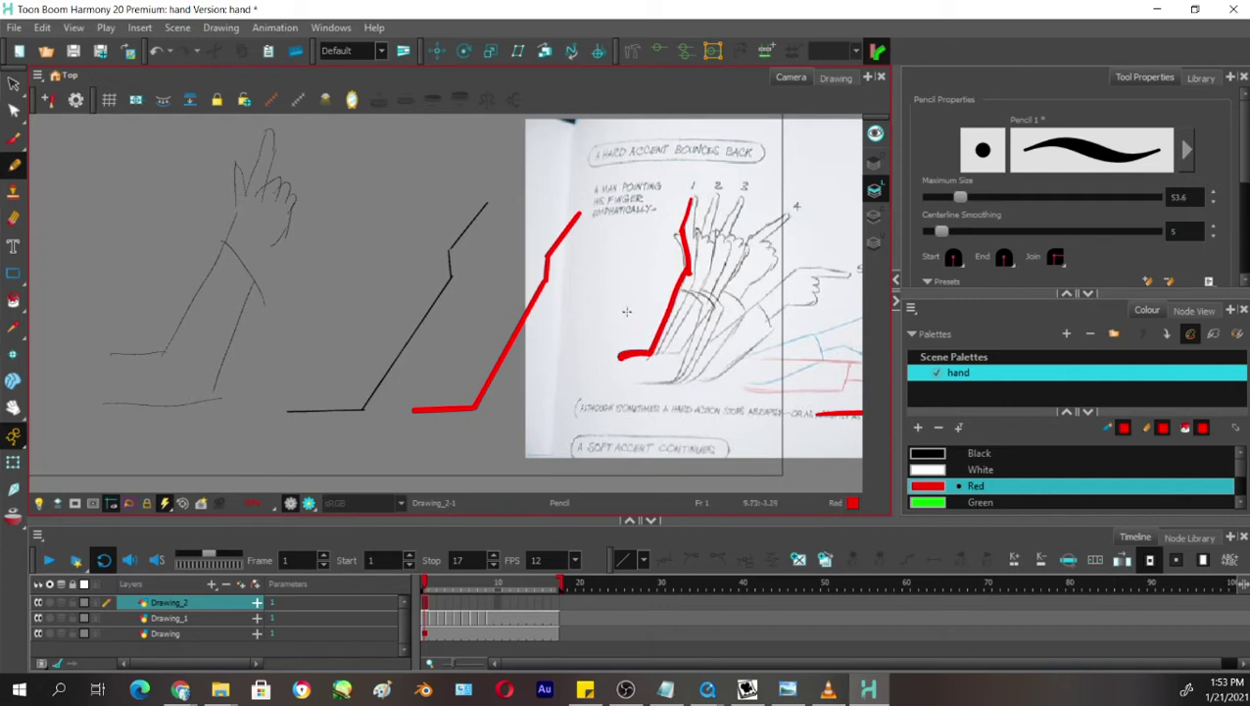
left_click_drag(625, 311, 644, 343)
mouse_move(622, 337)
left_mouse_down()
mouse_move(643, 330)
mouse_move(639, 314)
left_mouse_up()
key("ctrl+z")
key("ctrl+z")
key("ctrl+z")
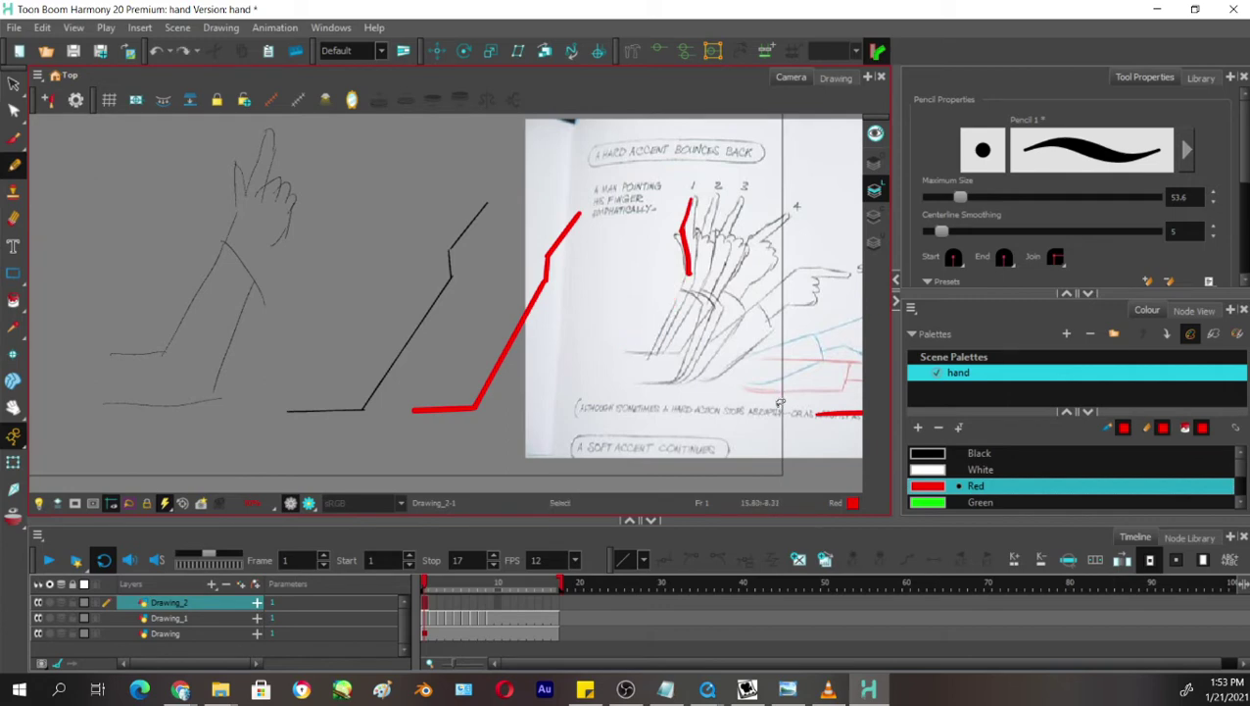
key("ctrl+z")
Move to frame 2 of Drawing_2 and turn on onion skin to show frame 1's red arm line.
left_click(433, 603)
left_click(440, 588)
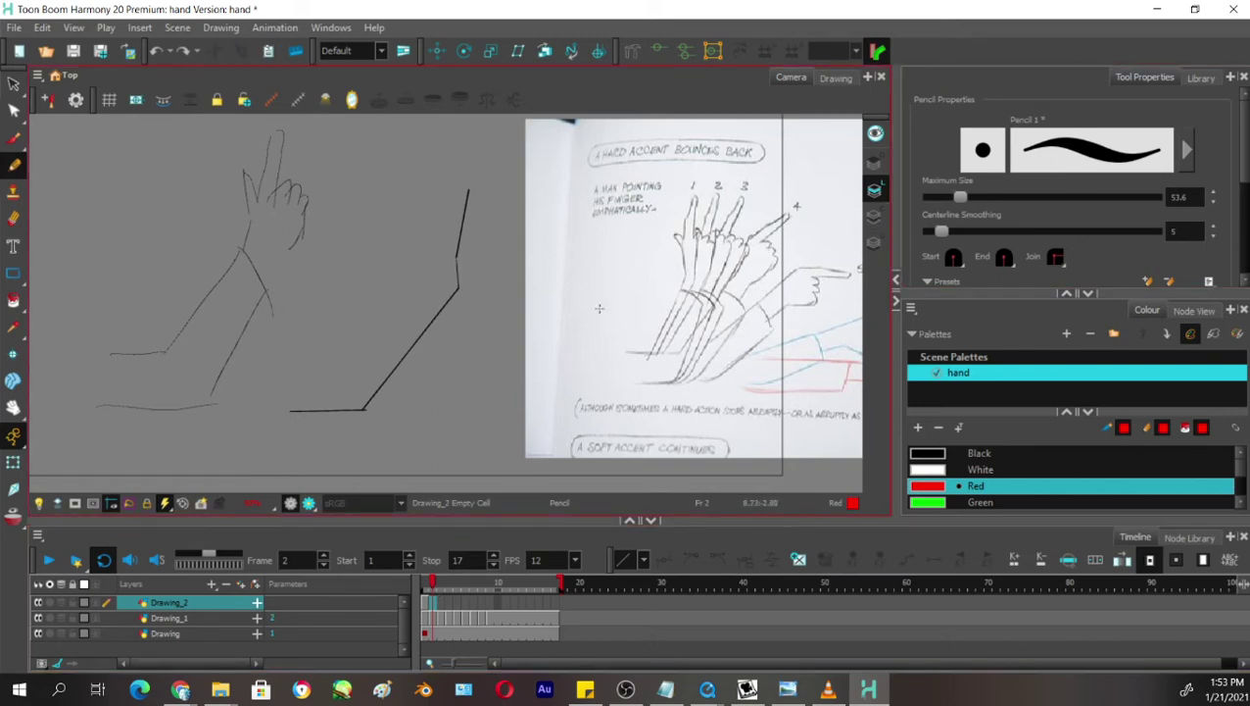
left_click_drag(580, 214, 413, 410)
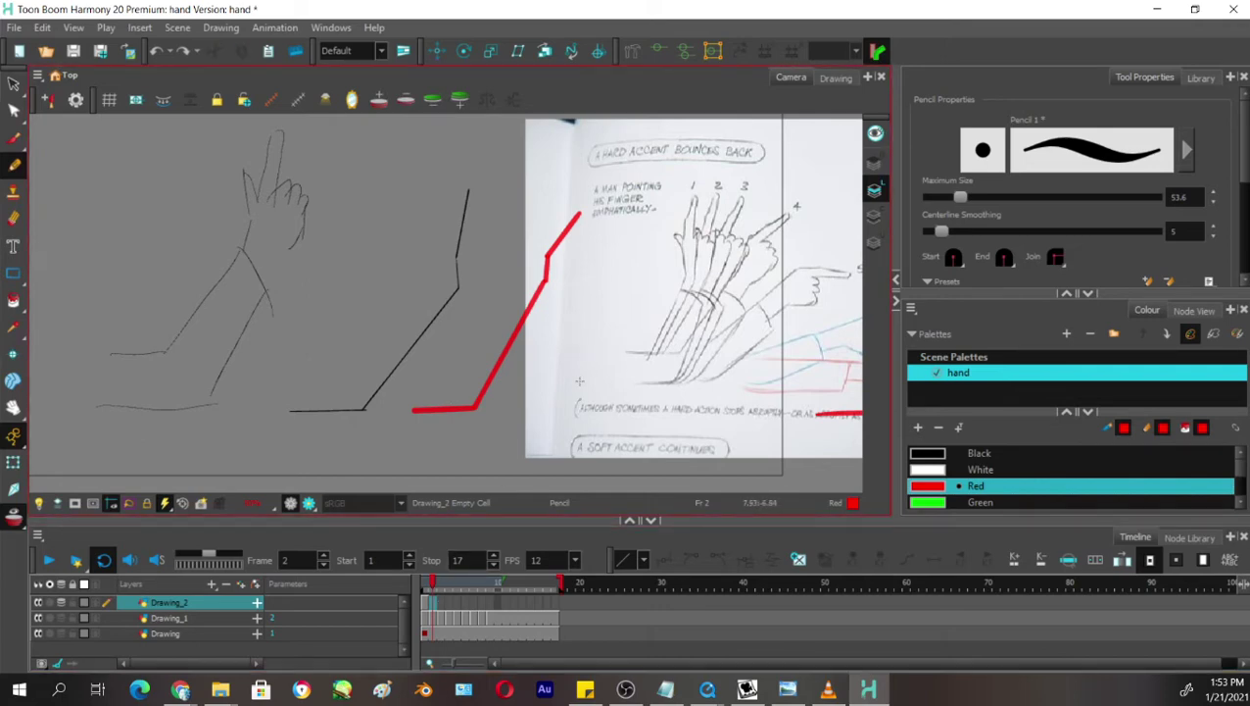
Return to frame 1, select the thick red arm line and recolour it green.
key("comma")
key("alt+s")
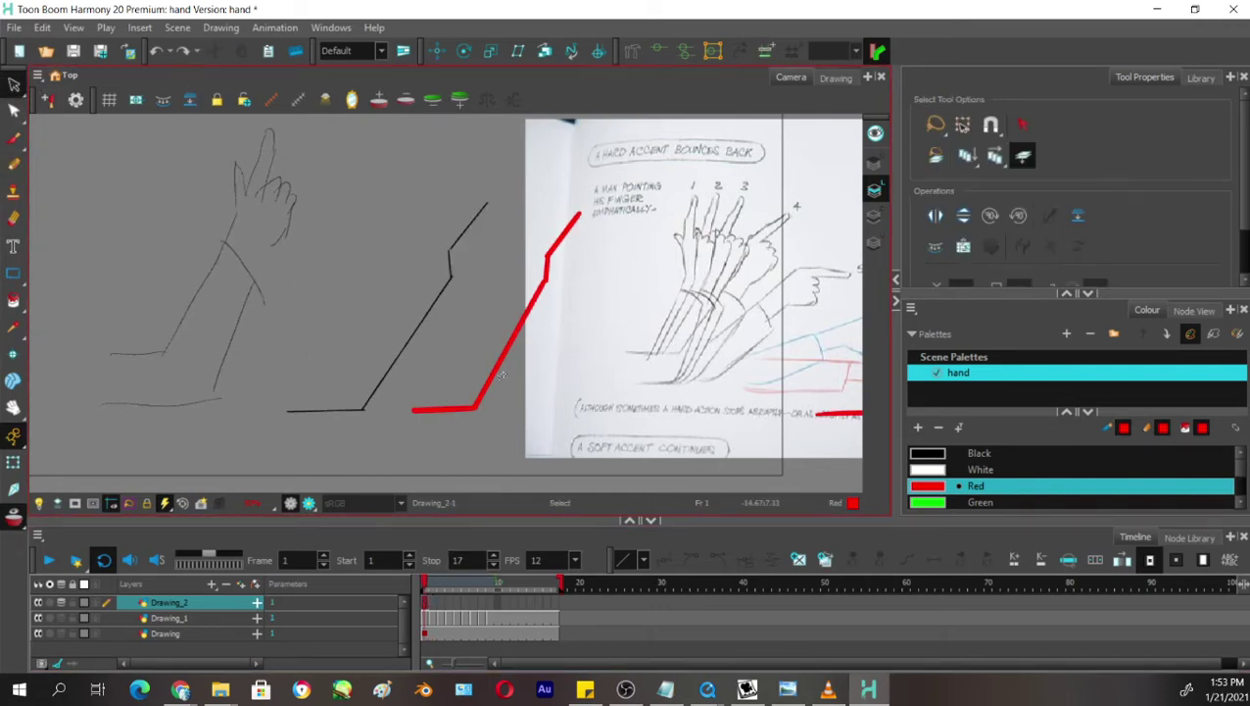
mouse_move(500, 374)
left_mouse_down()
mouse_move(441, 421)
mouse_move(550, 219)
left_mouse_up()
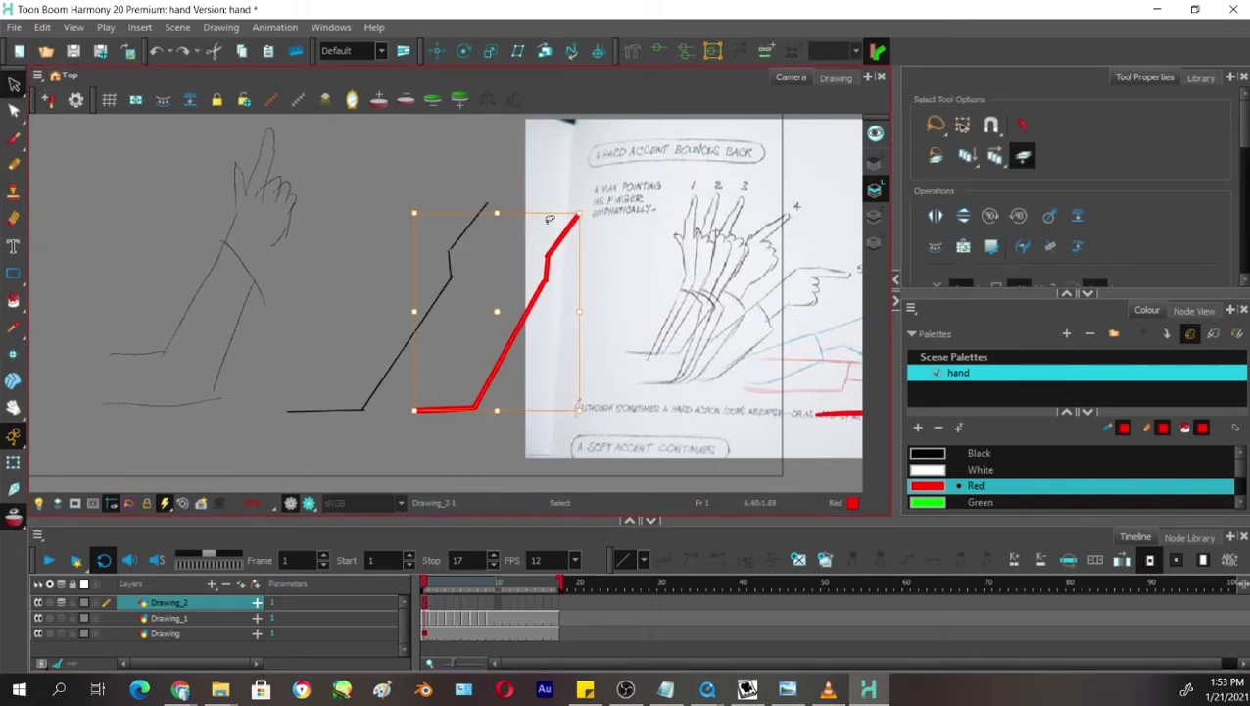
left_click(941, 501)
scroll(980, 480, "down", 1)
left_click(507, 452)
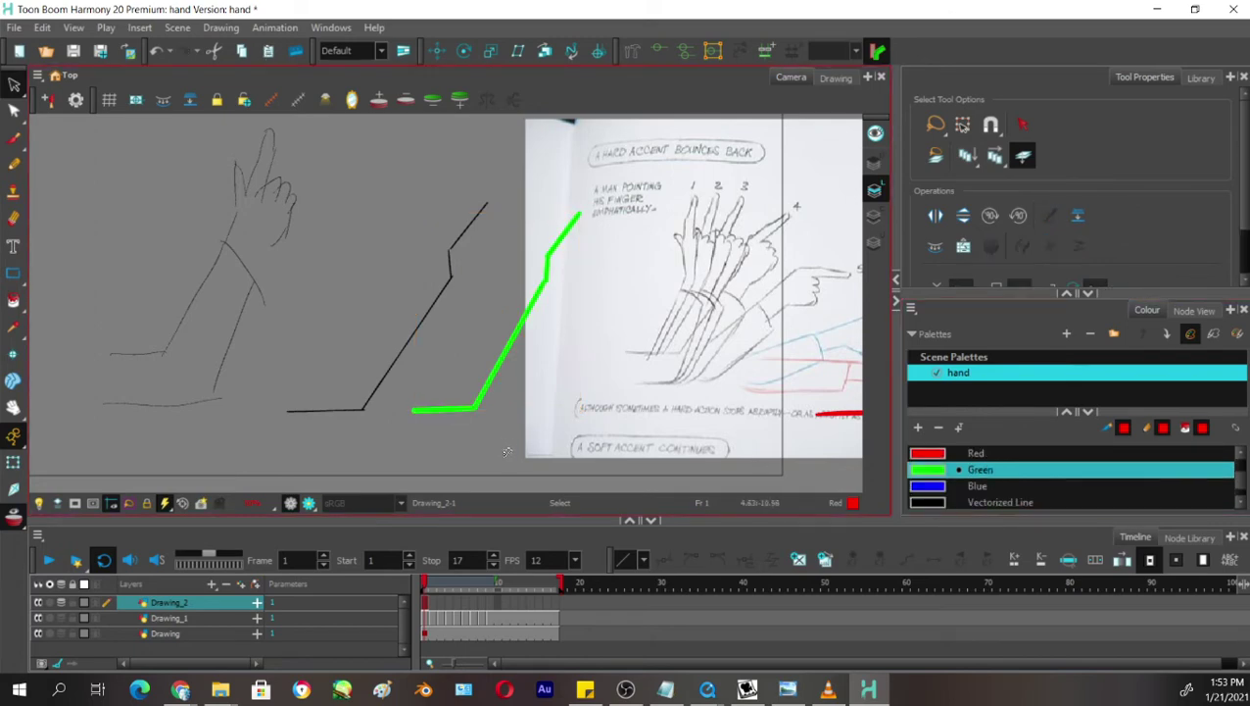
Select the thick arm line on frame 1 again and recolour it black.
left_click(941, 486)
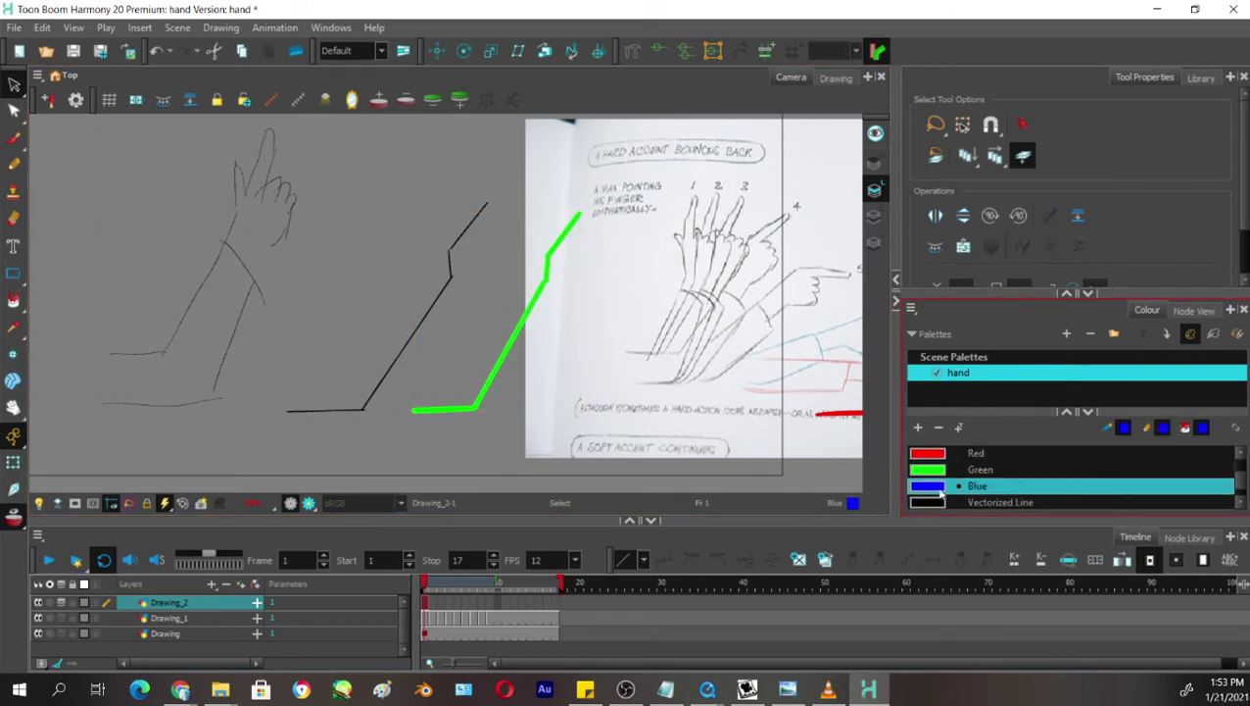
mouse_move(1242, 459)
left_mouse_down()
mouse_move(1237, 493)
mouse_move(1238, 461)
left_mouse_up()
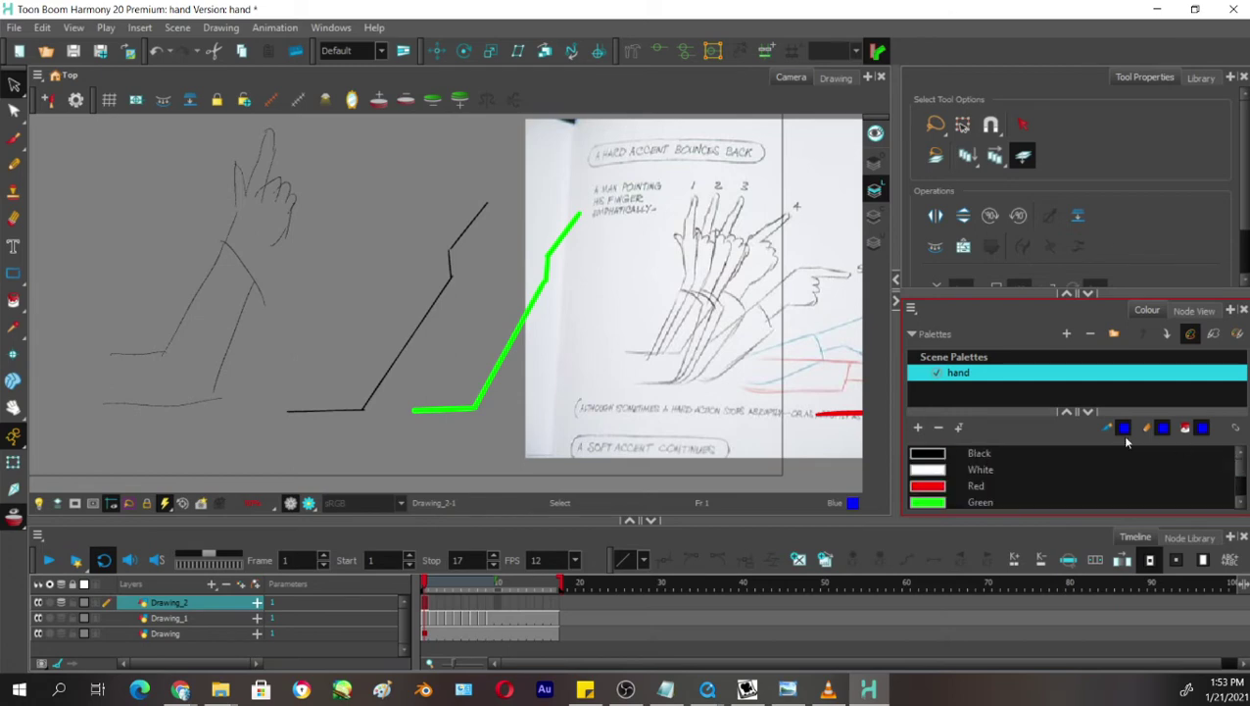
left_click(938, 452)
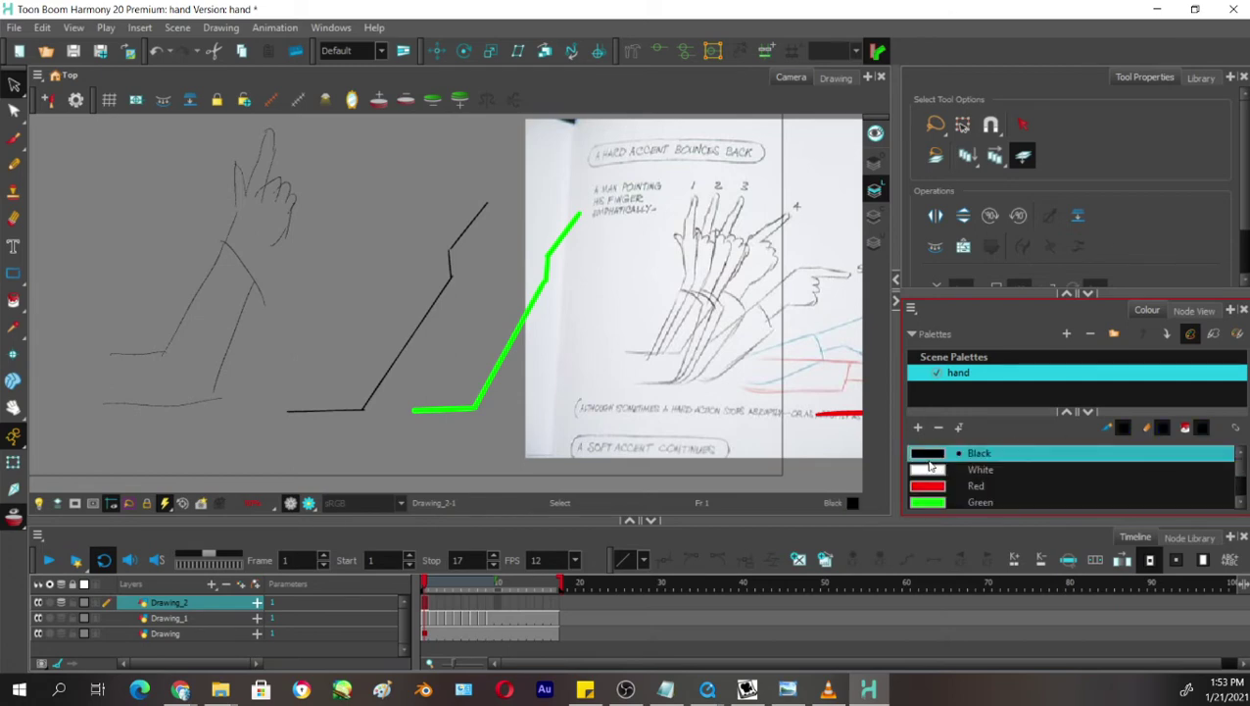
mouse_move(436, 369)
left_mouse_down()
mouse_move(440, 412)
mouse_move(567, 241)
left_mouse_up()
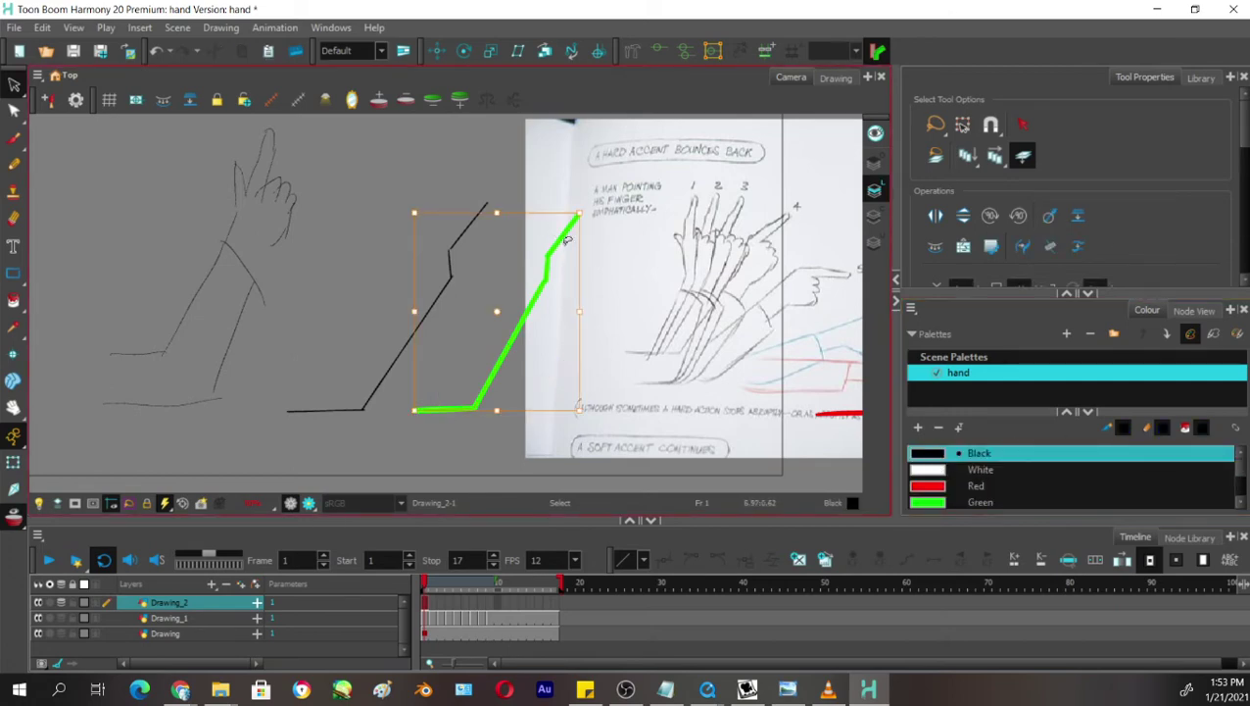
left_click(936, 455)
left_click(496, 436)
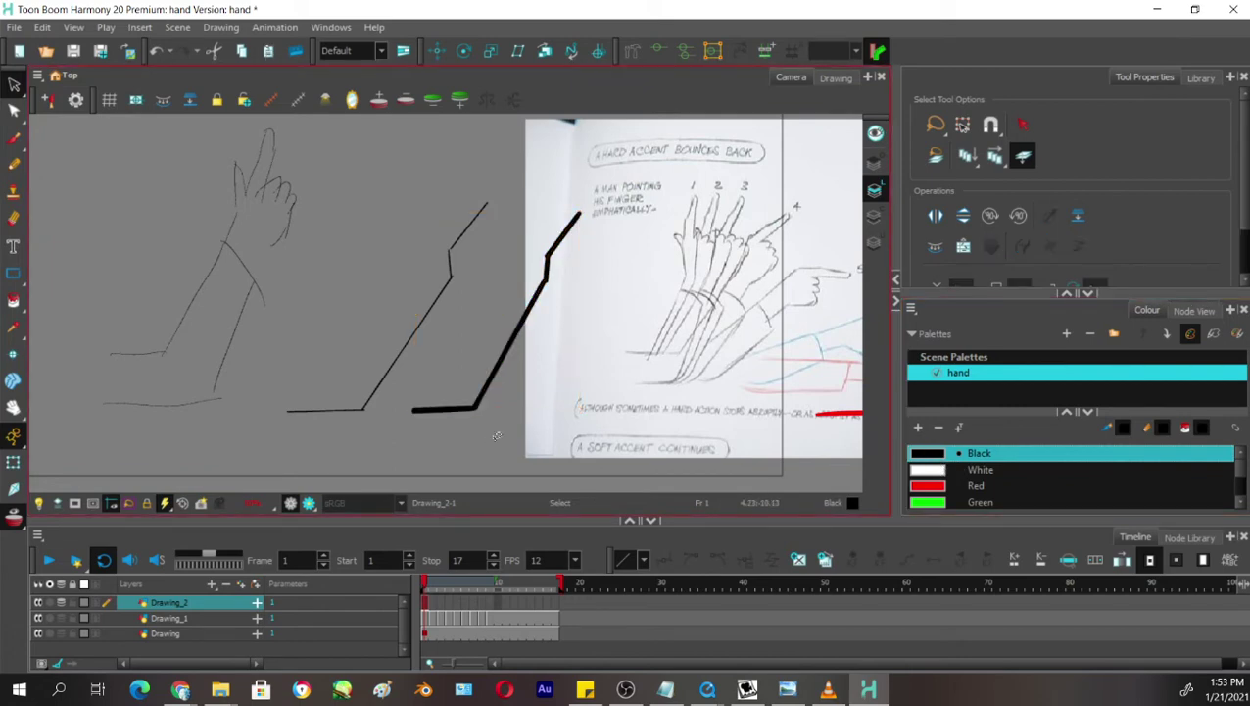
On frame 2 of Drawing_2, pencil the horizontal base of the arm in black over the onion-skinned line.
left_click(436, 601)
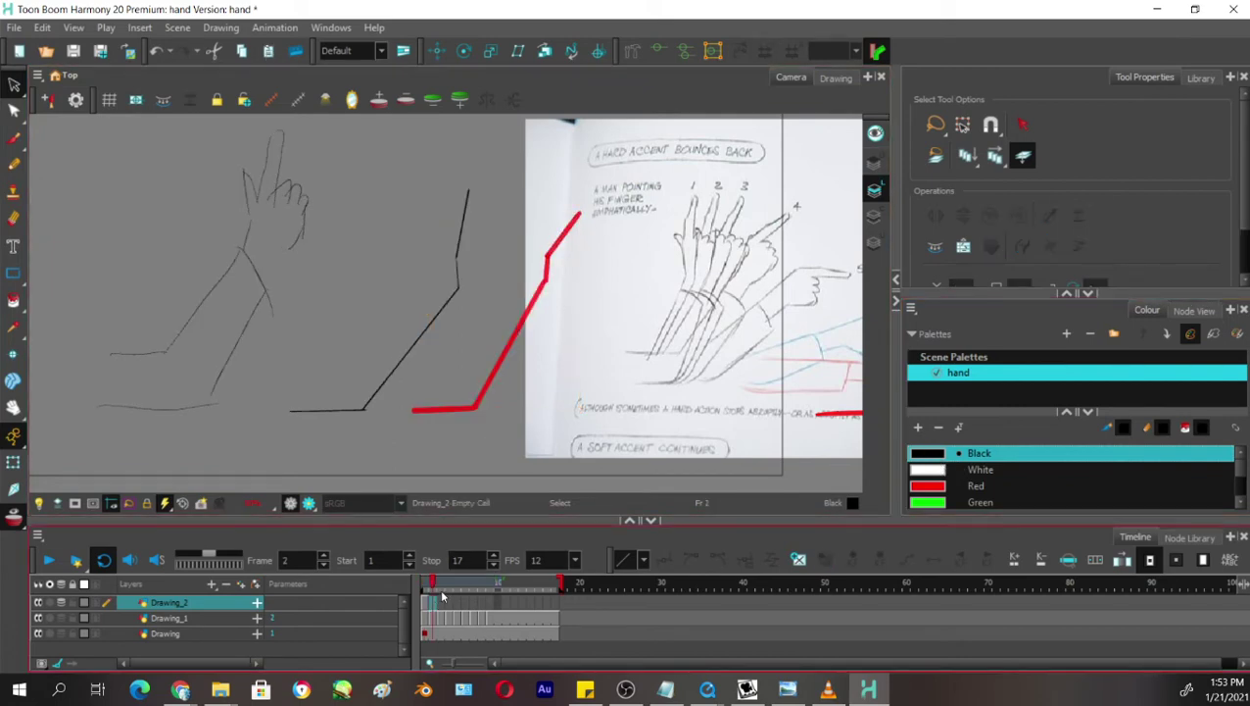
left_click(13, 164)
left_click_drag(580, 339, 642, 335)
key("ctrl+z")
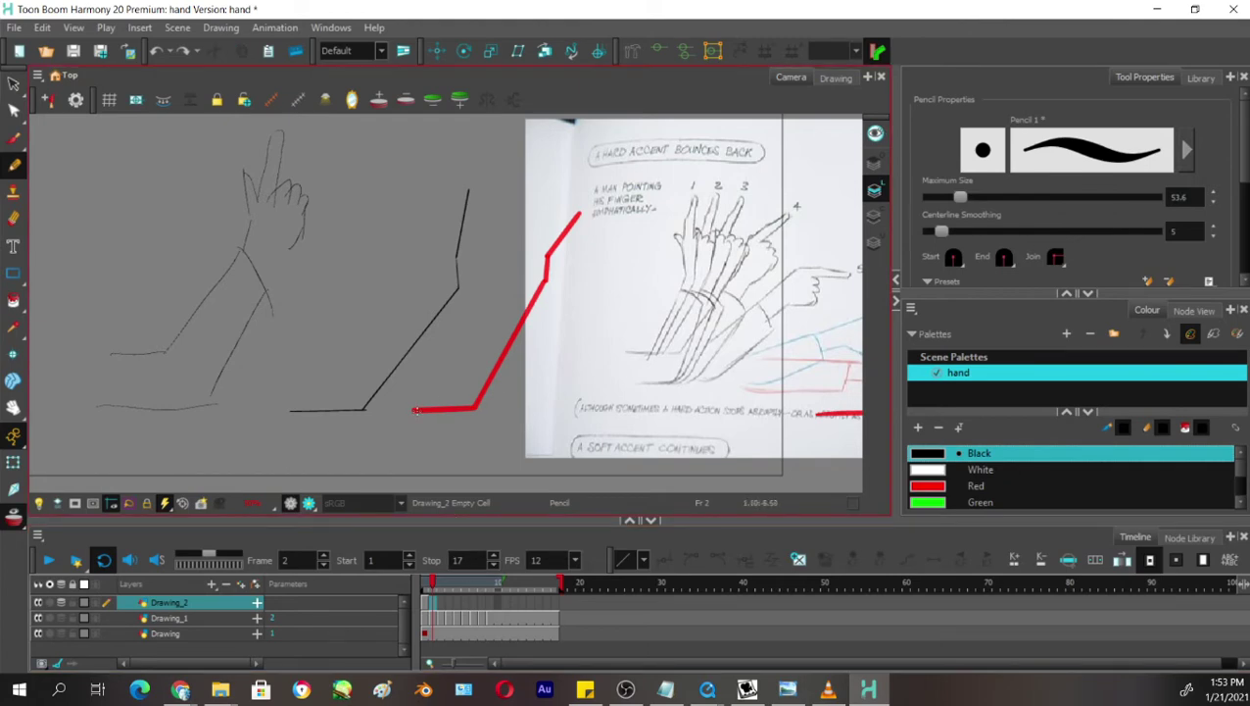
left_click_drag(415, 409, 480, 406)
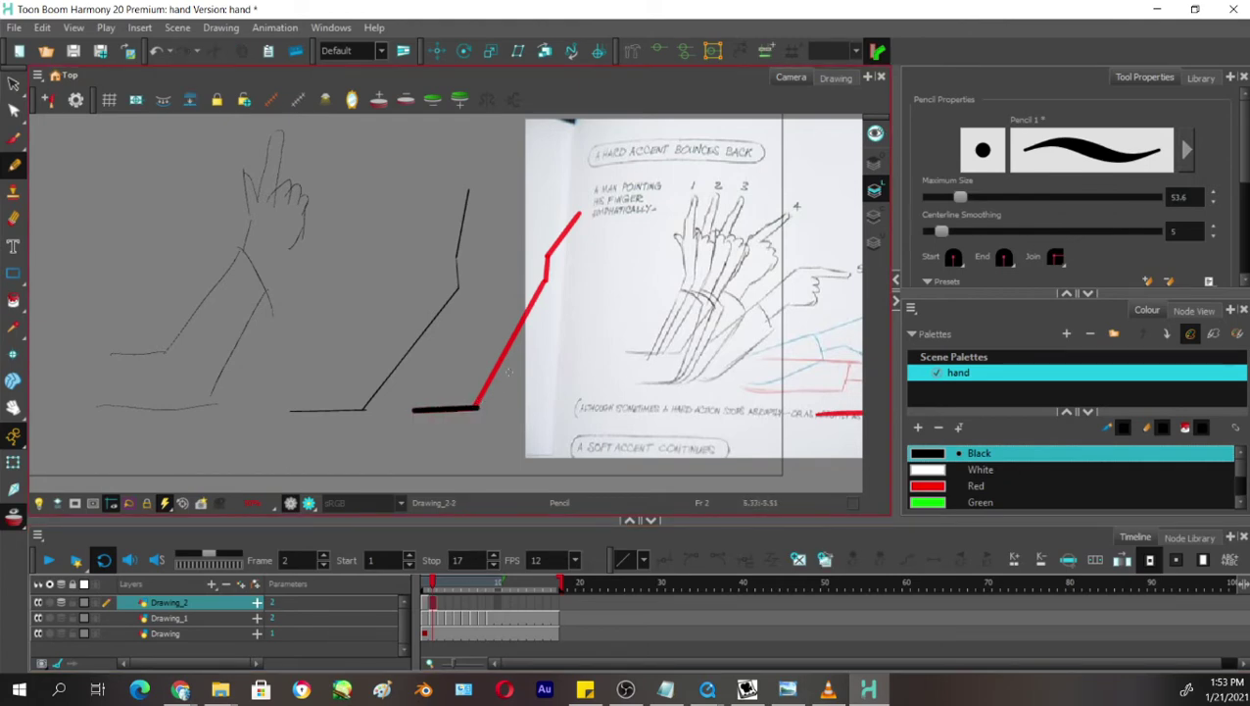
Continue the black line from the base through forearm, wrist and finger, offset slightly to the right of the onion-skinned line.
mouse_move(627, 355)
left_mouse_down()
mouse_move(657, 357)
mouse_move(694, 280)
left_mouse_up()
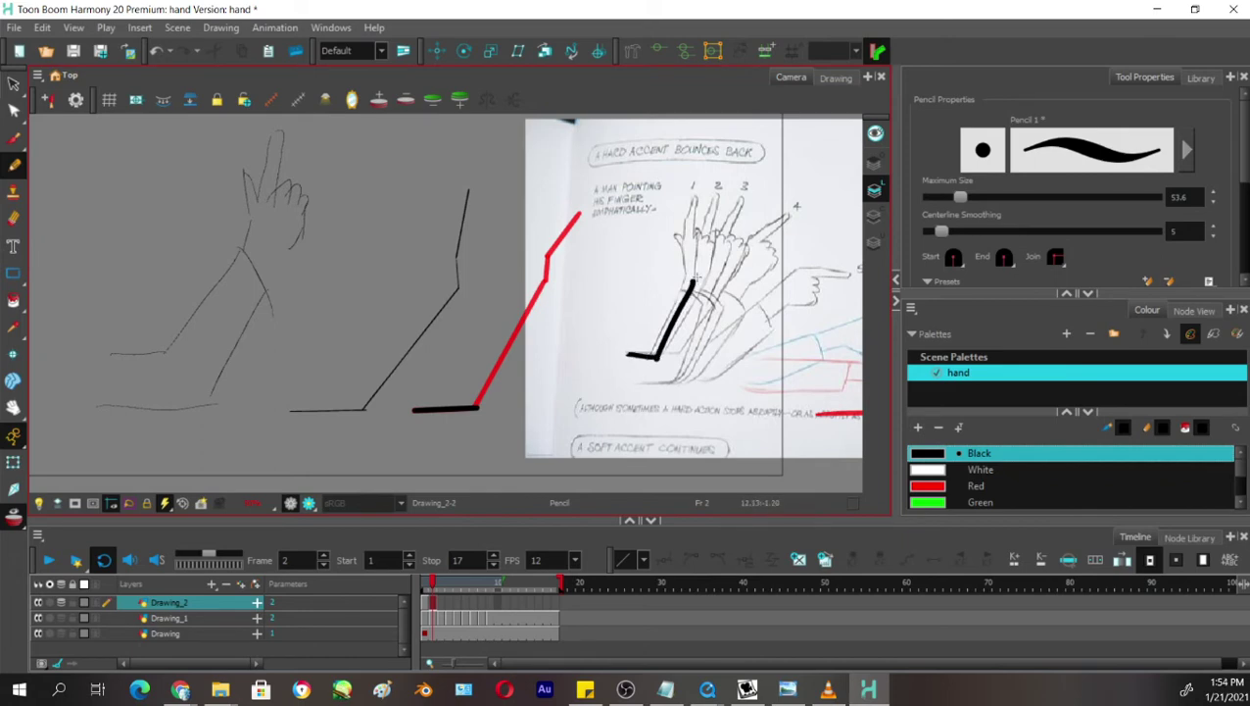
key("ctrl+z")
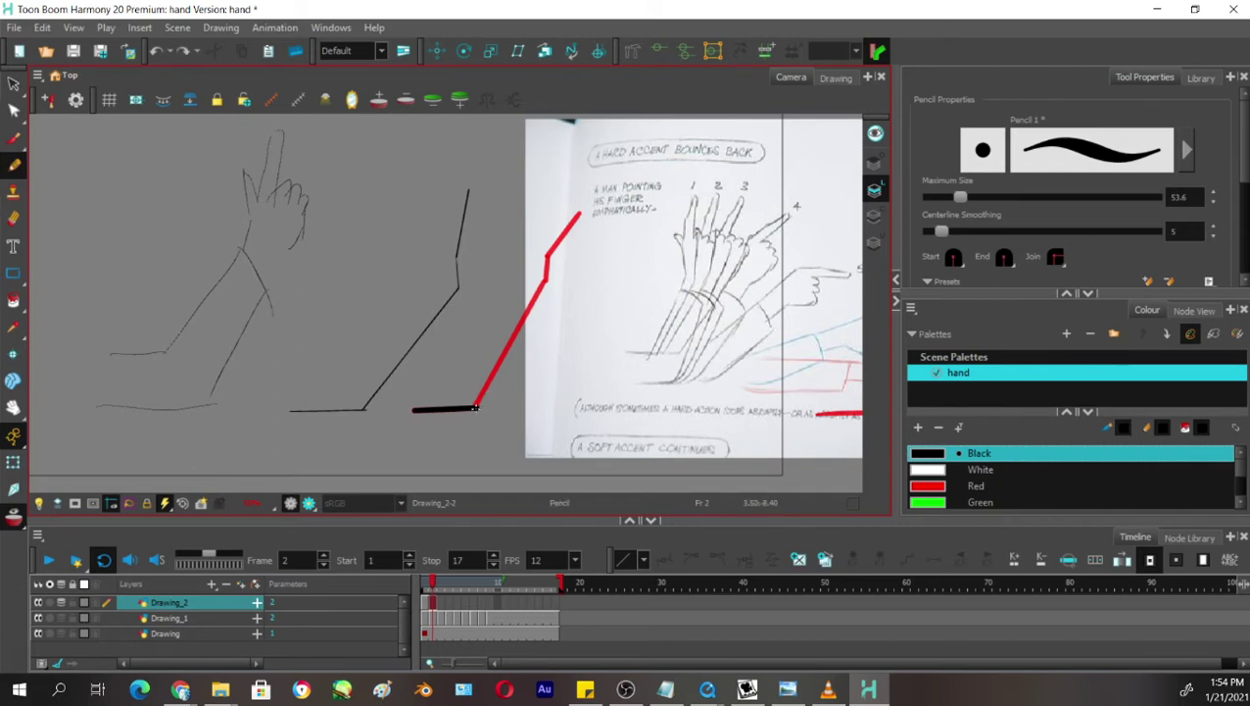
left_click_drag(475, 408, 555, 300)
key("ctrl+z")
mouse_move(479, 405)
left_mouse_down()
mouse_move(560, 285)
mouse_move(586, 214)
left_mouse_up()
key("ctrl+z")
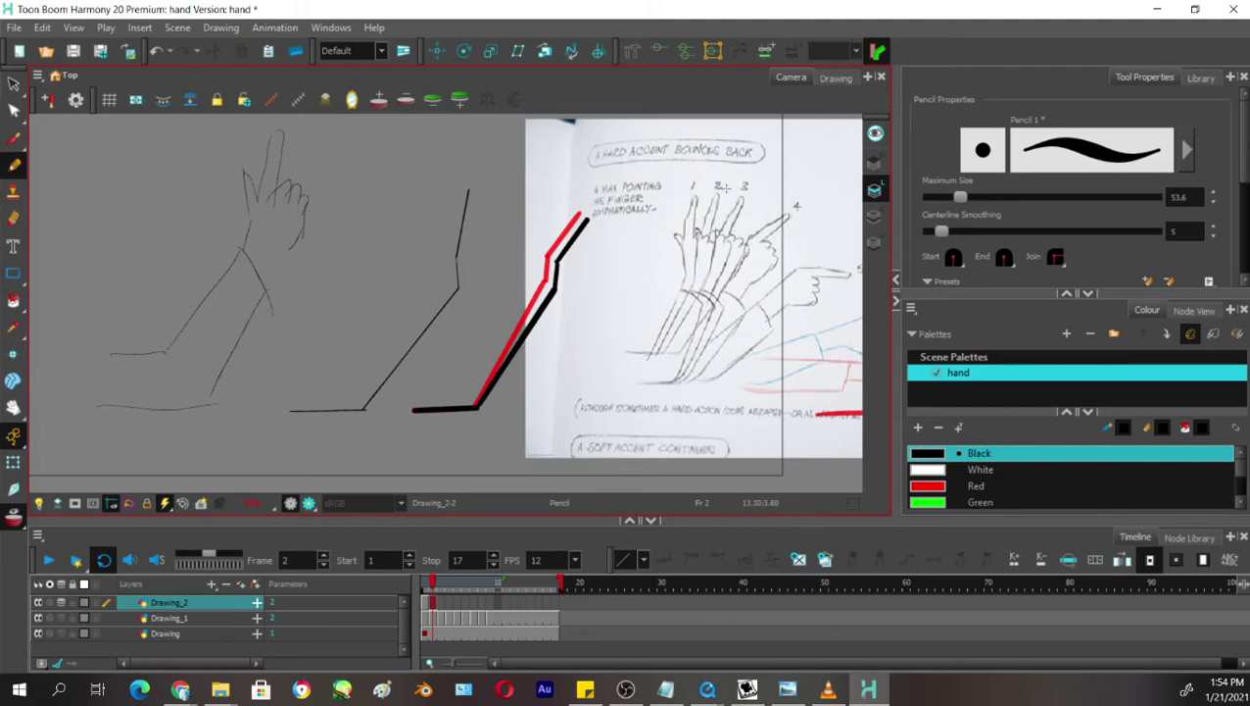
Write "Stiff" in black on the reference page, to the right of its heading.
mouse_move(751, 200)
left_mouse_down()
mouse_move(714, 242)
mouse_move(723, 230)
left_mouse_up()
left_click_drag(774, 175, 758, 196)
mouse_move(780, 170)
left_mouse_down()
mouse_move(780, 202)
mouse_move(790, 184)
left_mouse_up()
left_click(800, 180)
left_click_drag(792, 185, 806, 212)
mouse_move(803, 195)
left_mouse_down()
mouse_move(831, 177)
mouse_move(822, 208)
left_mouse_up()
left_click_drag(817, 193, 831, 190)
Try outlining pose 1's finger, knuckles and both arm edges with thick black strokes on the reference page.
left_click_drag(731, 254, 727, 258)
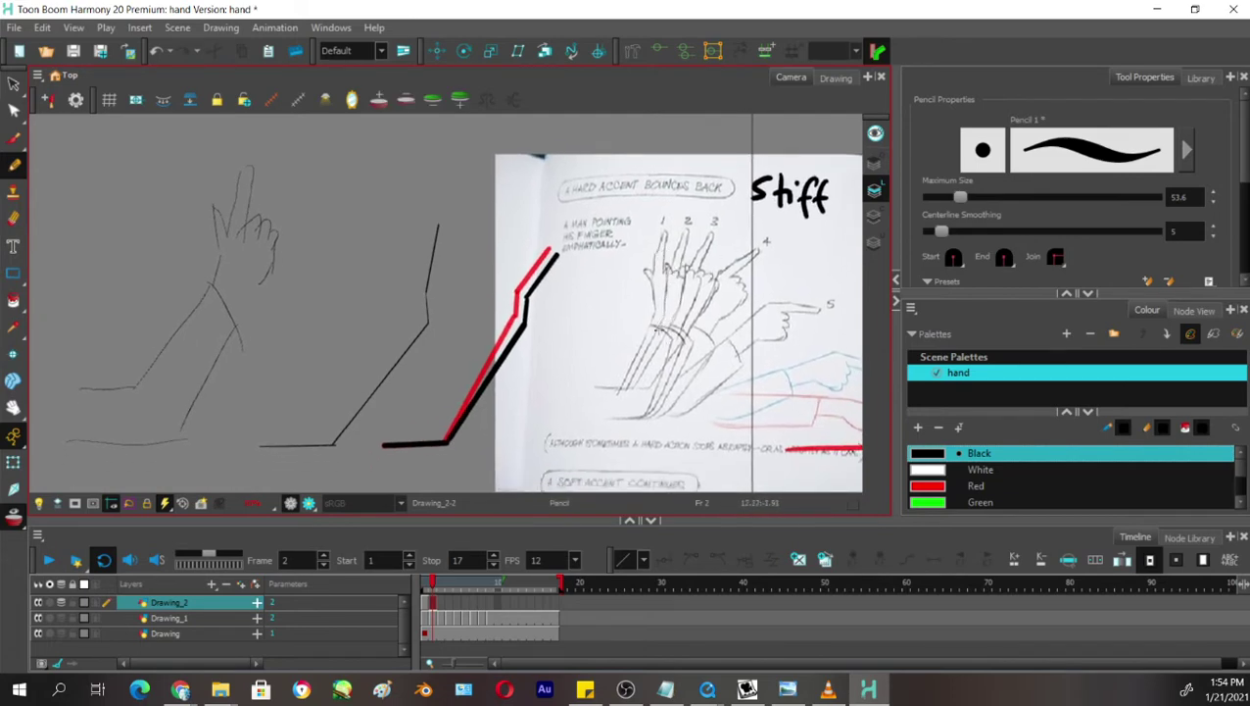
mouse_move(601, 386)
left_mouse_down()
mouse_move(668, 305)
mouse_move(646, 219)
mouse_move(701, 294)
mouse_move(653, 397)
mouse_move(610, 419)
left_mouse_up()
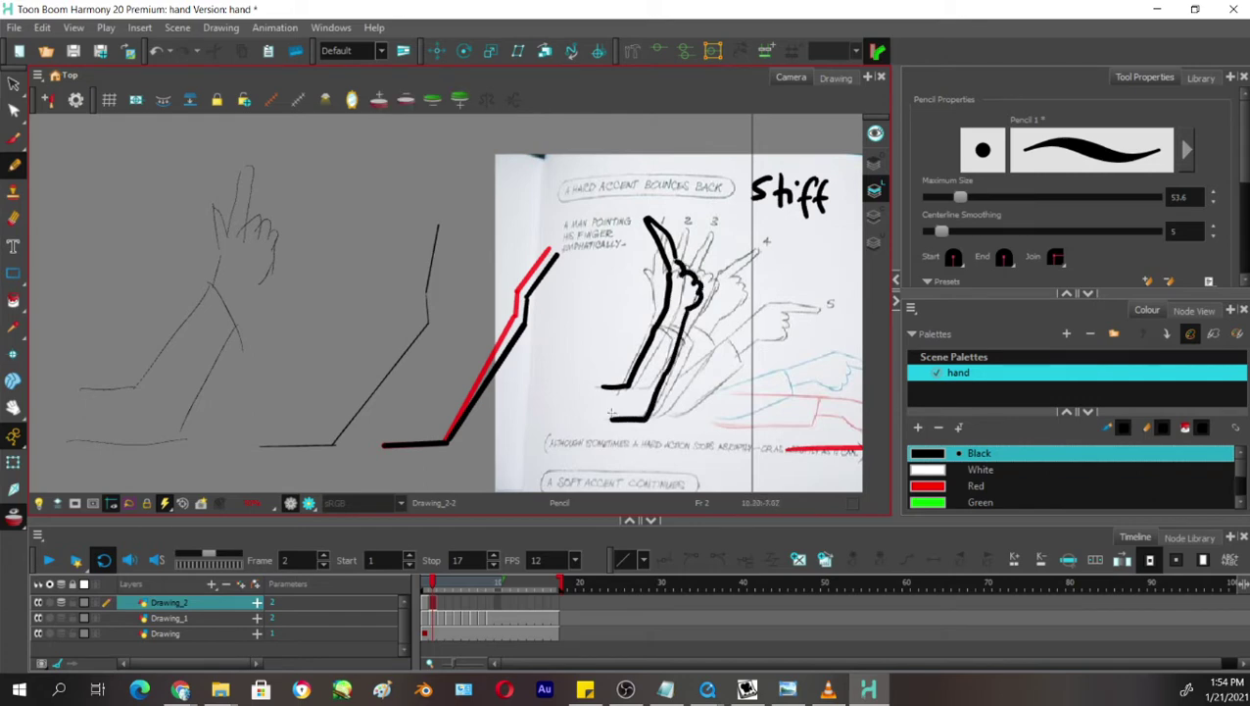
left_click_drag(660, 320, 690, 343)
key("ctrl+z")
key("ctrl+z")
key("ctrl+z")
key("ctrl+z")
key("ctrl+z")
key("ctrl+z")
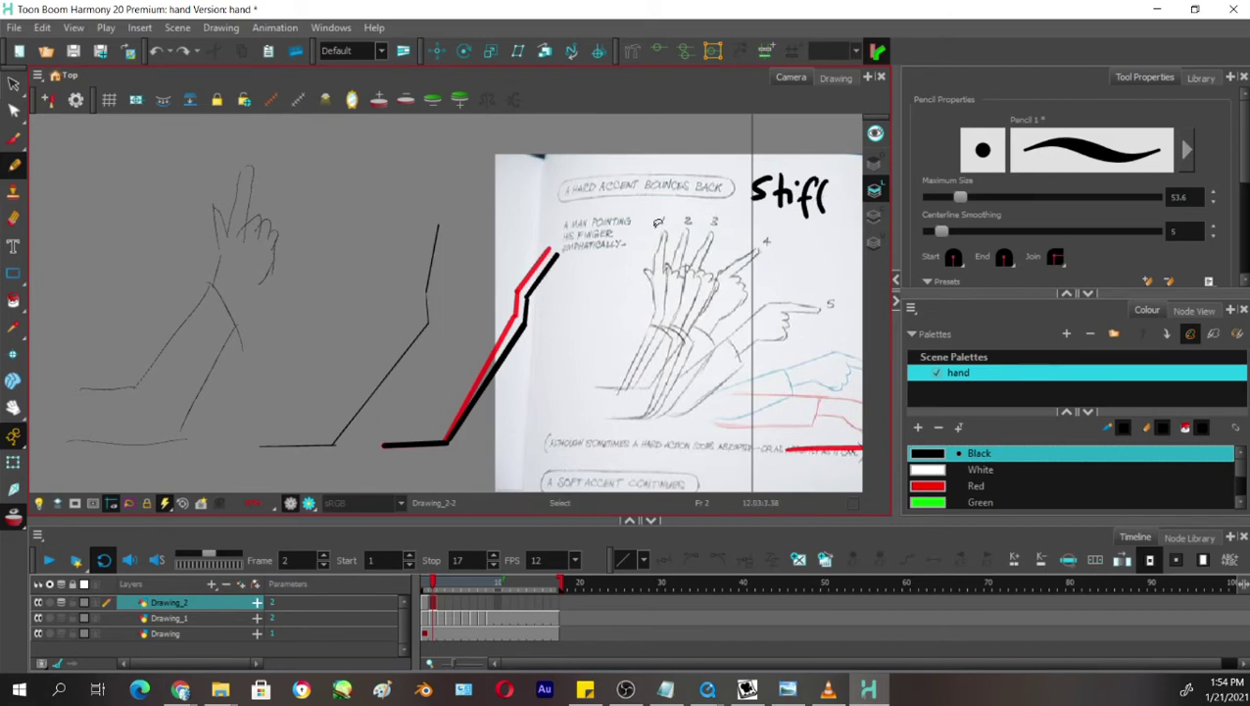
Undo the black pencil annotations on the reference page, including the handwritten "Stiff".
key("ctrl+z")
key("ctrl+z")
key("ctrl+z")
key("ctrl+z")
key("ctrl+z")
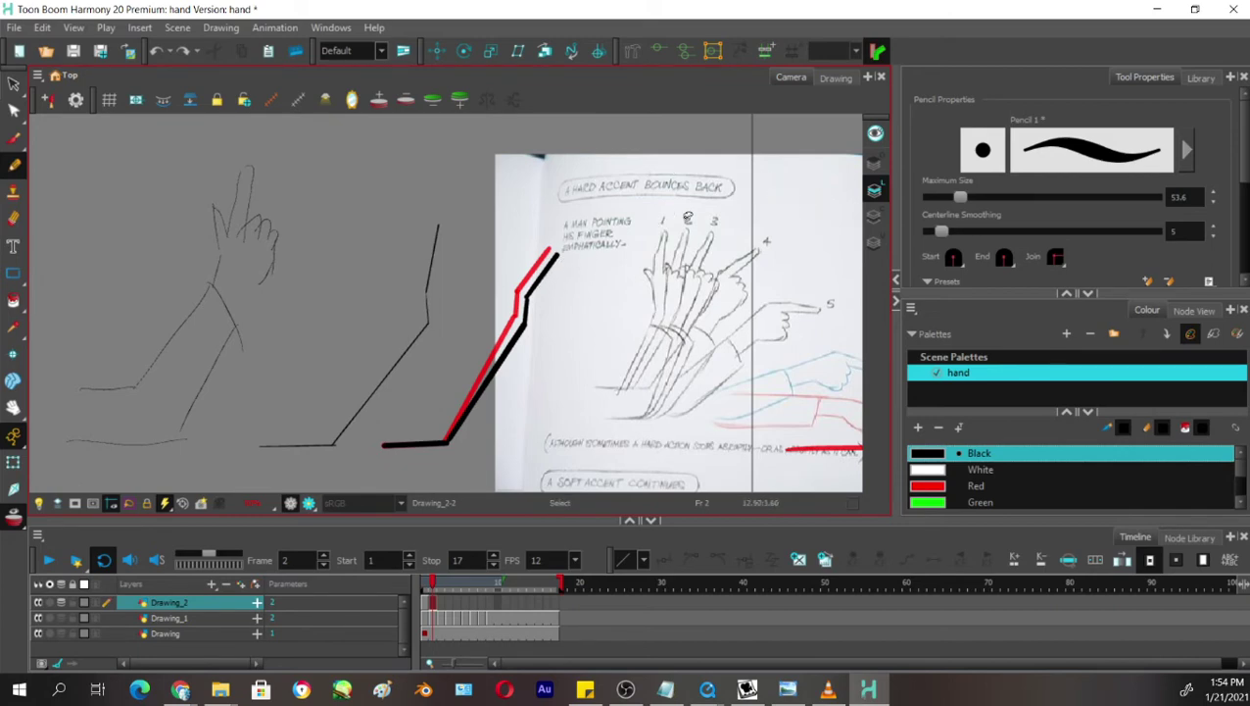
Remove the finger segment of frame 2's black arm line and redraw it pointing straight up from the wrist.
key("ctrl+z")
mouse_move(527, 297)
left_mouse_down()
mouse_move(523, 257)
mouse_move(541, 234)
left_mouse_up()
key("ctrl+z")
left_click_drag(525, 296, 525, 232)
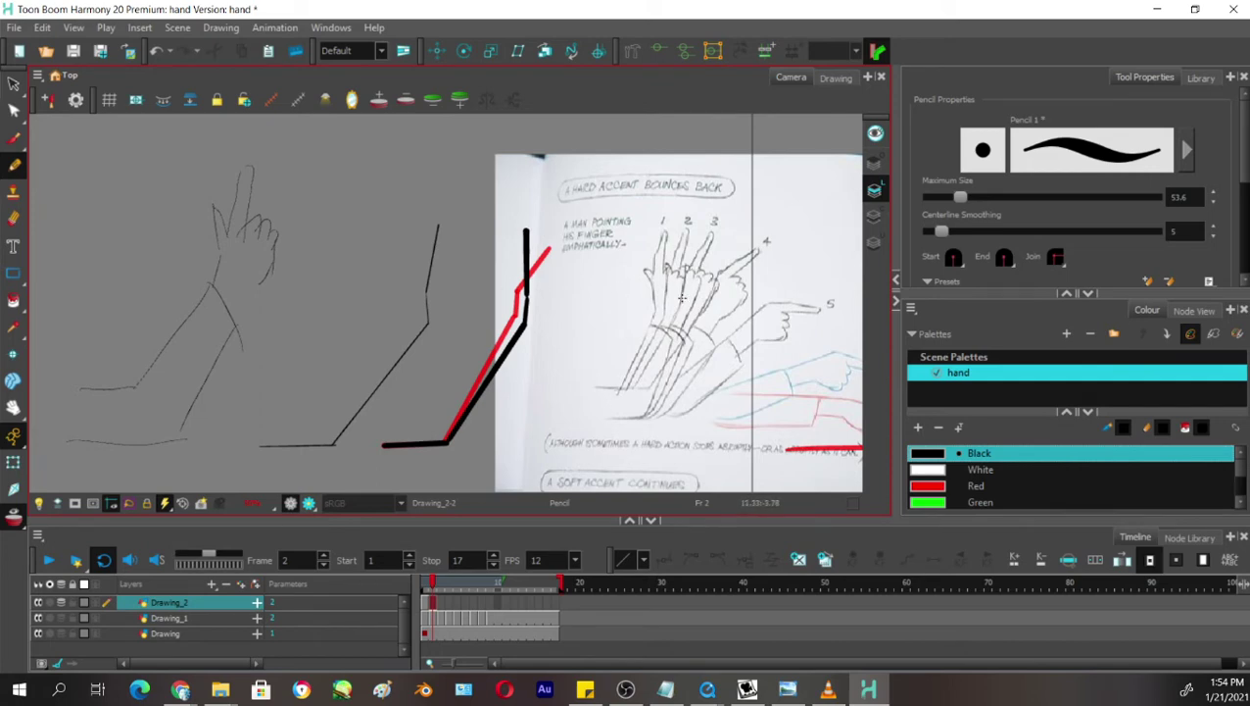
On frame 3 of Drawing_2, pencil the base, a lower forearm, an upright wrist and a finger angled backward in black.
left_click(425, 585)
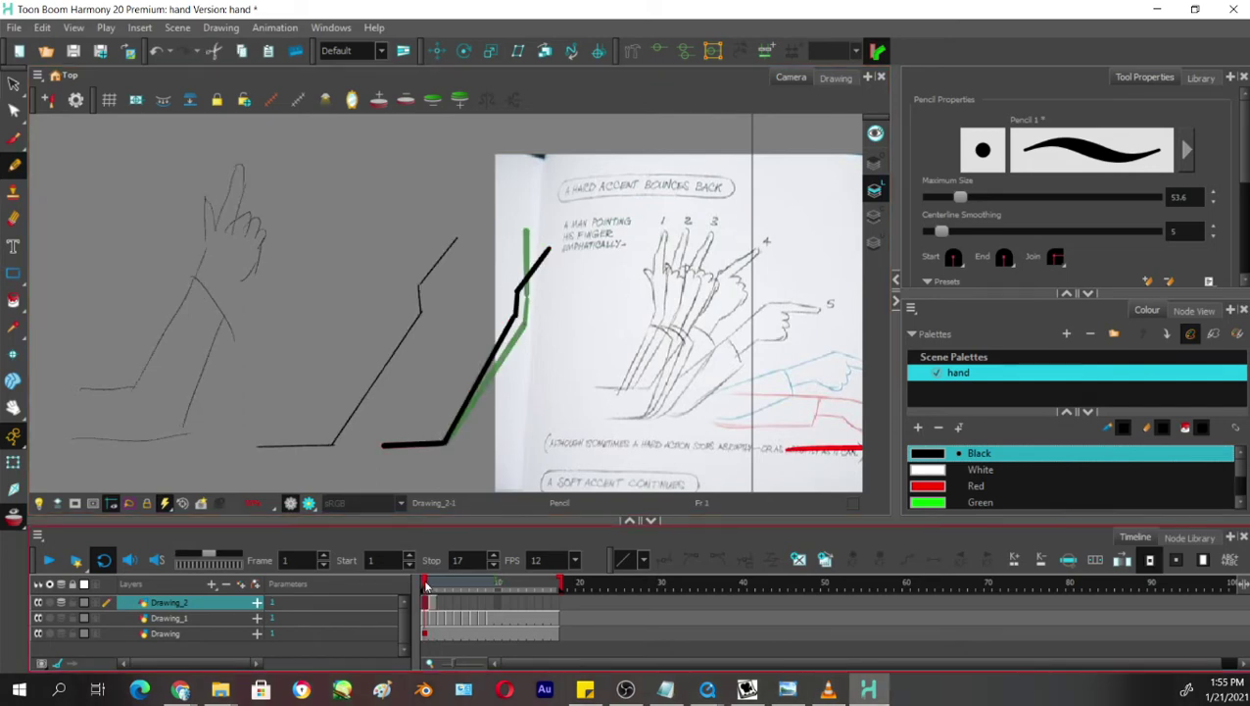
left_click_drag(426, 583, 429, 583)
left_click(442, 601)
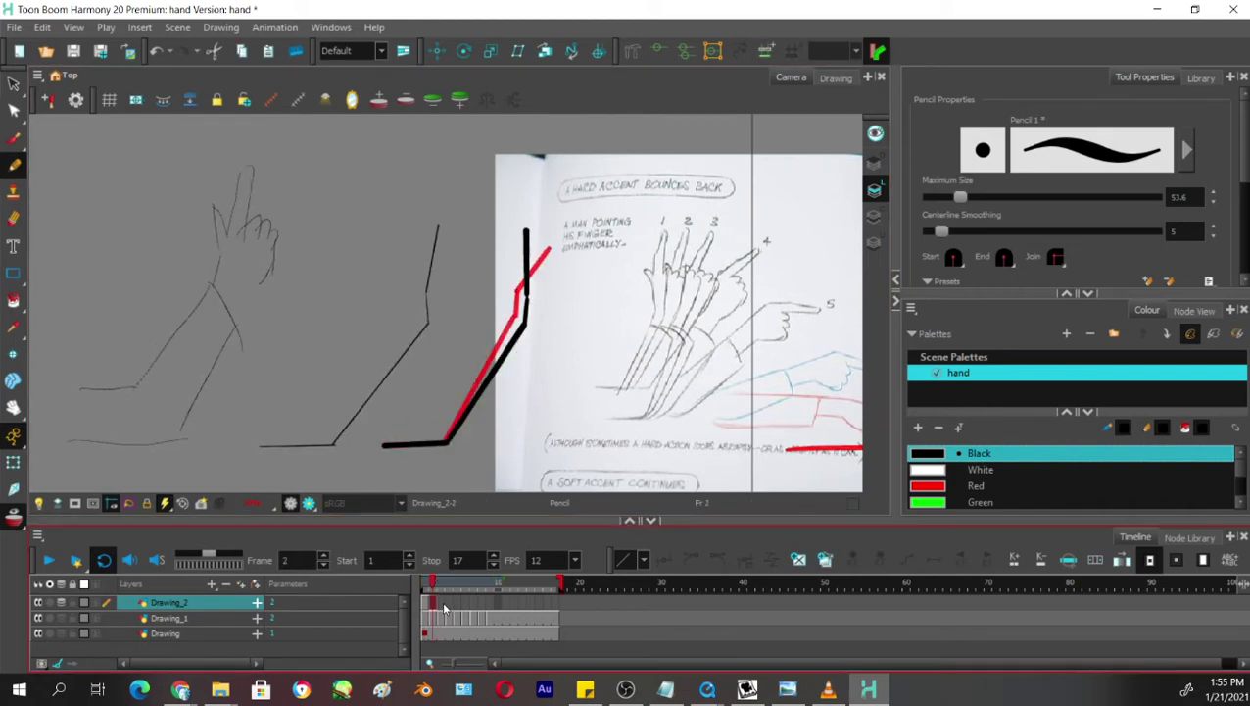
mouse_move(382, 445)
left_mouse_down()
mouse_move(457, 444)
mouse_move(521, 339)
left_mouse_up()
key("ctrl+z")
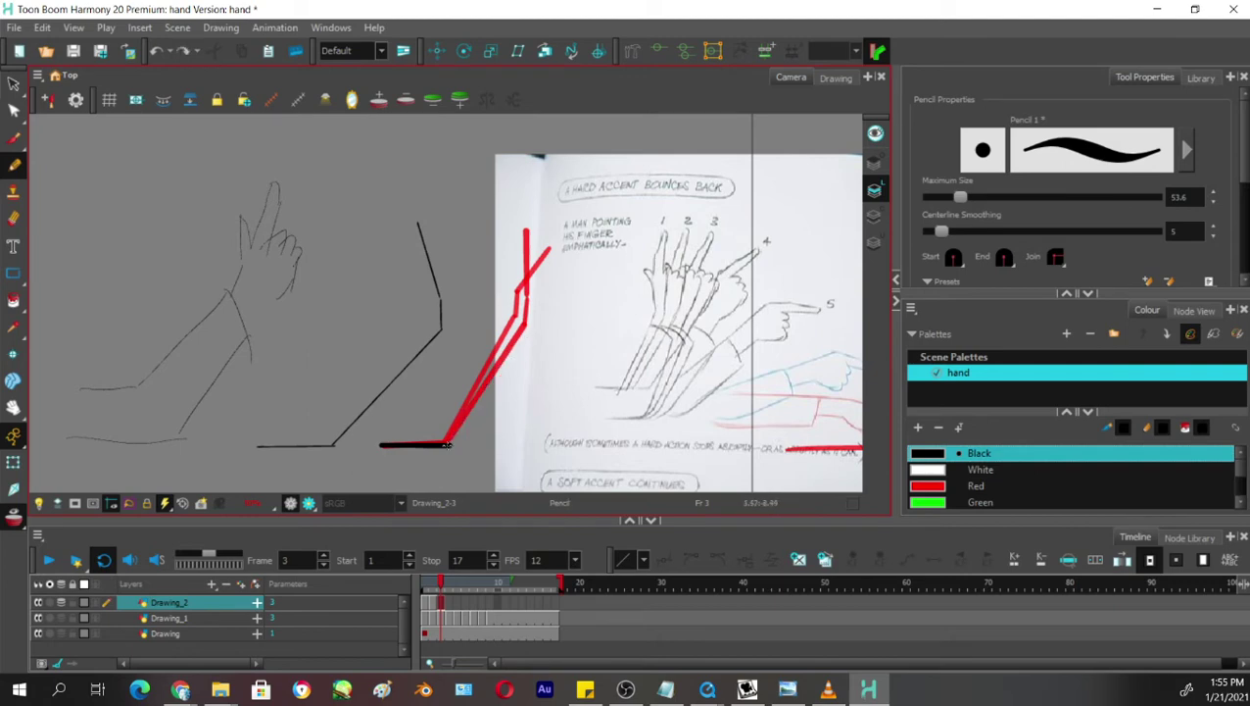
mouse_move(451, 444)
left_mouse_down()
mouse_move(541, 335)
mouse_move(539, 310)
left_mouse_up()
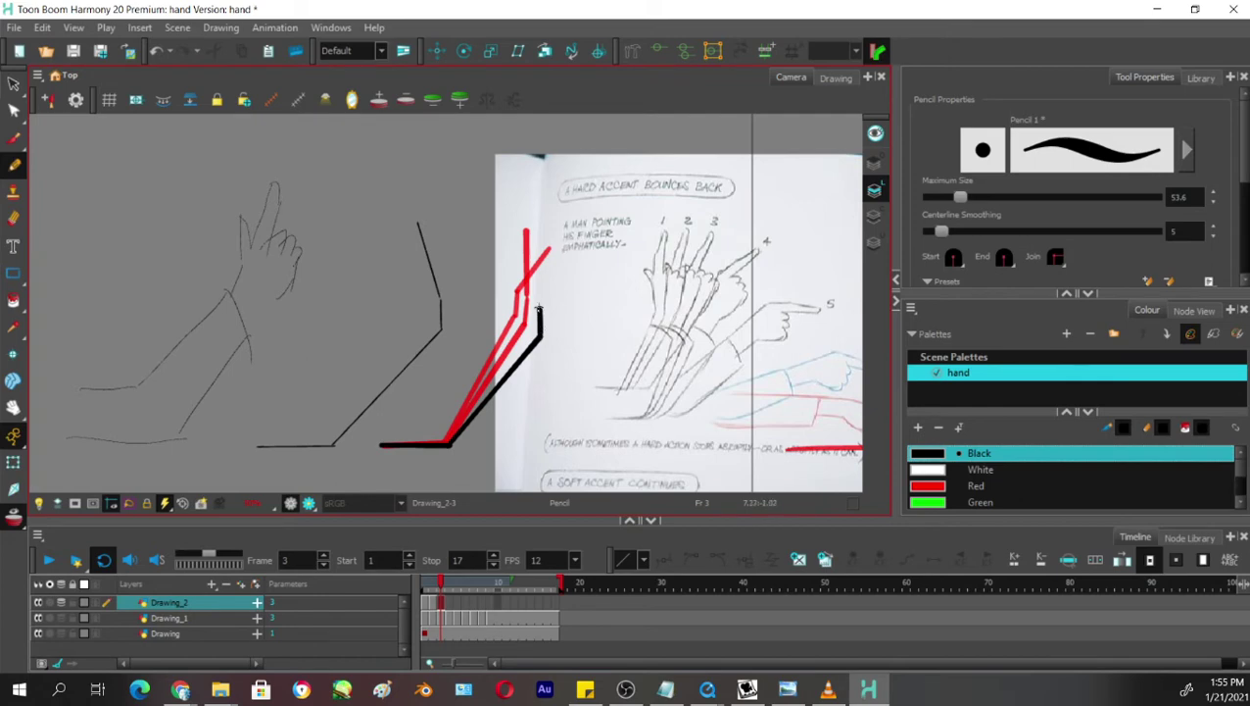
left_click_drag(539, 306, 514, 249)
Write "Breaking joints" in black above the reference page's heading and underline it.
mouse_move(483, 157)
left_mouse_down()
mouse_move(490, 186)
mouse_move(534, 156)
mouse_move(580, 157)
mouse_move(587, 142)
mouse_move(610, 183)
left_mouse_up()
mouse_move(651, 139)
left_mouse_down()
mouse_move(681, 123)
mouse_move(699, 139)
mouse_move(724, 121)
mouse_move(727, 151)
left_mouse_up()
mouse_move(713, 135)
left_mouse_down()
mouse_move(739, 133)
mouse_move(739, 151)
mouse_move(495, 198)
left_mouse_up()
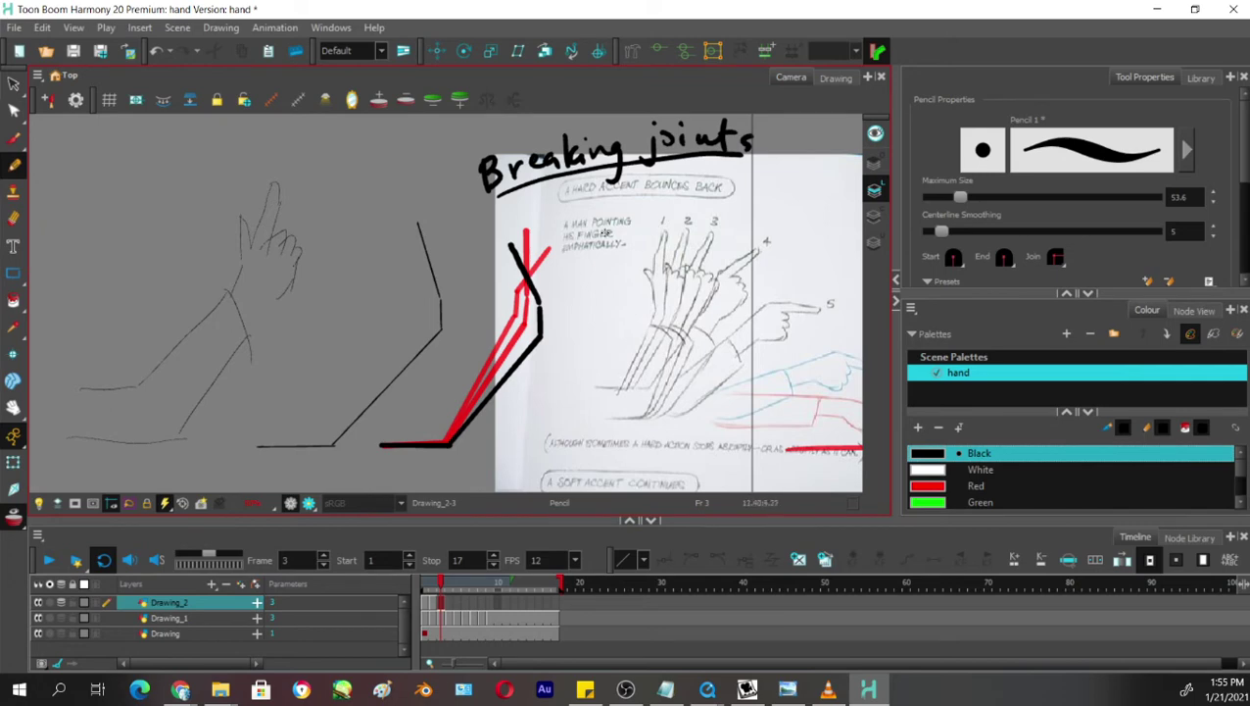
Select the handwritten "Breaking joints" note with its underline and delete it.
left_click(14, 85)
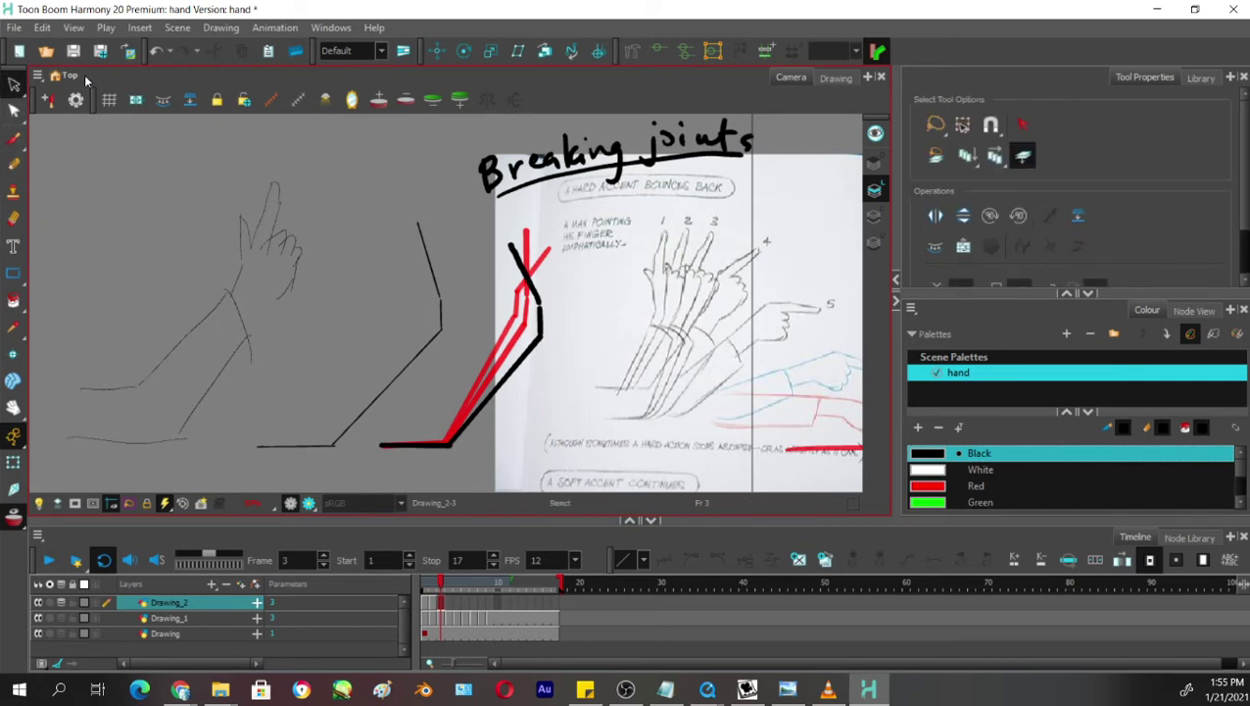
mouse_move(770, 163)
left_mouse_down()
mouse_move(483, 191)
mouse_move(461, 120)
left_mouse_up()
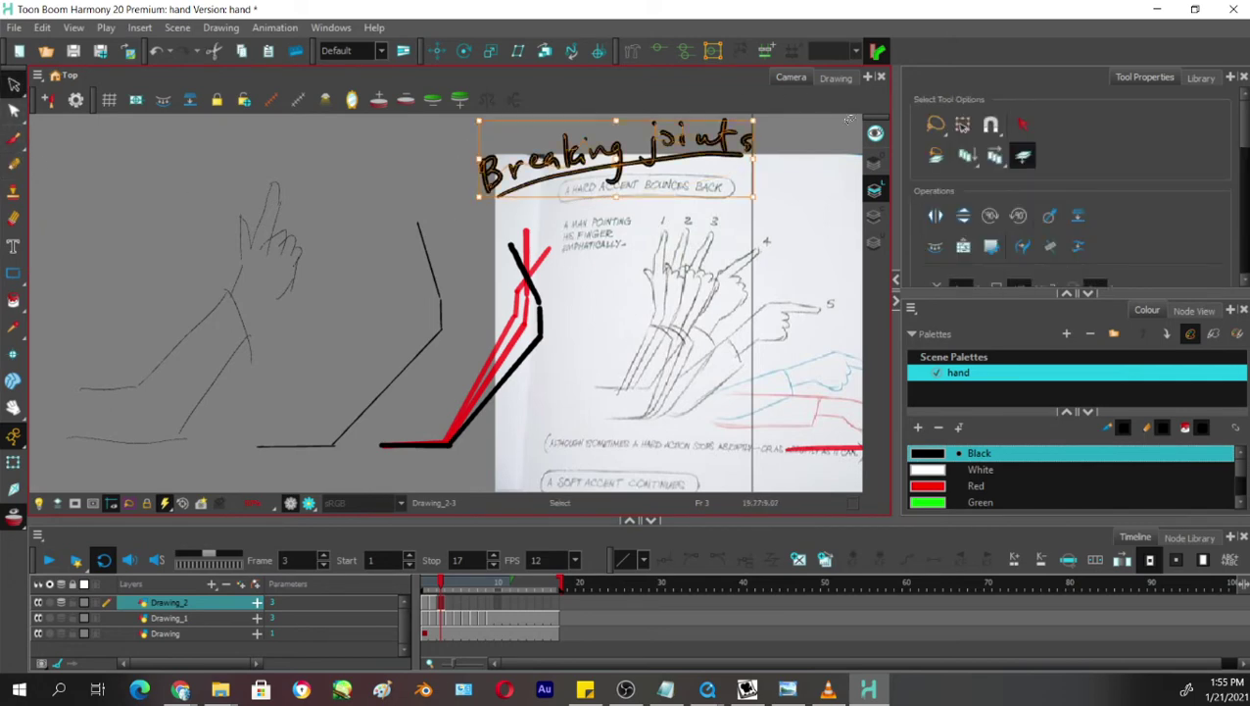
key("Delete")
On frame 4 of Drawing_2, pencil the base, a still lower forearm, an upright wrist and a backward-angled finger in black.
left_click(13, 163)
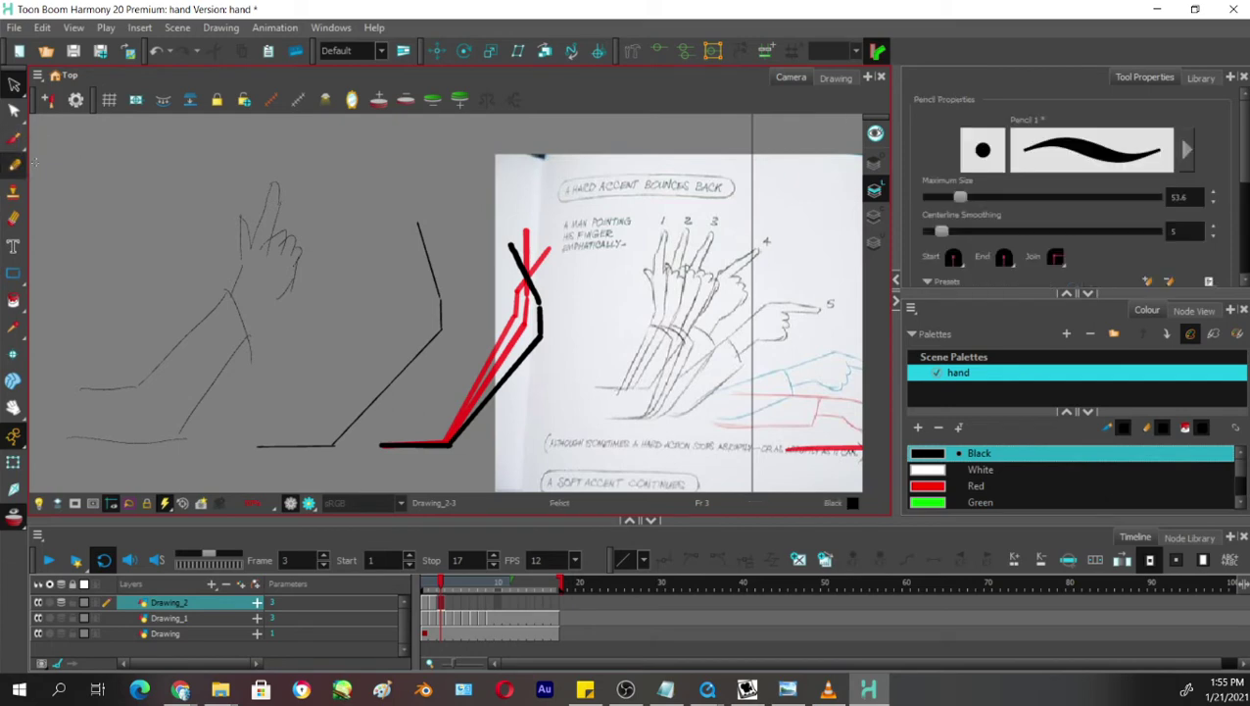
left_click(451, 604)
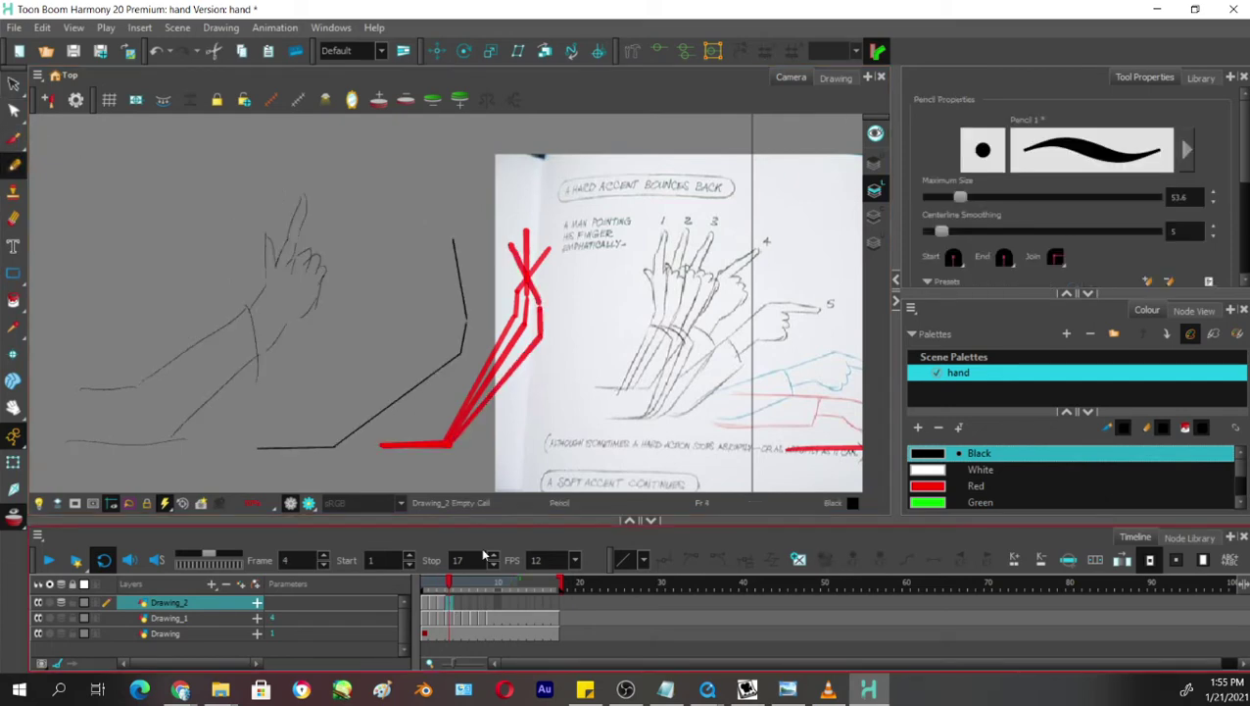
left_click_drag(386, 446, 456, 445)
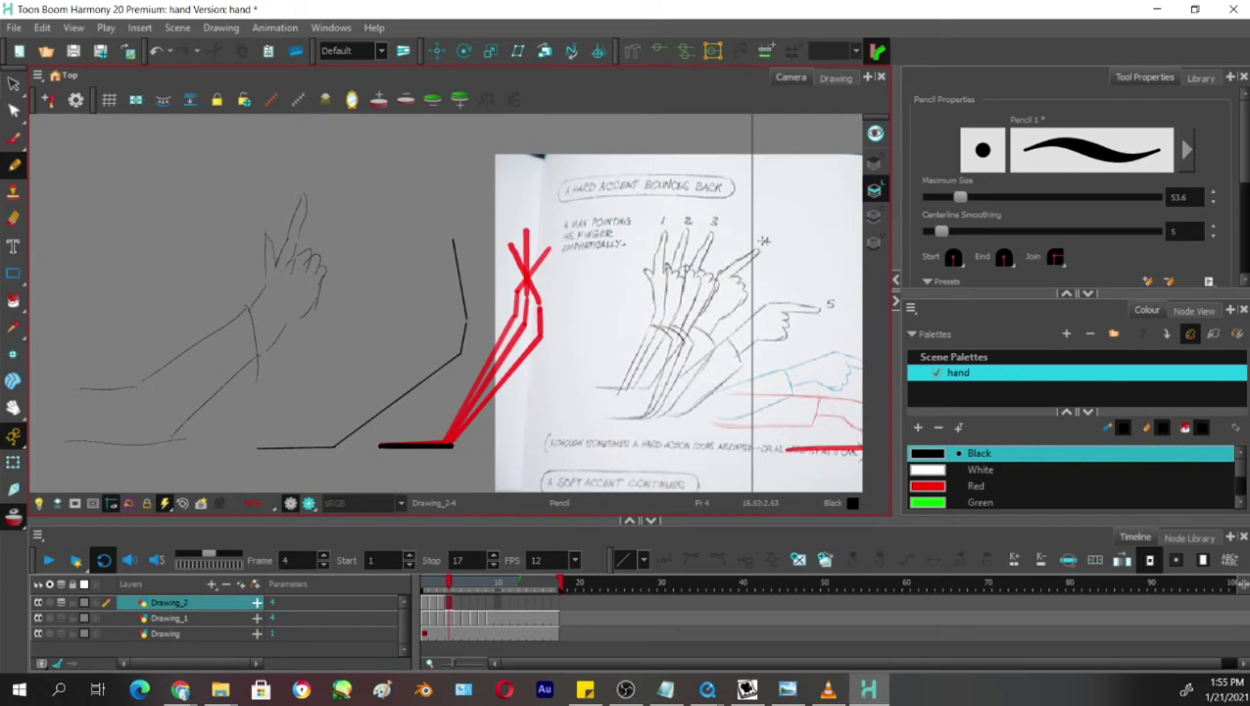
key("ctrl+z")
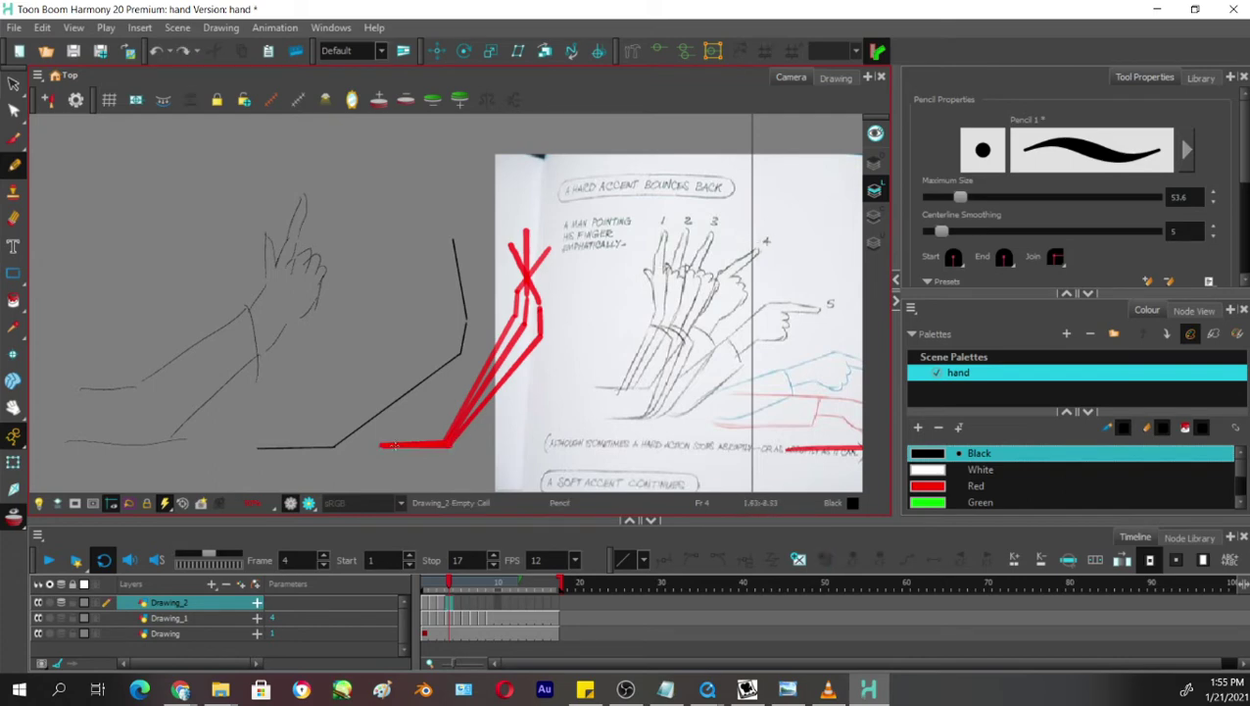
mouse_move(380, 446)
left_mouse_down()
mouse_move(448, 443)
mouse_move(564, 370)
left_mouse_up()
key("ctrl+z")
left_click_drag(446, 443, 559, 357)
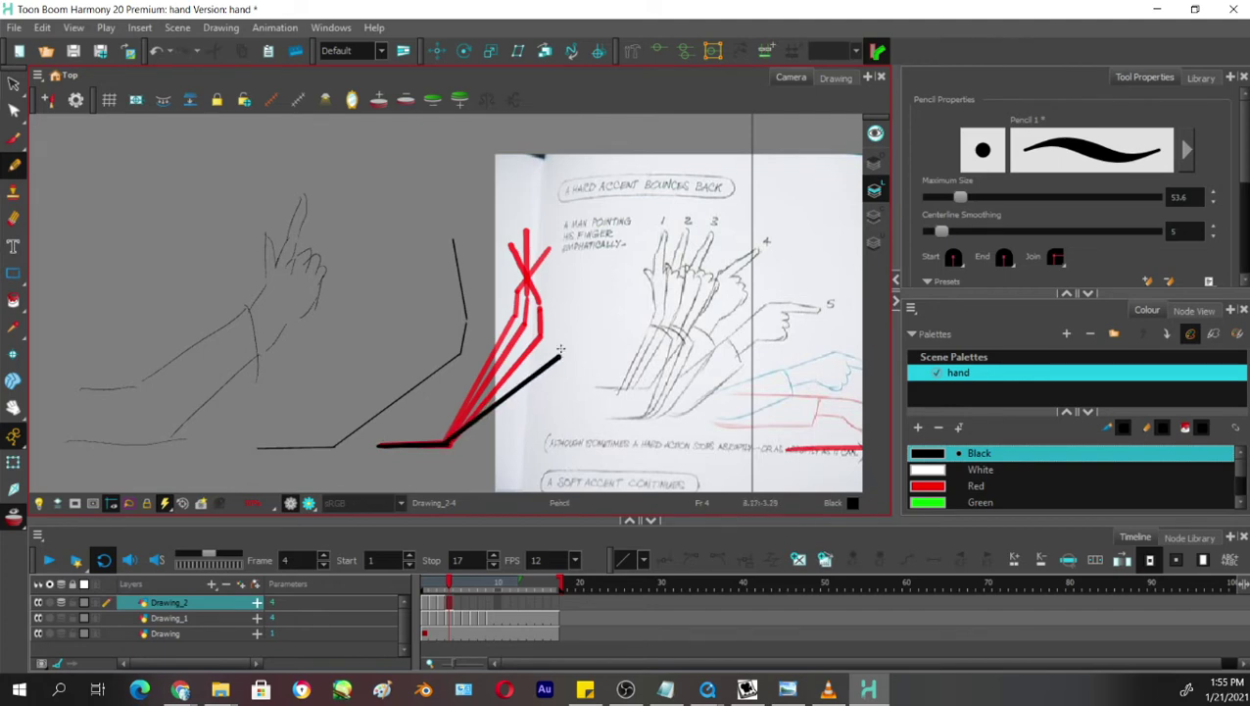
left_click_drag(560, 356, 559, 319)
left_click_drag(560, 315, 534, 271)
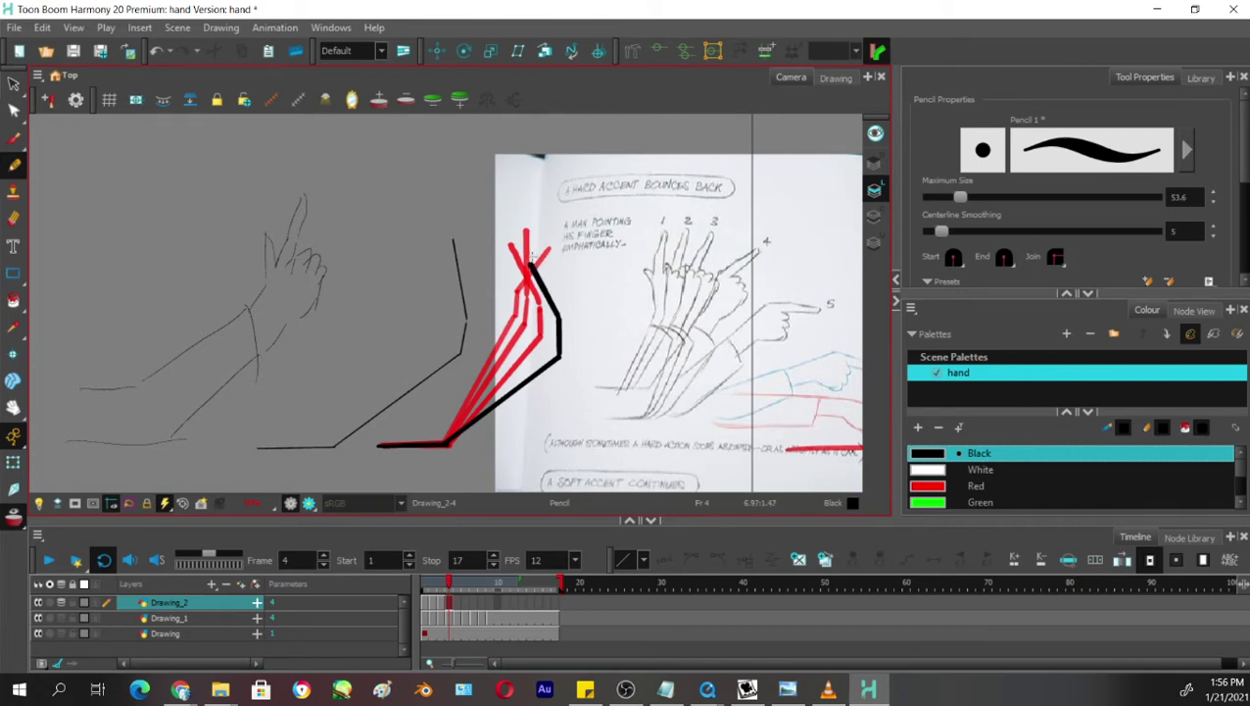
On frame 5 of Drawing_2, pencil the complete black arm line with the forearm dropped further and the finger still trailing backward.
key("period")
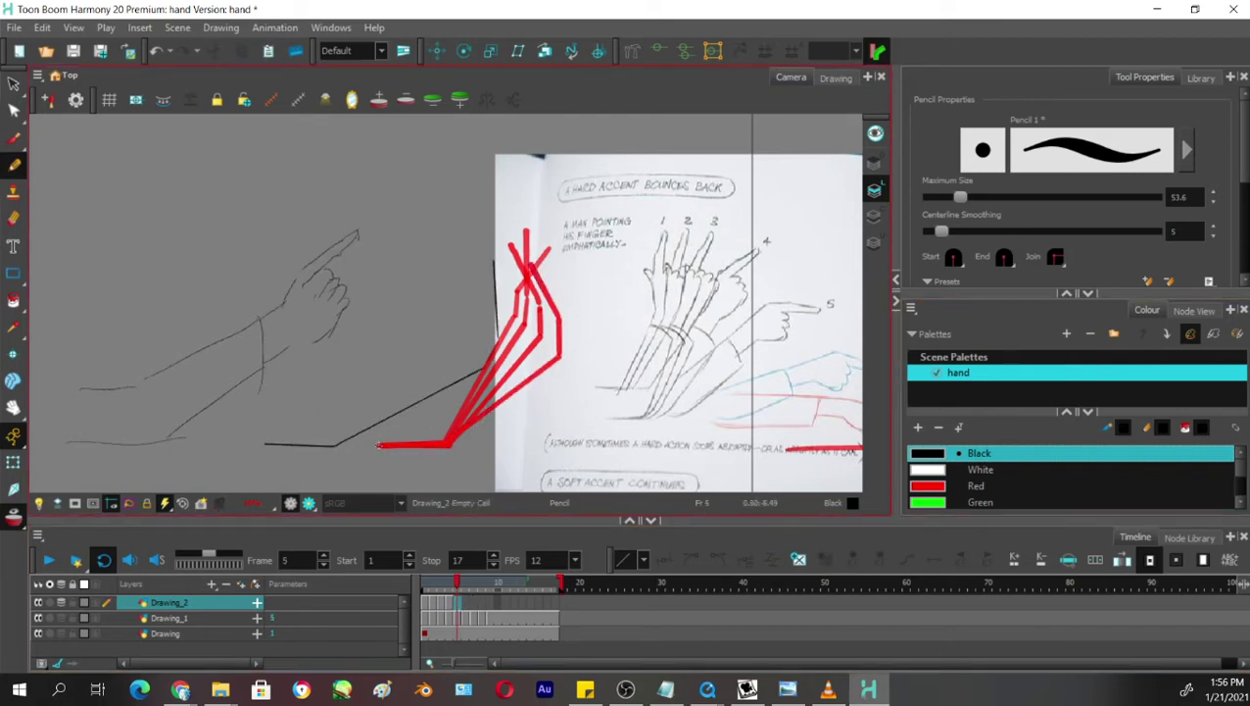
mouse_move(377, 445)
left_mouse_down()
mouse_move(450, 443)
mouse_move(586, 379)
mouse_move(577, 381)
mouse_move(552, 288)
left_mouse_up()
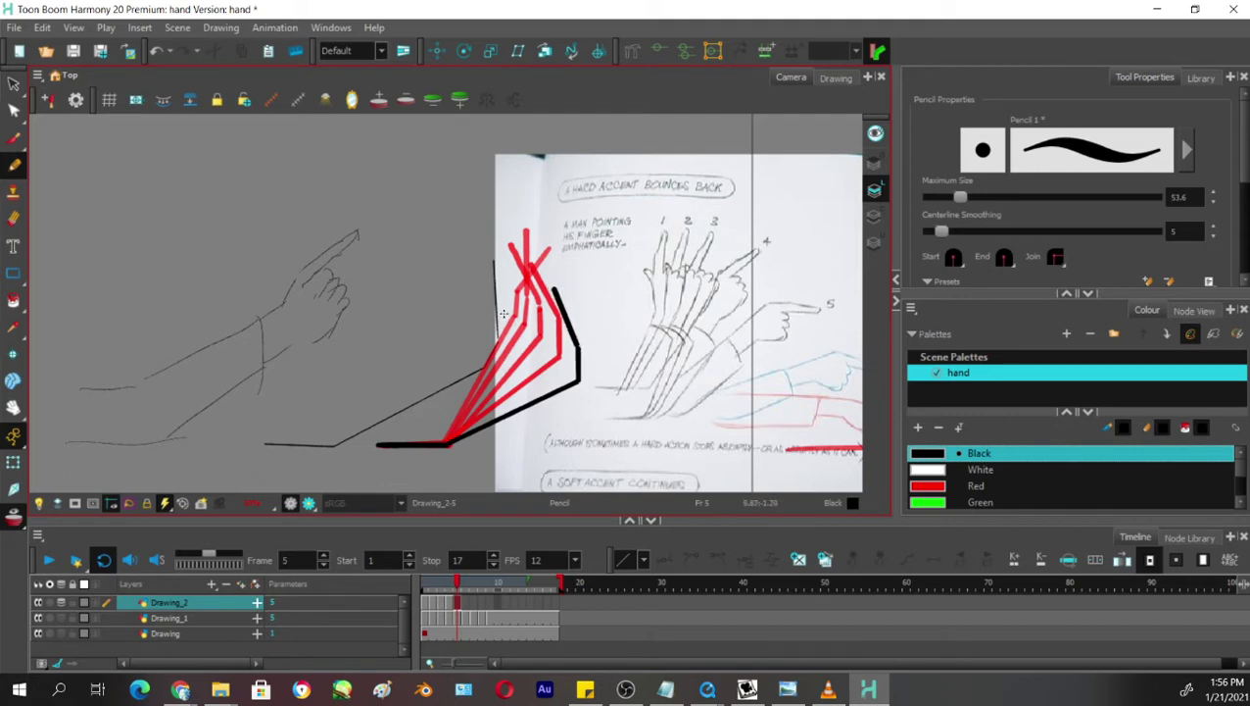
Try sketching a black arc through the forearm-end joints of the five arm lines on frame 5.
mouse_move(503, 312)
left_mouse_down()
mouse_move(587, 384)
mouse_move(585, 401)
mouse_move(525, 327)
mouse_move(607, 466)
left_mouse_up()
key("ctrl+z")
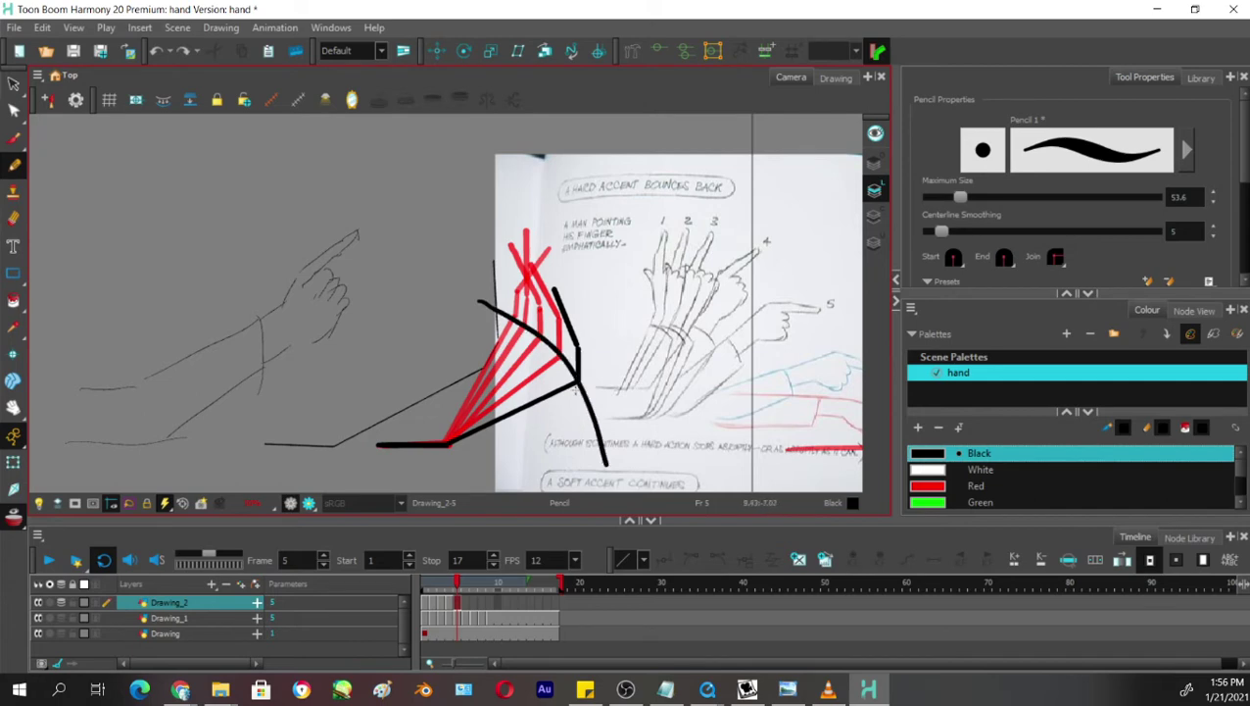
key("ctrl+z")
mouse_move(488, 308)
left_mouse_down()
mouse_move(548, 350)
mouse_move(604, 443)
left_mouse_up()
key("ctrl+z")
mouse_move(490, 308)
left_mouse_down()
mouse_move(590, 398)
mouse_move(602, 439)
left_mouse_up()
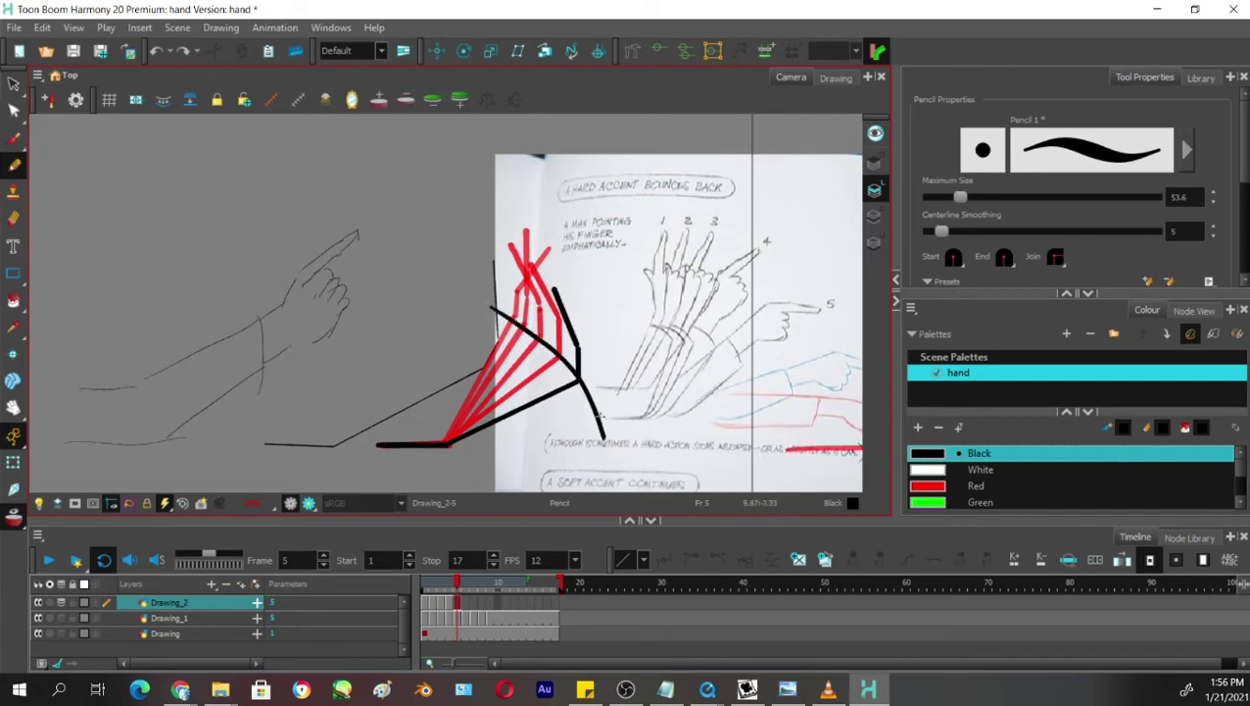
key("ctrl+z")
mouse_move(482, 296)
left_mouse_down()
mouse_move(558, 365)
mouse_move(599, 451)
left_mouse_up()
key("ctrl+z")
mouse_move(481, 298)
left_mouse_down()
mouse_move(573, 376)
mouse_move(600, 443)
left_mouse_up()
key("ctrl+z")
mouse_move(449, 318)
left_mouse_down()
mouse_move(526, 330)
mouse_move(602, 446)
left_mouse_up()
key("ctrl+z")
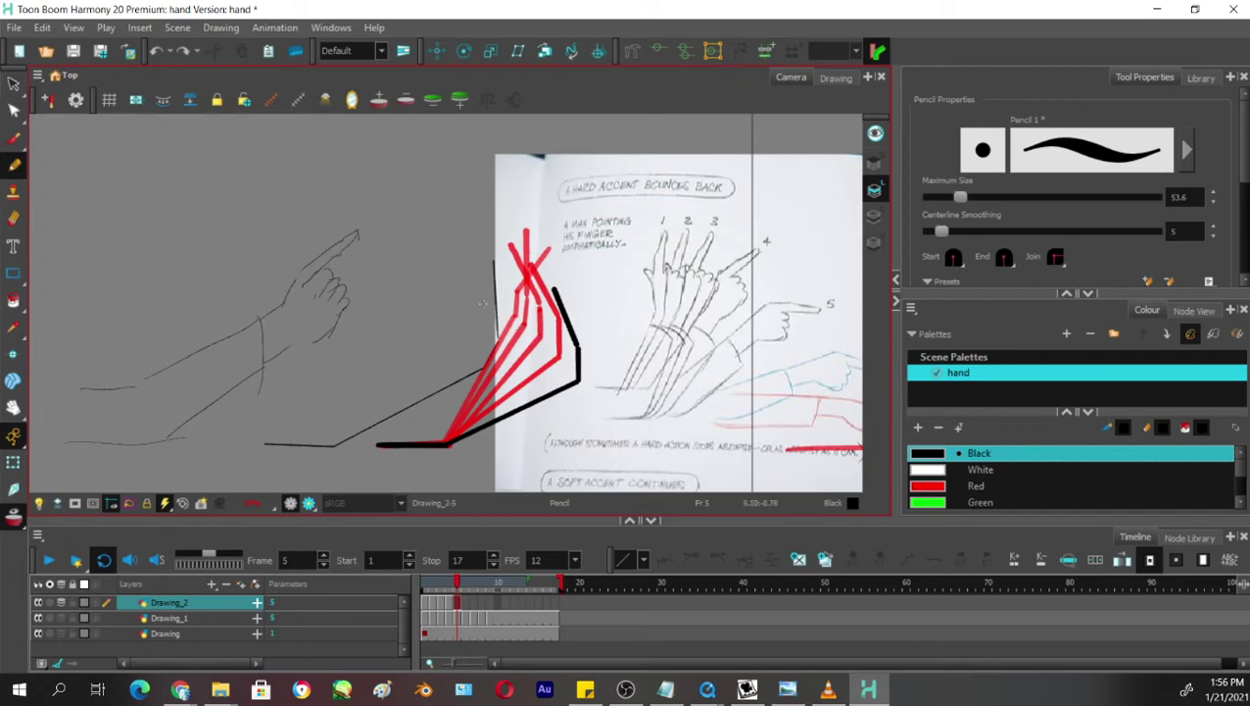
left_click_drag(482, 305, 595, 437)
key("ctrl+z")
mouse_move(481, 308)
left_mouse_down()
mouse_move(568, 437)
mouse_move(502, 314)
mouse_move(579, 431)
left_mouse_up()
key("ctrl+z")
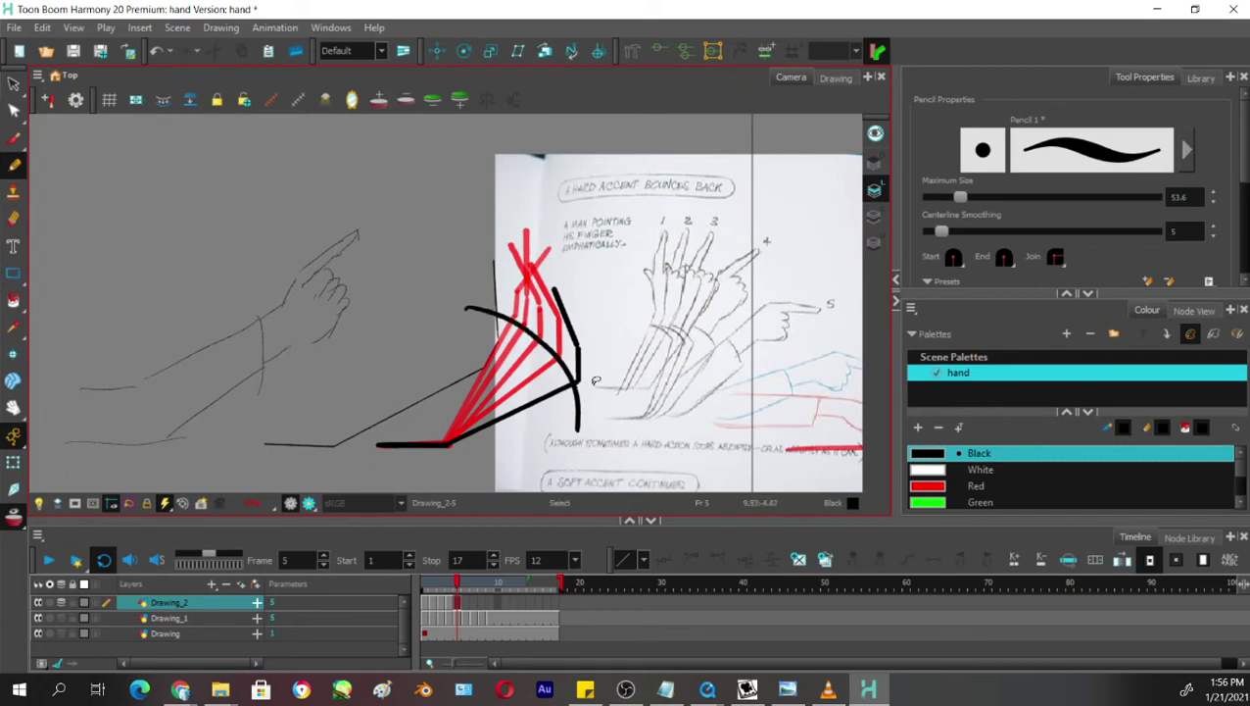
key("ctrl+z")
left_click_drag(504, 311, 588, 441)
key("ctrl+z")
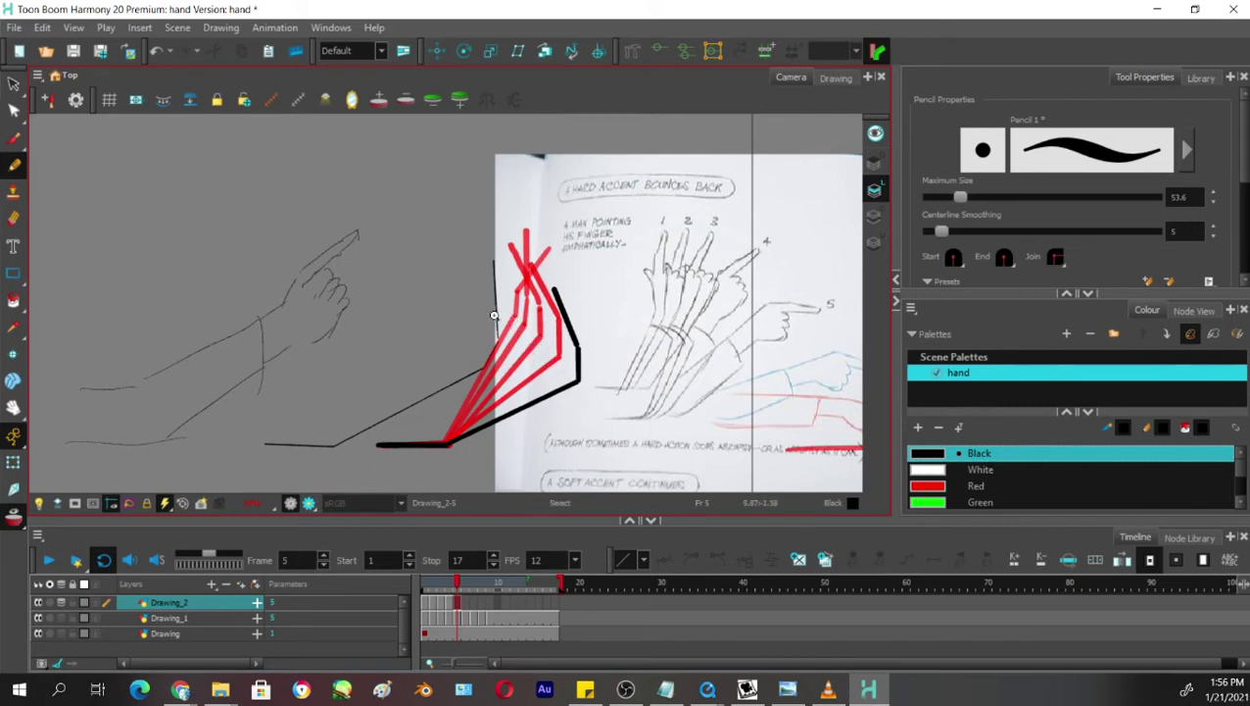
mouse_move(466, 310)
left_mouse_down()
mouse_move(547, 335)
mouse_move(607, 426)
mouse_move(512, 319)
mouse_move(585, 425)
left_mouse_up()
key("ctrl+z")
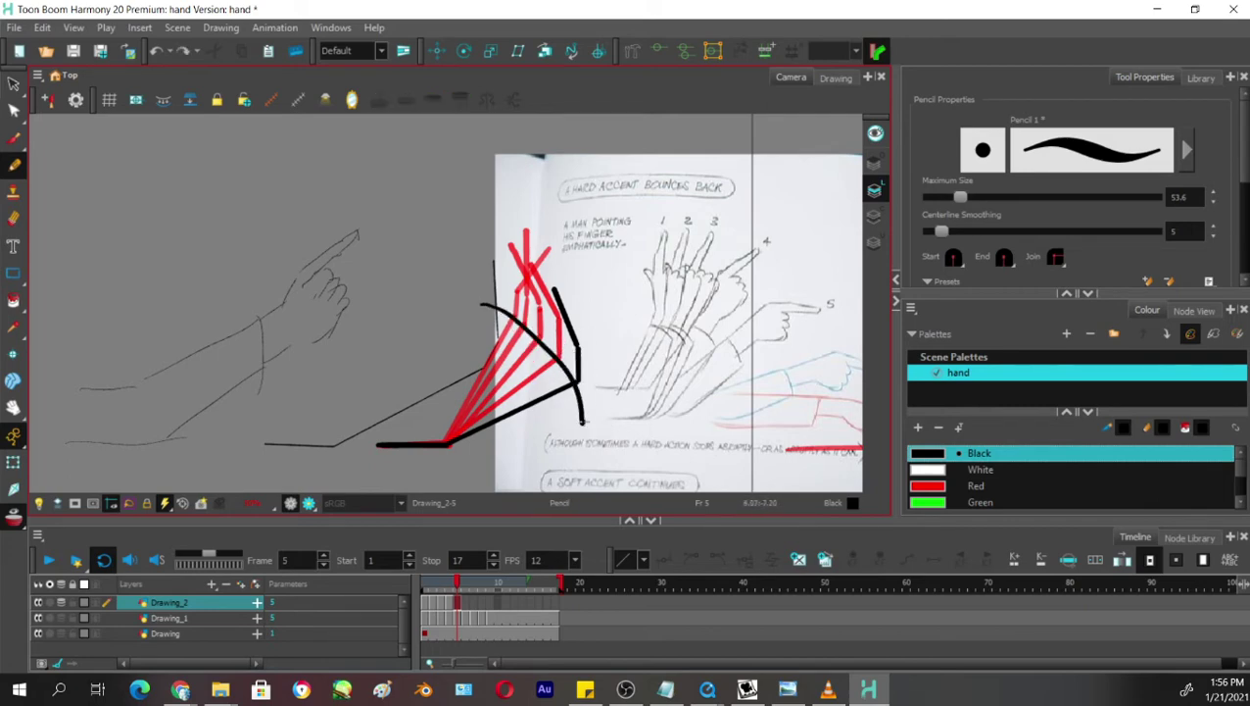
key("ctrl+z")
mouse_move(477, 313)
left_mouse_down()
mouse_move(536, 339)
mouse_move(583, 415)
left_mouse_up()
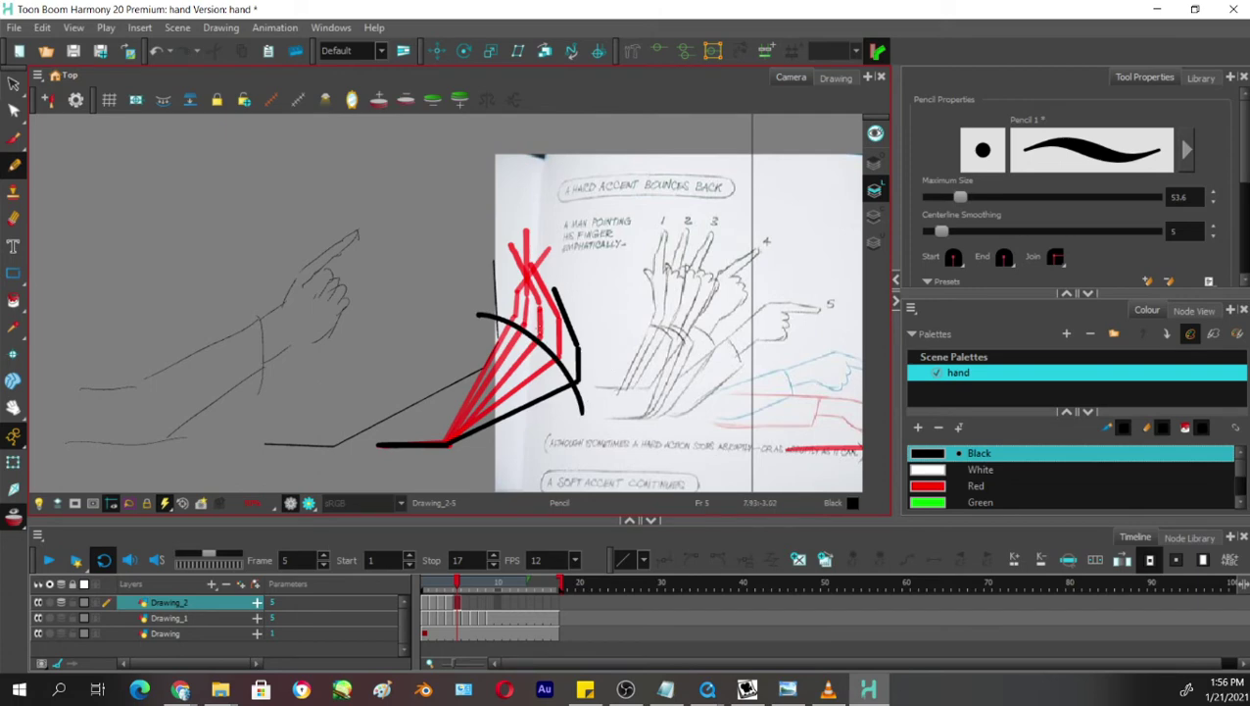
key("ctrl+z")
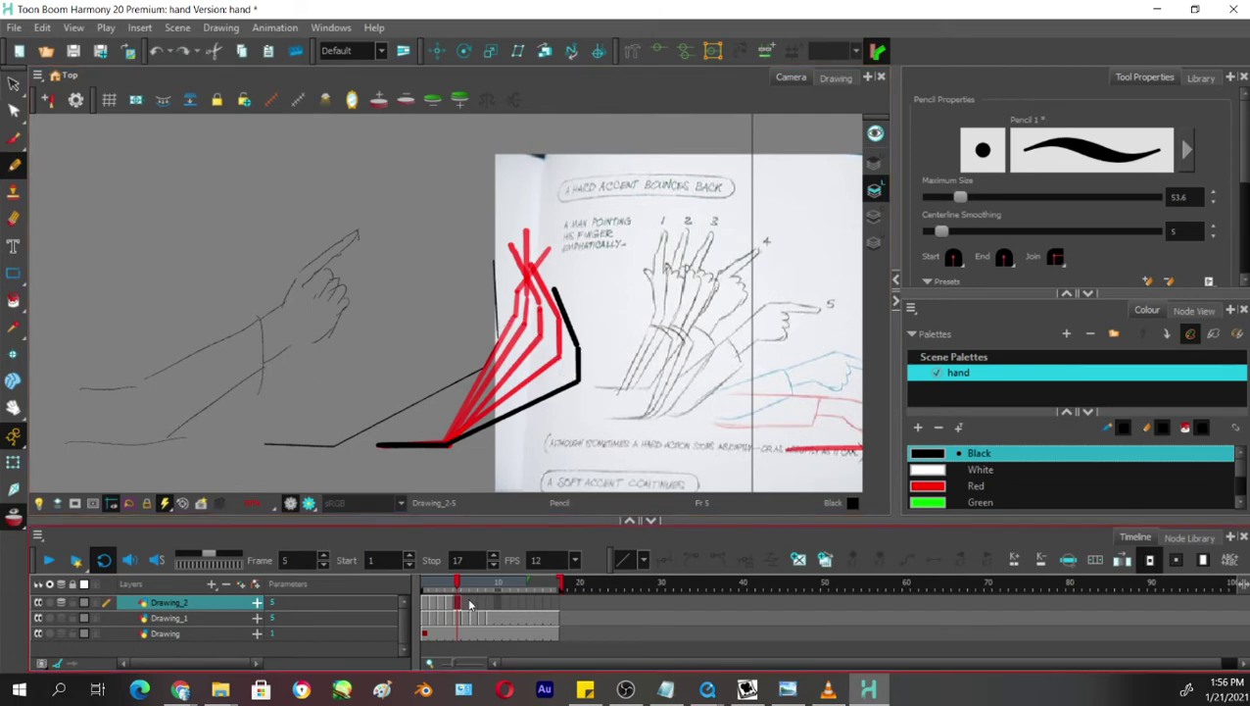
On frame 6 of Drawing_2, pencil a black arm line with a nearly flat forearm, a short raised wrist and a horizontal finger.
left_click(465, 583)
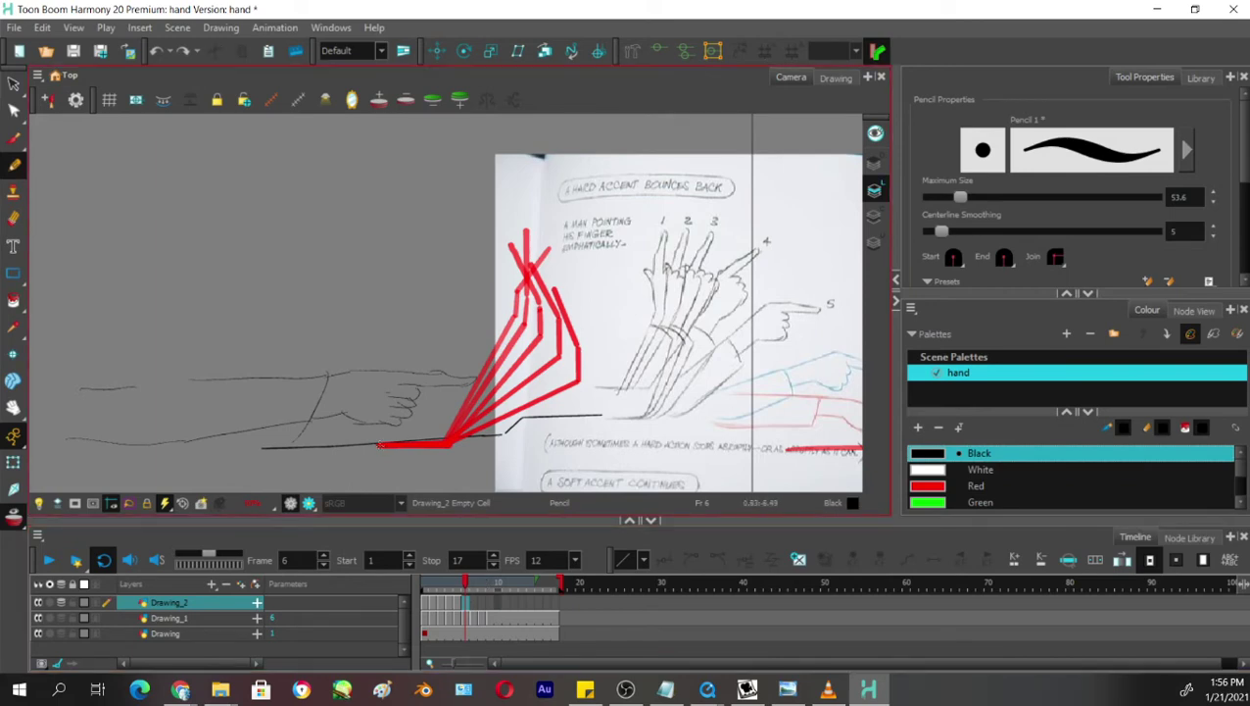
left_click_drag(380, 444, 452, 444)
left_click_drag(453, 446, 571, 417)
key("ctrl+z")
mouse_move(453, 446)
left_mouse_down()
mouse_move(595, 423)
mouse_move(620, 402)
mouse_move(697, 404)
left_mouse_up()
mouse_move(473, 585)
left_mouse_down()
mouse_move(422, 585)
mouse_move(466, 585)
left_mouse_up()
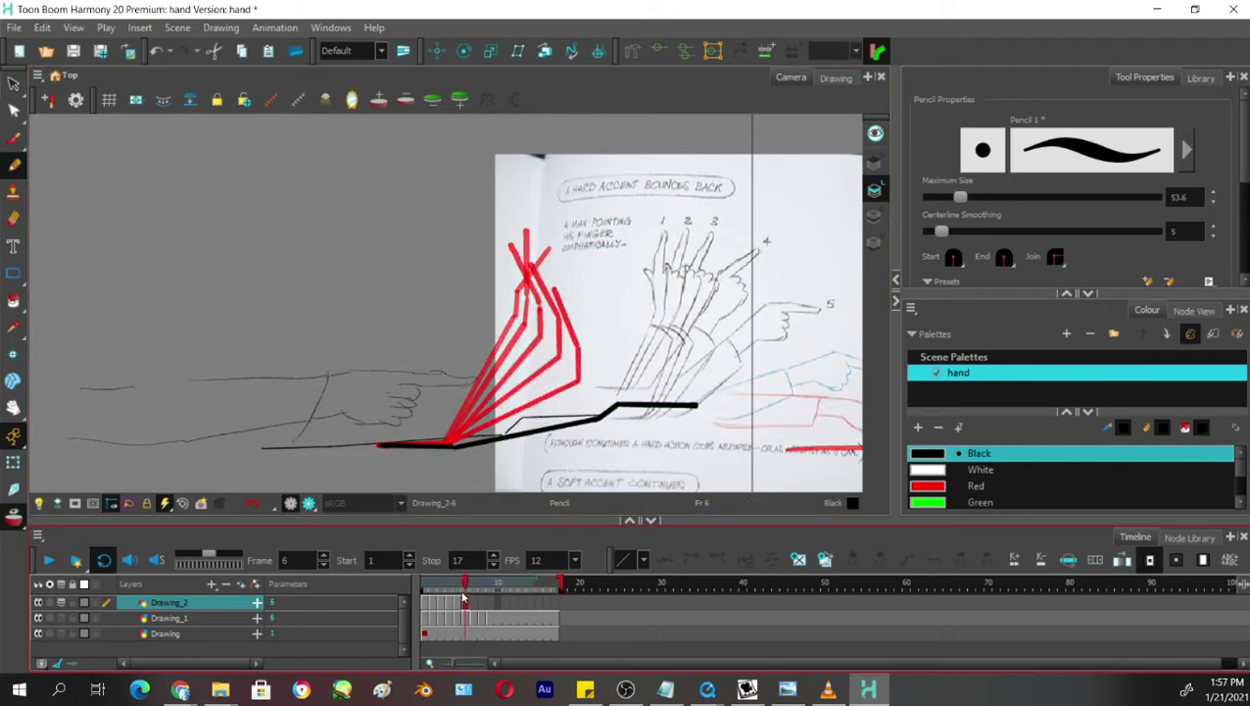
left_click_drag(462, 582, 464, 585)
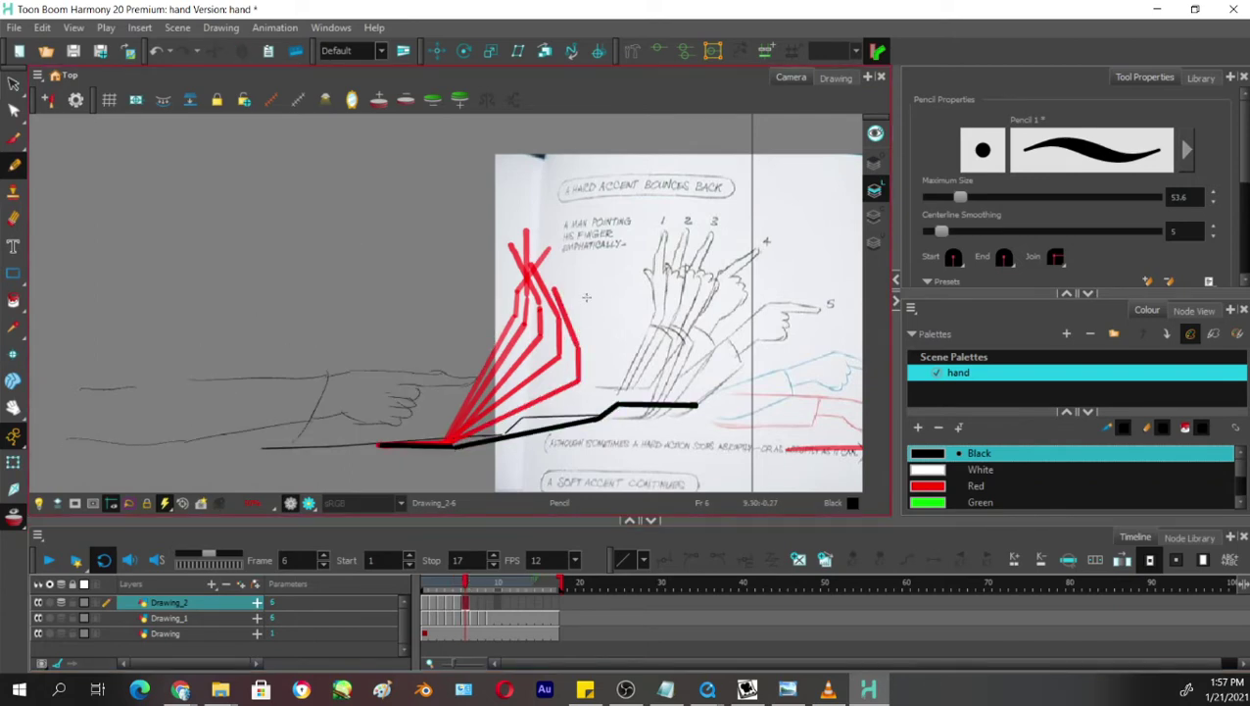
Draw a black arc between the raised poses and frame 6's flat arm line, and write "snap" beside it.
left_click_drag(647, 324, 684, 377)
key("ctrl+z")
left_click_drag(584, 297, 661, 377)
mouse_move(662, 291)
left_mouse_down()
mouse_move(646, 310)
mouse_move(674, 331)
mouse_move(737, 280)
mouse_move(727, 333)
left_mouse_up()
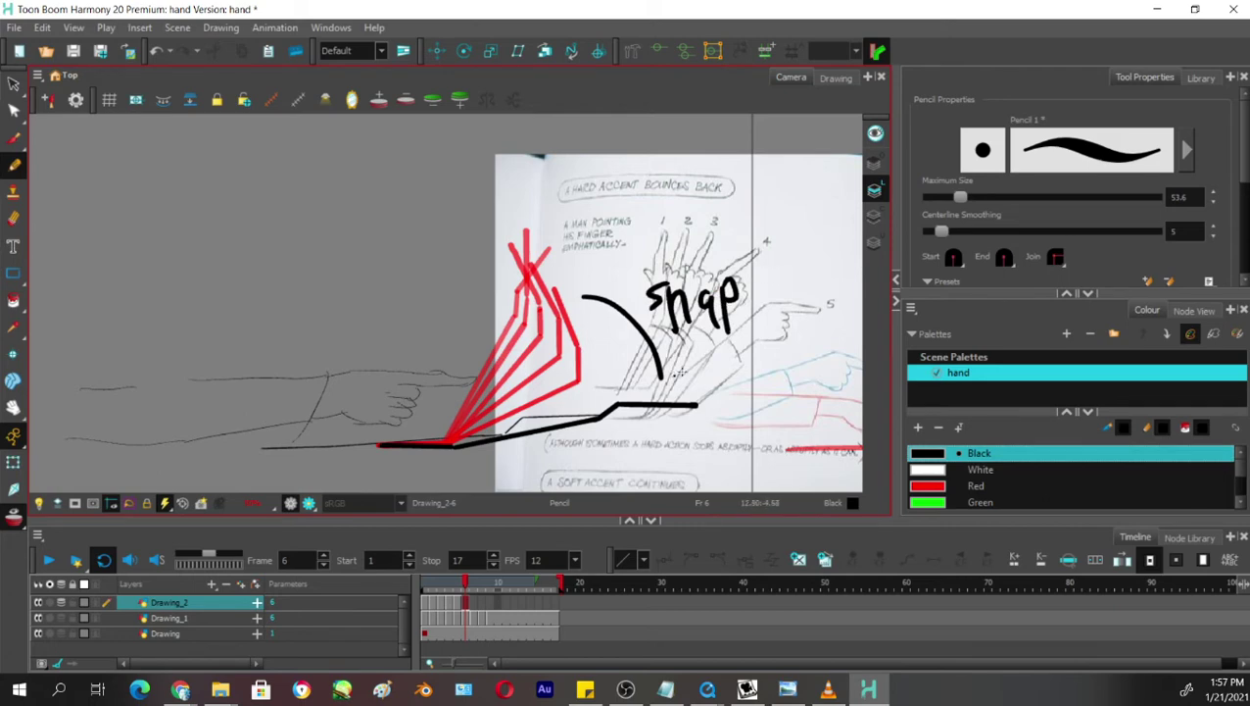
Undo the arc and the handwritten "snap" on frame 6.
key("ctrl+z")
key("ctrl+z")
key("ctrl+z")
key("ctrl+z")
key("ctrl+z")
key("ctrl+z")
key("ctrl+z")
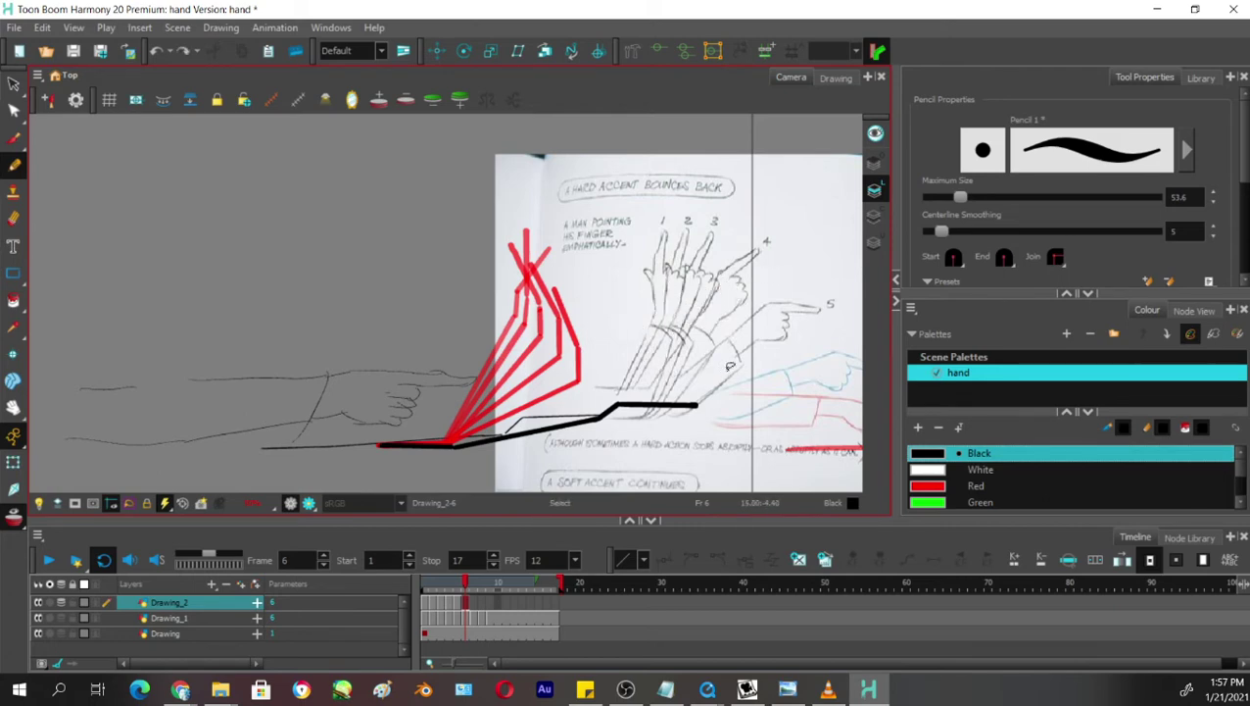
On frame 7 of Drawing_2, try sketching a black pointing hand over the blue and red accent poses on the reference page.
mouse_move(466, 586)
left_mouse_down()
mouse_move(427, 588)
mouse_move(474, 590)
left_mouse_up()
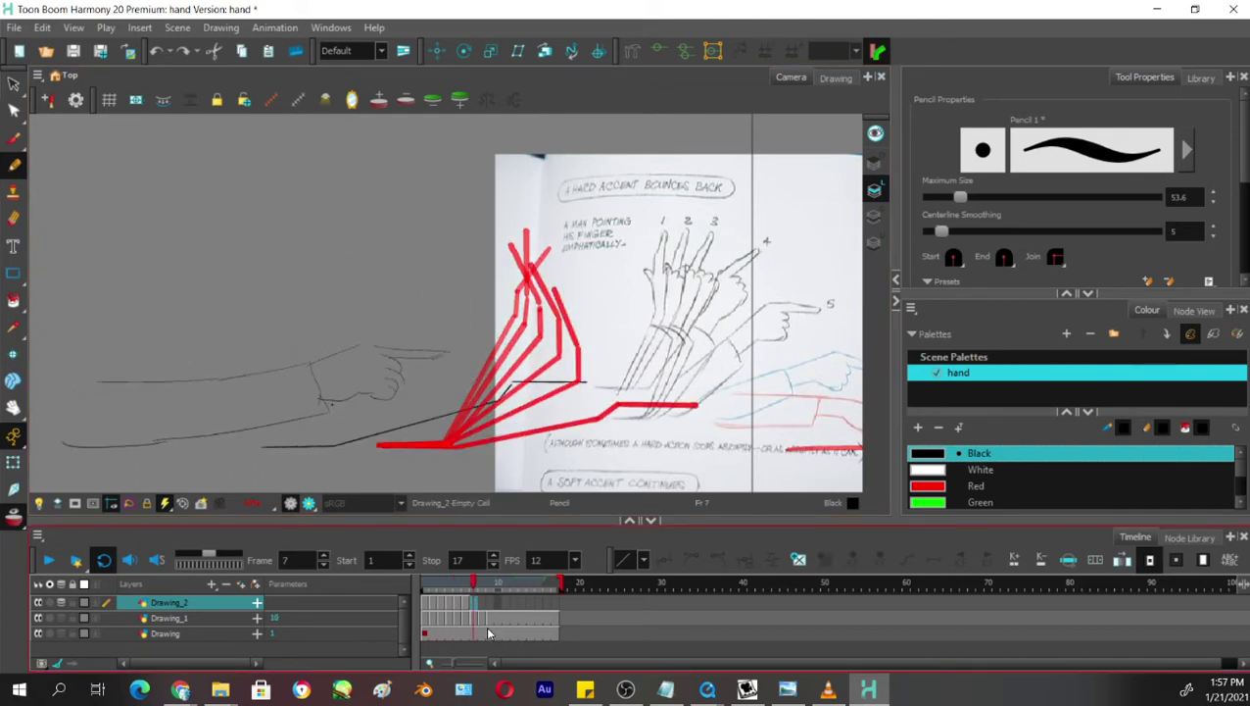
left_click_drag(778, 404, 630, 391)
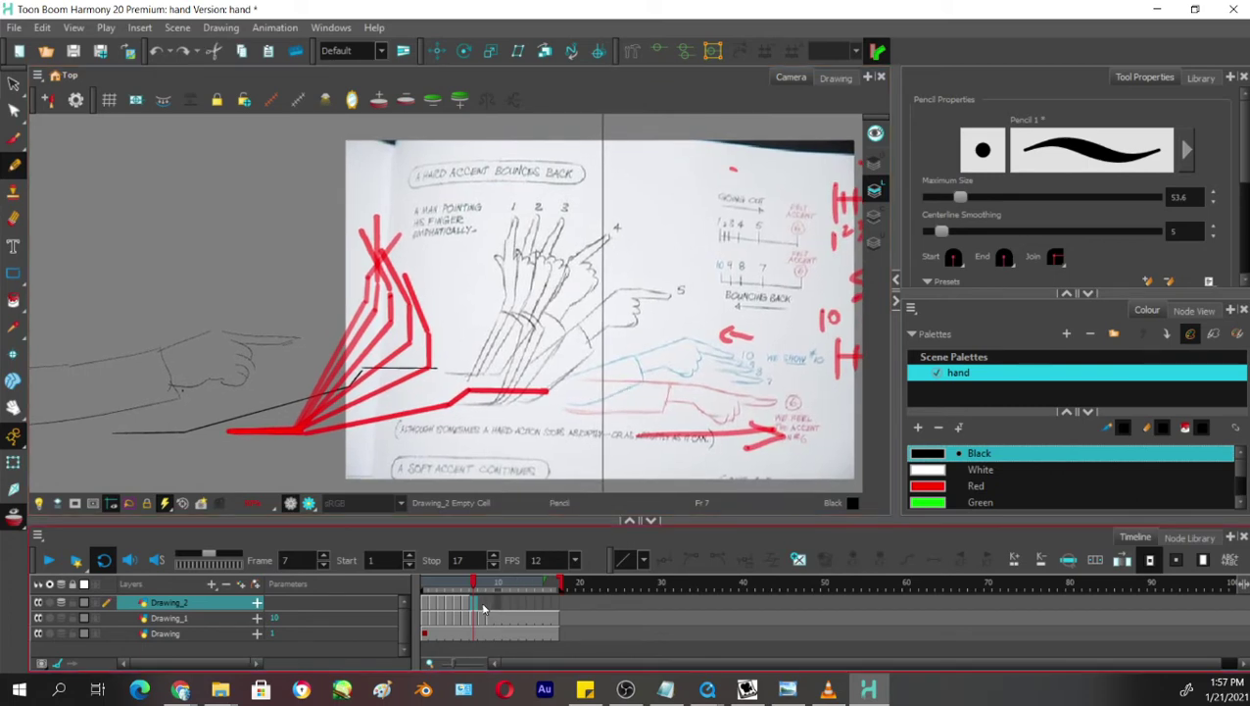
left_click_drag(475, 586, 476, 588)
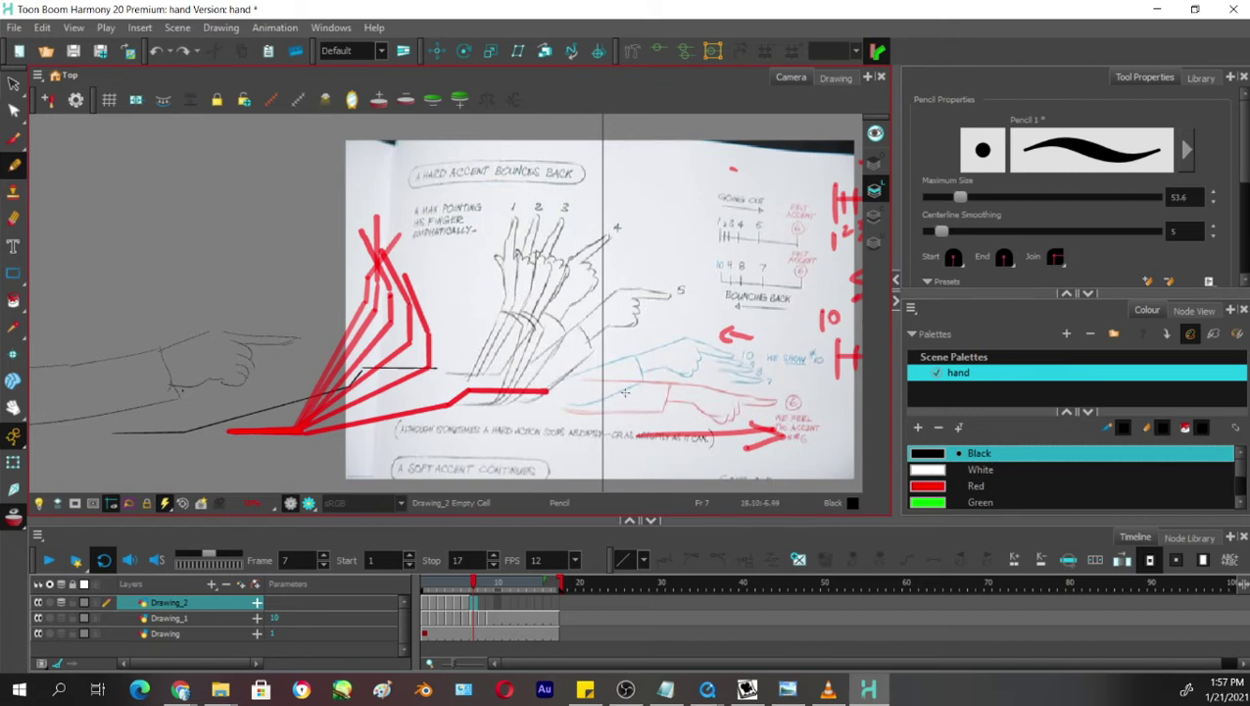
left_click_drag(731, 381, 735, 396)
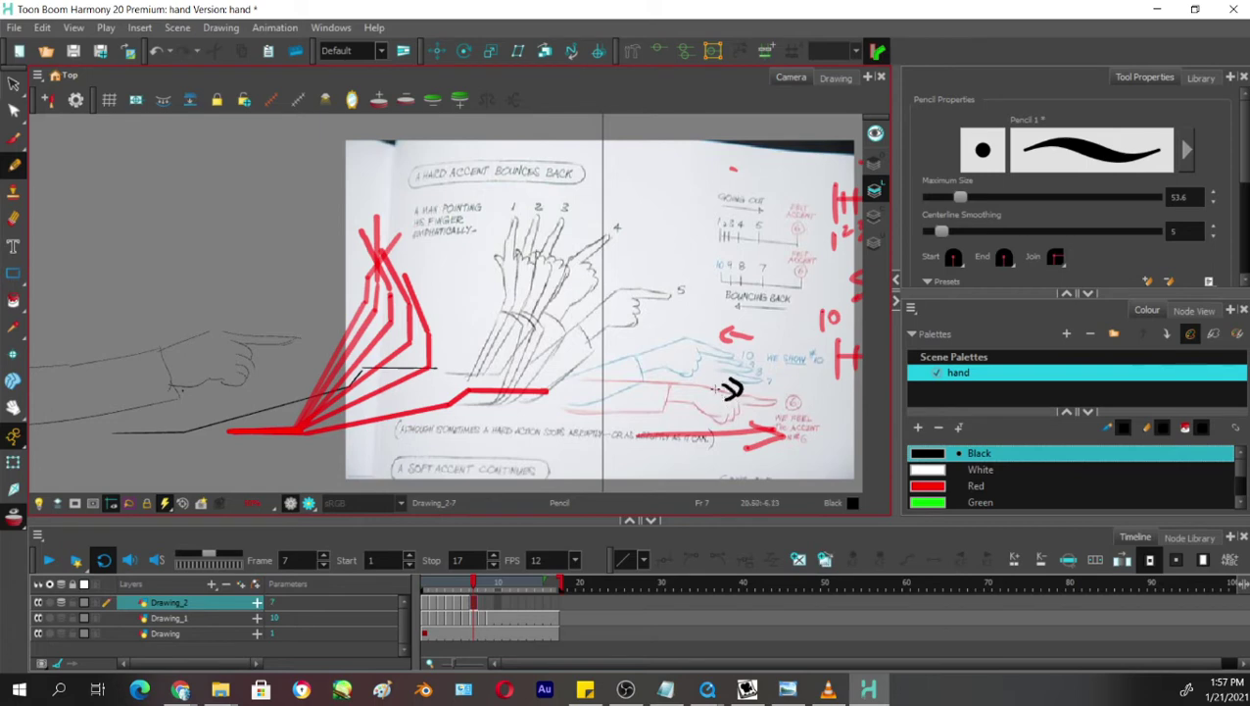
left_click_drag(725, 397, 614, 393)
key("ctrl+z")
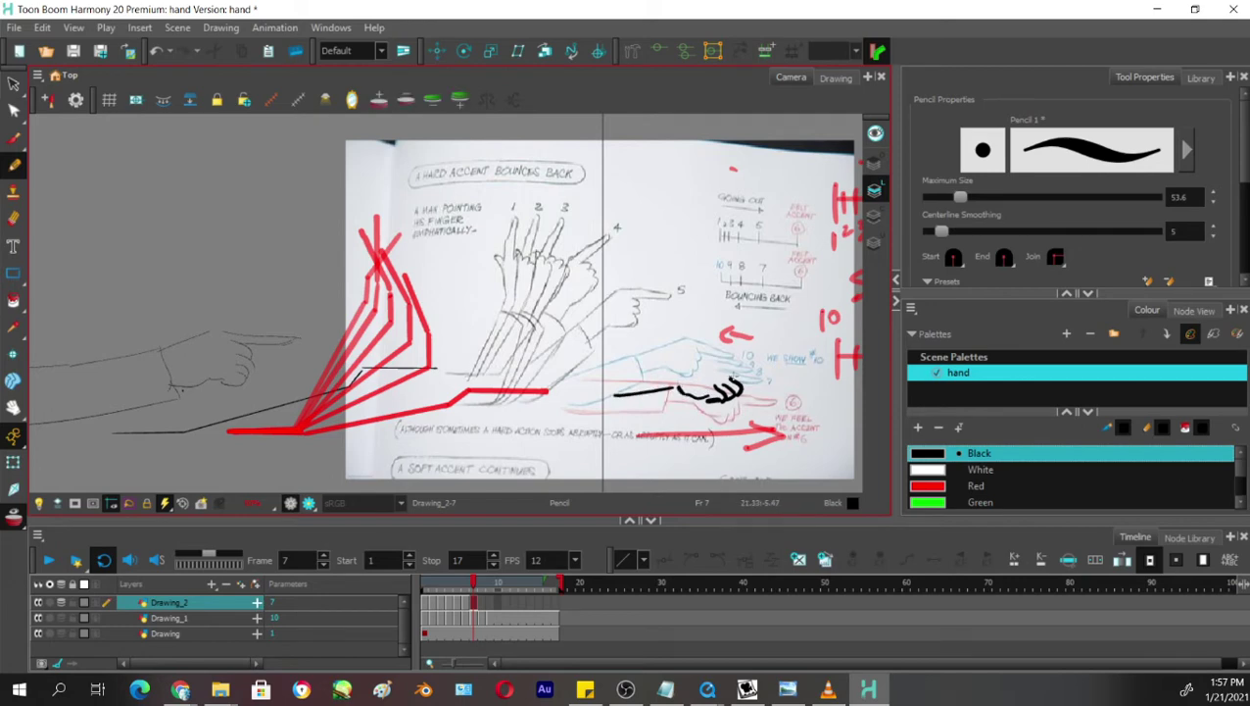
mouse_move(713, 374)
left_mouse_down()
mouse_move(770, 376)
mouse_move(607, 377)
left_mouse_up()
Undo all strokes of the black pointing hand sketched over the reference page on frame 7.
key("ctrl+z")
key("ctrl+z")
key("ctrl+z")
key("ctrl+z")
key("ctrl+z")
key("ctrl+z")
key("ctrl+z")
key("ctrl+z")
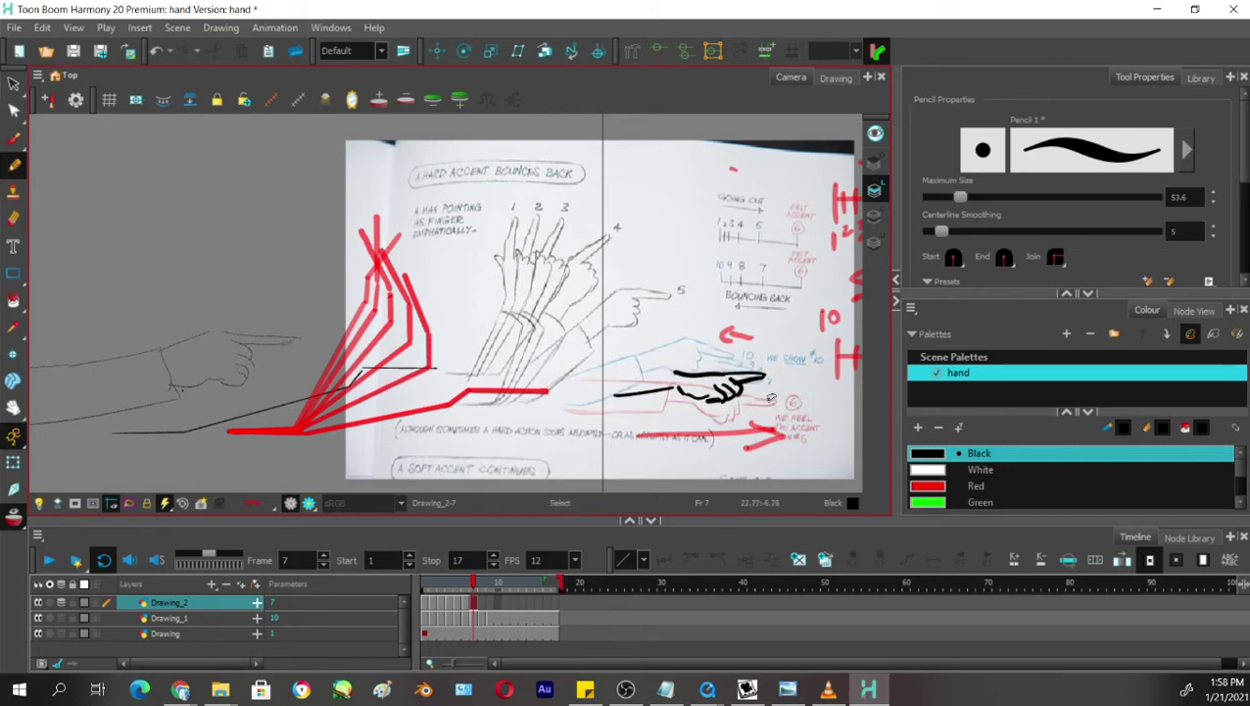
key("ctrl+z")
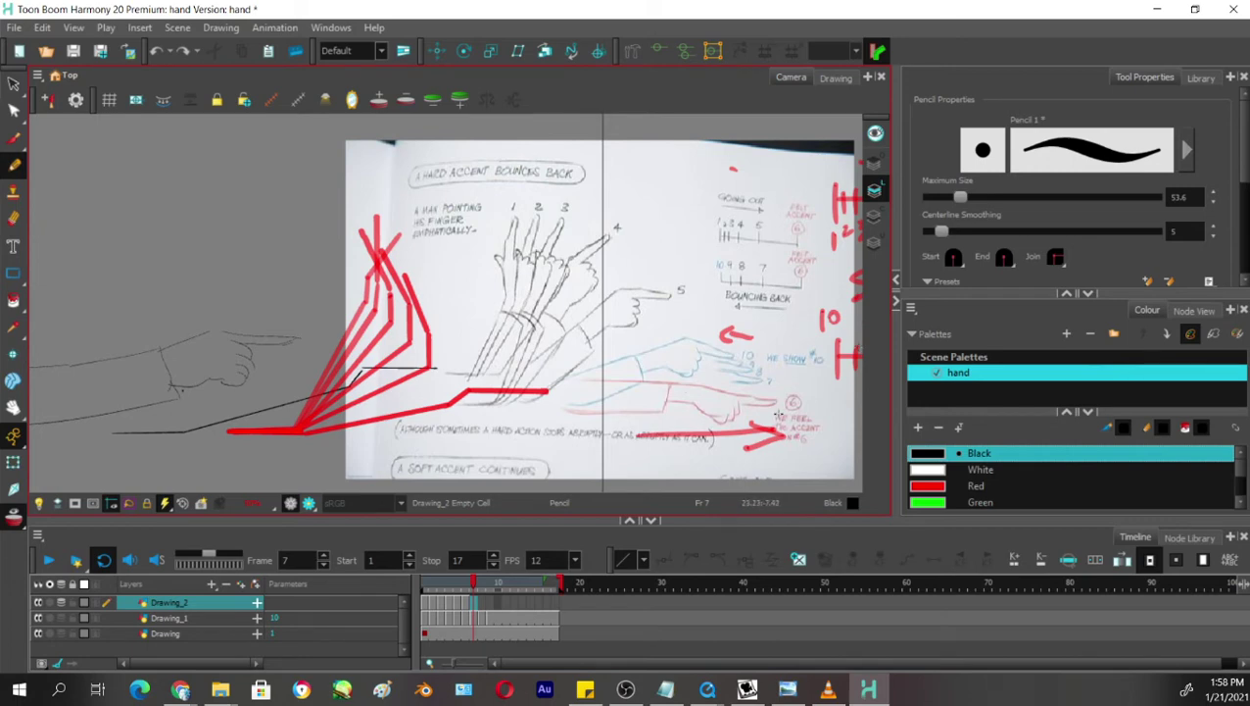
On frame 7 of Drawing_2, draw a black arm line above frame 6's pose, with a raised forearm, short bent wrist and horizontal finger.
left_click(468, 605)
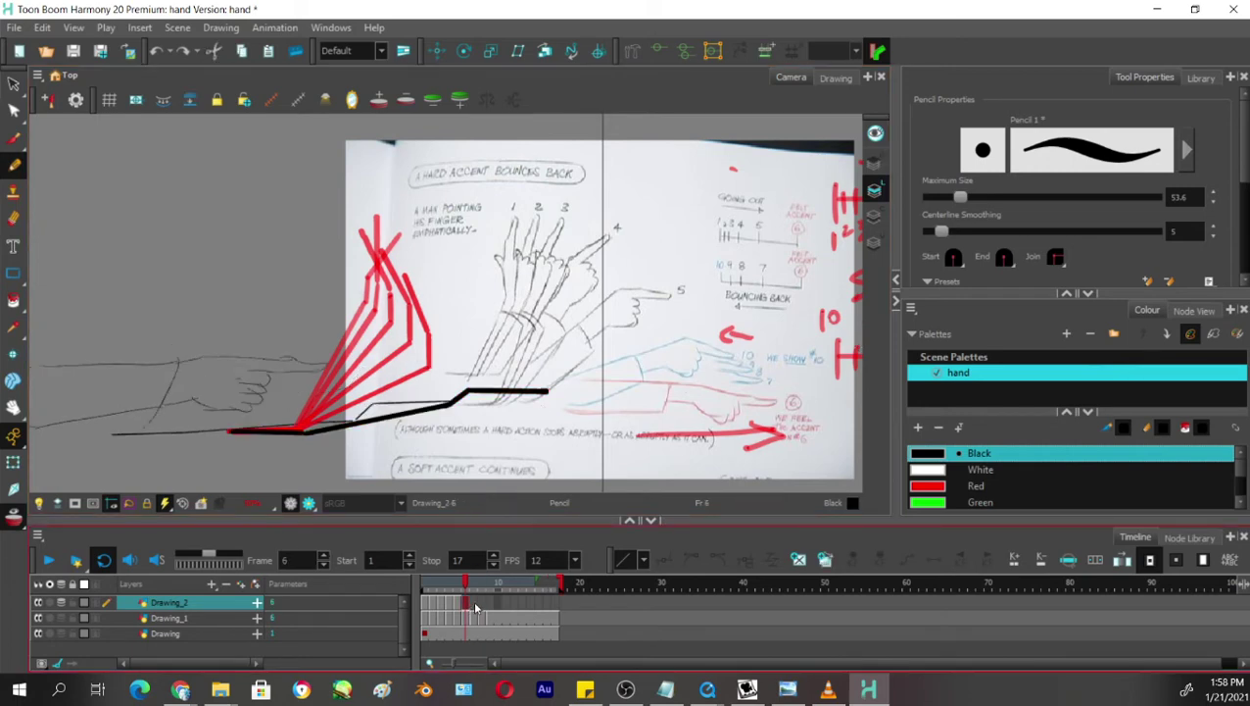
left_click(476, 604)
mouse_move(229, 431)
left_mouse_down()
mouse_move(304, 437)
mouse_move(341, 413)
mouse_move(451, 386)
mouse_move(441, 382)
left_mouse_up()
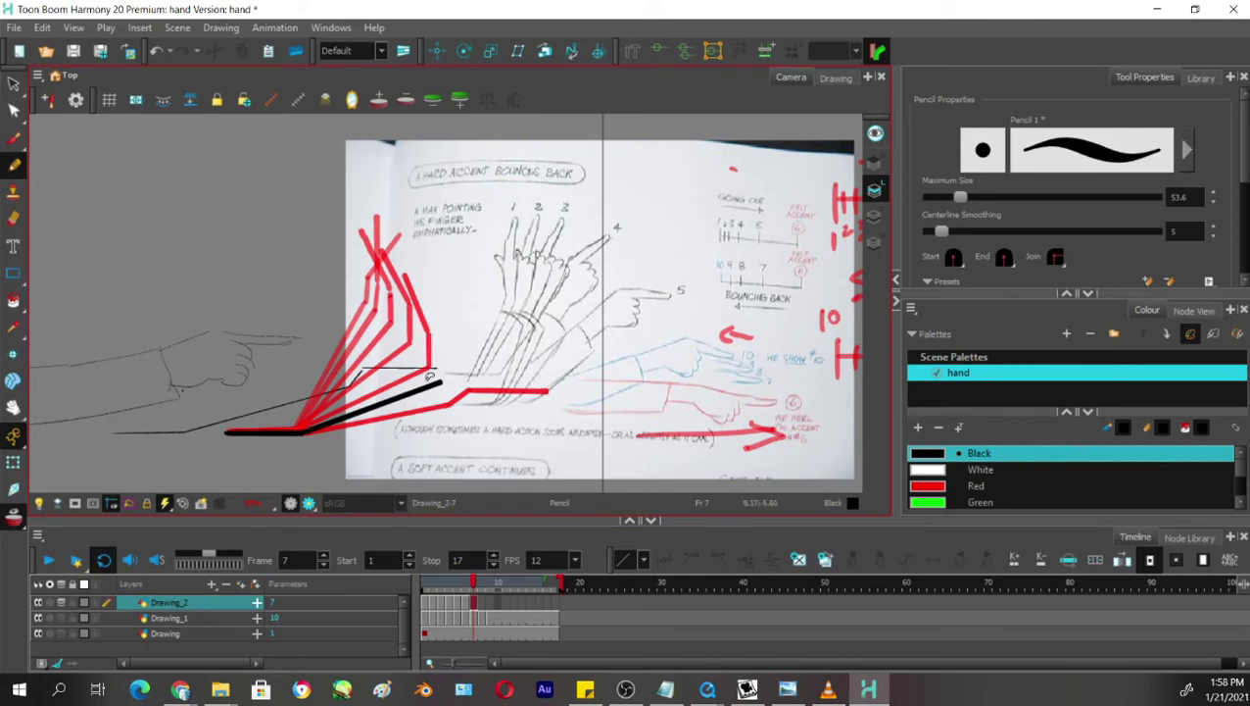
key("ctrl+z")
left_click_drag(303, 432, 415, 401)
key("ctrl+z")
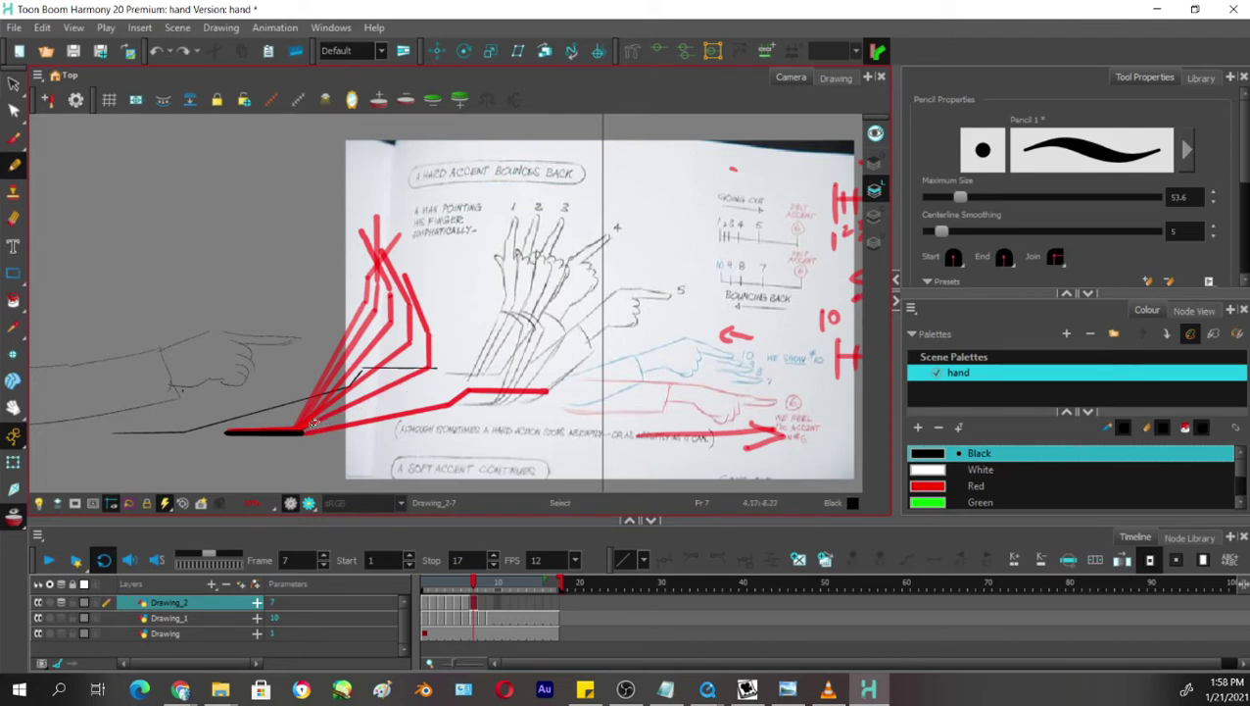
left_click_drag(303, 432, 459, 365)
key("ctrl+z")
mouse_move(303, 433)
left_mouse_down()
mouse_move(471, 368)
mouse_move(443, 381)
left_mouse_up()
mouse_move(445, 378)
left_mouse_down()
mouse_move(459, 363)
mouse_move(535, 359)
left_mouse_up()
key("ctrl+z")
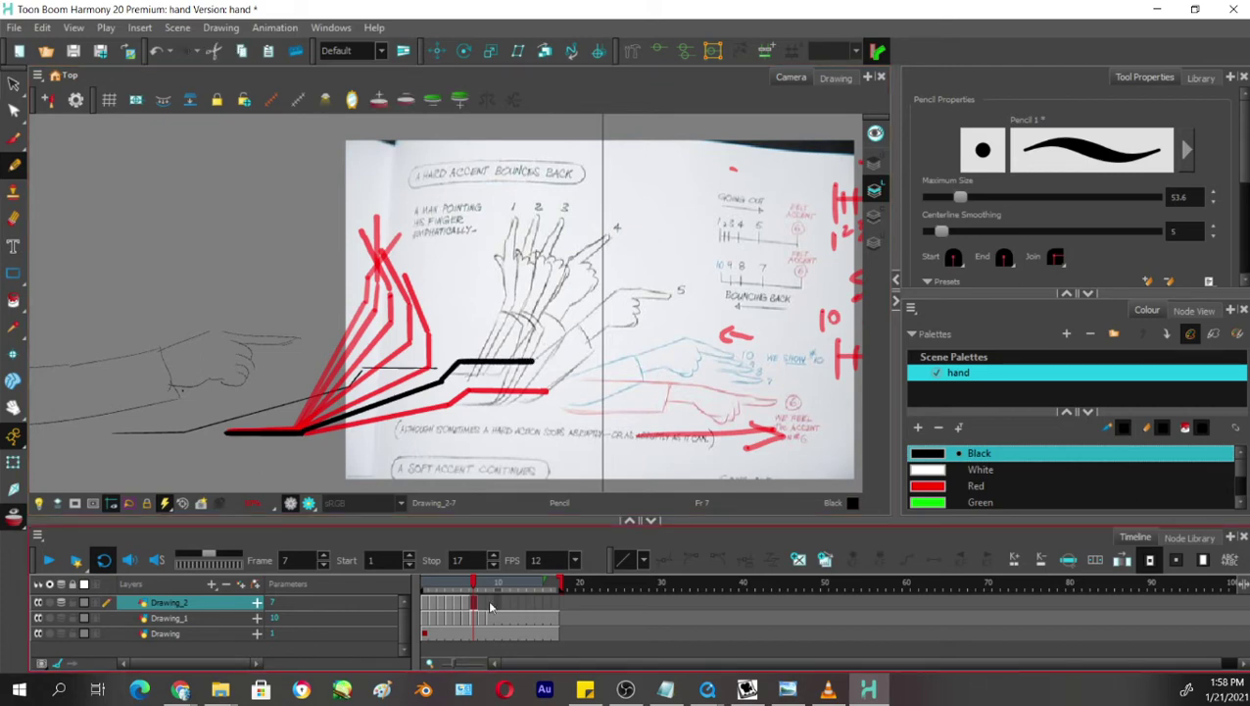
Draw black arm lines on frames 8 and 9, each slightly higher than the previous pose and ending in a horizontal finger.
key("period")
mouse_move(226, 430)
left_mouse_down()
mouse_move(303, 430)
mouse_move(457, 365)
mouse_move(441, 375)
mouse_move(453, 347)
mouse_move(529, 347)
left_mouse_up()
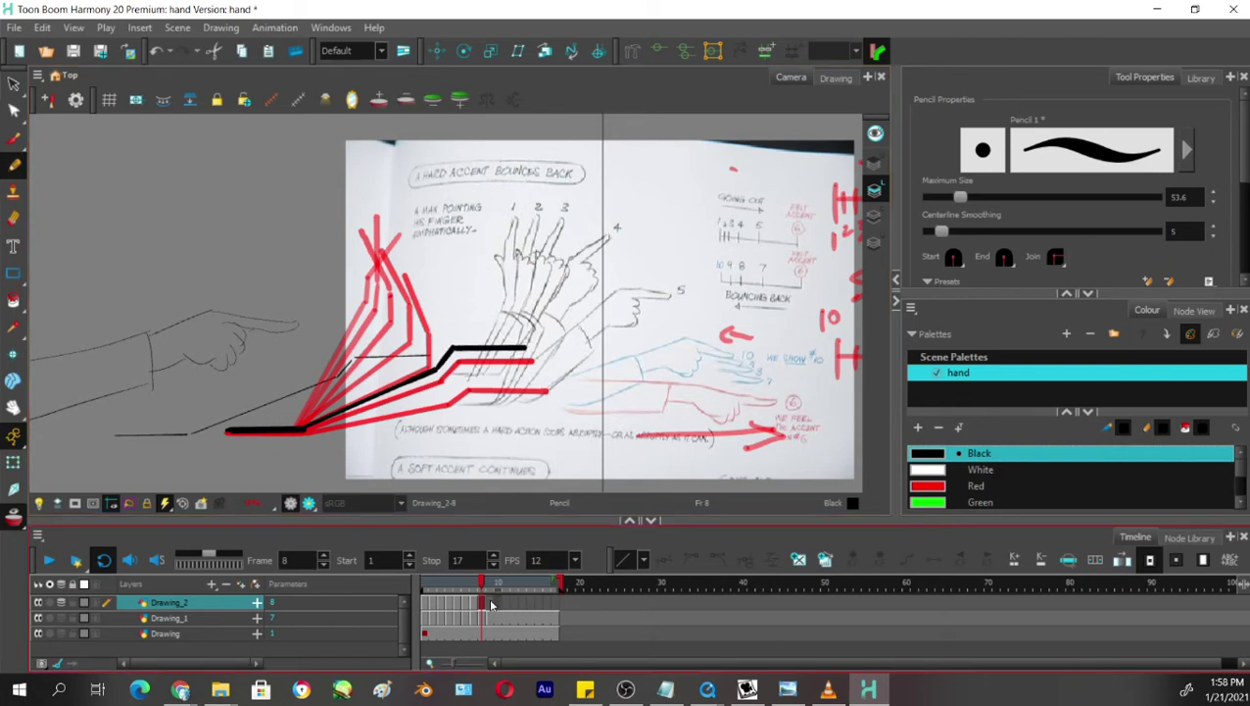
left_click(491, 604)
mouse_move(225, 431)
left_mouse_down()
mouse_move(304, 430)
mouse_move(434, 358)
mouse_move(445, 335)
mouse_move(526, 328)
left_mouse_up()
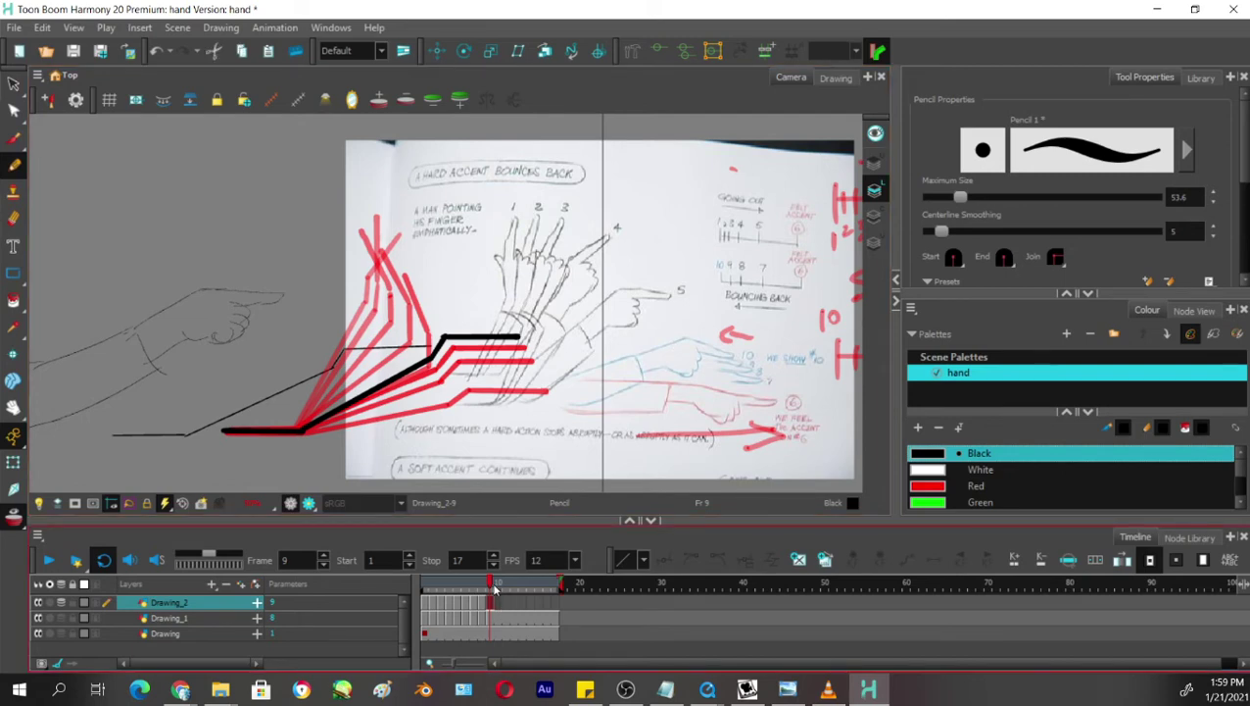
Extend the scene to 20 frames and hold the layers' last drawings through frame 20.
left_click_drag(492, 585, 491, 585)
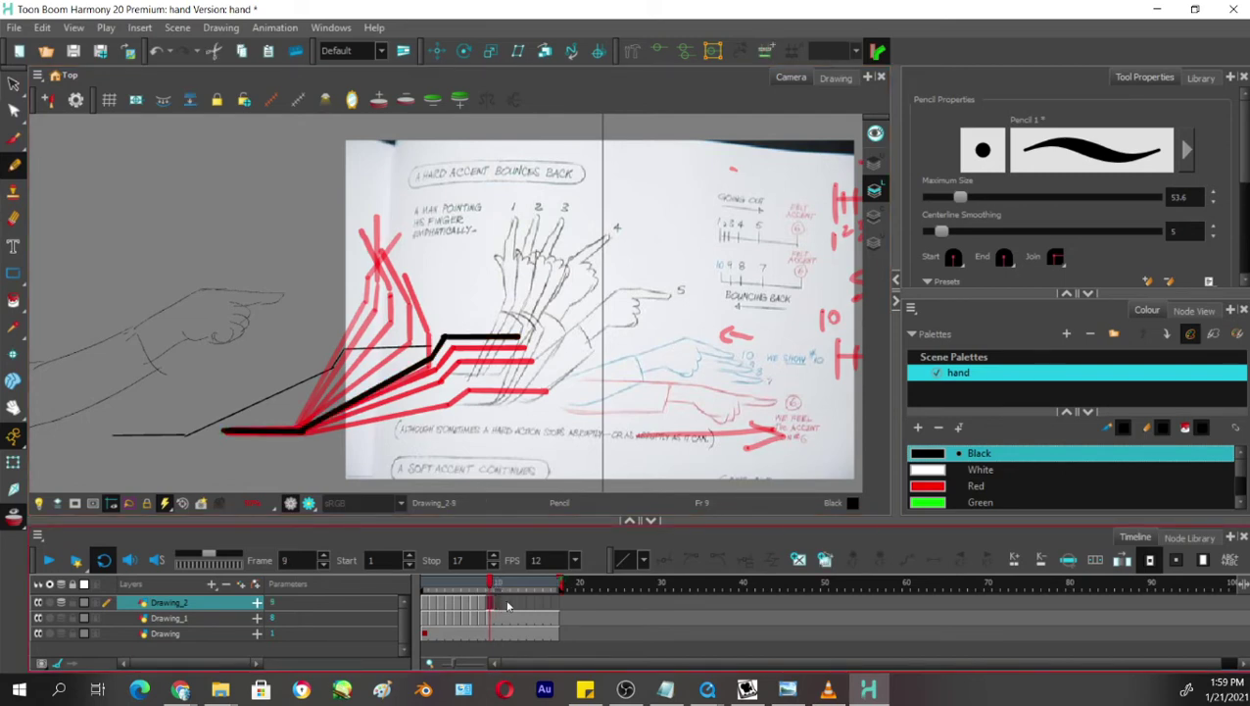
left_click(557, 602)
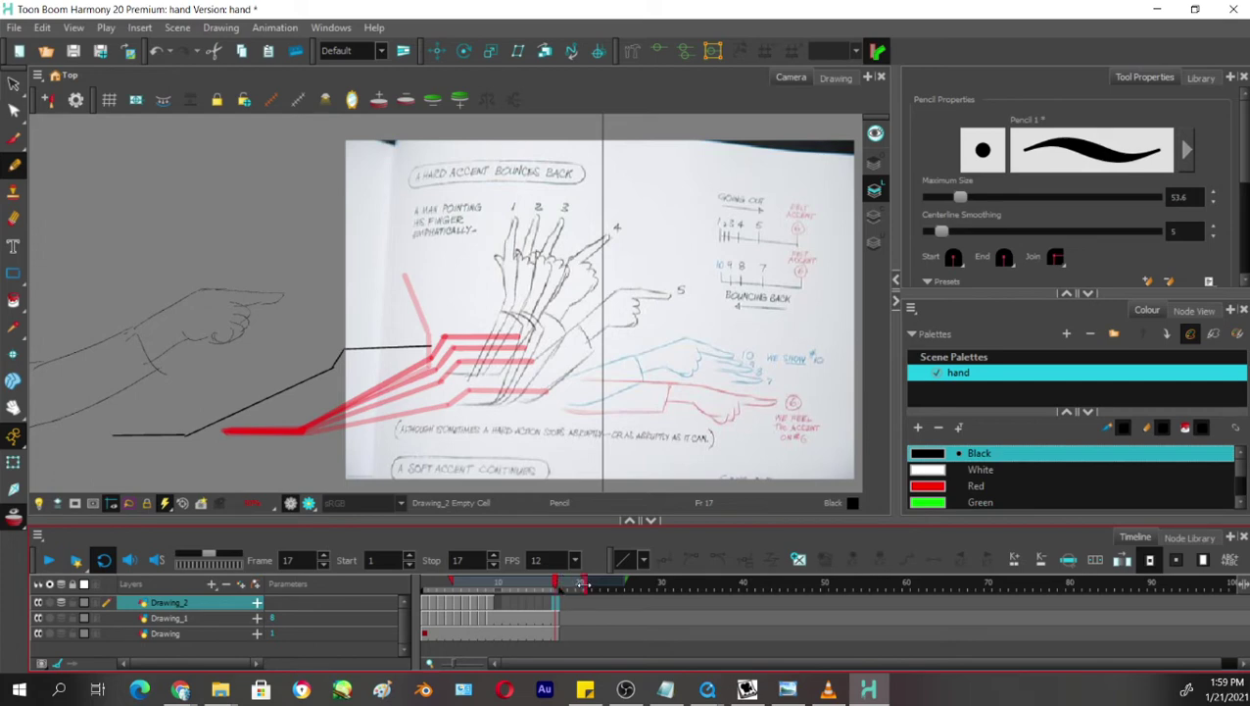
left_click(582, 583)
left_click_drag(578, 620, 579, 635)
key("F5")
left_click(580, 603)
key("F5")
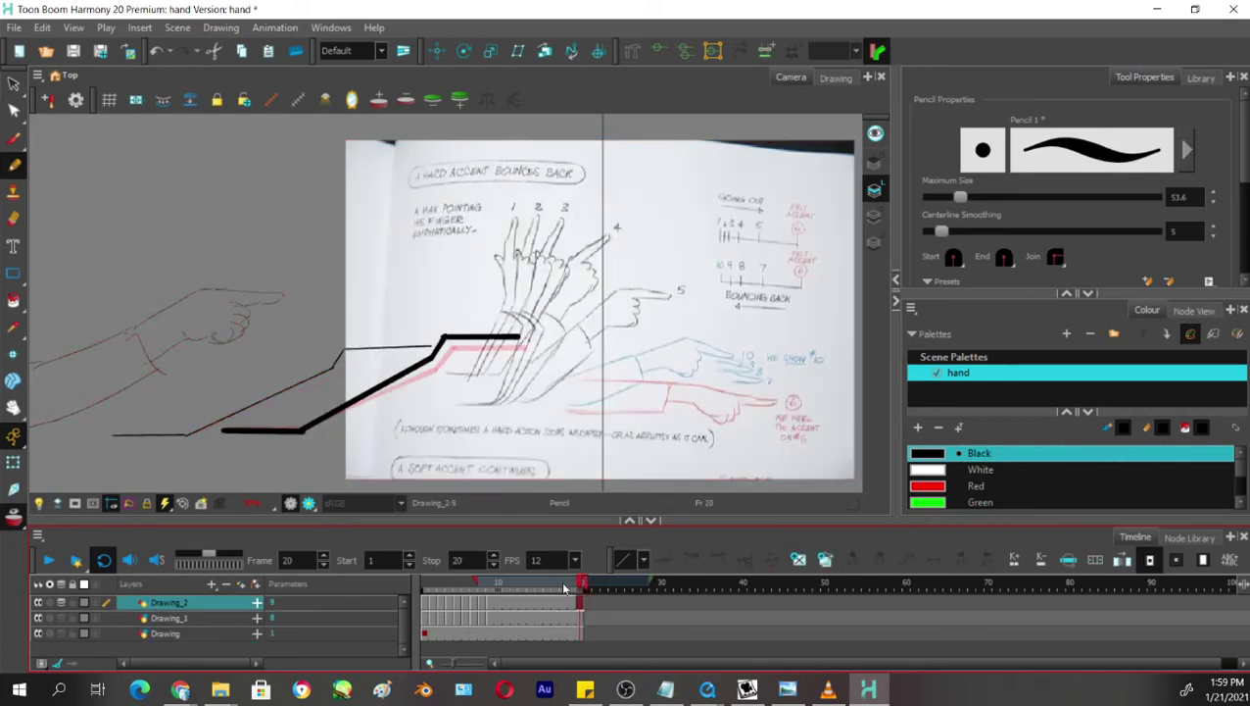
Play back the line animation from frame 1.
mouse_move(565, 588)
left_mouse_down()
mouse_move(424, 588)
mouse_move(581, 600)
mouse_move(425, 602)
left_mouse_up()
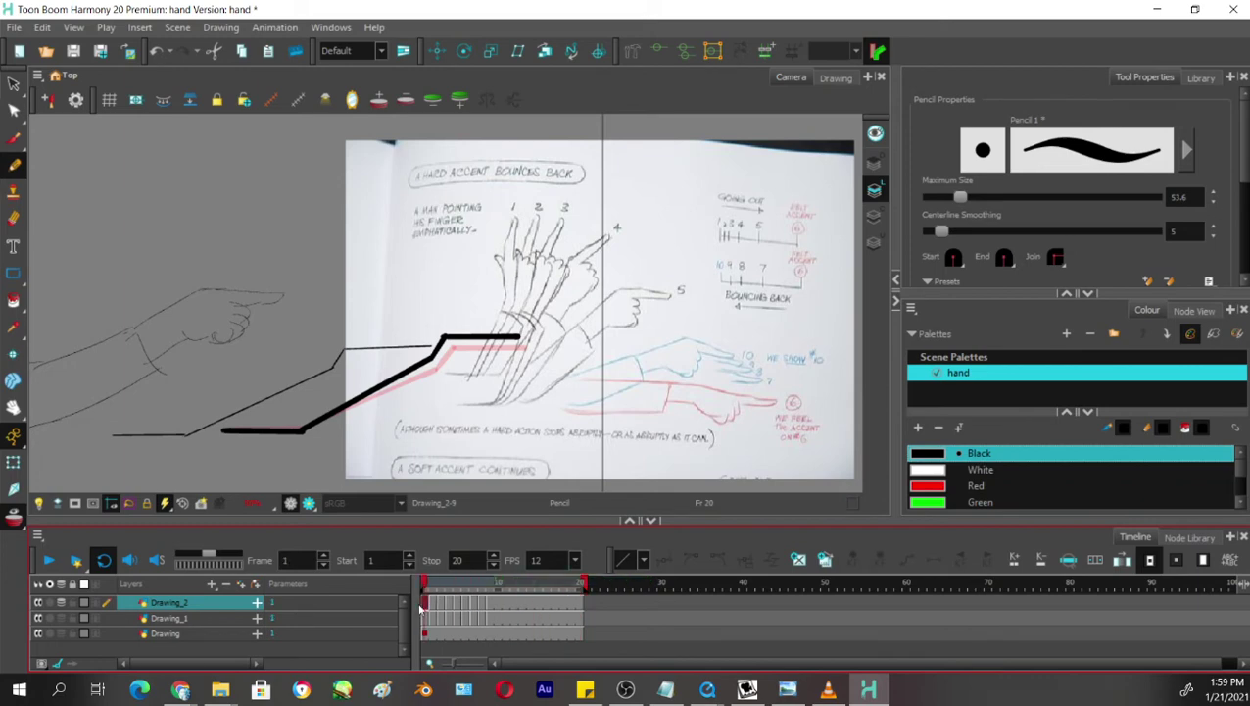
left_click(38, 503)
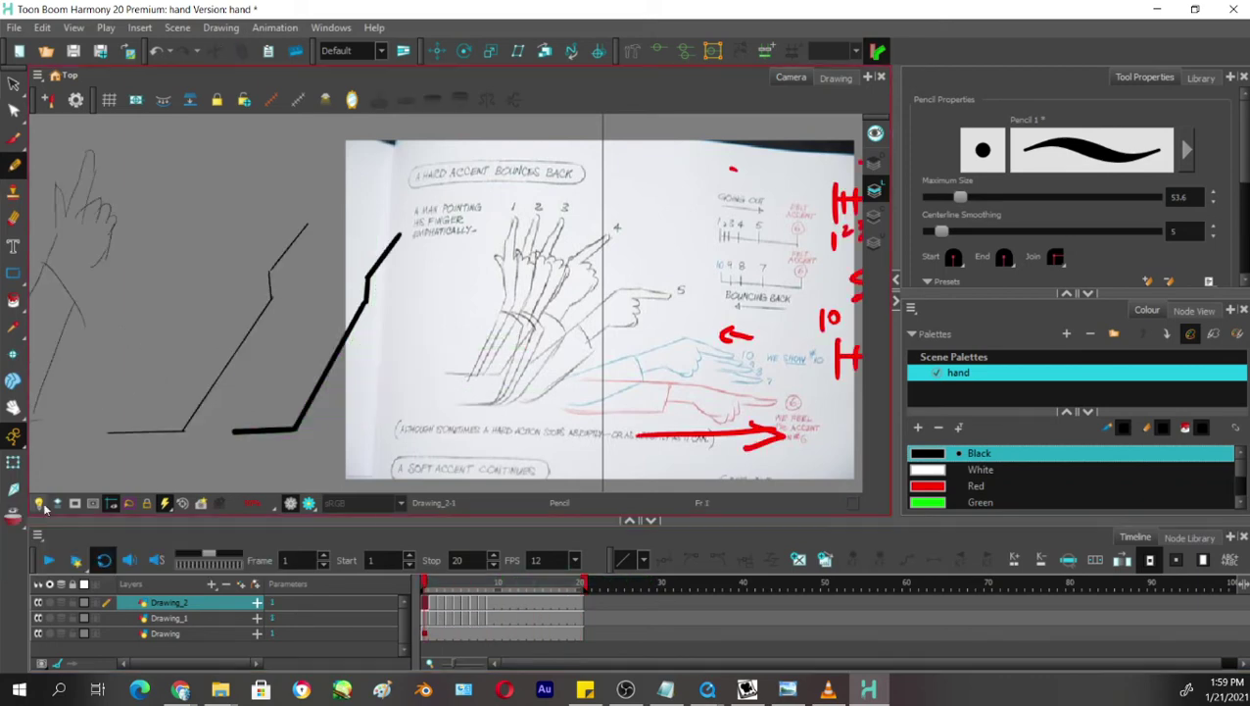
left_click(56, 560)
Add a new vector drawing layer above Drawing_2.
left_click(241, 585)
left_click(641, 403)
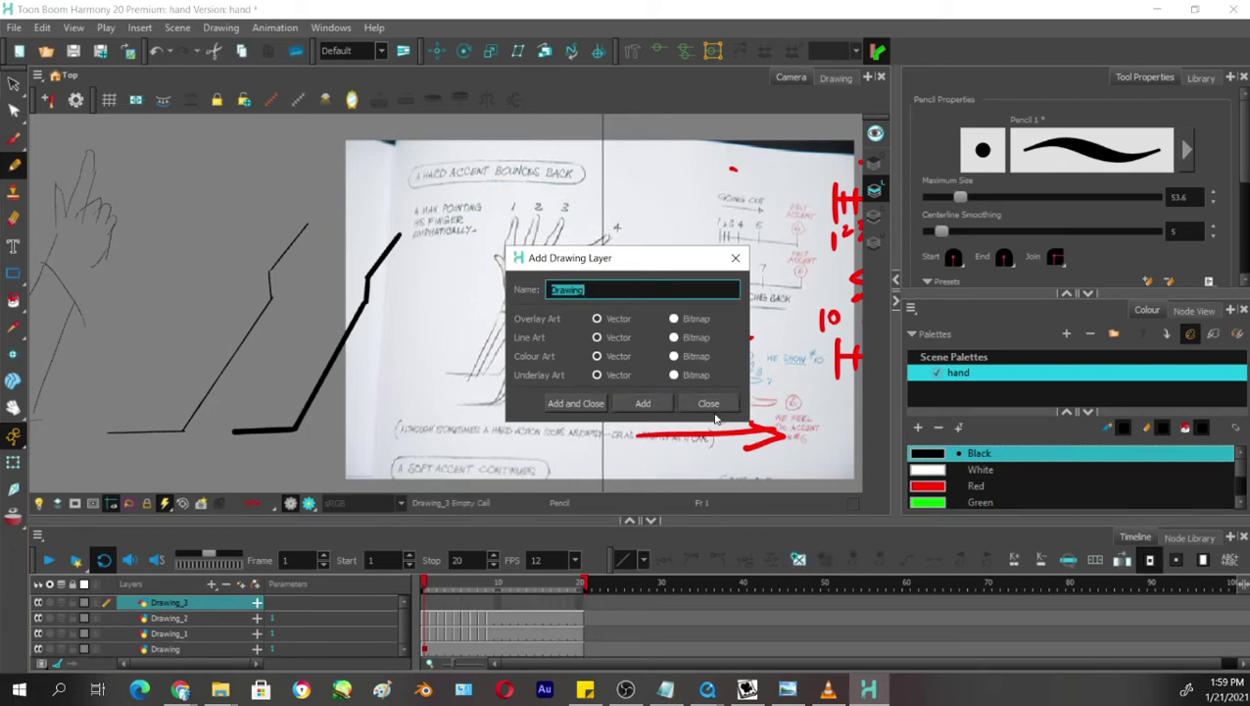
left_click(707, 403)
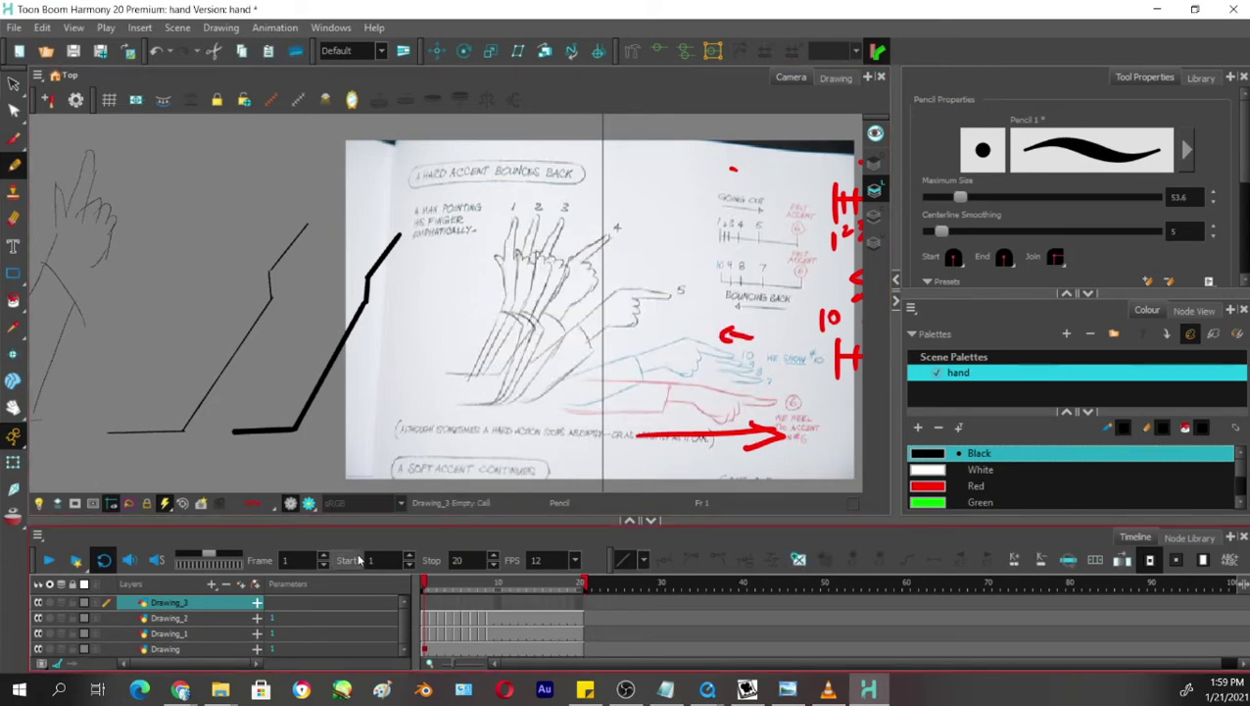
Lower the opacity of the Drawing_2 layer so its arm line becomes a faint tracing guide.
left_click(196, 617)
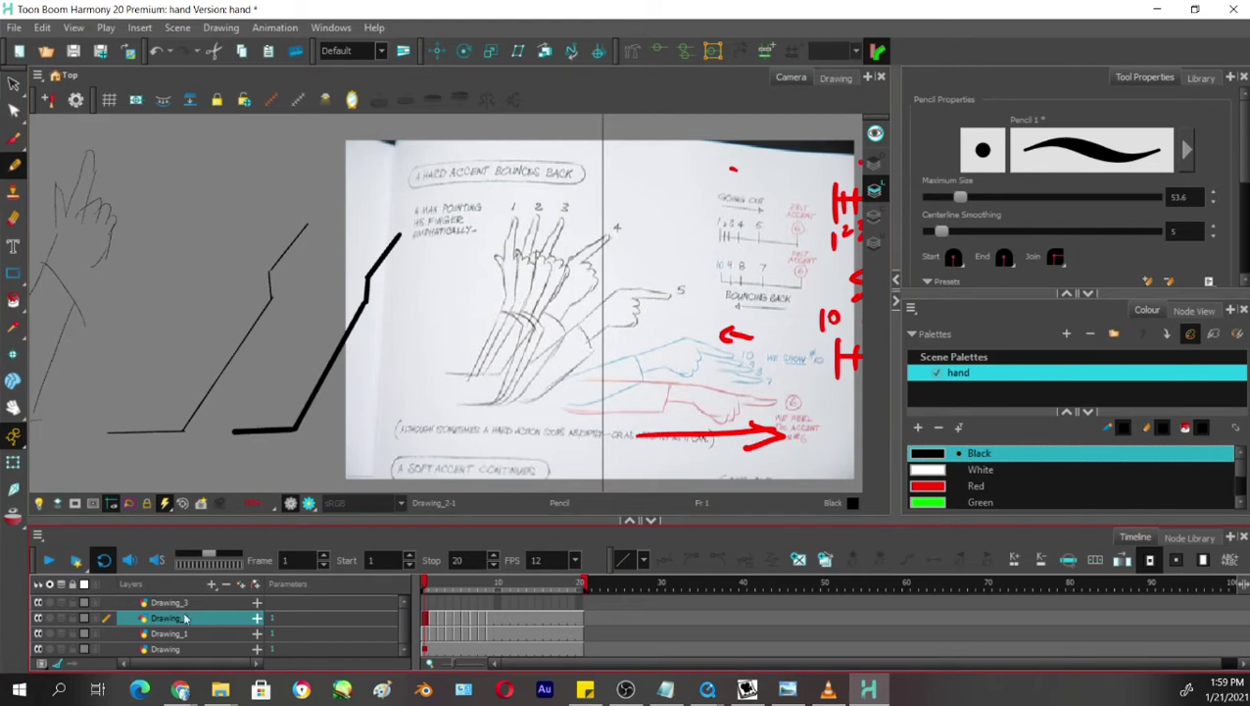
left_click(97, 624)
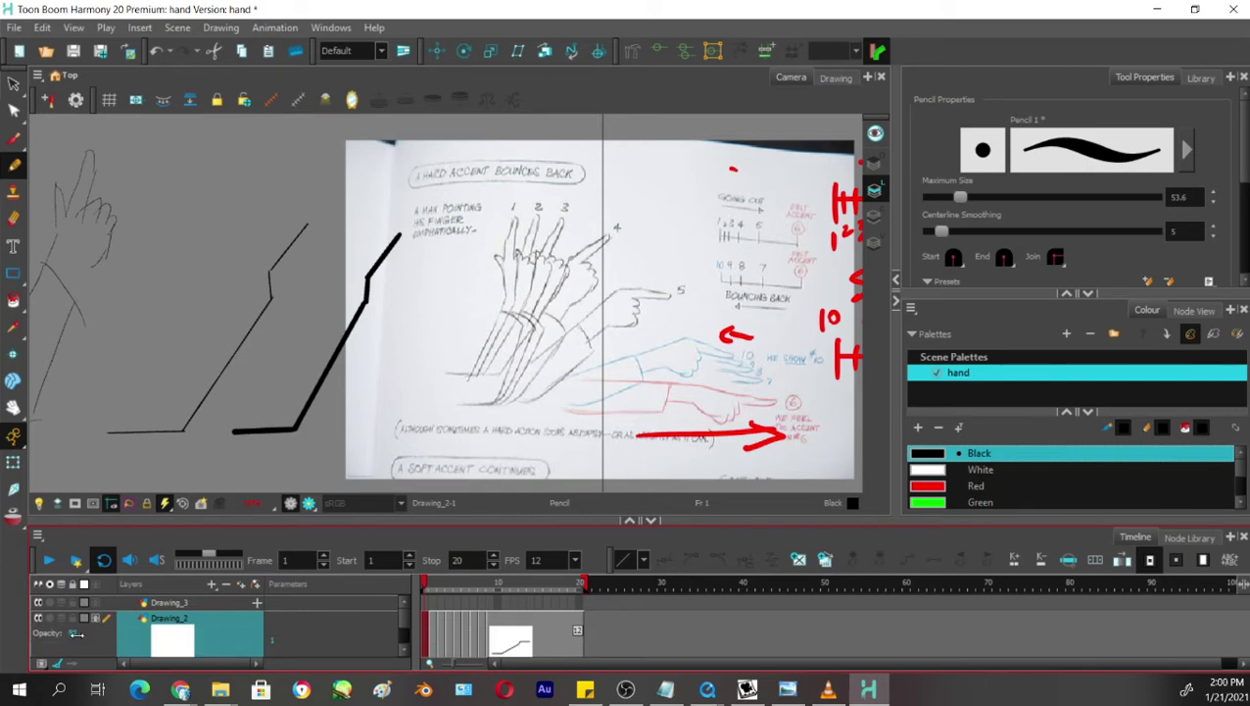
left_click_drag(57, 633, 66, 638)
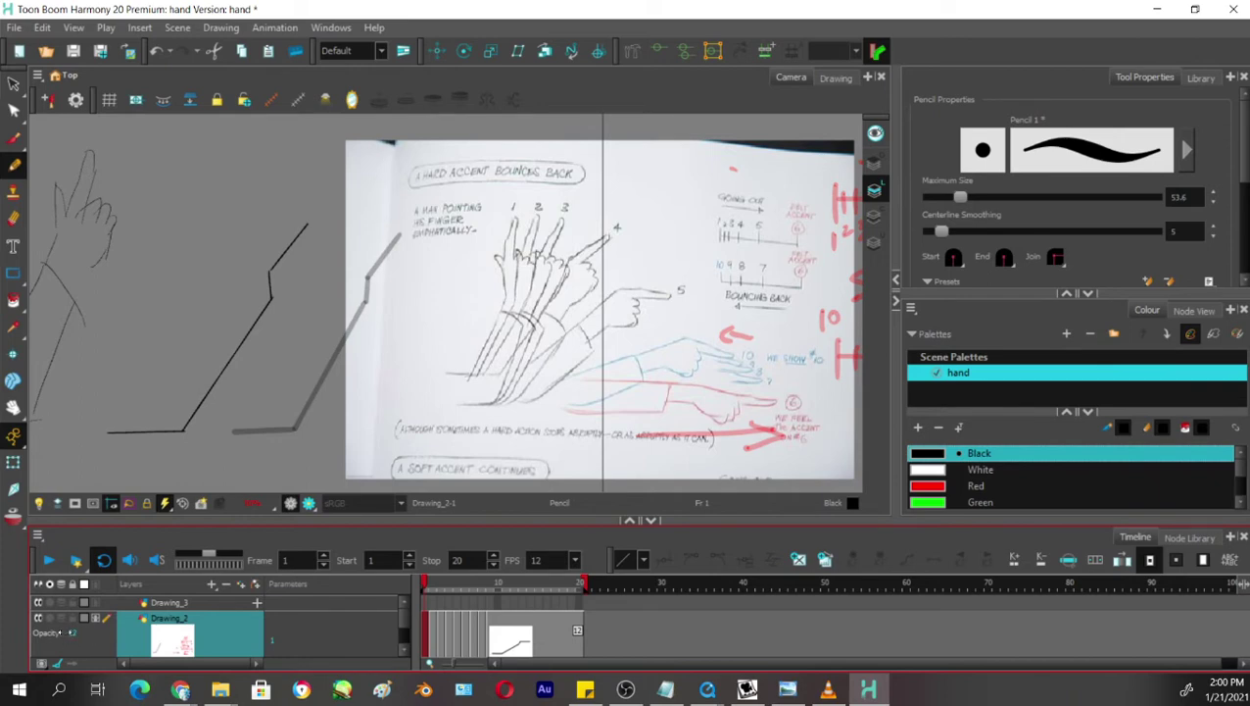
mouse_move(61, 633)
left_mouse_down()
mouse_move(79, 636)
mouse_move(67, 634)
left_mouse_up()
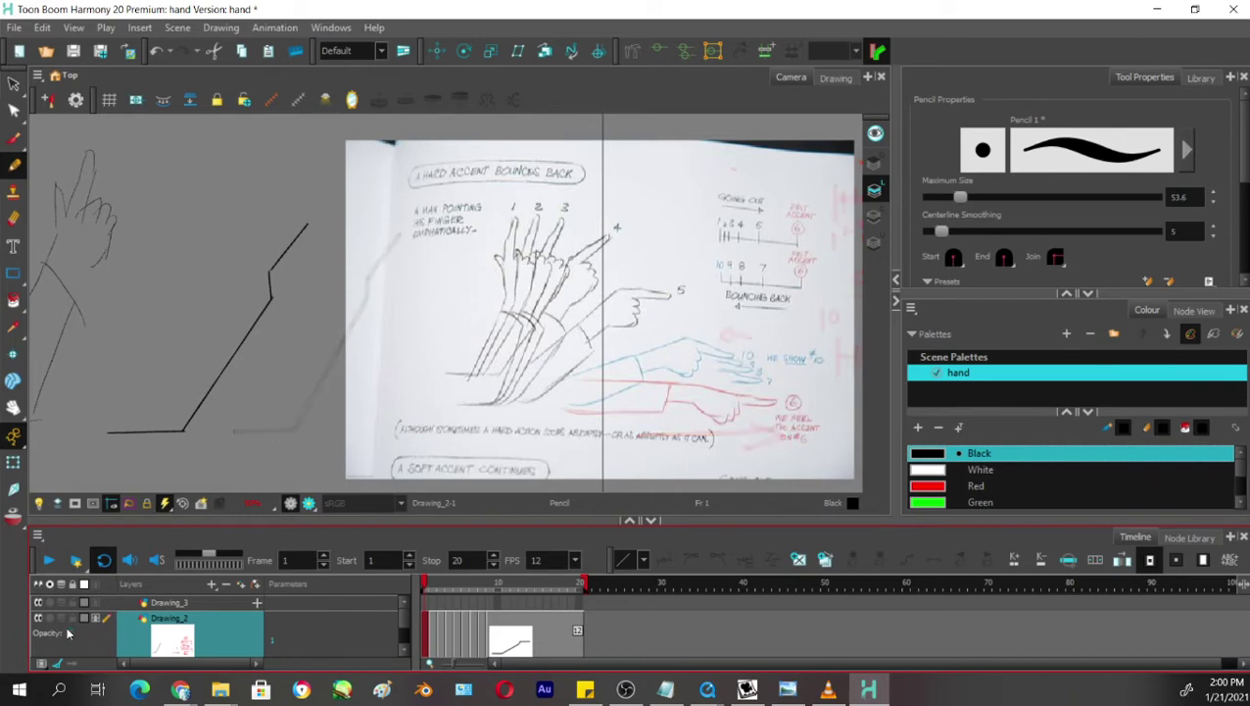
left_click_drag(78, 634, 98, 633)
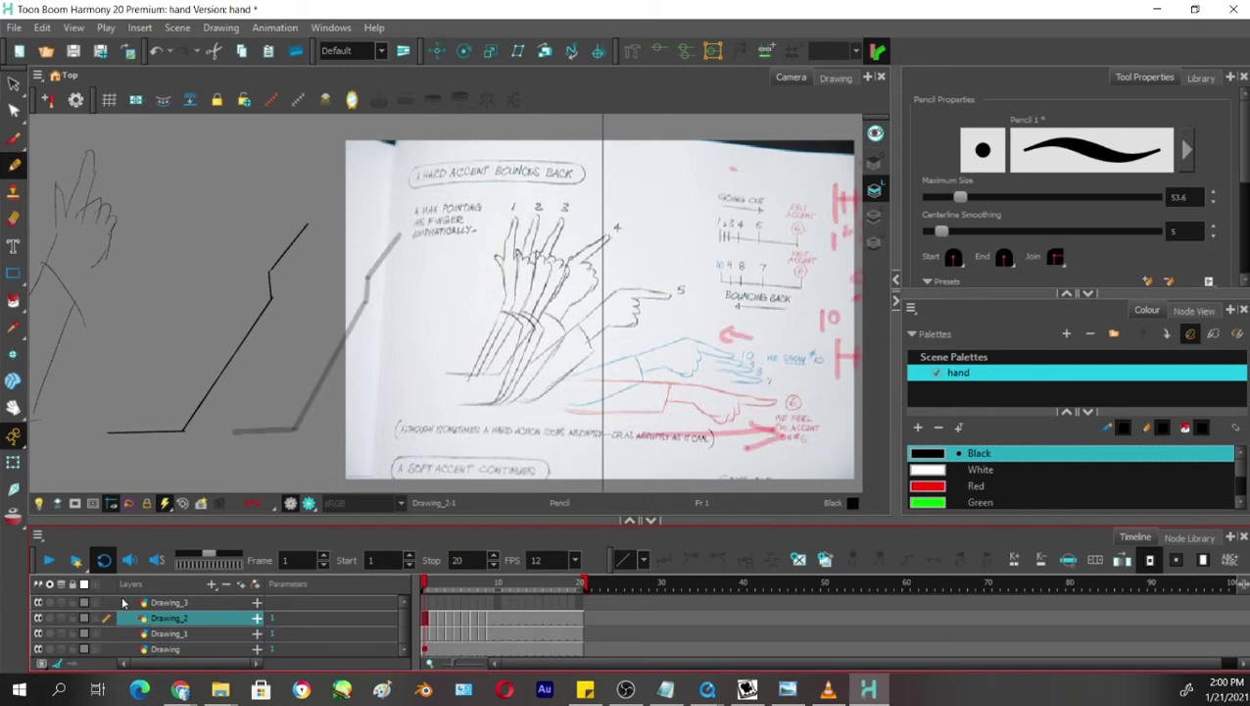
On frame 1 of Drawing_3, set the pencil's maximum size to 23.2 and trace the short horizontal upper-arm line of the guide.
left_click(183, 602)
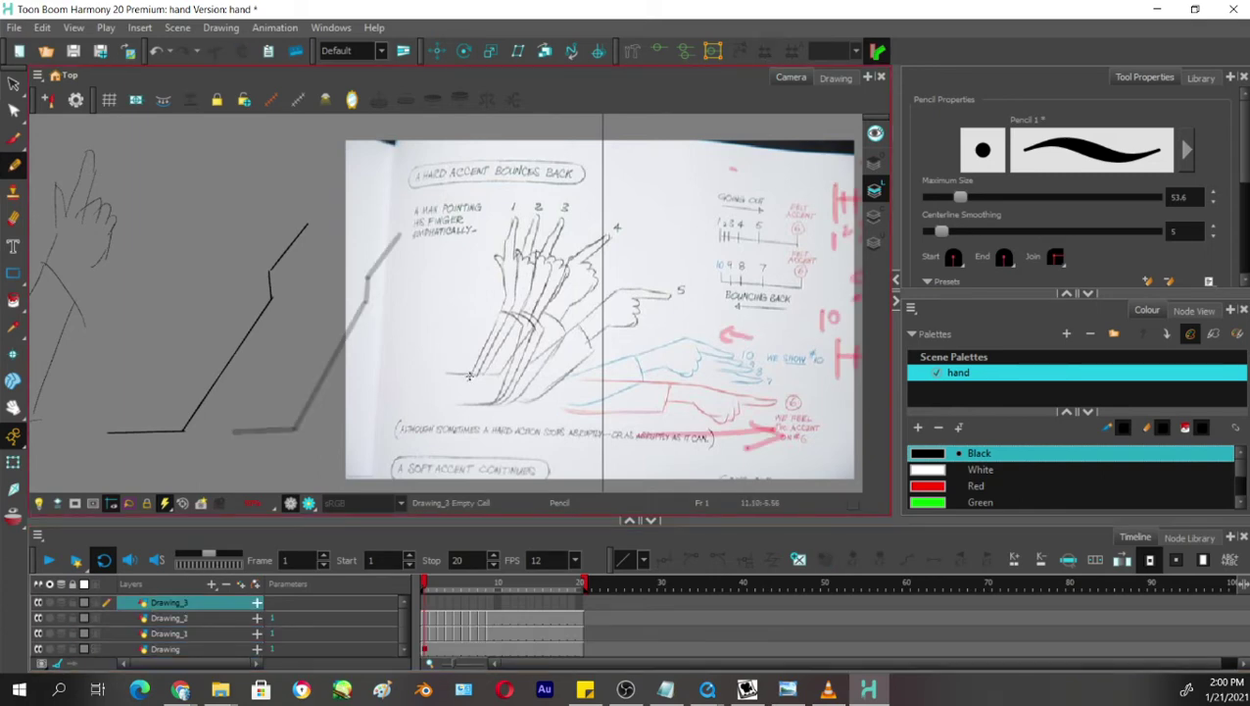
left_click_drag(394, 396, 452, 384)
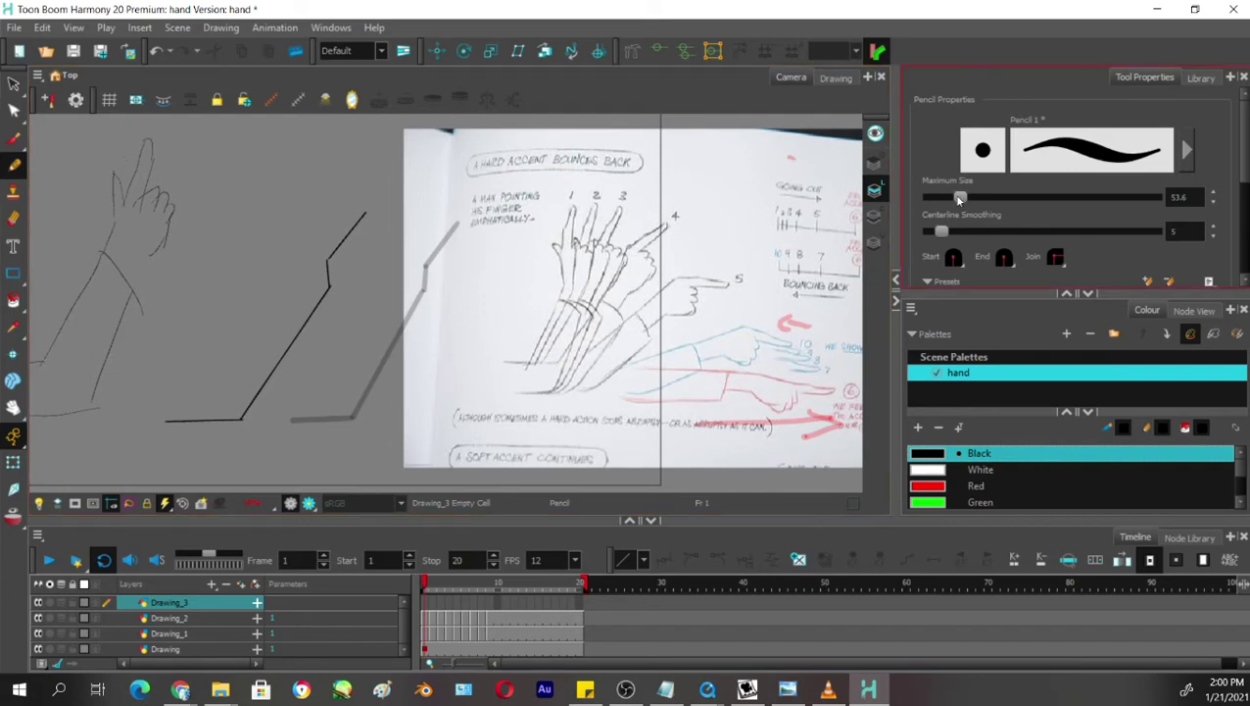
mouse_move(962, 197)
left_mouse_down()
mouse_move(936, 198)
mouse_move(951, 201)
left_mouse_up()
mouse_move(409, 375)
left_mouse_down()
mouse_move(551, 363)
mouse_move(520, 358)
left_mouse_up()
left_click_drag(596, 388, 562, 374)
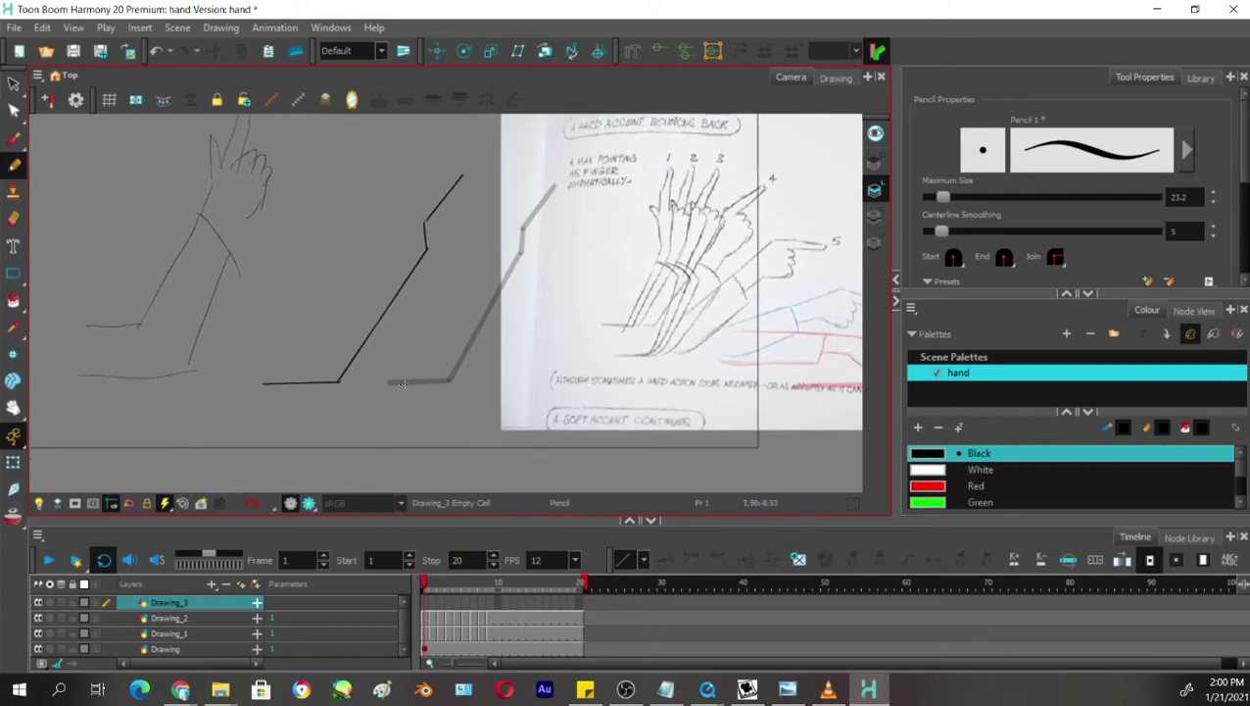
left_click_drag(386, 383, 451, 377)
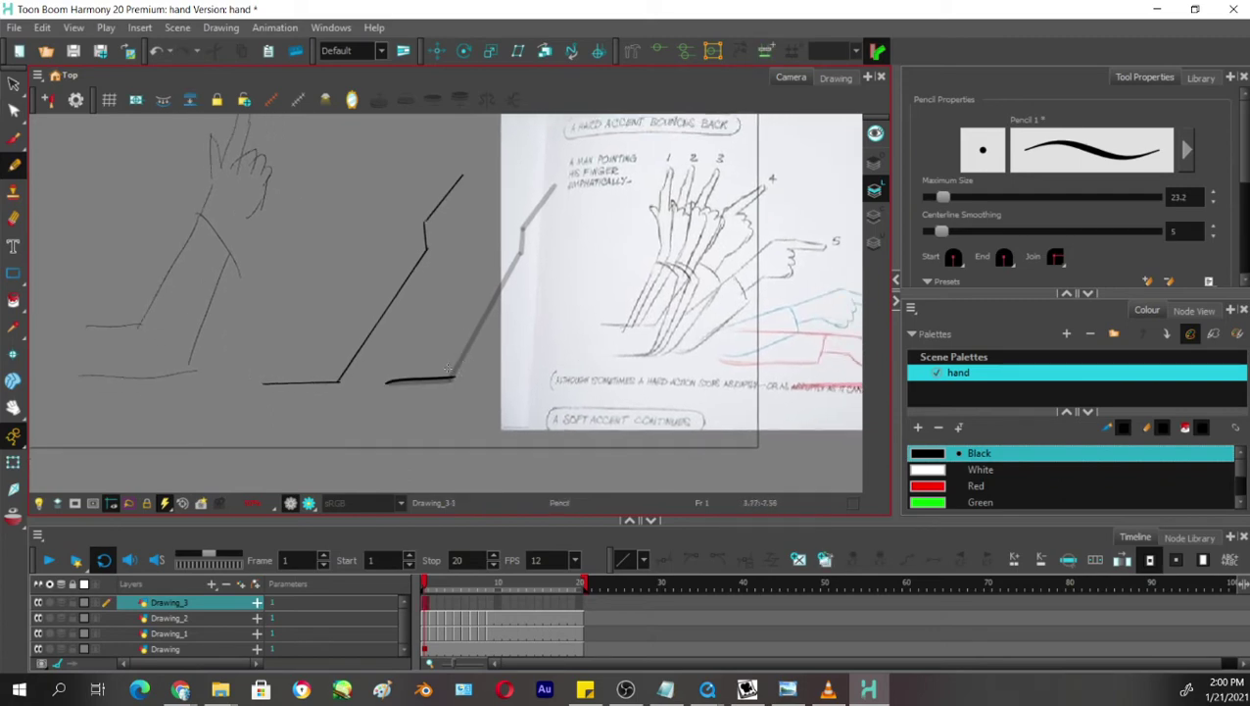
left_click_drag(548, 324, 546, 346)
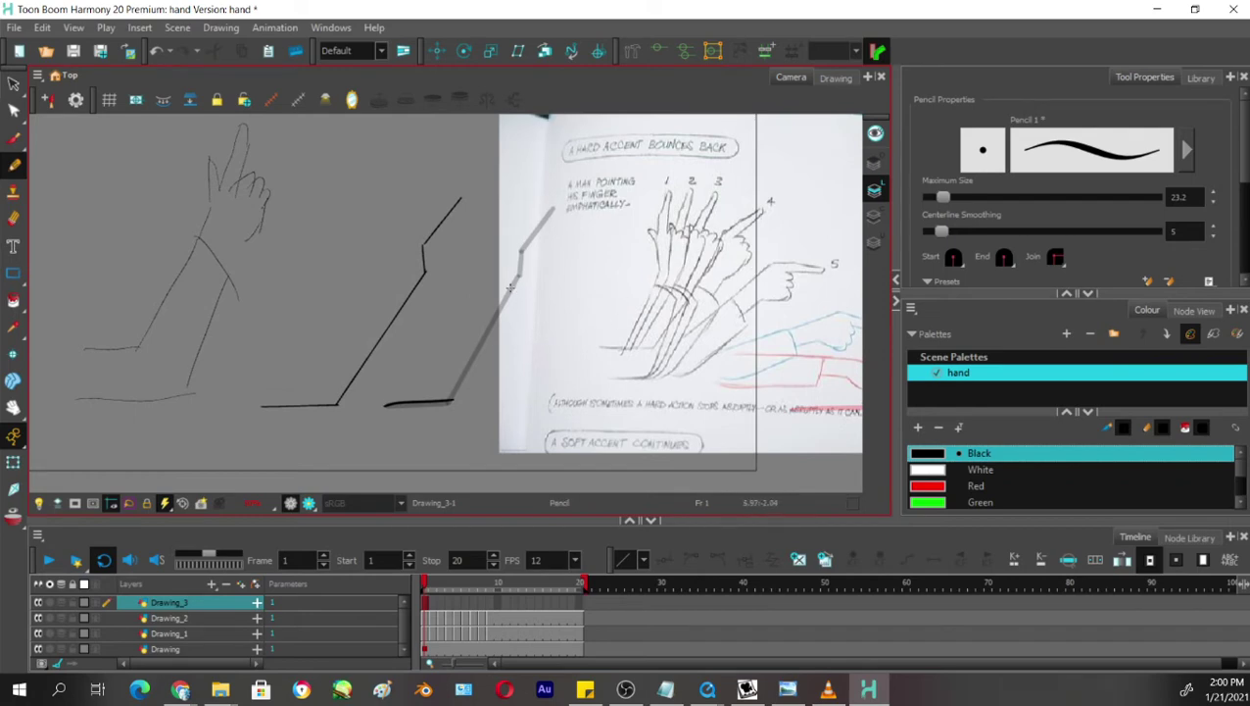
Trace the sleeve's upper edge along the faded forearm guide, redrawing the stroke until it runs cleanly from wrist to elbow.
left_click_drag(513, 280, 441, 410)
key("ctrl+z")
key("ctrl+z")
left_click_drag(513, 281, 446, 404)
key("ctrl+z")
key("ctrl+z")
left_click_drag(515, 277, 446, 406)
key("ctrl+z")
left_click_drag(519, 271, 446, 404)
key("ctrl+z")
left_click_drag(518, 273, 444, 404)
key("ctrl+z")
left_click_drag(518, 272, 444, 405)
key("ctrl+z")
left_click_drag(519, 272, 432, 407)
key("ctrl+z")
left_click_drag(518, 272, 444, 405)
Draw the curved cuff across the wrist end of the sleeve.
left_click_drag(511, 275, 542, 324)
key("ctrl+z")
left_click_drag(511, 275, 540, 321)
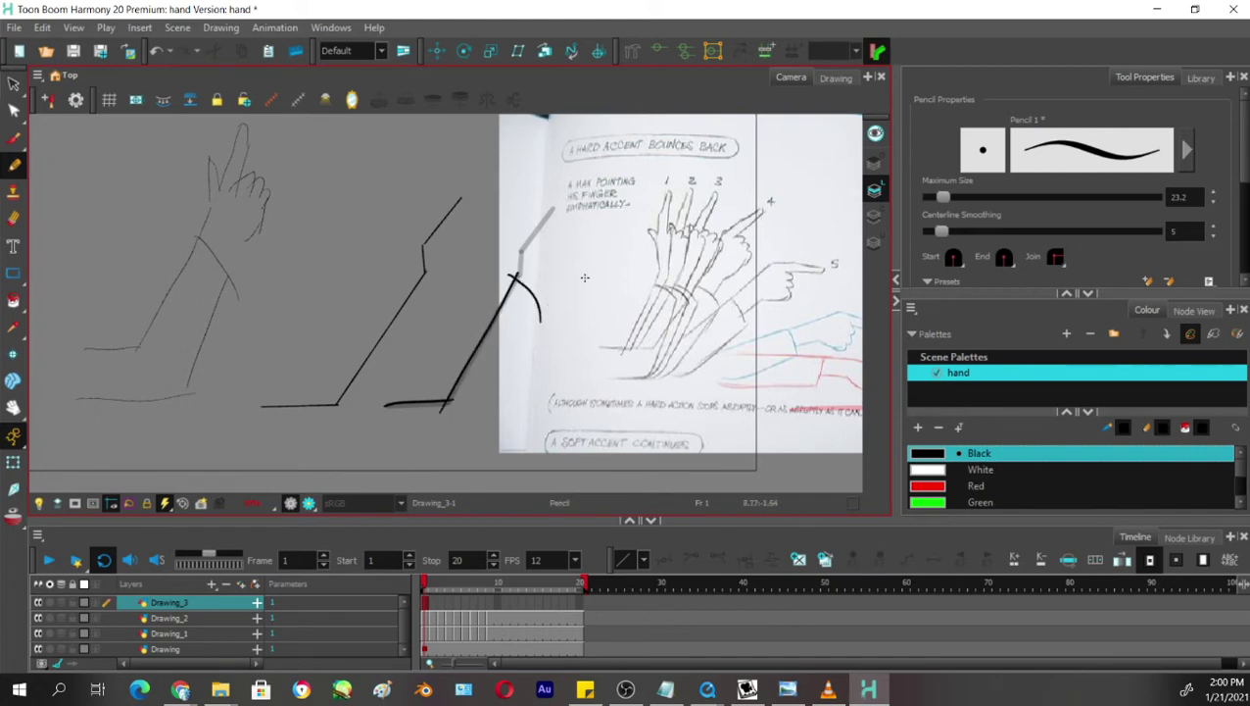
key("ctrl+z")
left_click_drag(505, 275, 538, 314)
key("ctrl+z")
Draw the sleeve's lower edge from the cuff down around the elbow and along the underside of the upper arm.
mouse_move(501, 273)
left_mouse_down()
mouse_move(535, 308)
mouse_move(518, 279)
mouse_move(534, 308)
mouse_move(485, 426)
left_mouse_up()
key("ctrl+z")
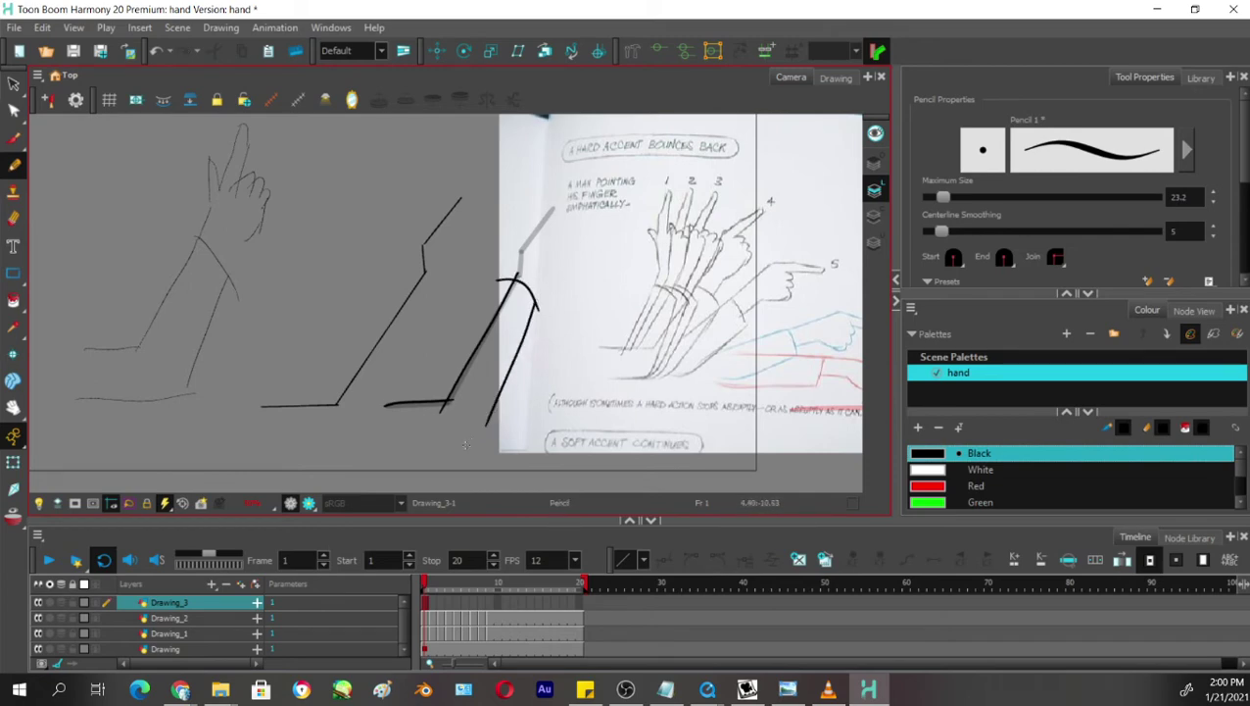
left_click_drag(381, 449, 462, 442)
key("ctrl+z")
key("ctrl+z")
key("ctrl+z")
mouse_move(384, 446)
left_mouse_down()
mouse_move(466, 442)
mouse_move(363, 447)
left_mouse_up()
key("ctrl+z")
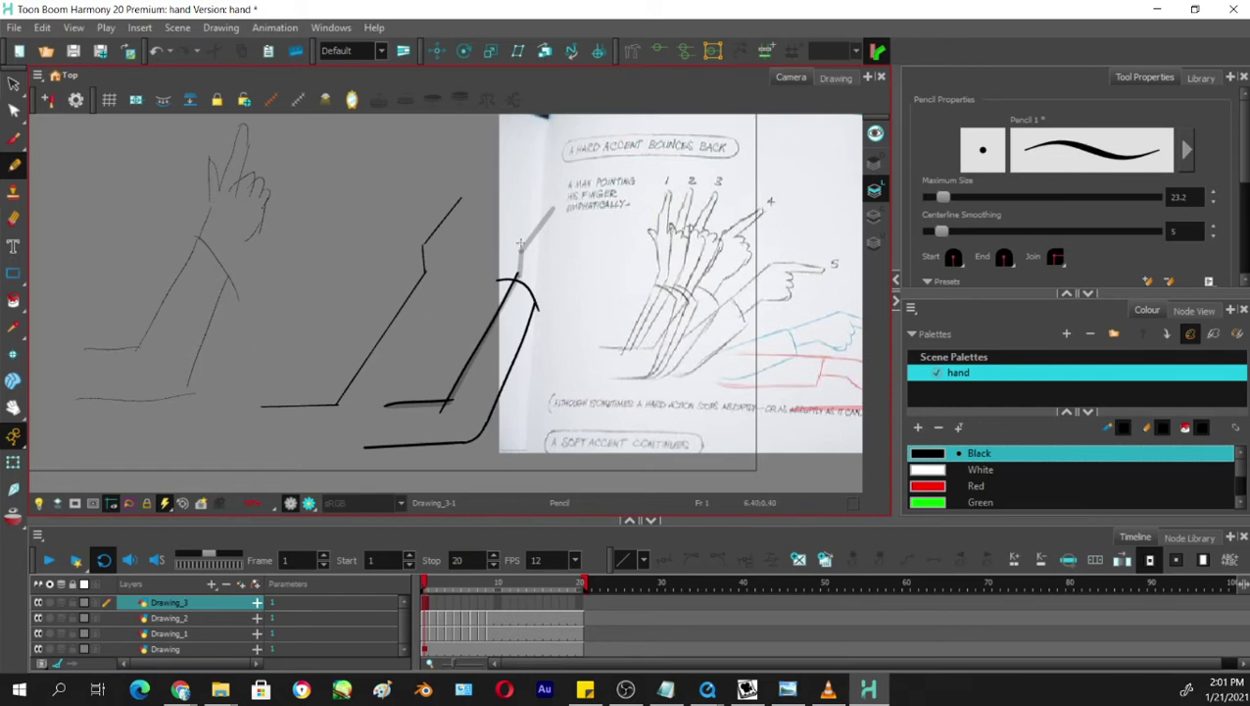
Draw the back of the hand, the thumb and the extended index finger along the guide's finger line.
mouse_move(519, 242)
left_mouse_down()
mouse_move(516, 272)
mouse_move(562, 200)
left_mouse_up()
mouse_move(566, 200)
left_mouse_down()
mouse_move(542, 236)
mouse_move(551, 225)
left_mouse_up()
key("ctrl+z")
mouse_move(520, 241)
left_mouse_down()
mouse_move(532, 213)
mouse_move(560, 203)
mouse_move(524, 218)
mouse_move(534, 253)
mouse_move(549, 212)
mouse_move(532, 239)
left_mouse_up()
key("ctrl+z")
key("ctrl+z")
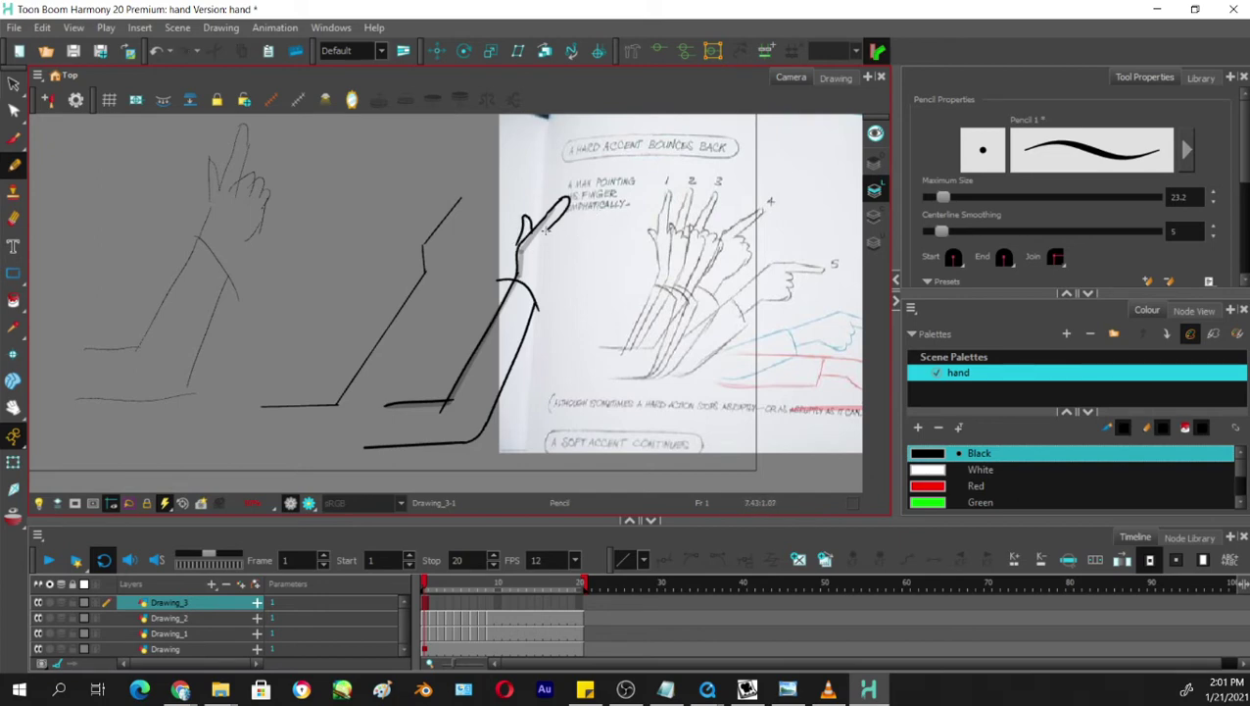
Draw the curled fingers and the palm's lower edge to complete the pointing hand on frame 1.
mouse_move(546, 231)
left_mouse_down()
mouse_move(573, 232)
mouse_move(570, 265)
left_mouse_up()
key("ctrl+z")
key("ctrl+z")
key("ctrl+z")
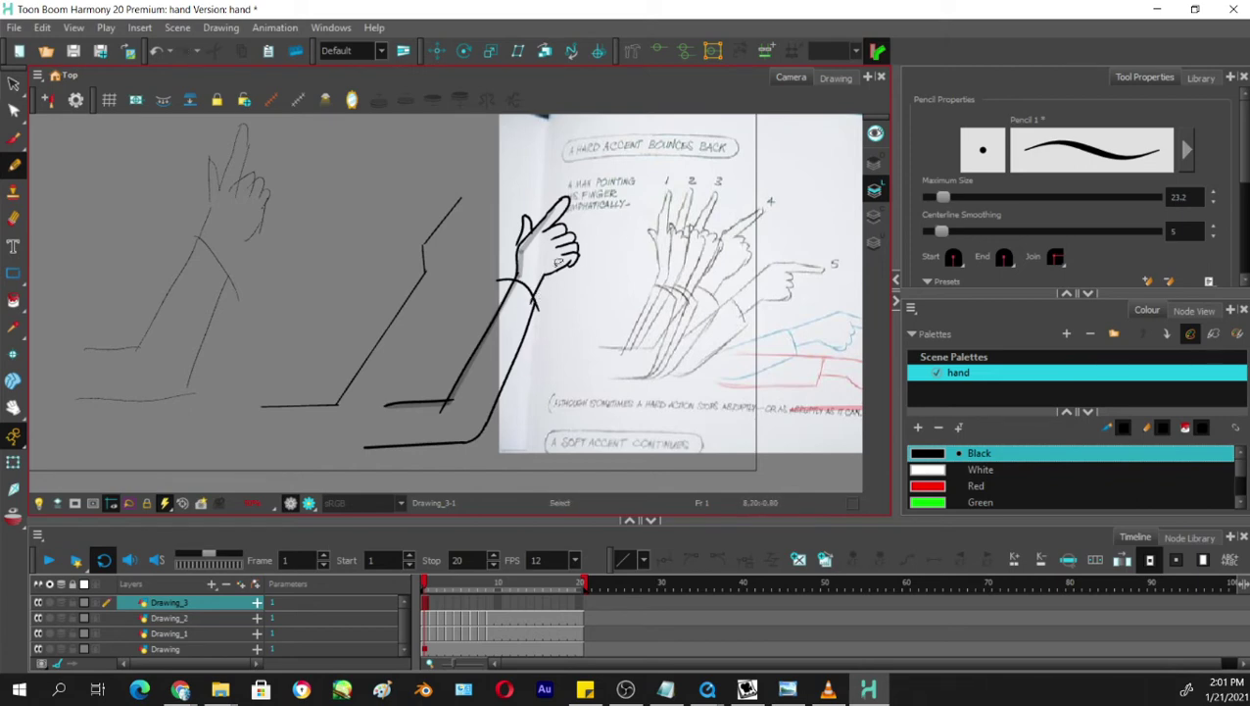
Undo the line joining the palm to the cuff and erase the excess at the wrist end of the sleeve's lower edge.
key("ctrl+z")
key("alt+e")
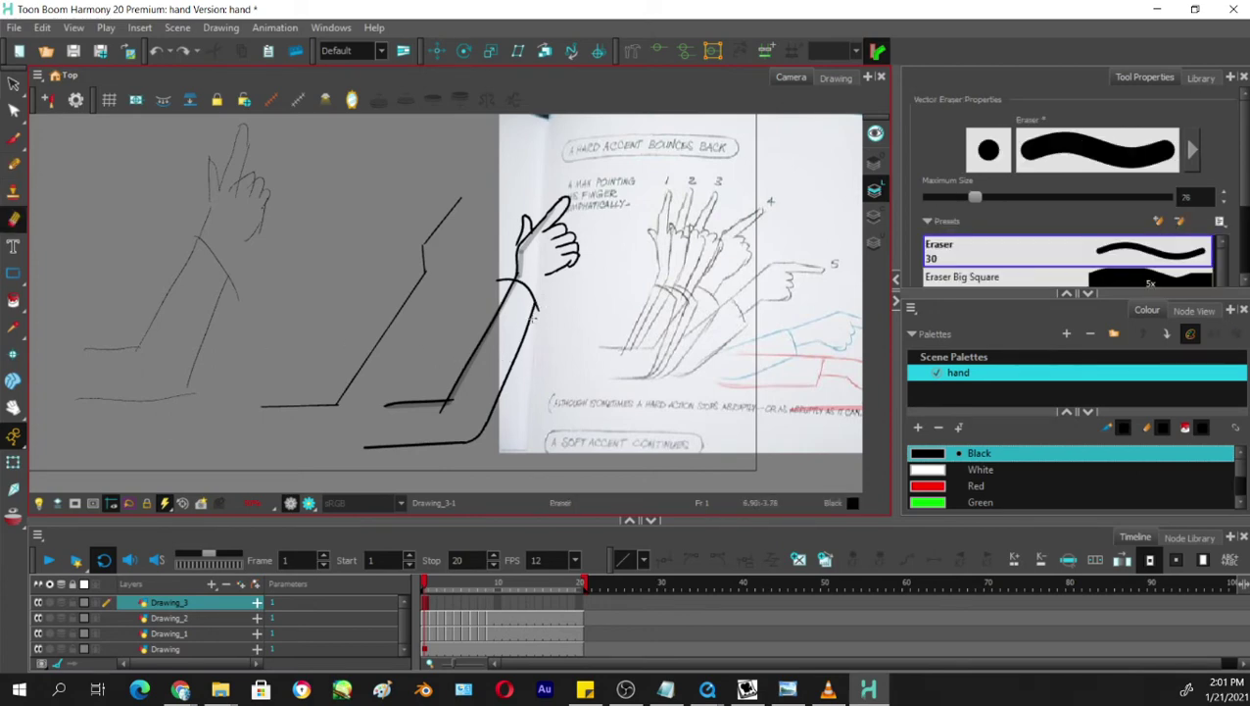
left_click_drag(535, 298, 474, 432)
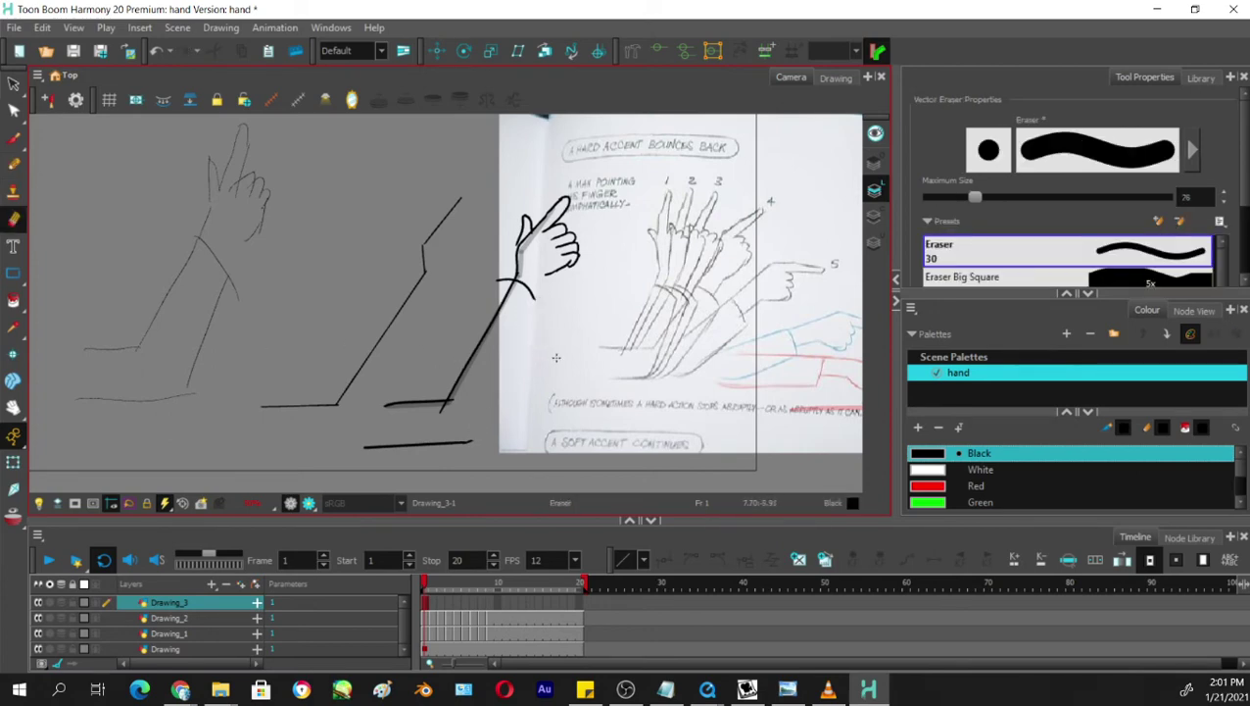
key("ctrl+z")
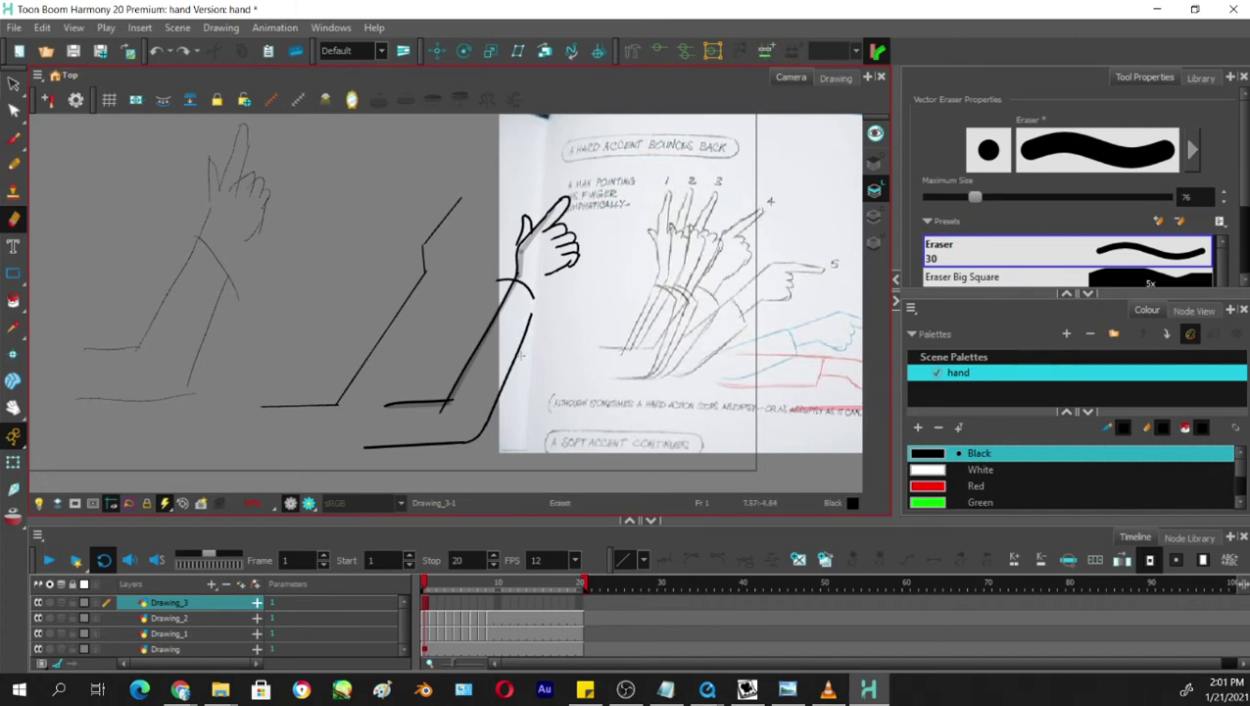
Move the sleeve's lower edge line slightly down and away from the forearm guide.
left_click(14, 83)
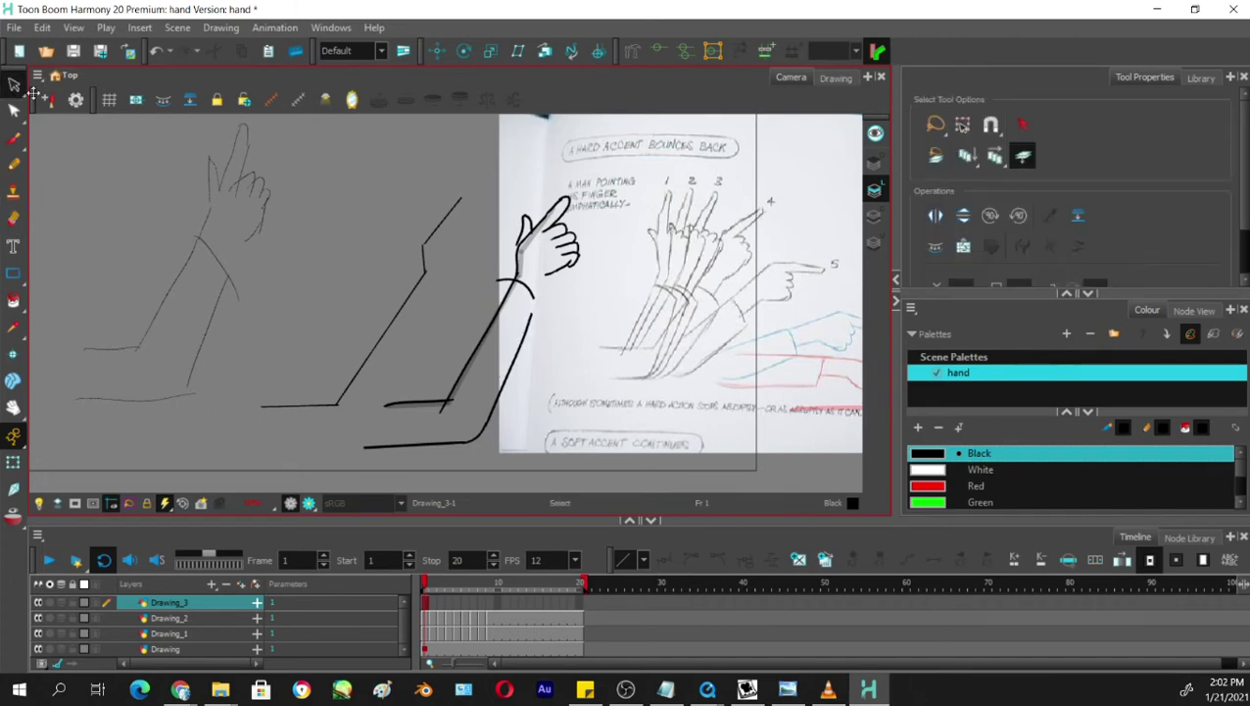
left_click(493, 411)
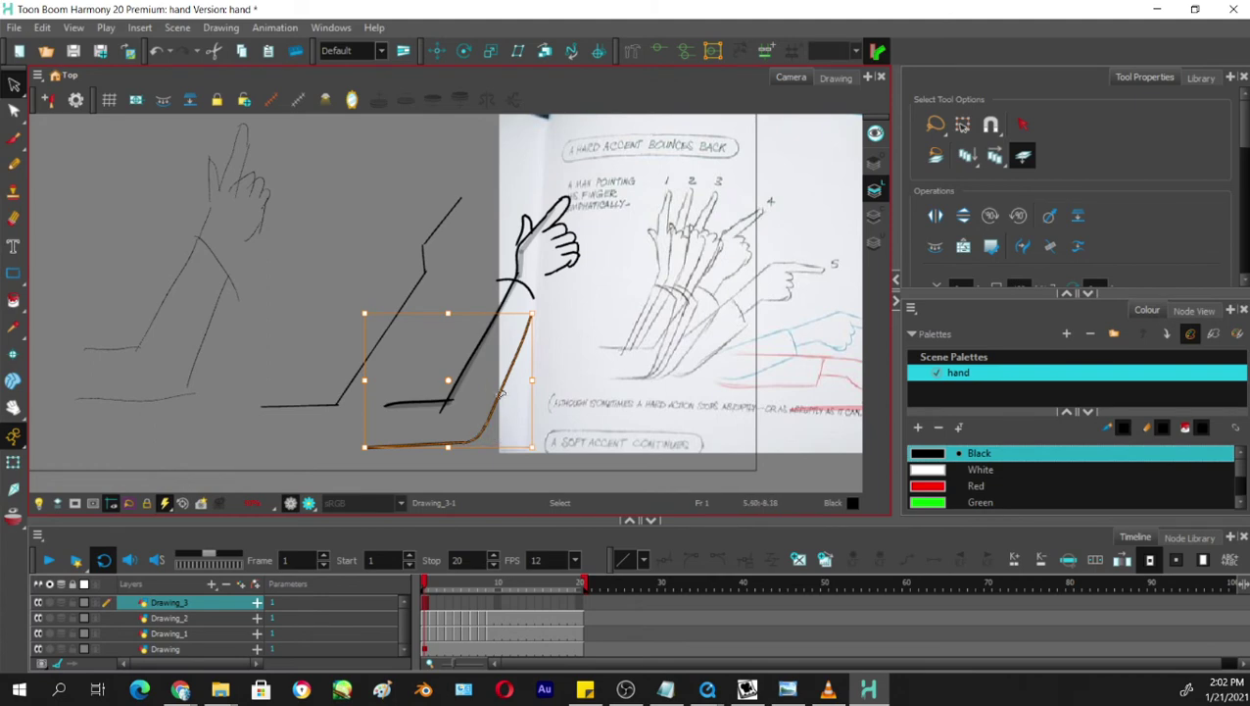
left_click_drag(498, 401, 503, 406)
left_click(577, 320)
Cut away the curved cuff and its leftover stub at the wrist end of the sleeve.
left_click(530, 289)
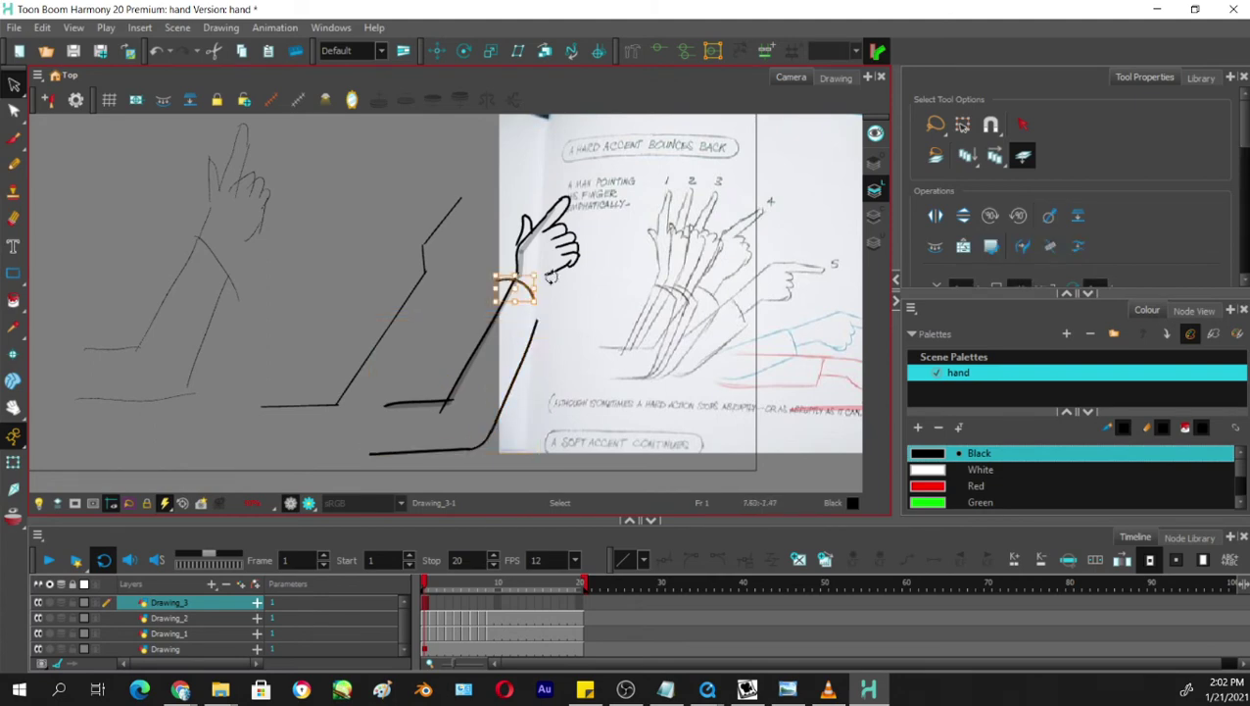
key("alt+t")
mouse_move(518, 312)
left_mouse_down()
mouse_move(506, 273)
mouse_move(515, 318)
left_mouse_up()
key("ctrl+z")
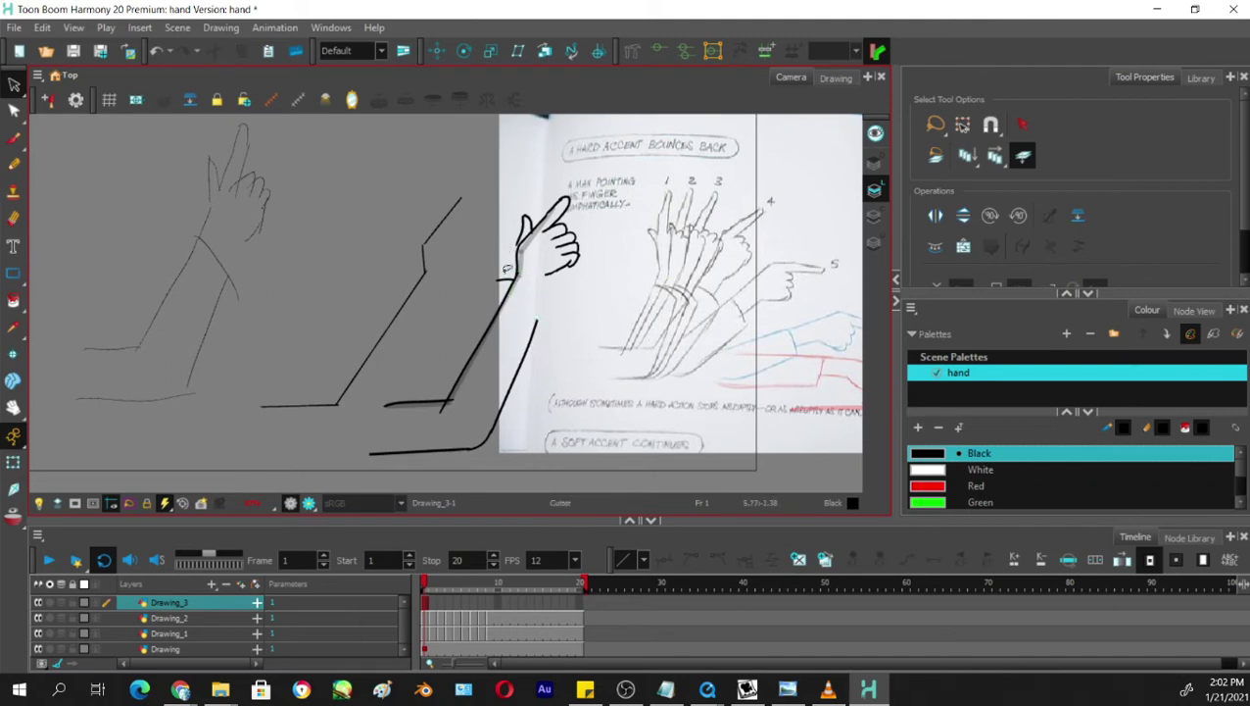
left_click_drag(506, 269, 504, 284)
key("alt+s")
Redraw the cuff across the sleeve opening and draw the lower wrist line from the palm to the cuff.
left_click(13, 164)
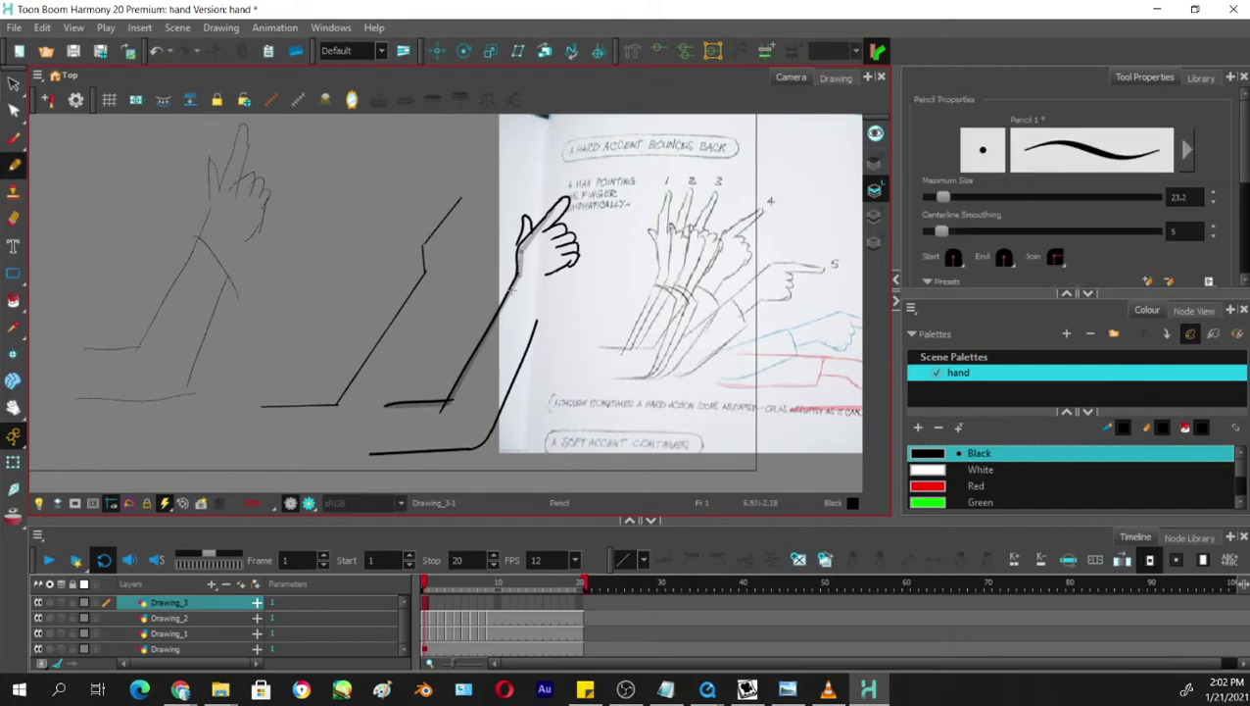
left_click_drag(507, 289, 545, 341)
key("ctrl+z")
key("ctrl+z")
key("alt+/")
left_click_drag(546, 275, 537, 330)
key("ctrl+z")
key("ctrl+z")
key("alt+/")
Trim the overshooting line ends around the cuff and the sleeve's lower edge with the Cutter and Eraser.
key("alt+t")
left_click_drag(533, 323, 510, 286)
key("alt+/")
key("ctrl+z")
key("alt+e")
left_click_drag(549, 349, 546, 316)
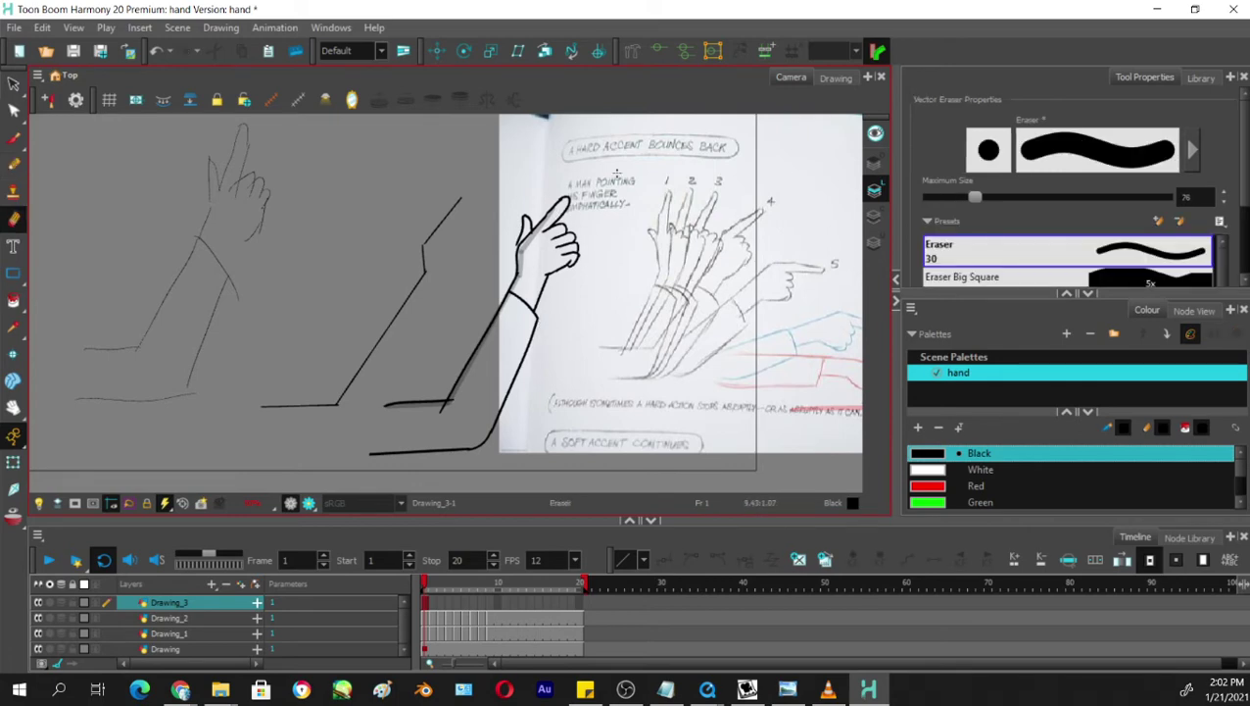
Go to frame 2 of Drawing_3 and turn on the onion skin to show the frame 1 drawing.
left_click(435, 603)
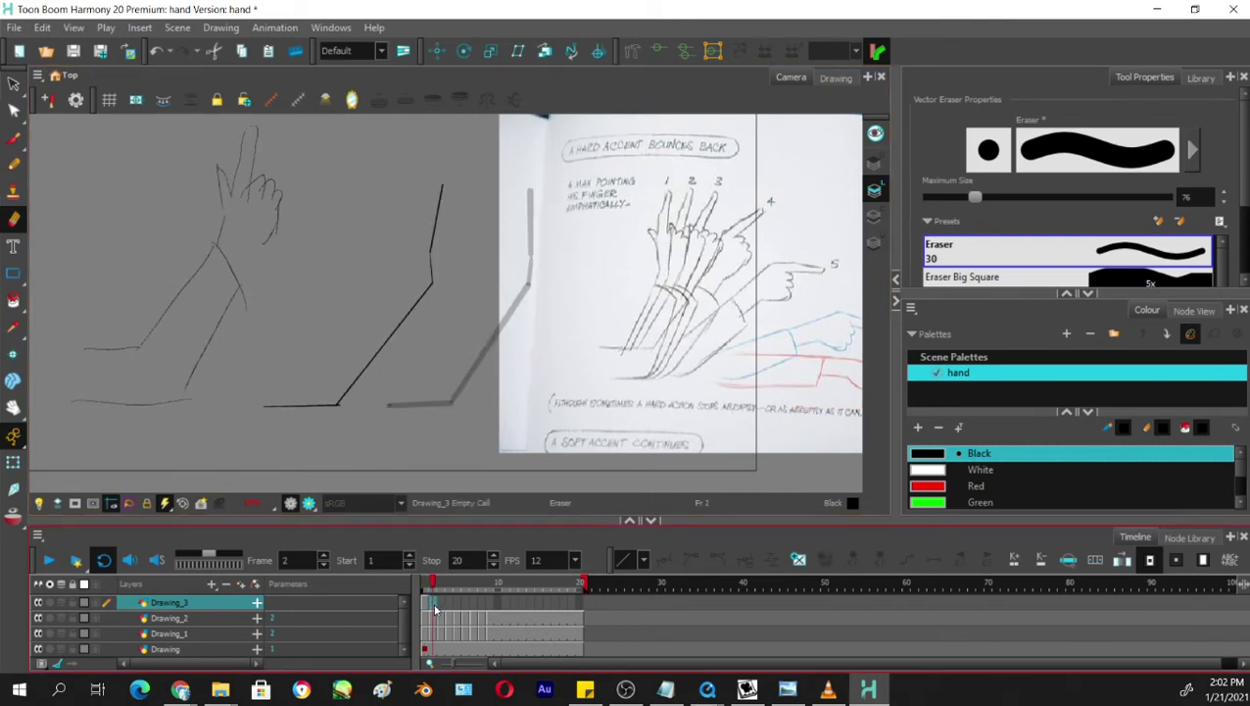
left_click_drag(435, 580, 432, 585)
left_click(13, 520)
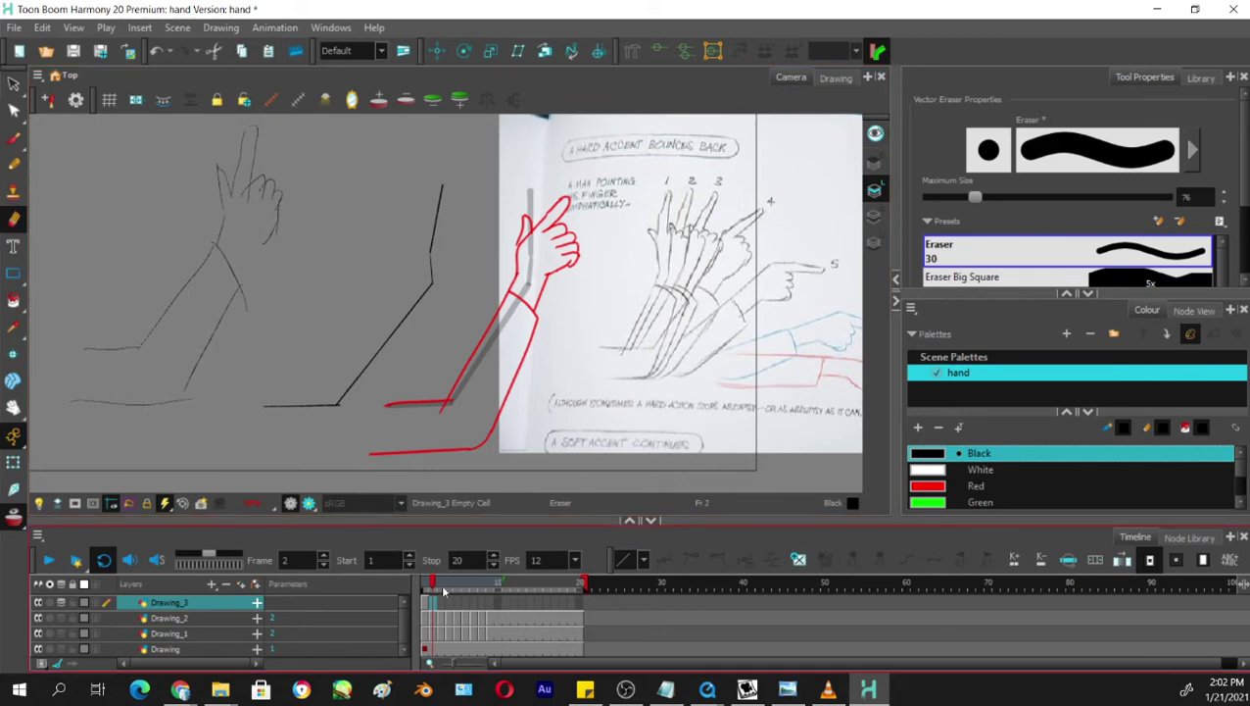
left_click(14, 164)
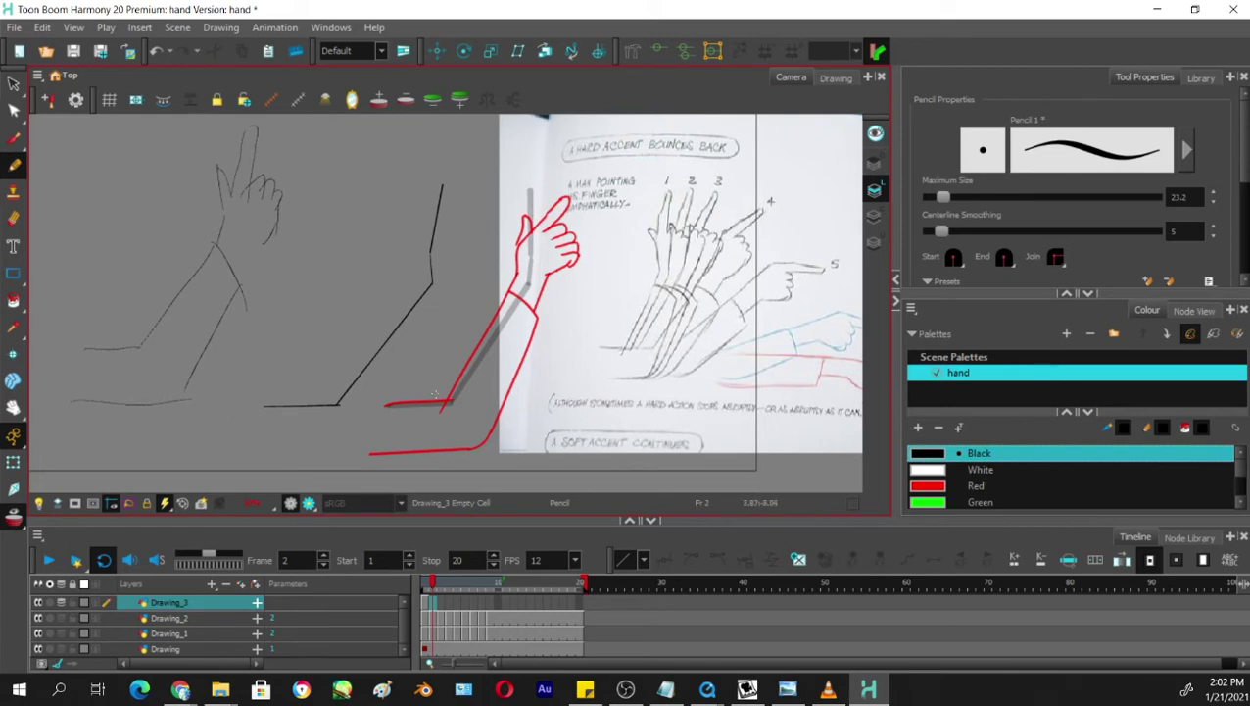
Draw the forearm's upper edge on frame 2 from the wrist to the elbow along the guide line.
left_click_drag(529, 284, 452, 399)
key("ctrl+z")
left_click_drag(529, 283, 447, 397)
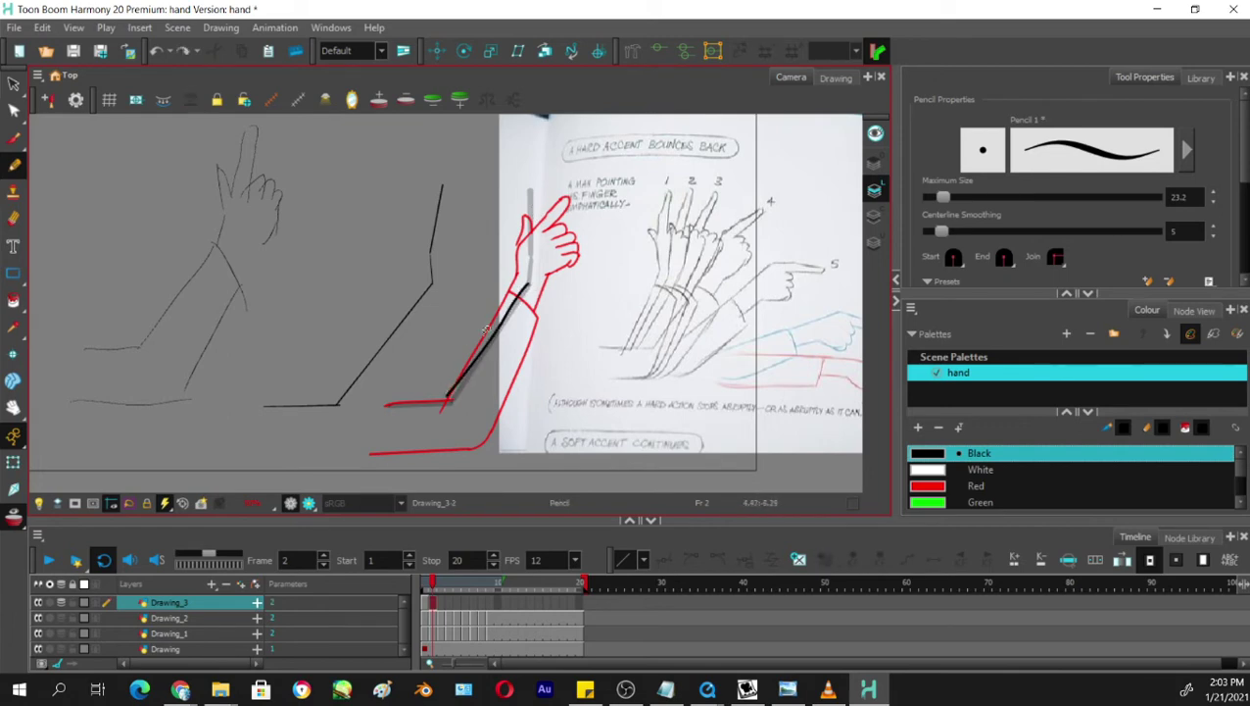
key("ctrl+z")
left_click_drag(530, 280, 454, 398)
key("ctrl+z")
left_click_drag(530, 284, 450, 399)
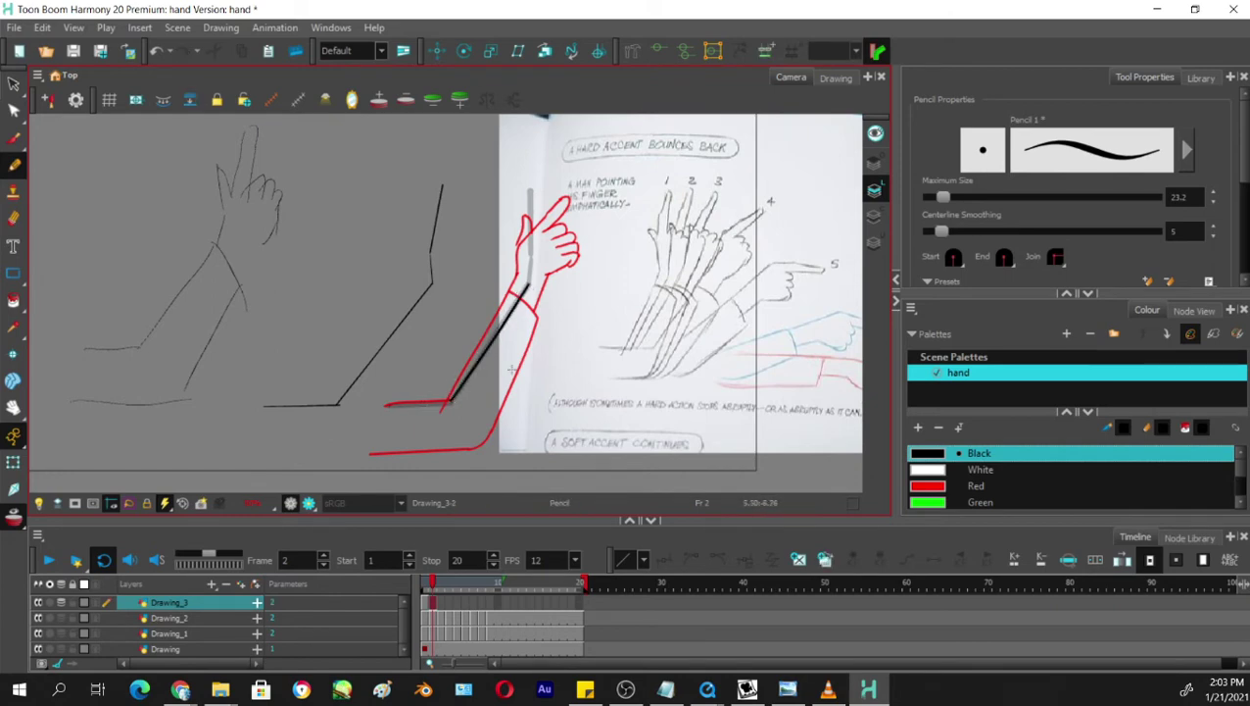
key("ctrl+z")
left_click_drag(530, 282, 446, 407)
key("ctrl+z")
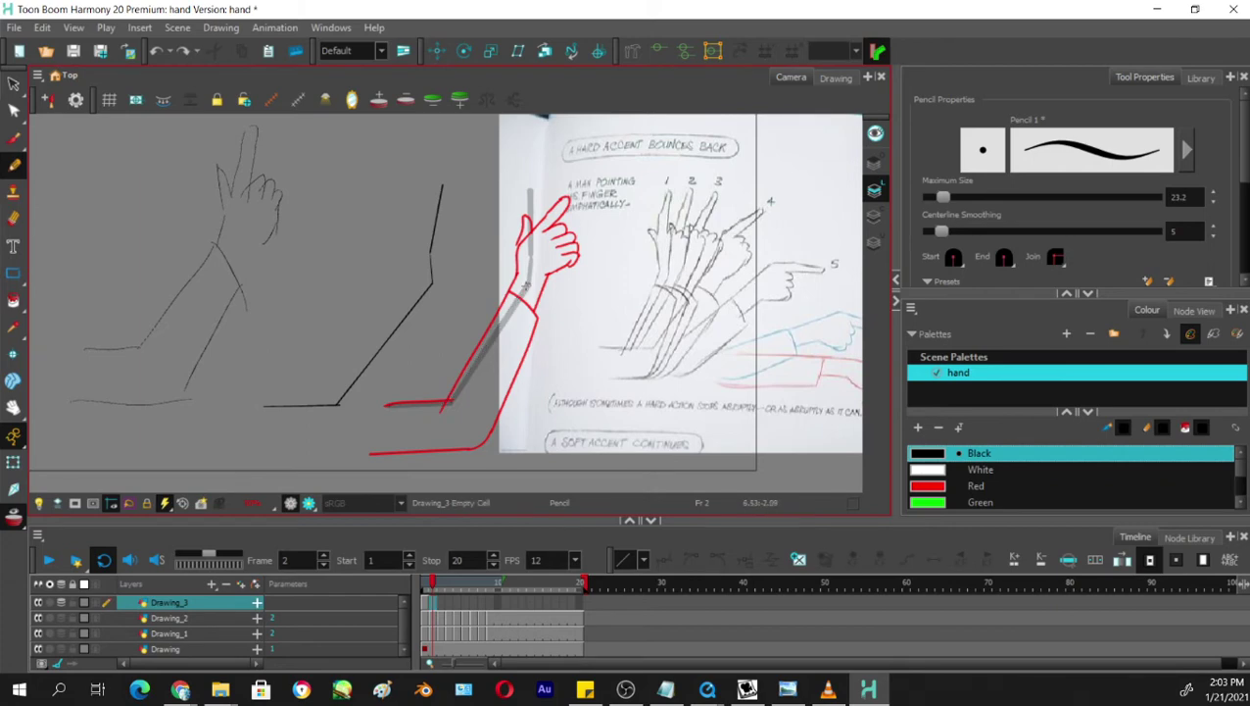
left_click_drag(527, 285, 444, 410)
key("ctrl+z")
mouse_move(528, 285)
left_mouse_down()
mouse_move(443, 415)
mouse_move(383, 405)
left_mouse_up()
key("ctrl+z")
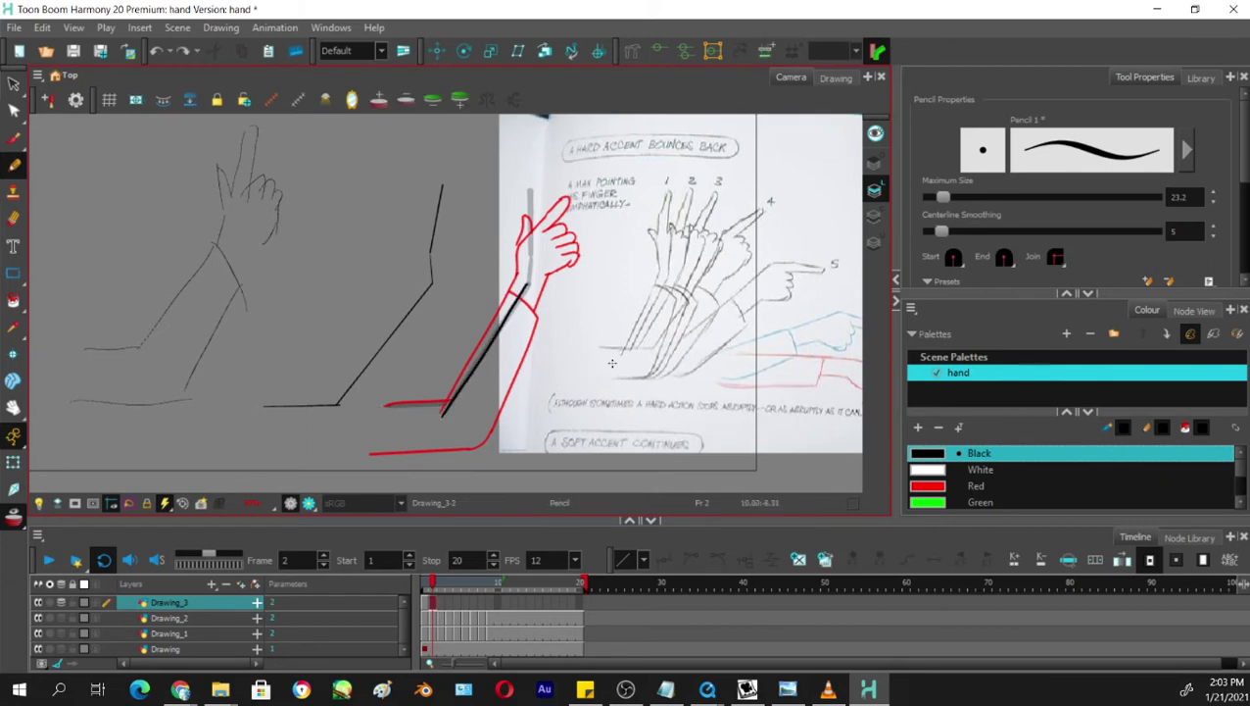
Draw the upper arm's top edge and underside on frame 2, following the guide and the onion-skinned frame 1 lines.
mouse_move(619, 395)
left_mouse_down()
mouse_move(651, 404)
mouse_move(639, 231)
left_mouse_up()
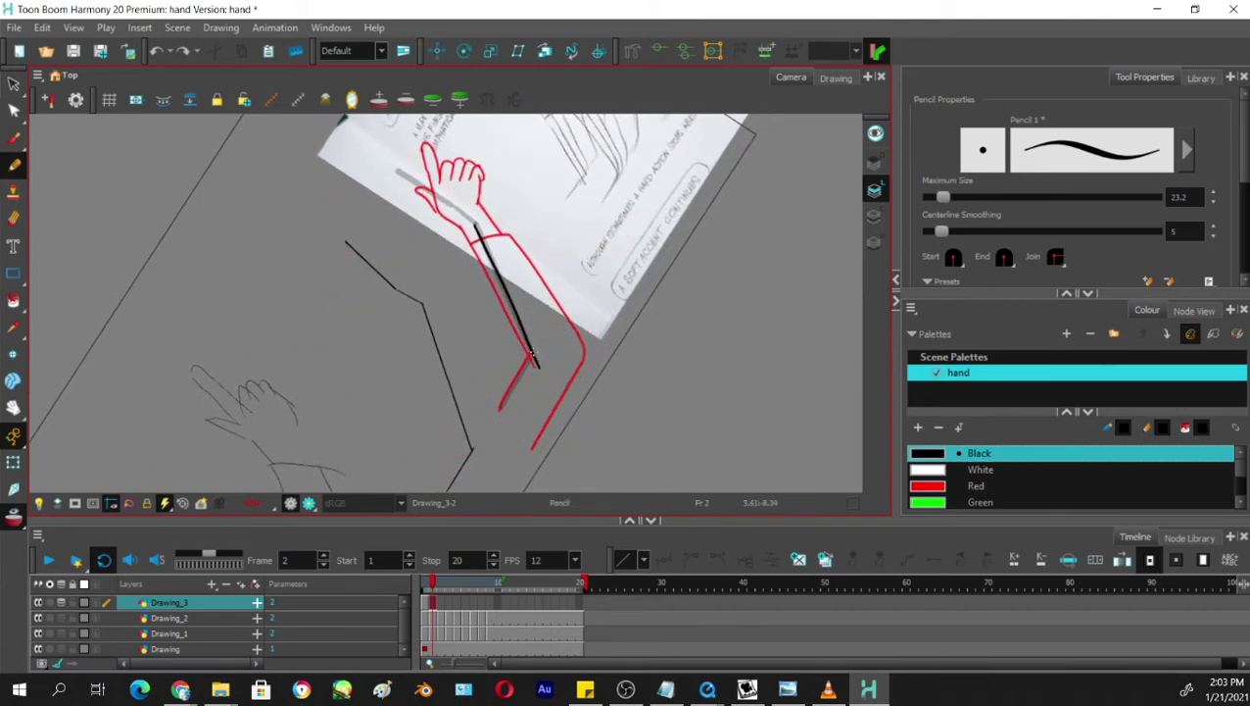
left_click_drag(524, 365, 494, 413)
key("ctrl+z")
left_click_drag(535, 361, 492, 411)
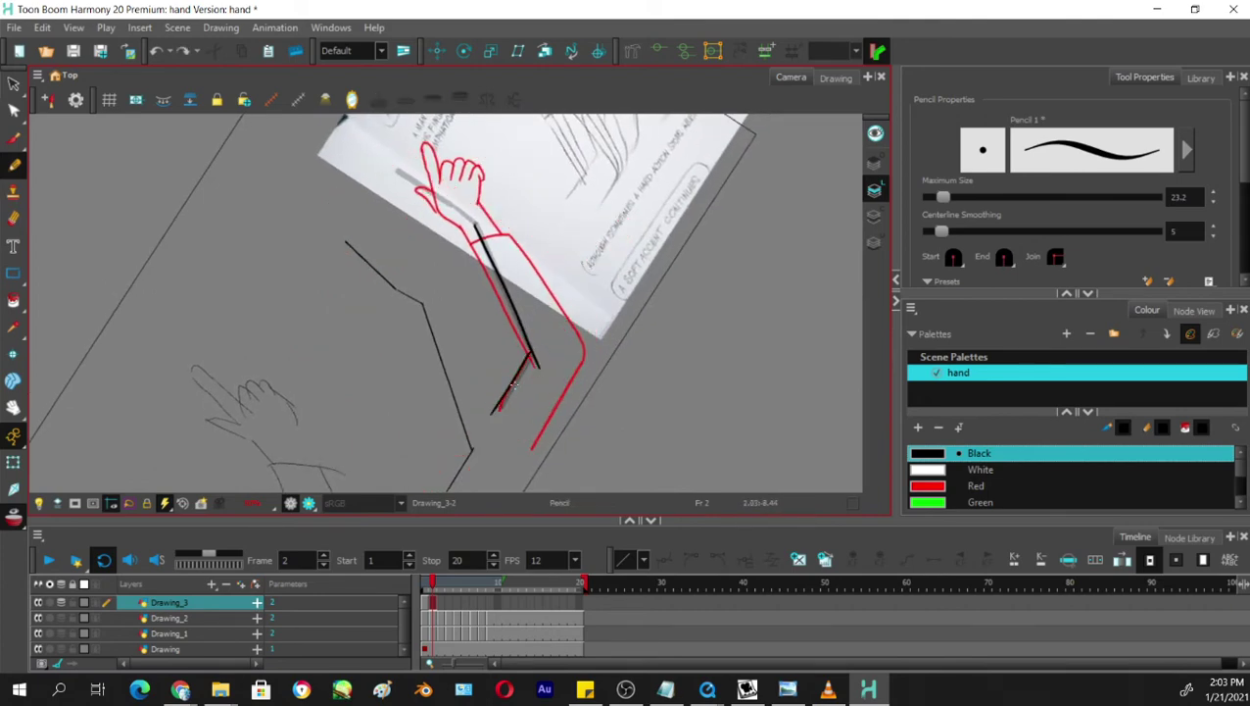
left_click_drag(588, 286, 580, 313)
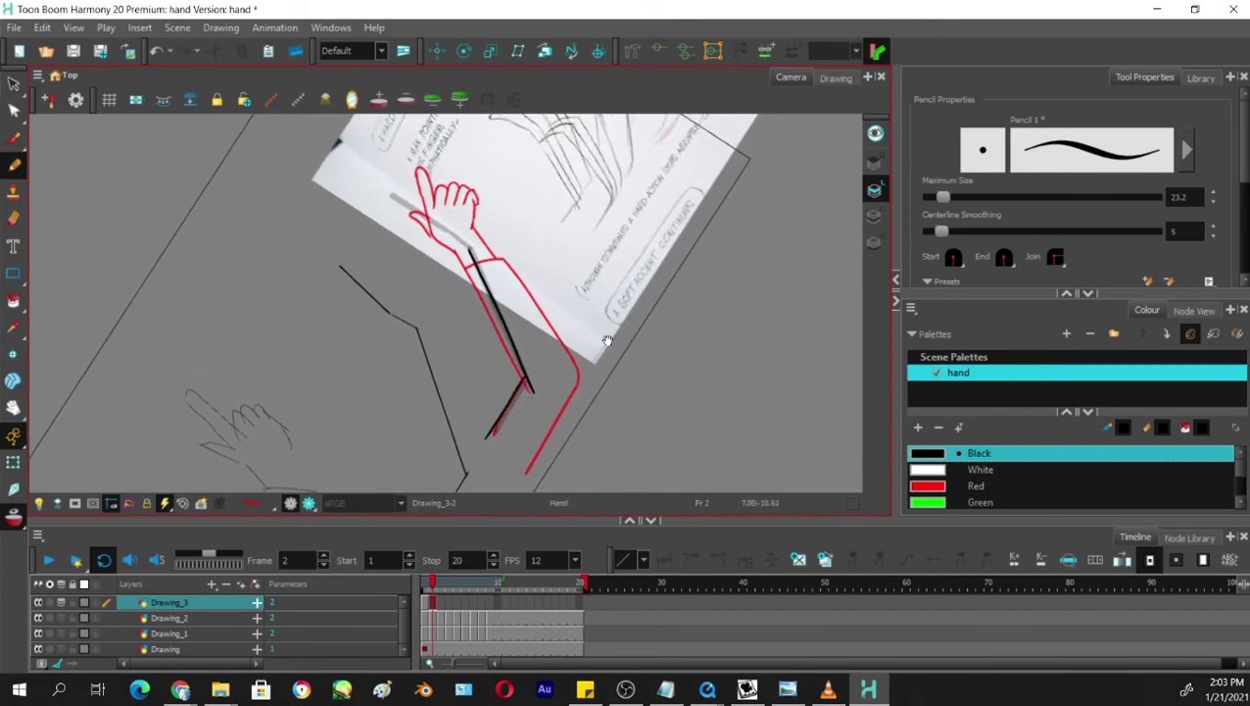
left_click_drag(578, 386, 528, 466)
key("ctrl+z")
key("ctrl+shift+z")
mouse_move(639, 345)
left_mouse_down()
mouse_move(567, 429)
mouse_move(478, 449)
left_mouse_up()
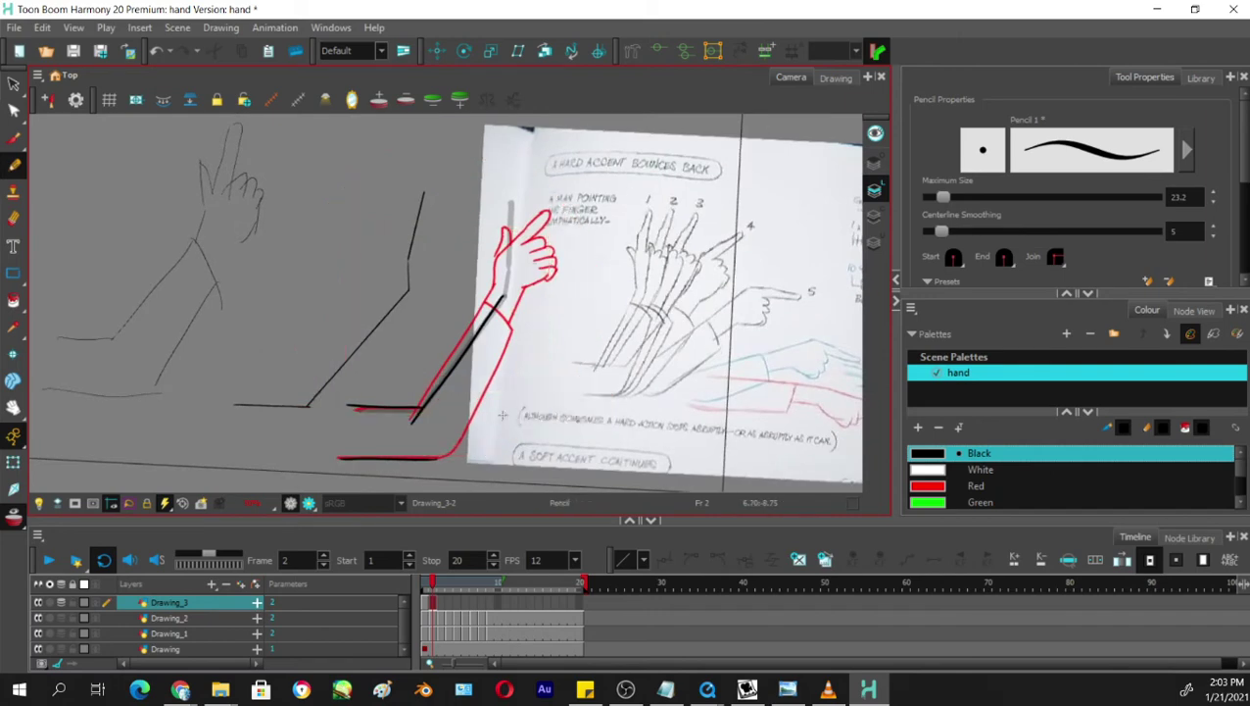
Draw the back of the hand and the upright index finger on frame 2 around the guide's finger line.
left_click_drag(509, 201, 506, 283)
left_click_drag(508, 199, 524, 202)
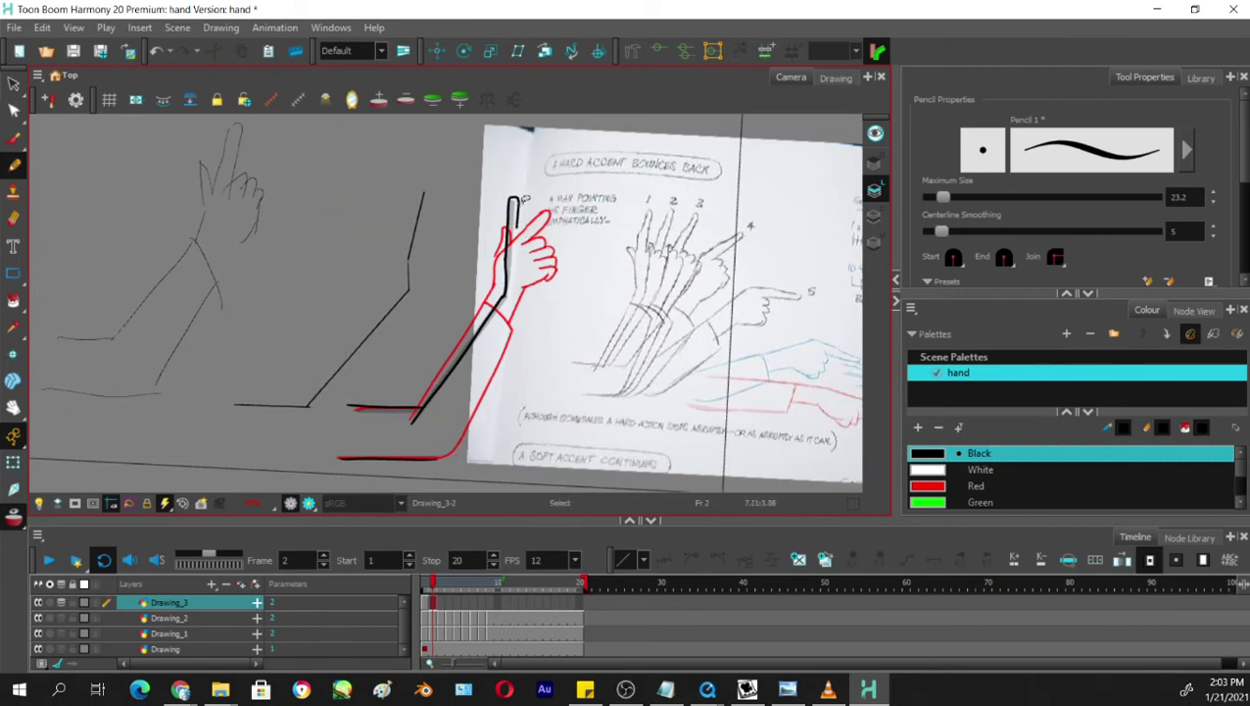
key("ctrl+z")
left_click_drag(510, 198, 519, 240)
key("ctrl+z")
key("ctrl+z")
key("ctrl+z")
key("ctrl+z")
Draw the curved cuff and the sleeve's lower edge down to the elbow on frame 2.
left_click_drag(487, 304, 521, 352)
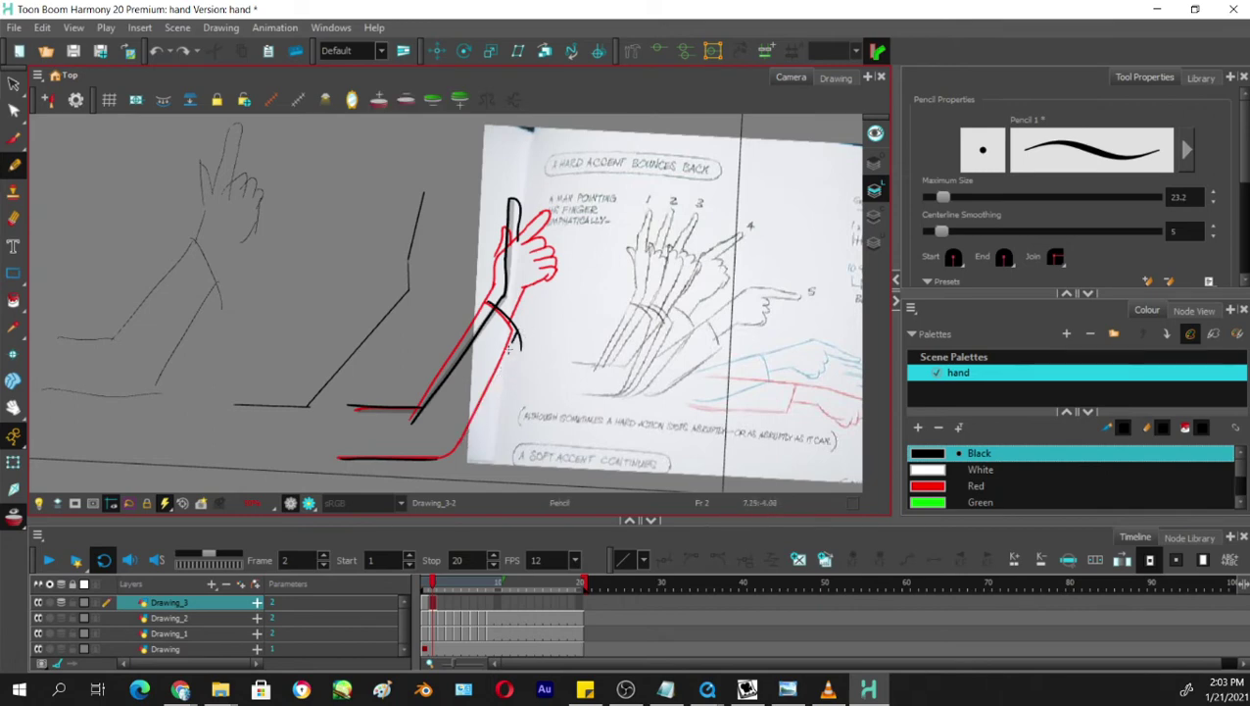
left_click_drag(509, 349, 462, 440)
key("ctrl+z")
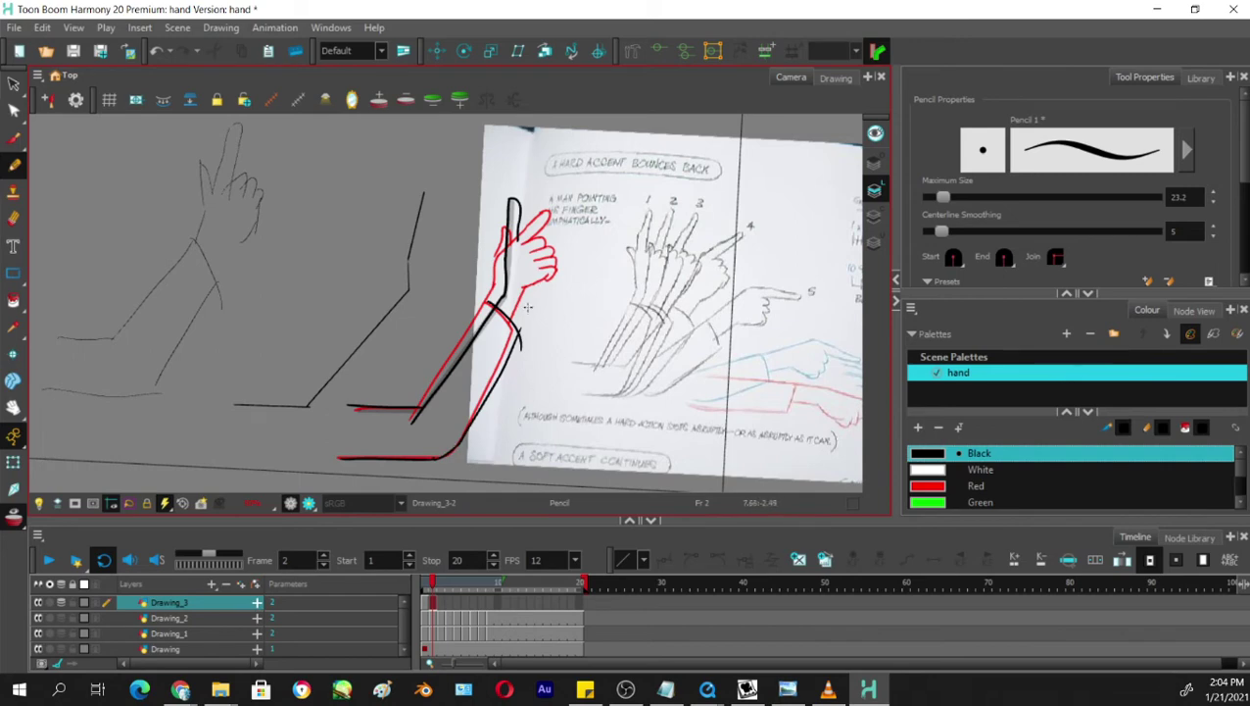
Draw the curled fingers and the palm's lower edge down to the cuff on frame 2.
left_click_drag(528, 308, 516, 329)
key("ctrl+z")
key("alt+/")
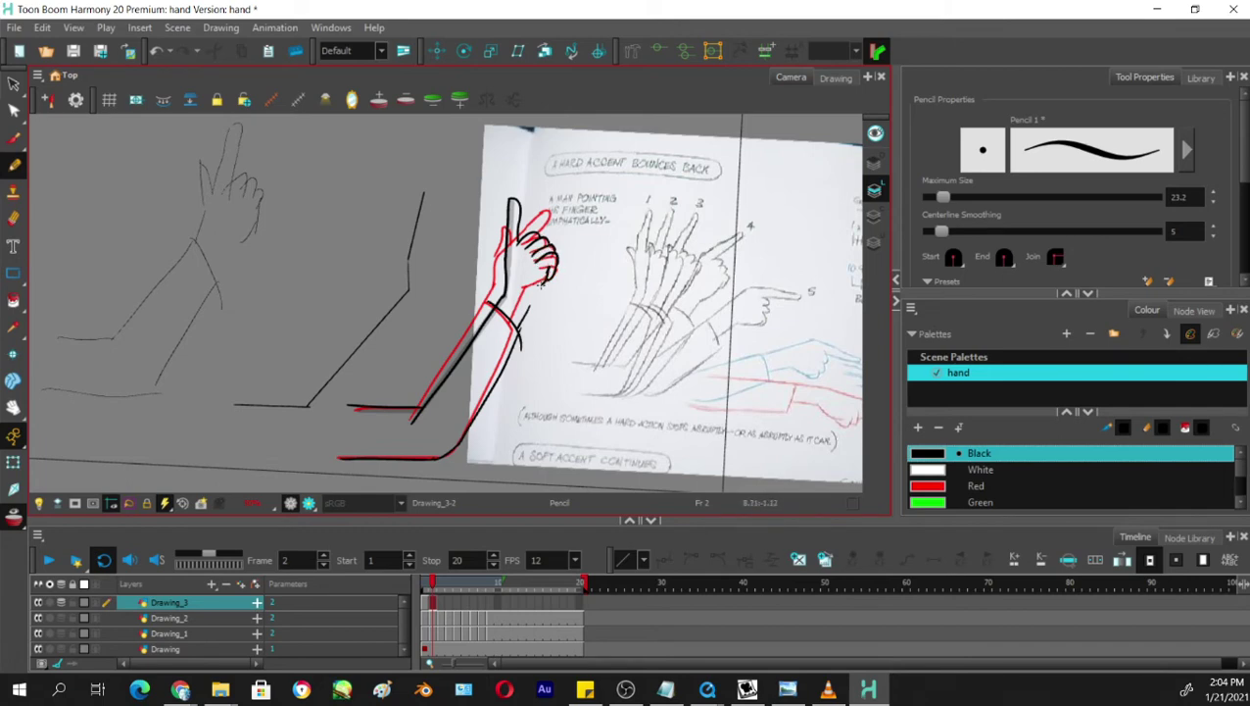
left_click_drag(534, 291, 530, 303)
Compare frames 1 and 2, then erase and redraw the outer ends of the curled fingers on frame 1.
left_click(14, 516)
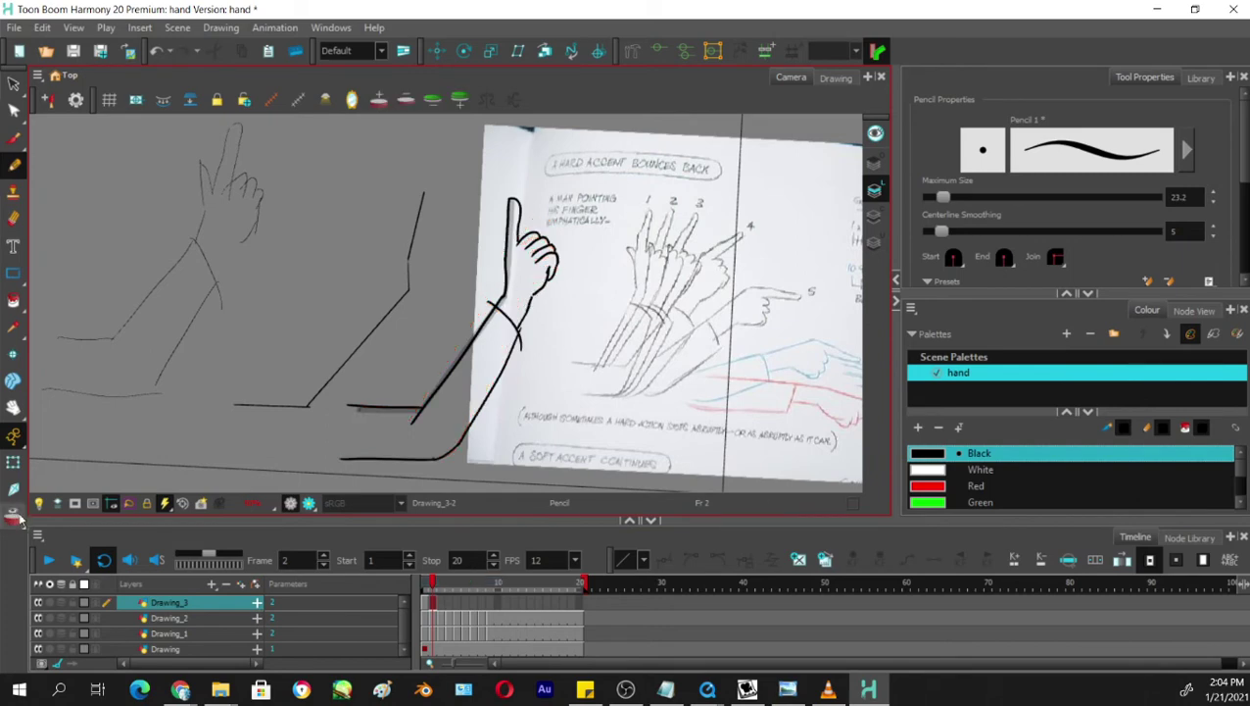
left_click_drag(432, 585, 427, 583)
key("alt+o")
key("alt+o")
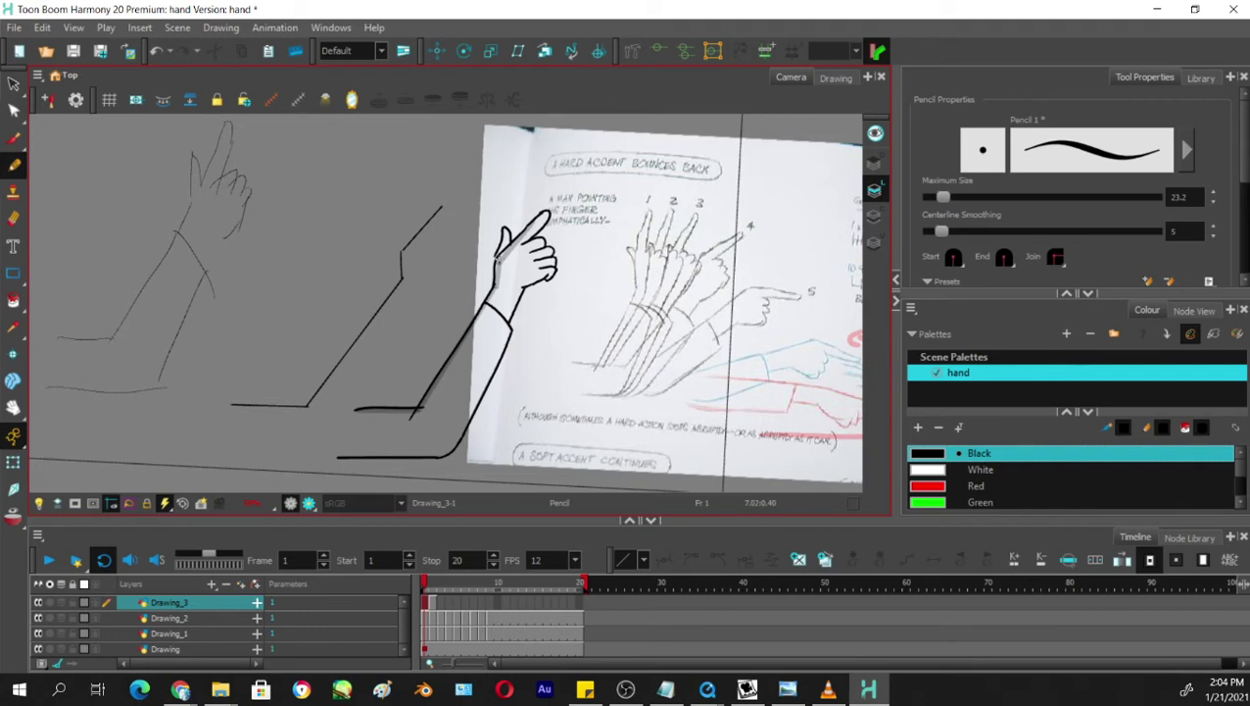
key("alt+e")
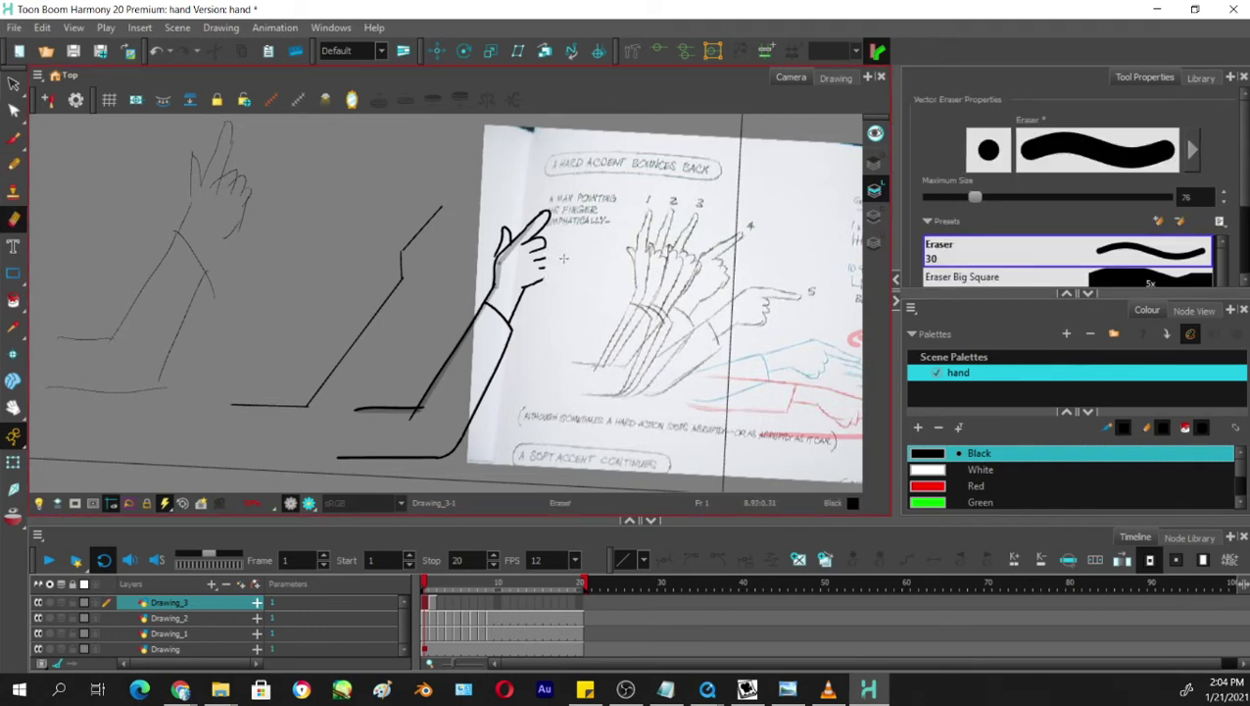
left_click(16, 163)
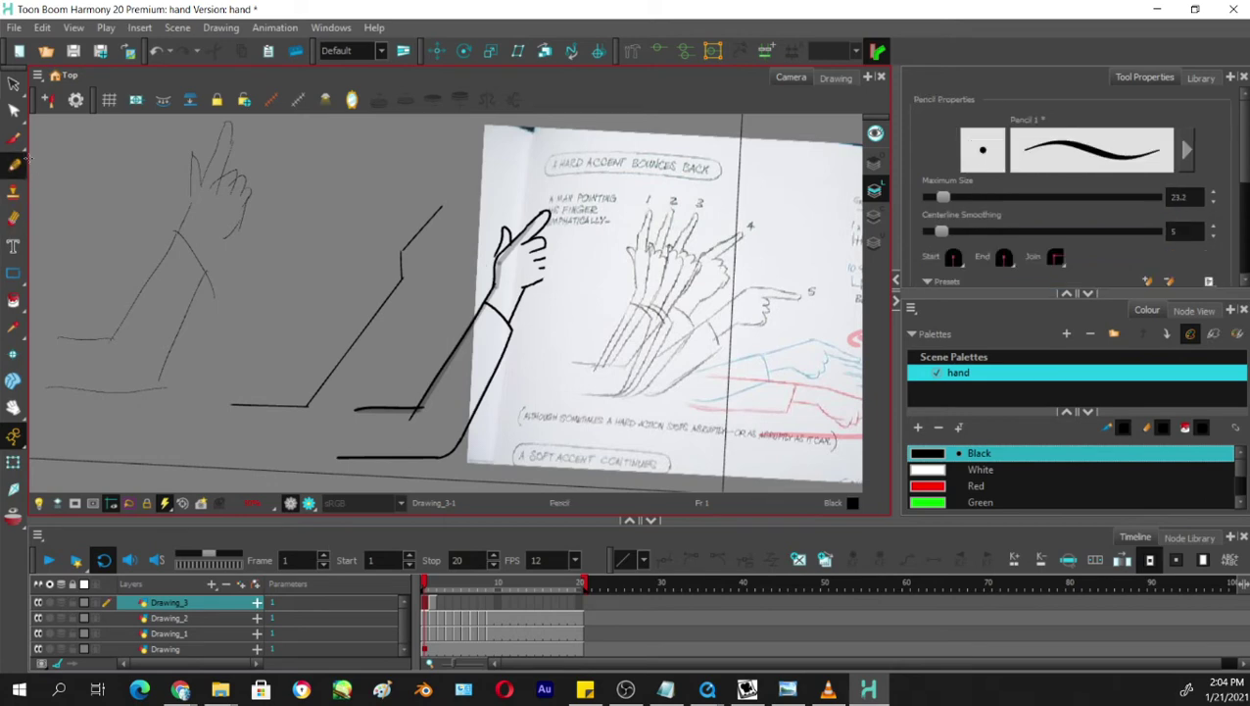
left_click(14, 515)
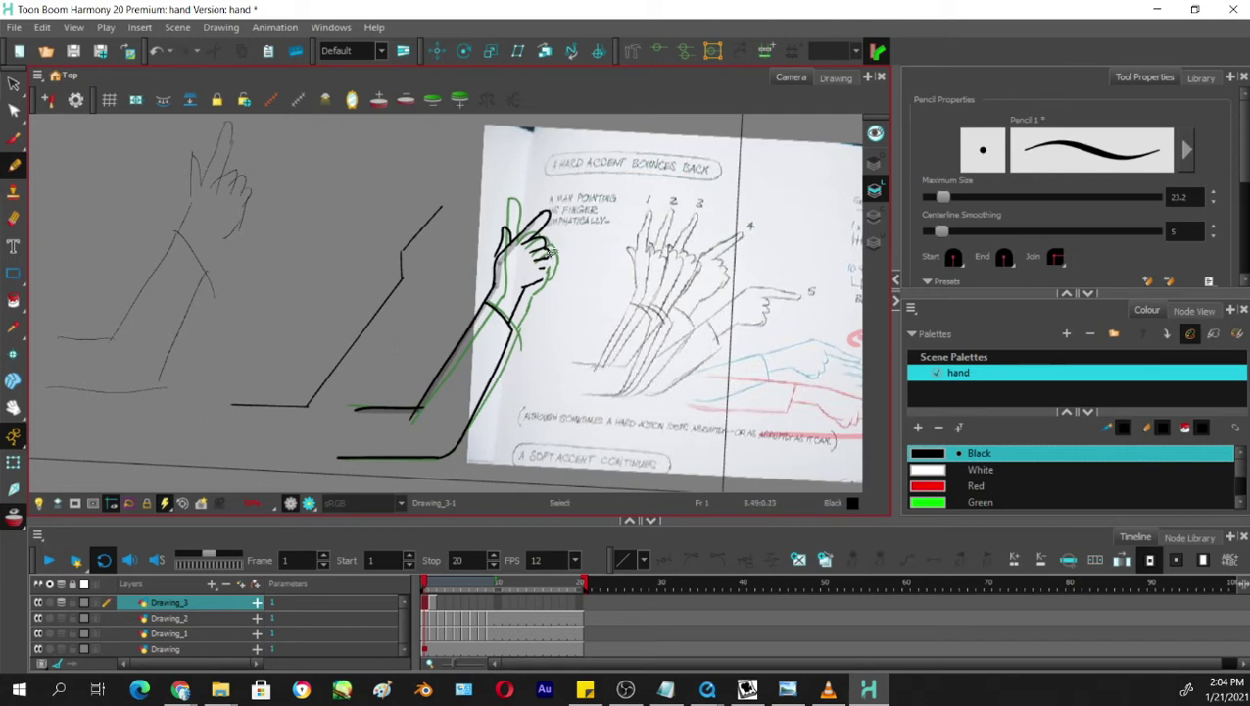
key("ctrl+z")
left_click(432, 583)
left_click(425, 583)
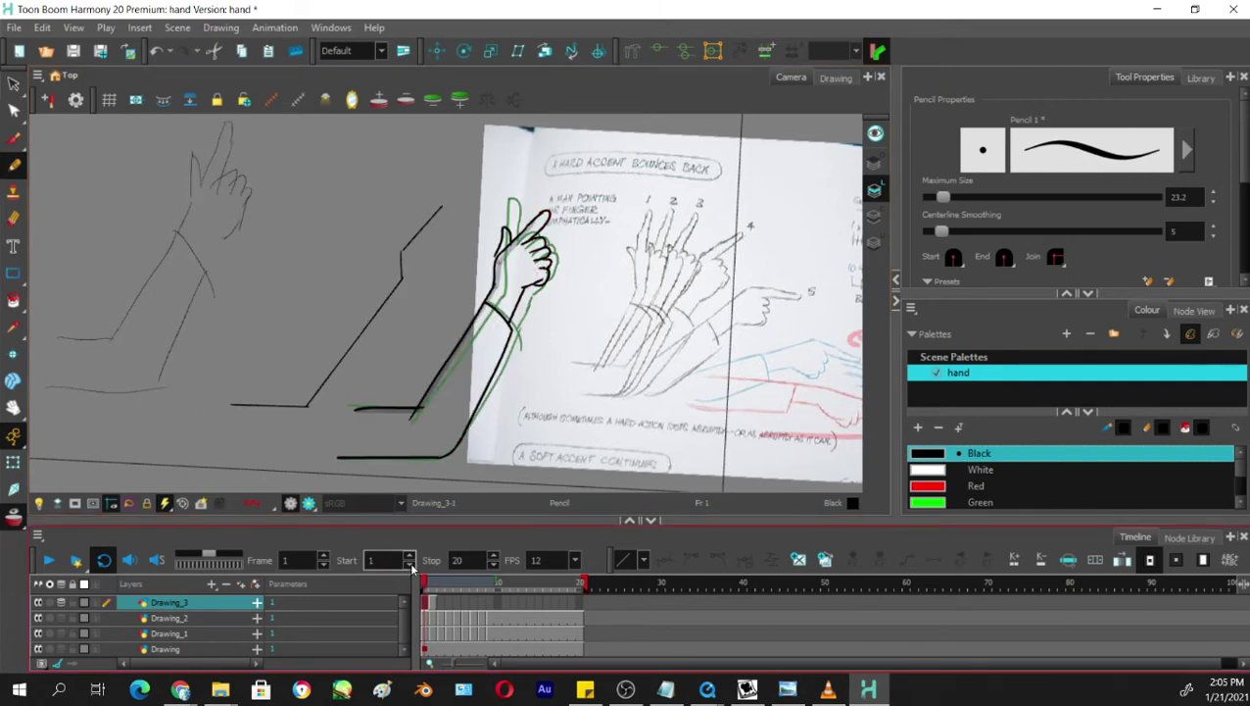
left_click(14, 516)
left_click_drag(427, 590, 427, 588)
left_click(434, 586)
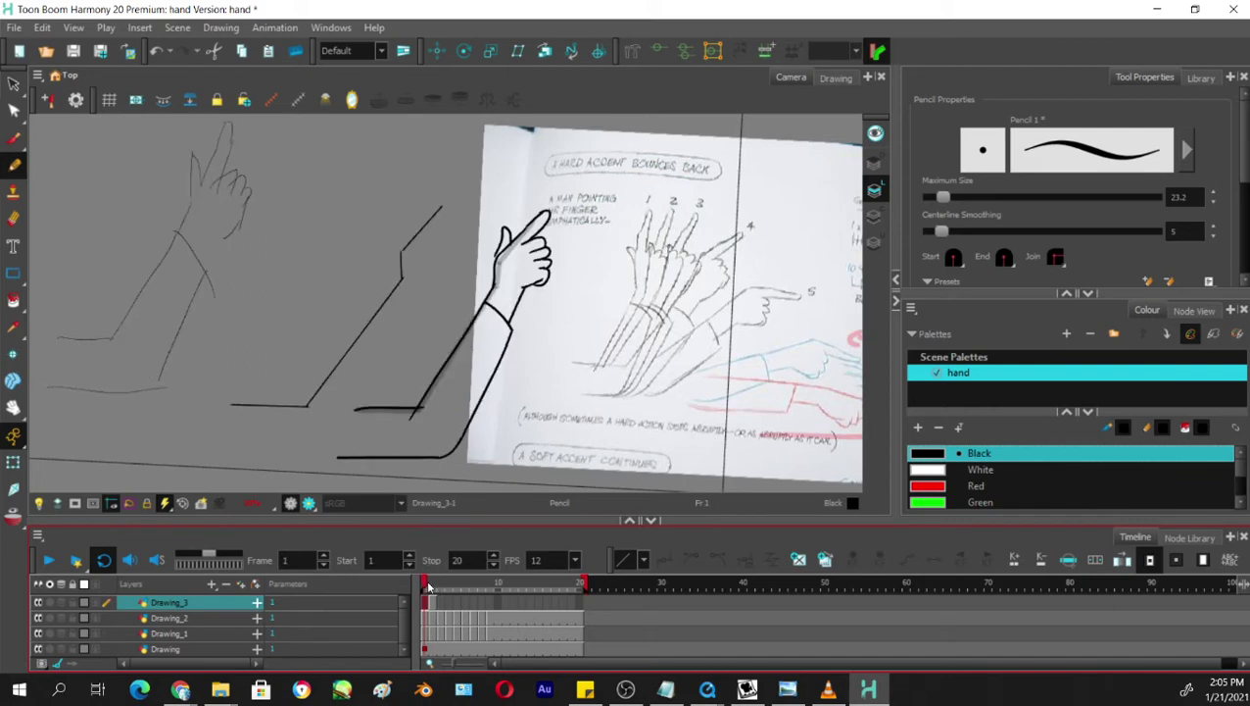
Show the earlier drawings with onion skin on frame 3 and draw the forearm's upper edge from wrist to elbow along the guide.
left_click(443, 602)
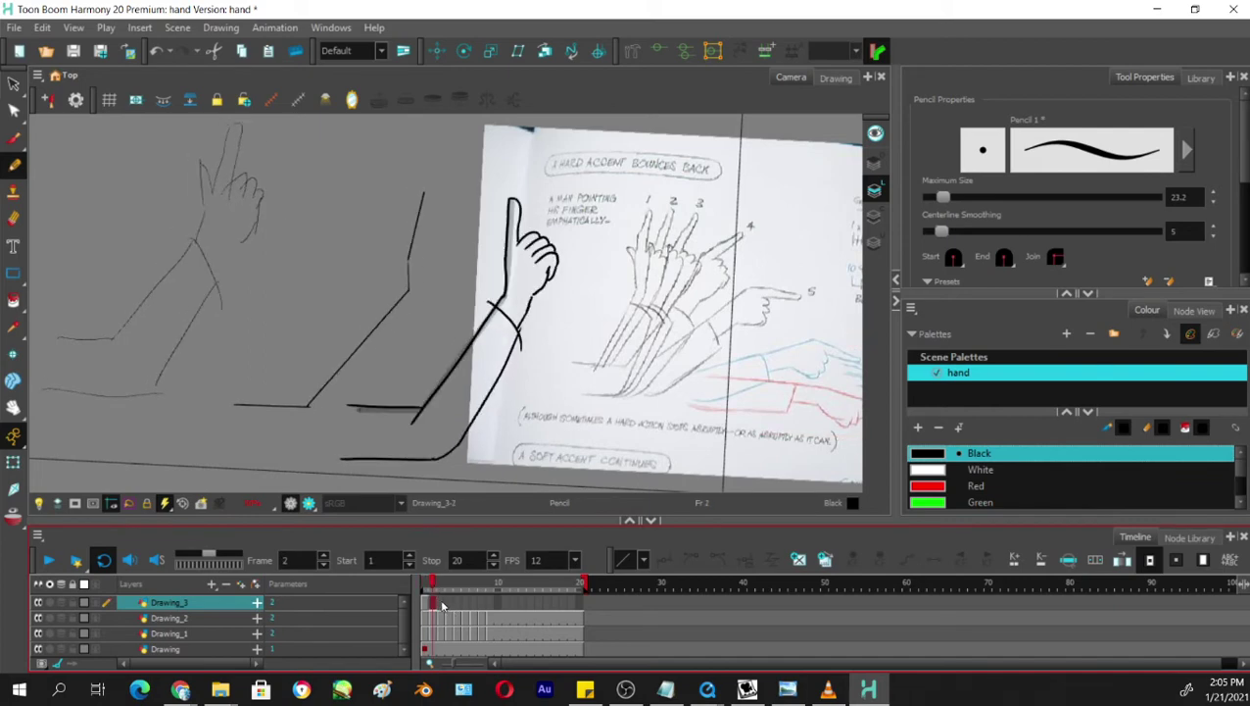
left_click(13, 516)
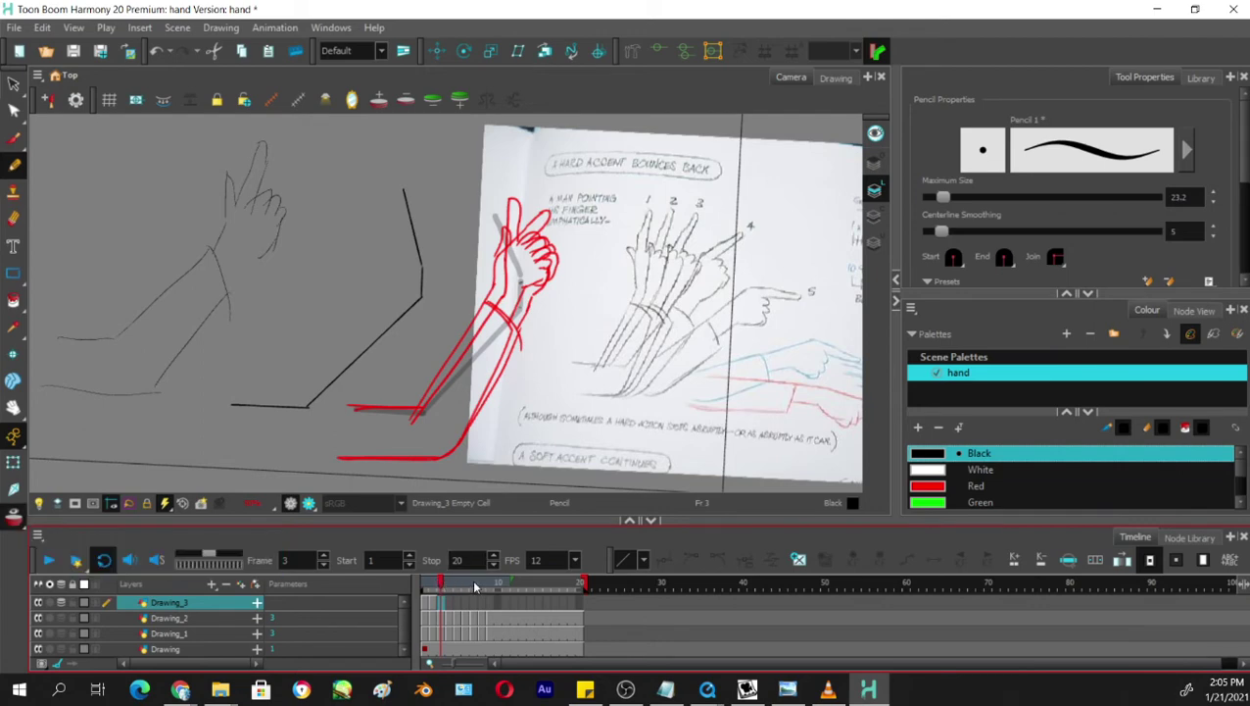
left_click_drag(471, 579, 442, 588)
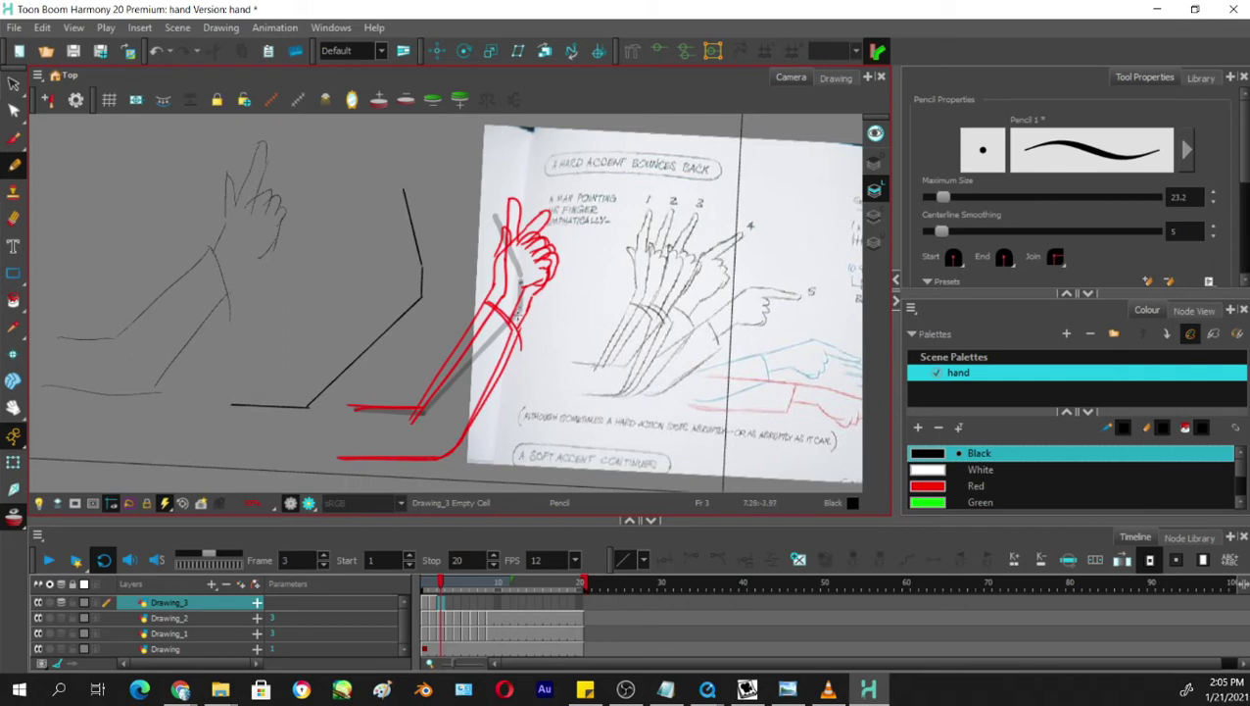
mouse_move(521, 312)
left_mouse_down()
mouse_move(424, 385)
mouse_move(485, 354)
mouse_move(422, 413)
left_mouse_up()
key("ctrl+z")
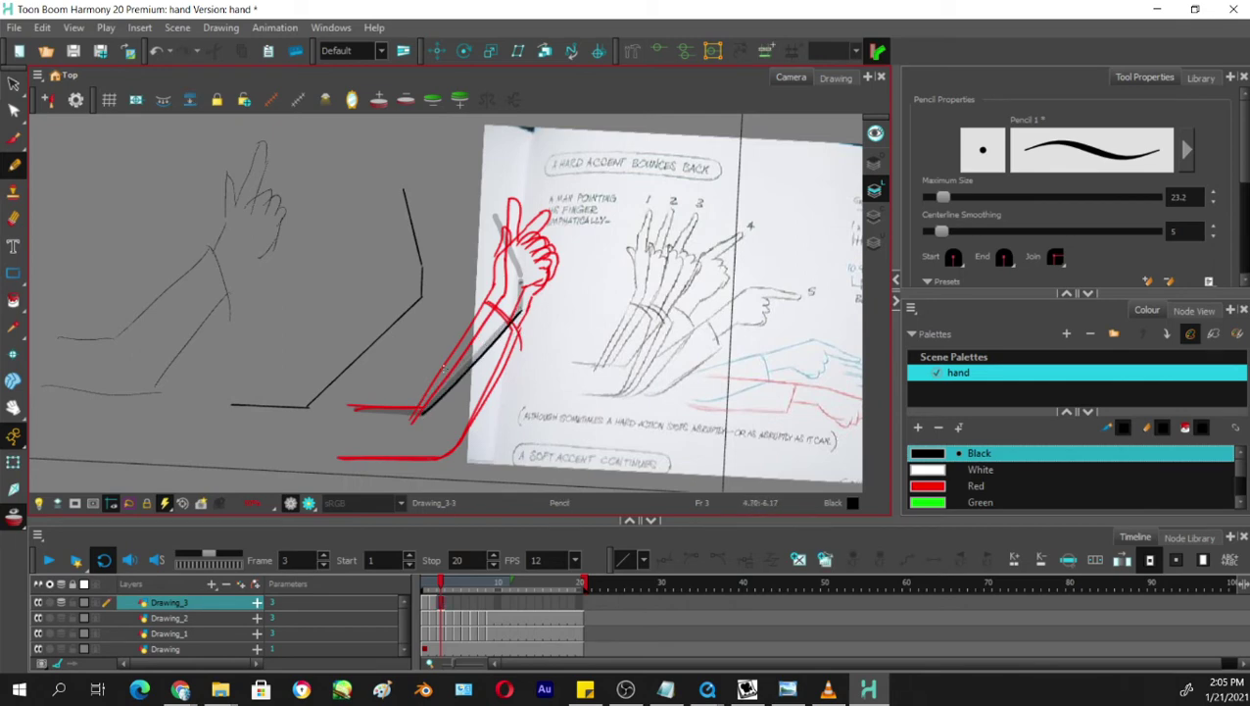
key("ctrl+z")
left_click_drag(518, 311, 418, 410)
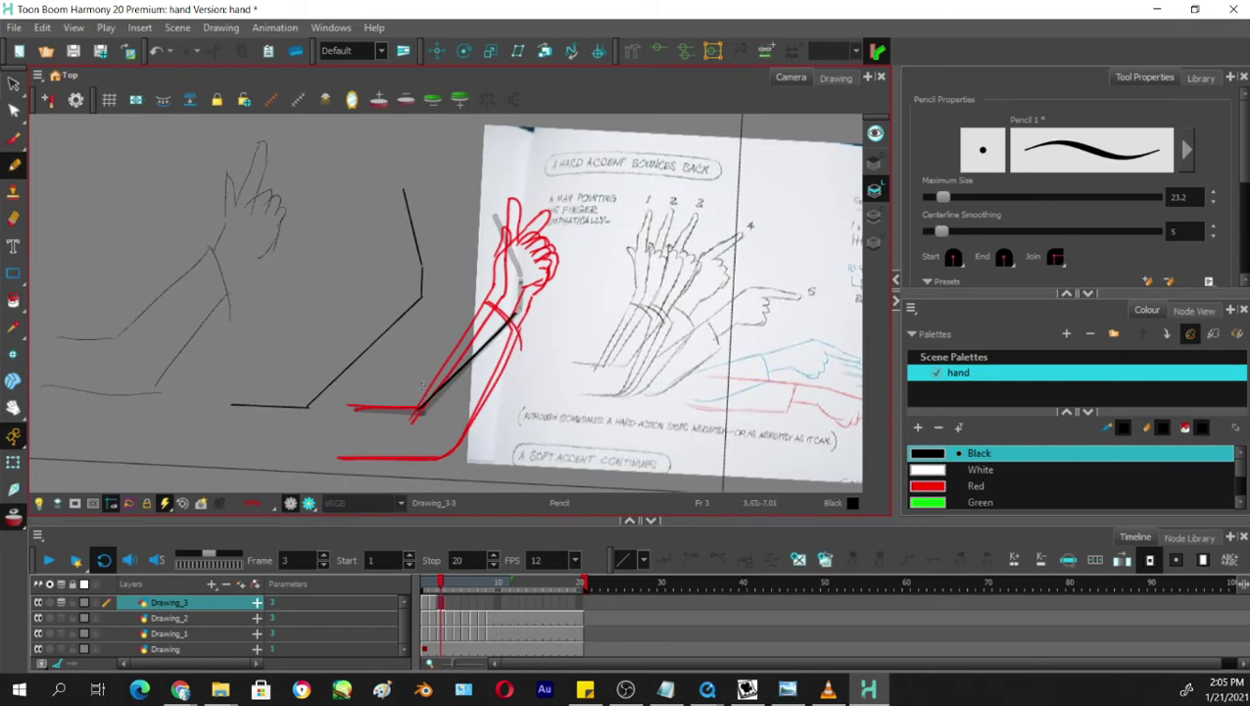
key("ctrl+z")
left_click_drag(514, 314, 420, 415)
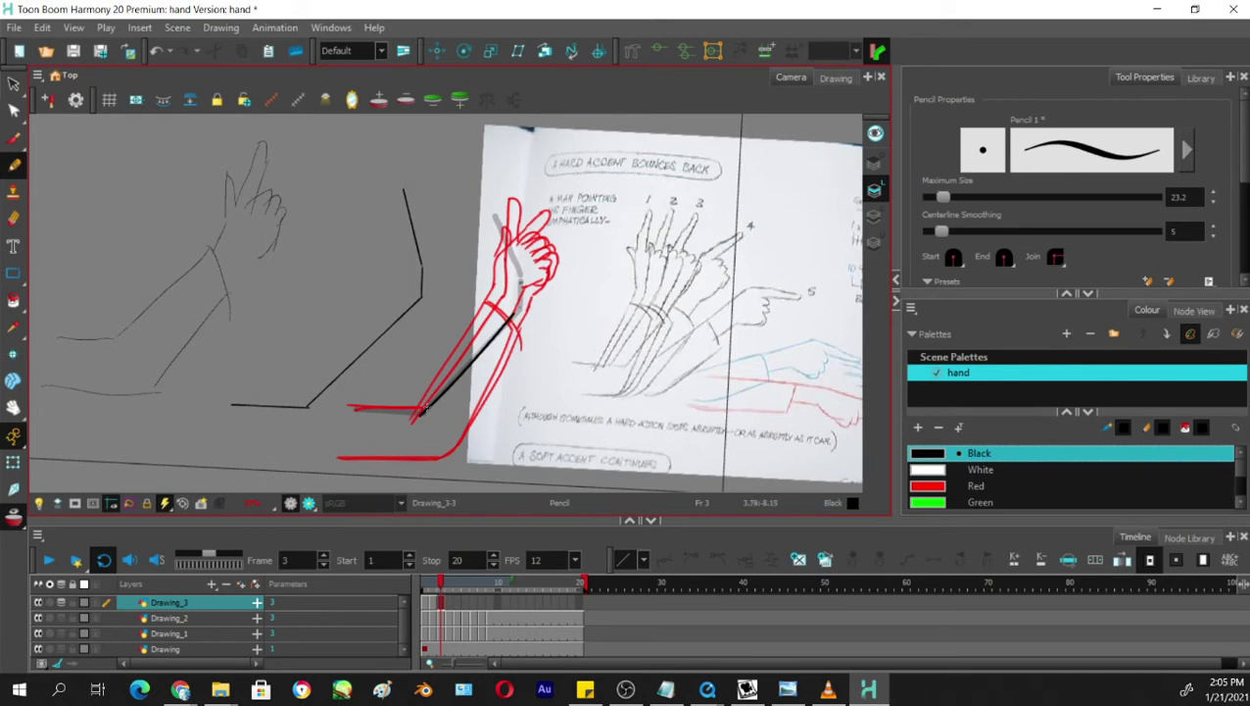
Draw the upper arm's two horizontal edges behind the elbow on frame 3 over the onion-skinned lines.
left_click_drag(638, 371, 576, 147)
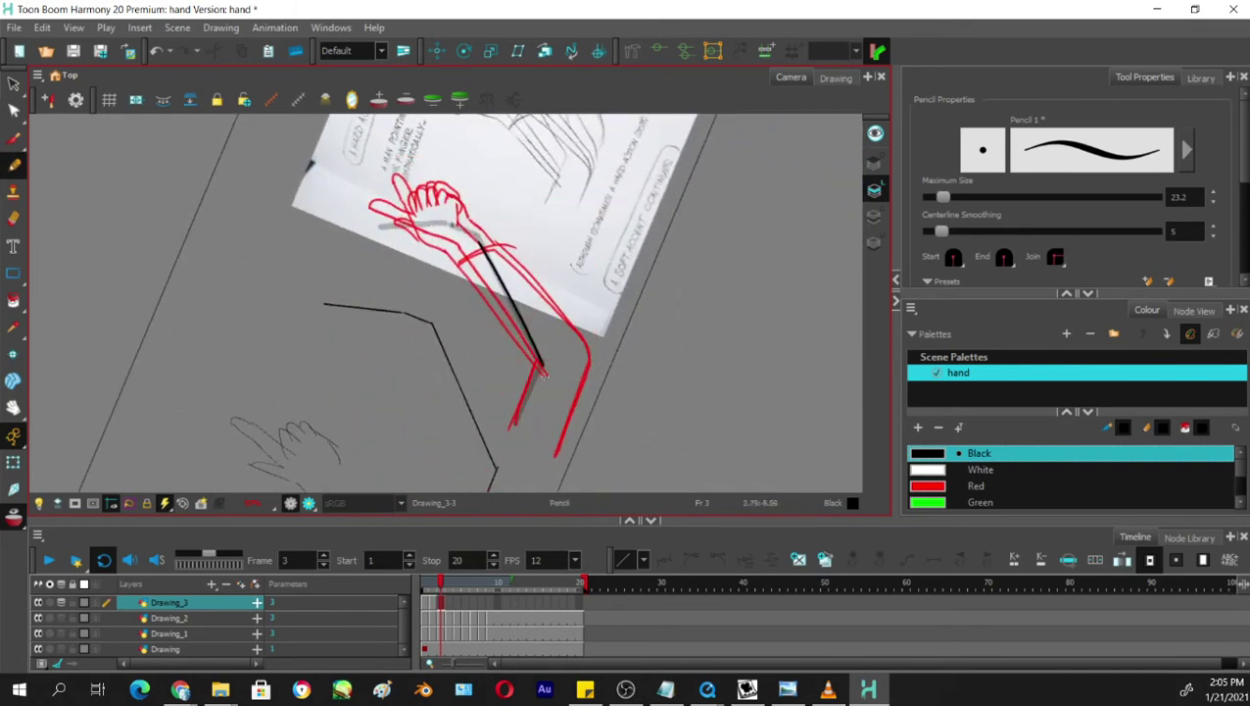
mouse_move(532, 378)
left_mouse_down()
mouse_move(537, 368)
mouse_move(562, 431)
mouse_move(556, 455)
left_mouse_up()
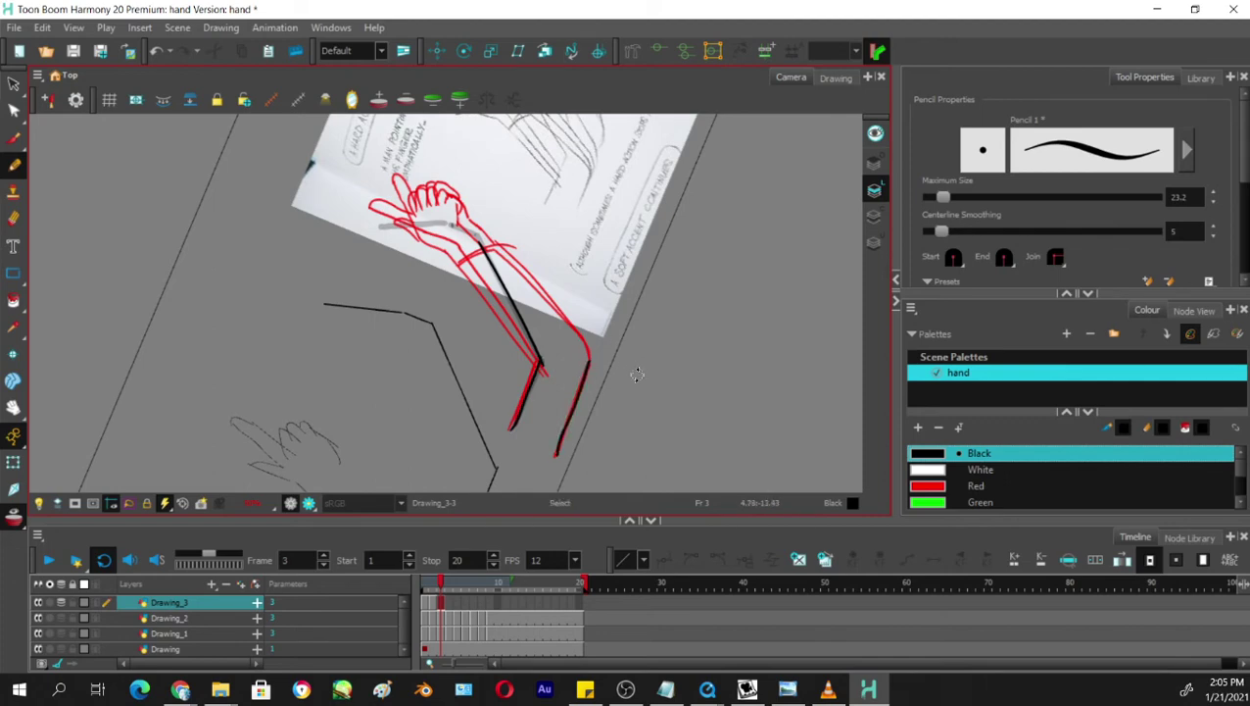
left_click_drag(638, 374, 535, 452)
left_click_drag(569, 412, 577, 309)
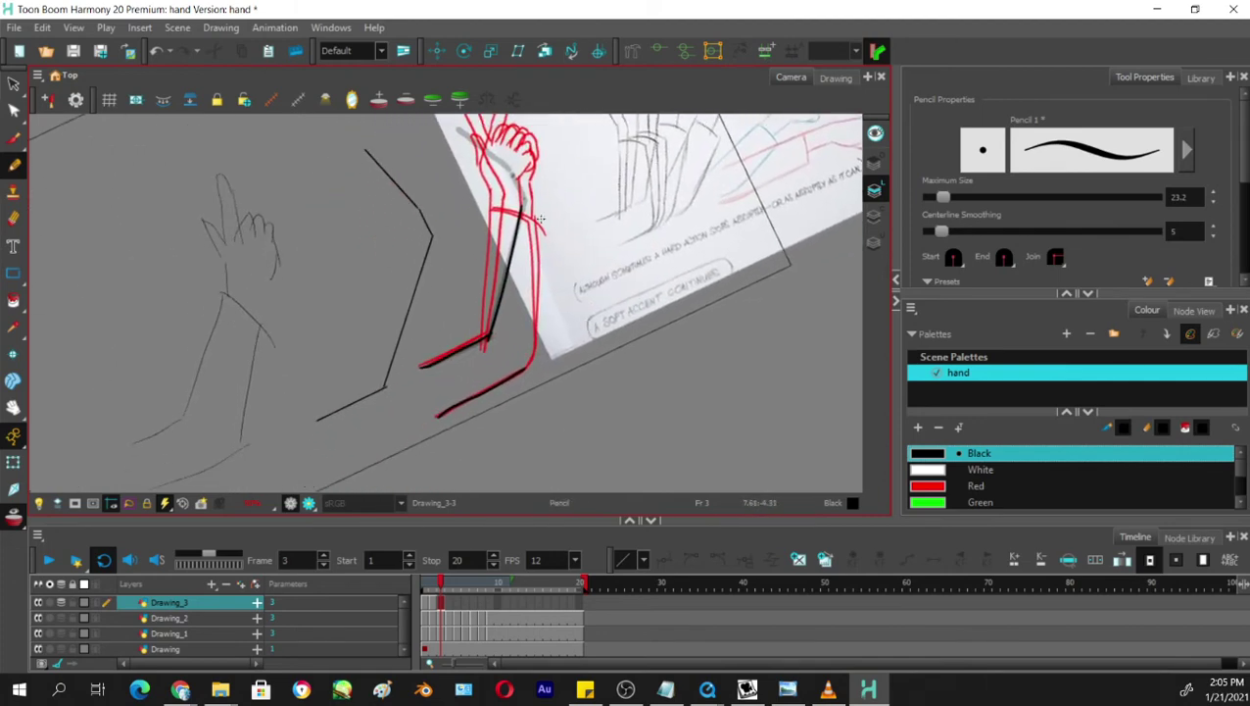
Draw the curved cuff across the wrist and the sleeve's lower edge down to the elbow on frame 3.
mouse_move(547, 183)
left_mouse_down()
mouse_move(575, 302)
mouse_move(603, 257)
left_mouse_up()
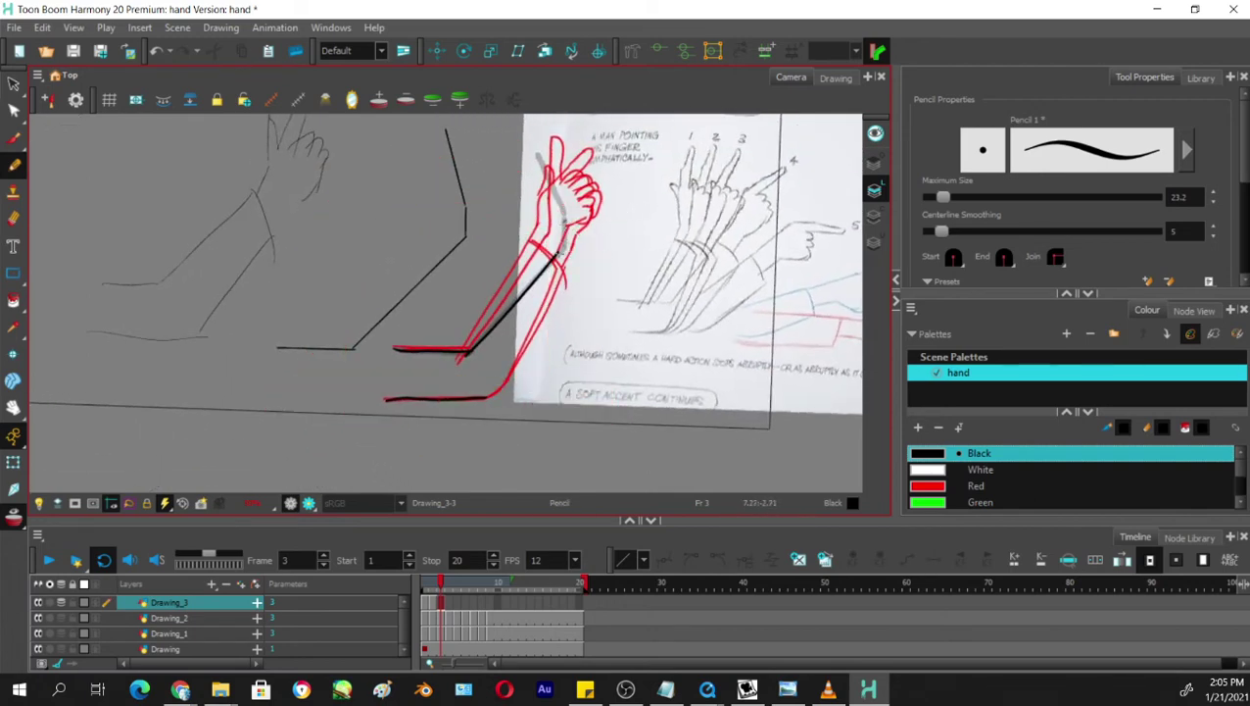
left_click_drag(551, 257, 569, 315)
key("ctrl+z")
left_click_drag(548, 254, 577, 304)
key("ctrl+z")
key("ctrl+z")
left_click_drag(542, 248, 581, 294)
left_click_drag(579, 285, 504, 393)
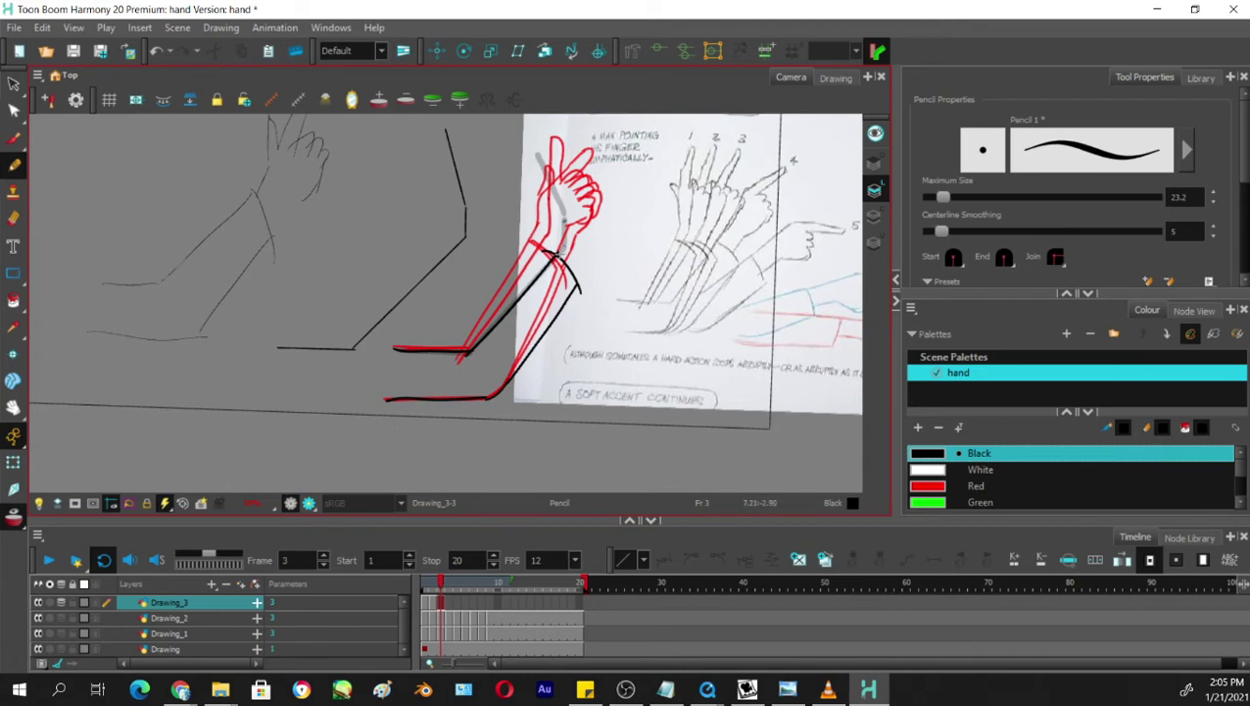
Draw the back of the hand and the backward-leaning index finger on frame 3 along the guide's finger line.
mouse_move(559, 252)
left_mouse_down()
mouse_move(567, 226)
mouse_move(560, 250)
left_mouse_up()
key("ctrl+z")
key("v")
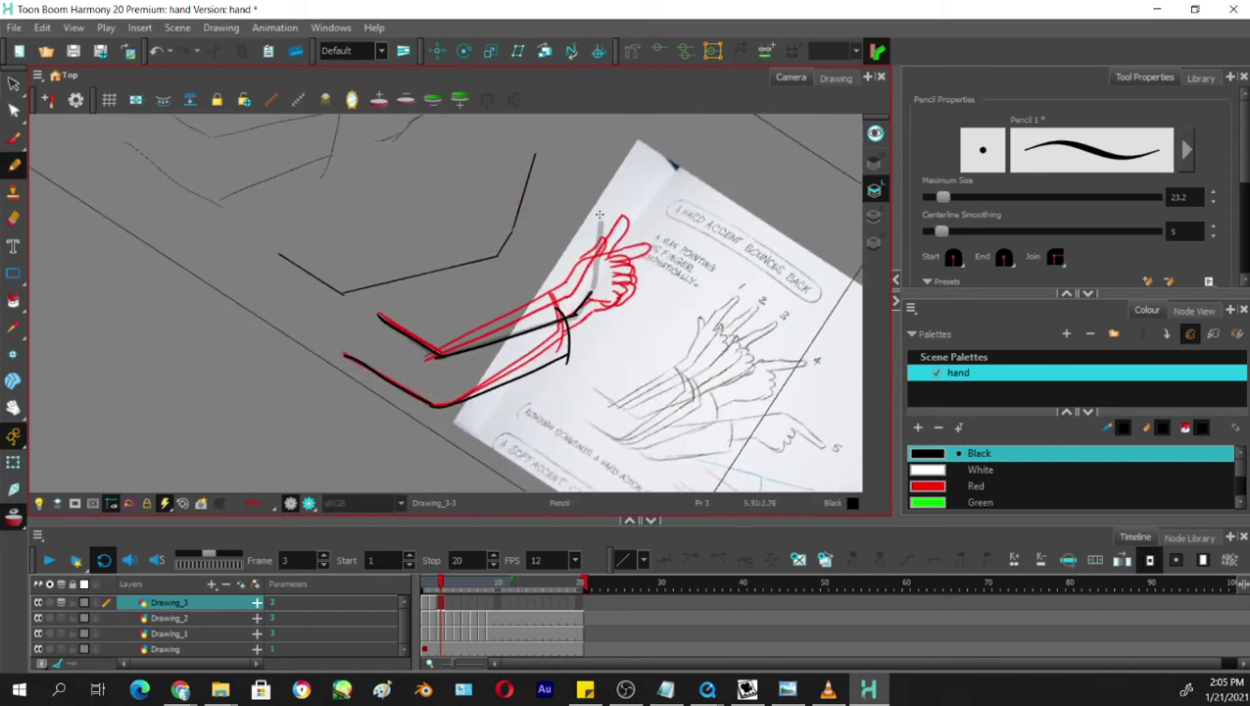
left_click_drag(598, 214, 589, 292)
key("v")
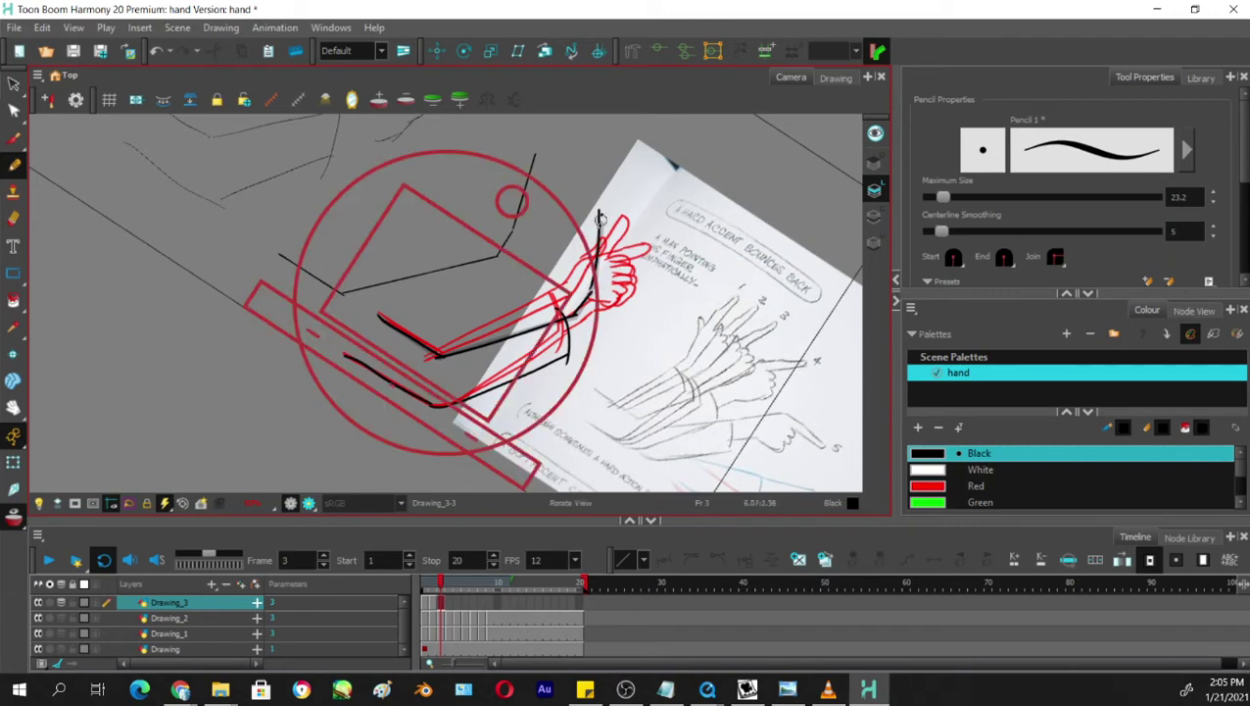
key("ctrl+z")
left_click_drag(601, 223, 590, 293)
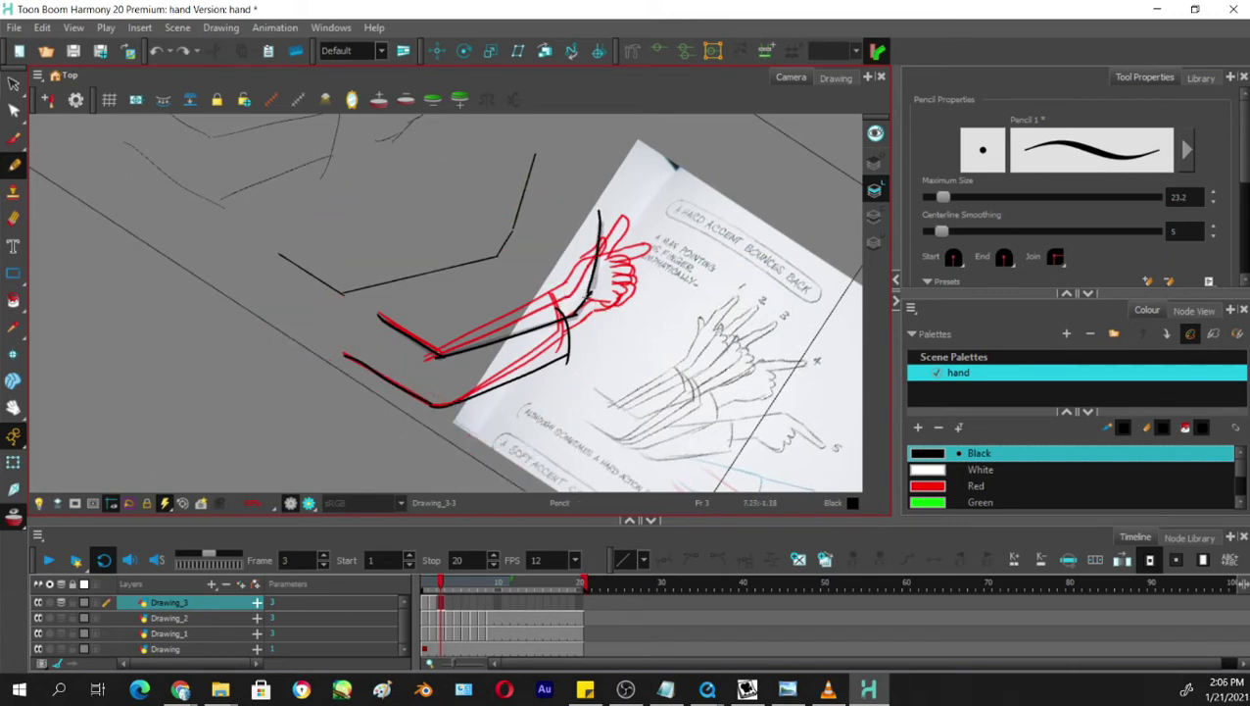
key("ctrl+z")
left_click_drag(598, 211, 590, 292)
key("ctrl+z")
left_click_drag(598, 210, 588, 294)
mouse_move(598, 207)
left_mouse_down()
mouse_move(610, 200)
mouse_move(605, 251)
left_mouse_up()
key("ctrl+z")
left_click_drag(596, 199, 616, 246)
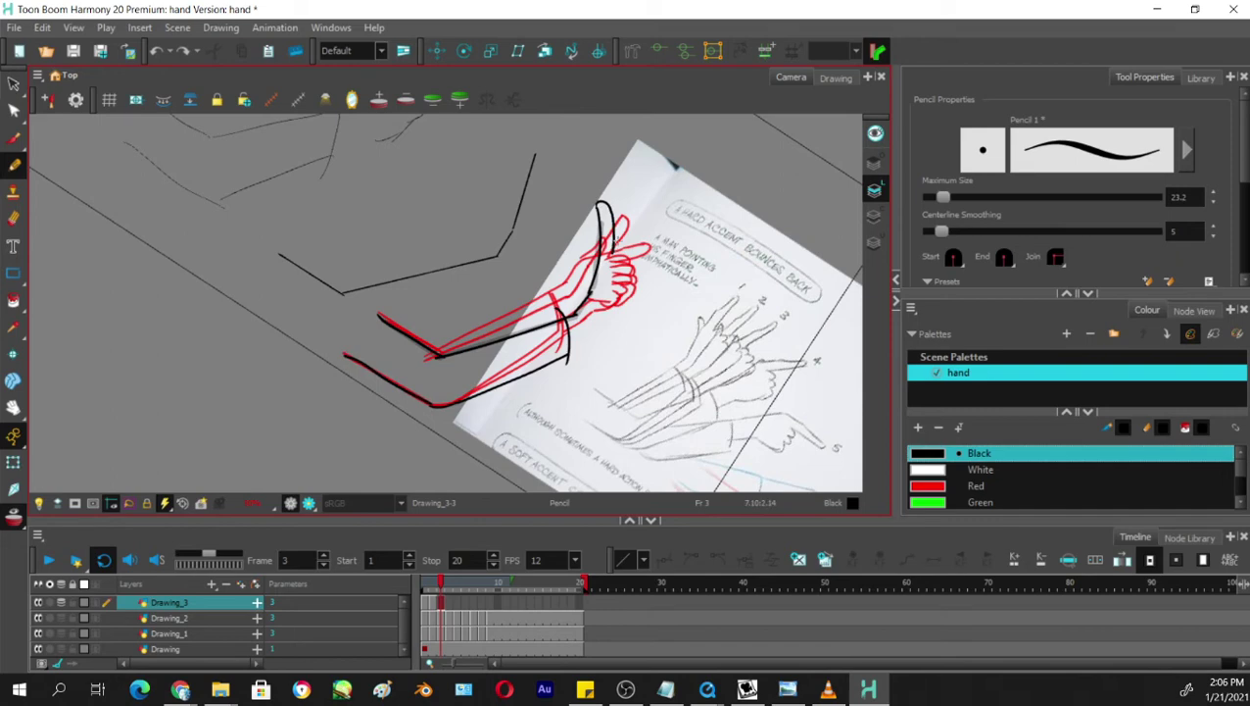
Hide the onion skin and draw the curled fingers and the palm's lower edge down to the cuff on frame 3.
left_click(13, 514)
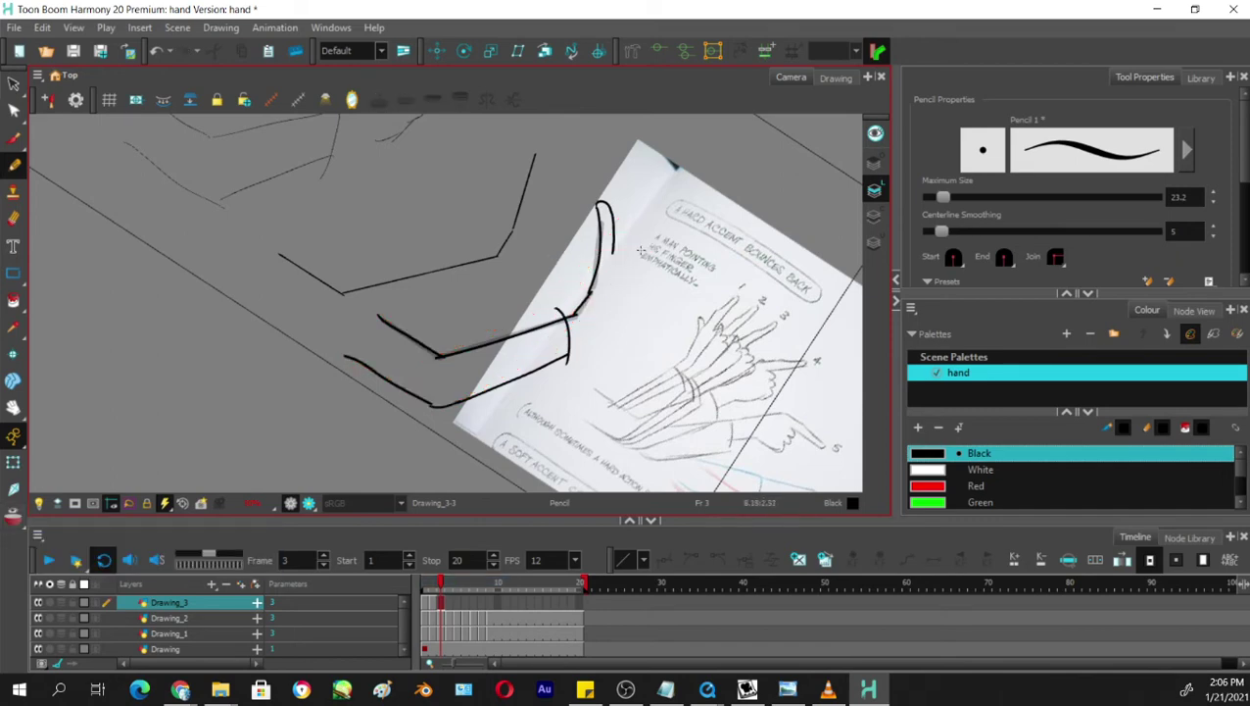
mouse_move(607, 257)
left_mouse_down()
mouse_move(627, 243)
mouse_move(629, 266)
mouse_move(617, 257)
mouse_move(637, 262)
mouse_move(628, 283)
mouse_move(640, 263)
mouse_move(629, 296)
mouse_move(630, 282)
mouse_move(632, 297)
mouse_move(642, 291)
mouse_move(630, 283)
mouse_move(609, 318)
left_mouse_up()
key("ctrl+z")
key("ctrl+z")
key("ctrl+z")
key("ctrl+z")
key("ctrl+z")
key("ctrl+z")
key("ctrl+z")
key("ctrl+z")
key("ctrl+z")
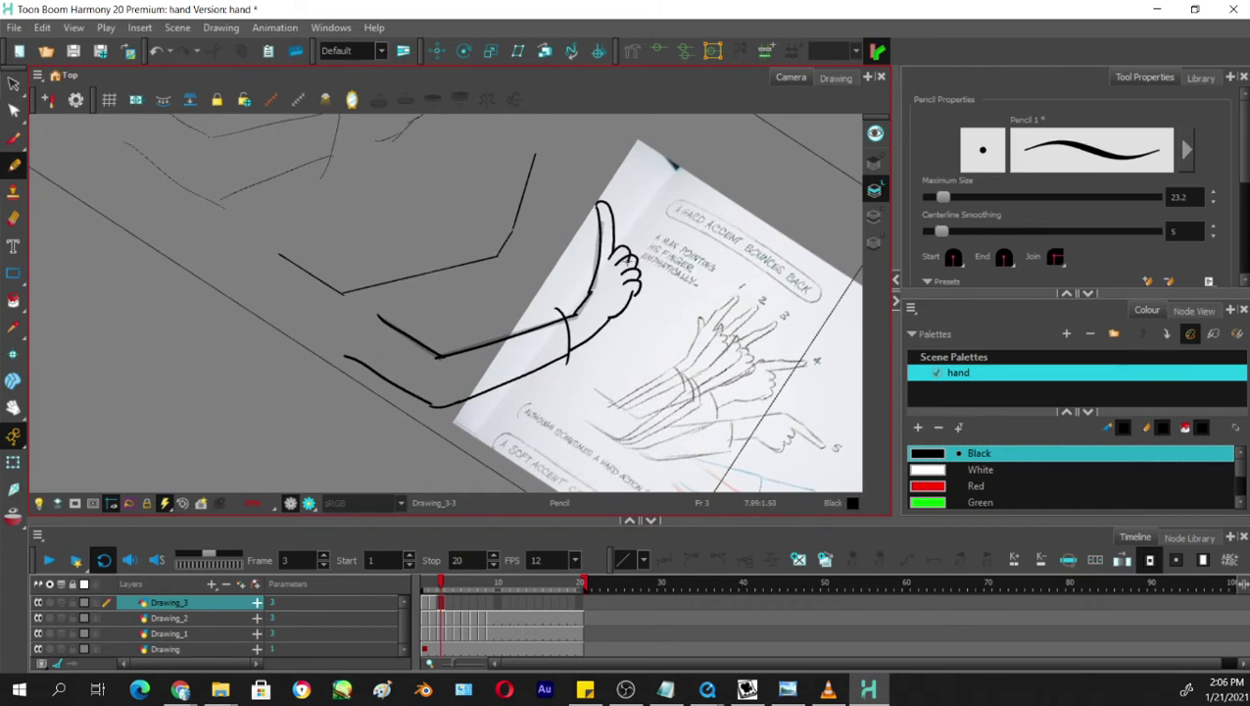
Reduce the eraser size to 12.4 and clean up the overlapping line end between the curled fingers on frame 3.
key("alt+e")
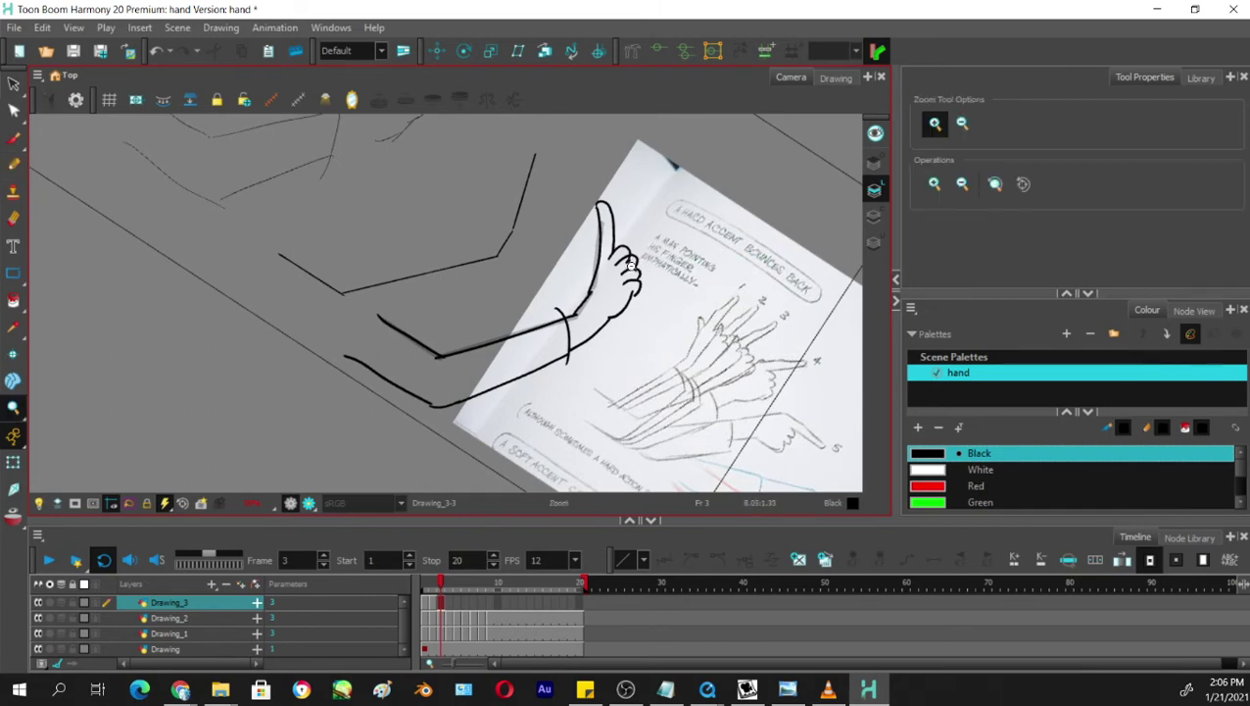
key("ctrl+z")
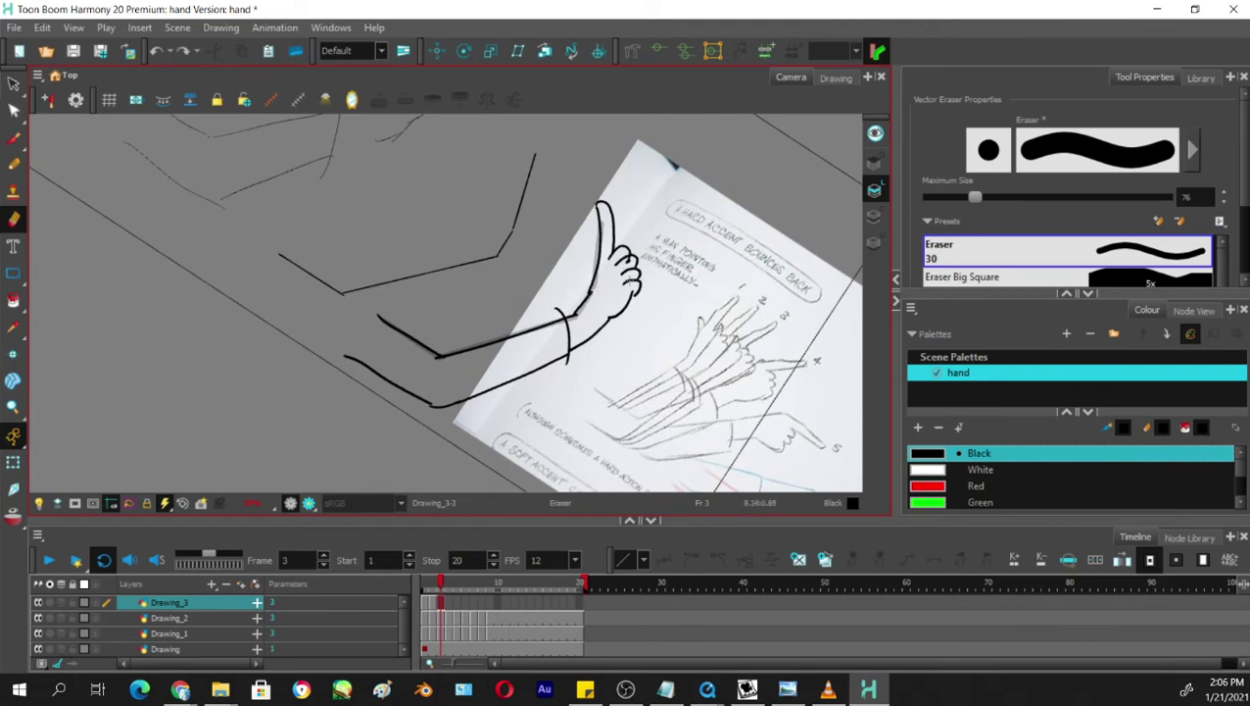
key("alt+t")
left_click(631, 260)
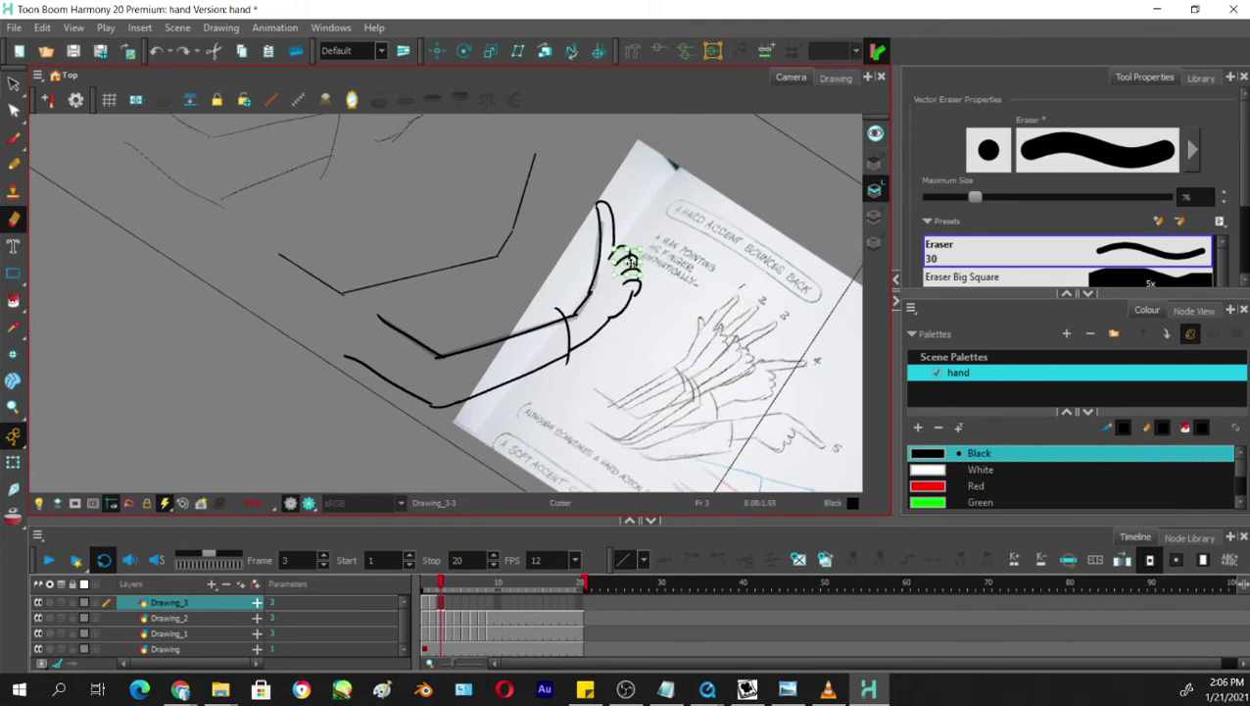
key("Delete")
key("2")
key("2")
key("2")
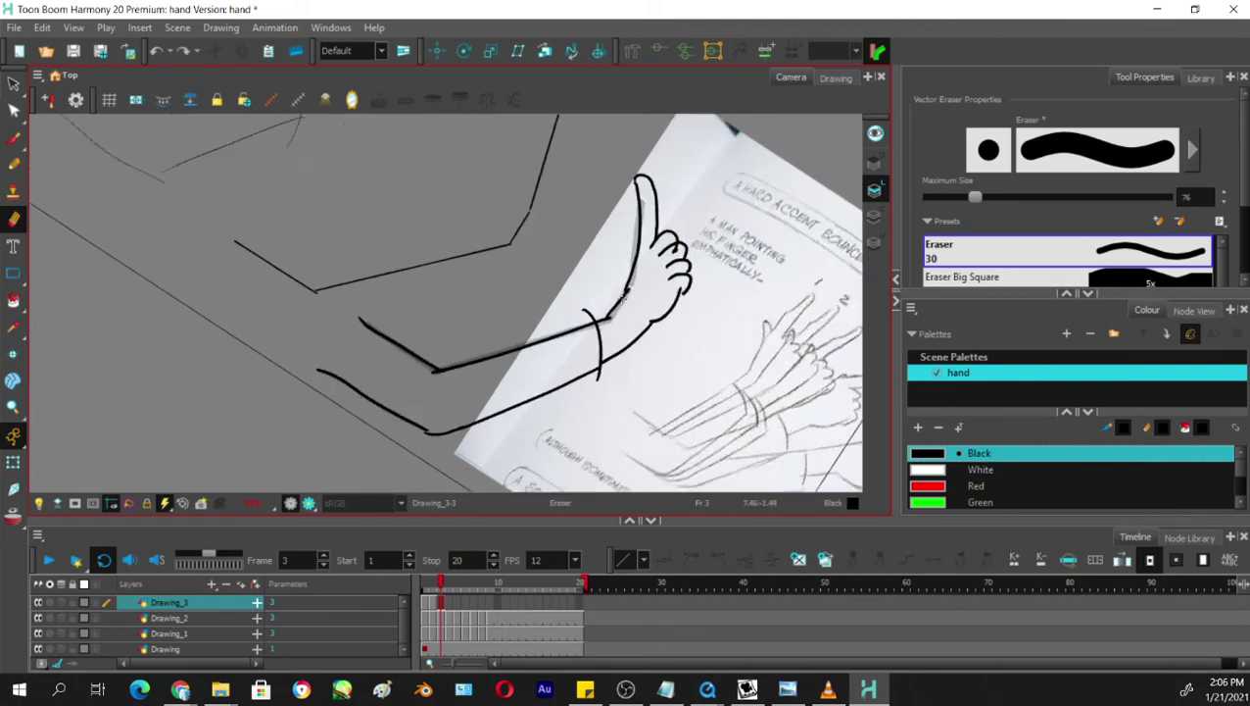
left_click_drag(766, 262, 625, 311)
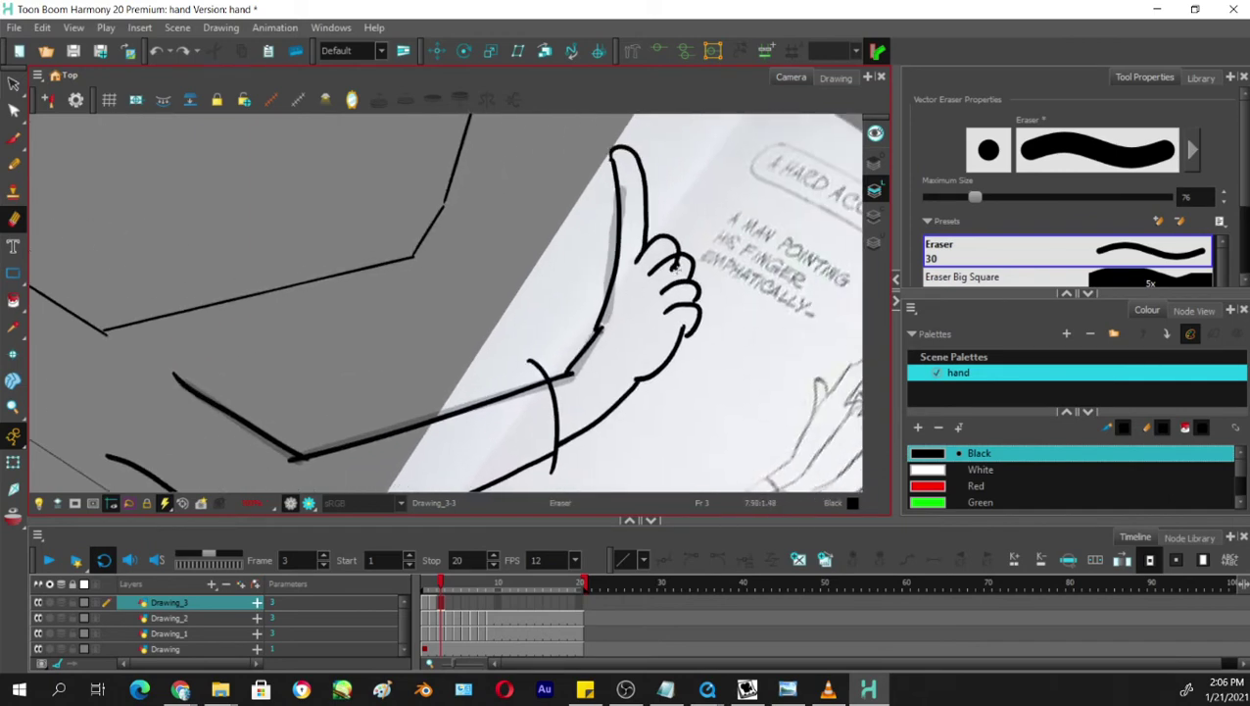
key("t")
left_click(678, 266)
left_click_drag(964, 199, 936, 196)
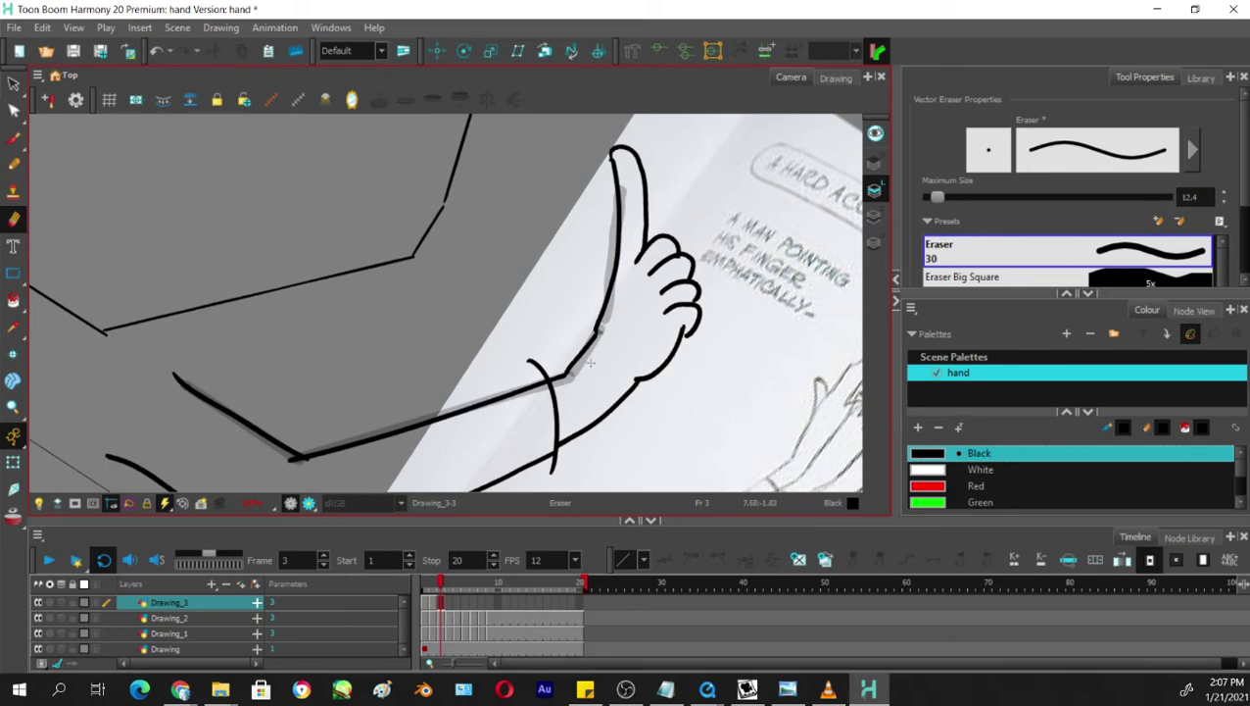
Erase the wrist line between the back of the hand and the cuff on frame 3 and redraw it as a smooth curve.
mouse_move(580, 375)
left_mouse_down()
mouse_move(560, 380)
mouse_move(597, 336)
left_mouse_up()
left_click_drag(558, 375, 554, 380)
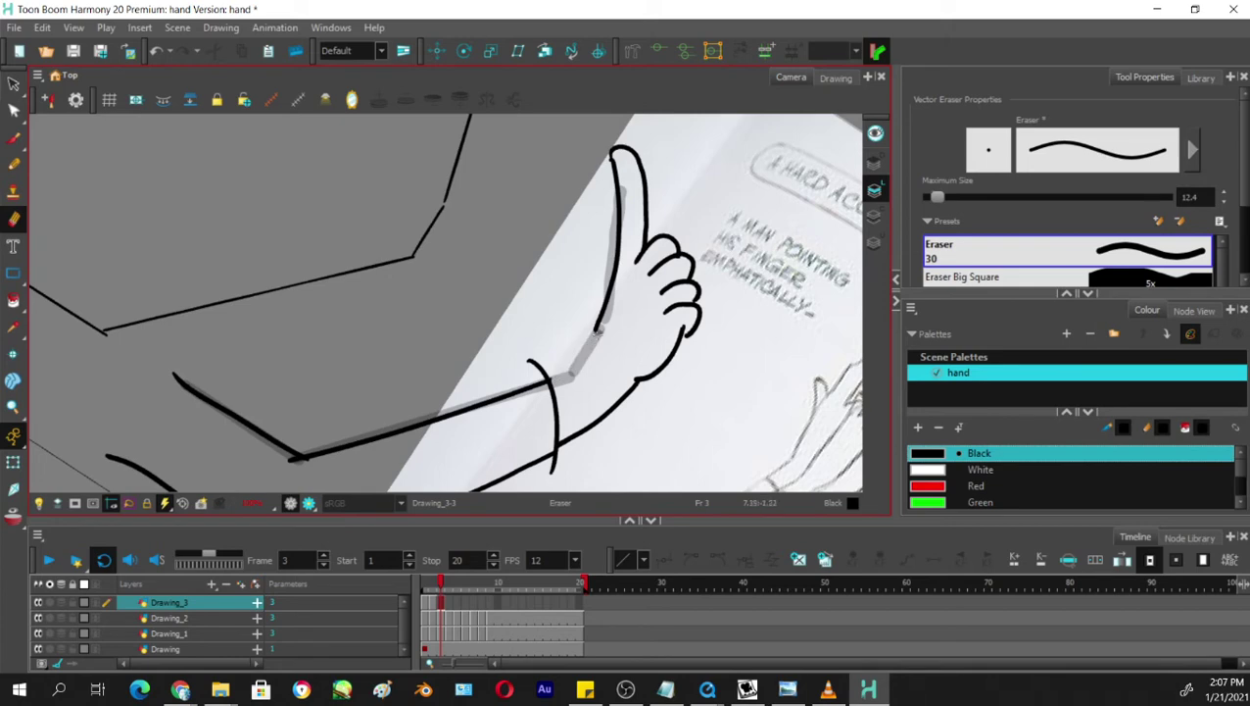
left_click(14, 163)
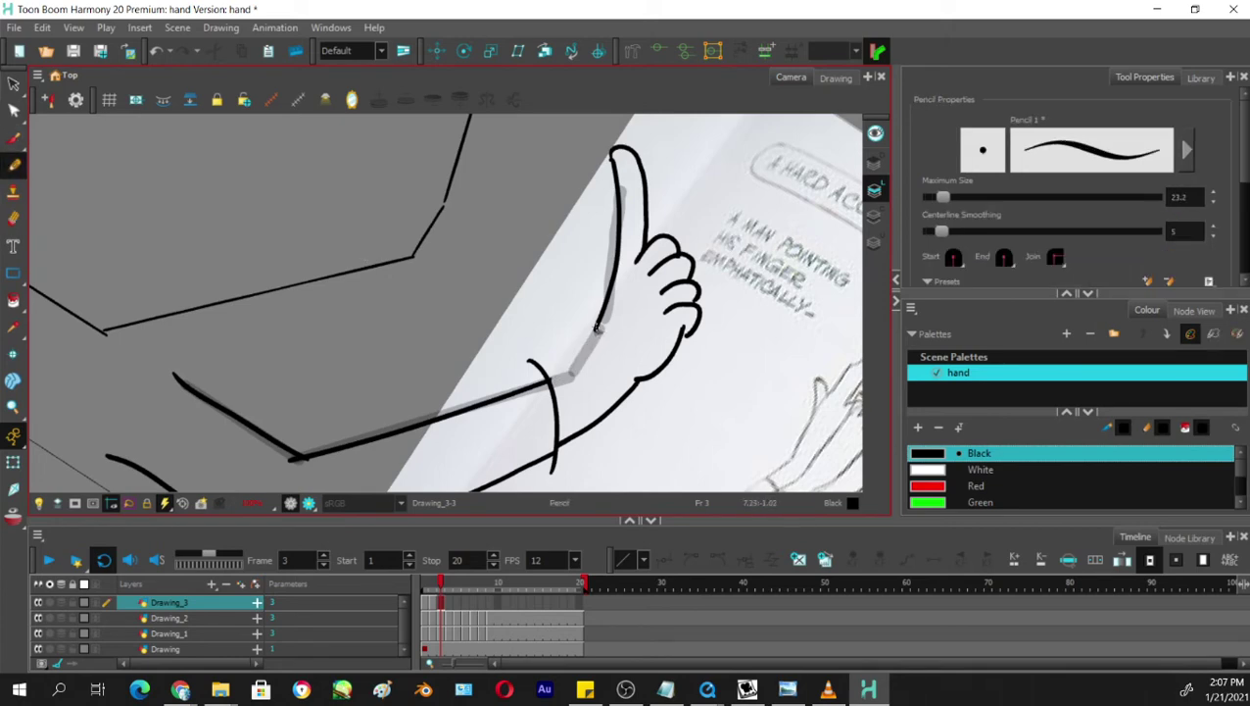
left_click_drag(598, 329, 550, 379)
key("ctrl+z")
left_click_drag(598, 327, 553, 379)
Go to frame 4, show the onion skin and draw the forearm's upper edge from wrist to elbow along the guide.
key("ctrl+alt")
key("shift+x")
key("ctrl+alt")
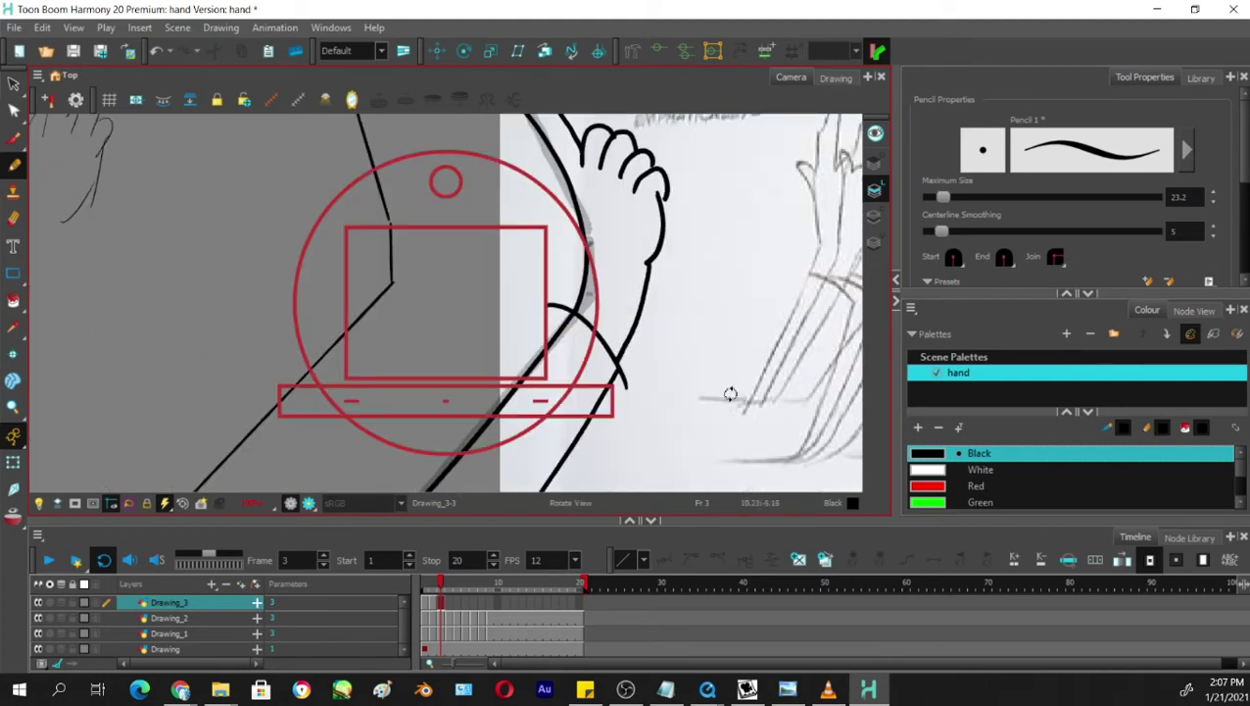
key("1")
key("1")
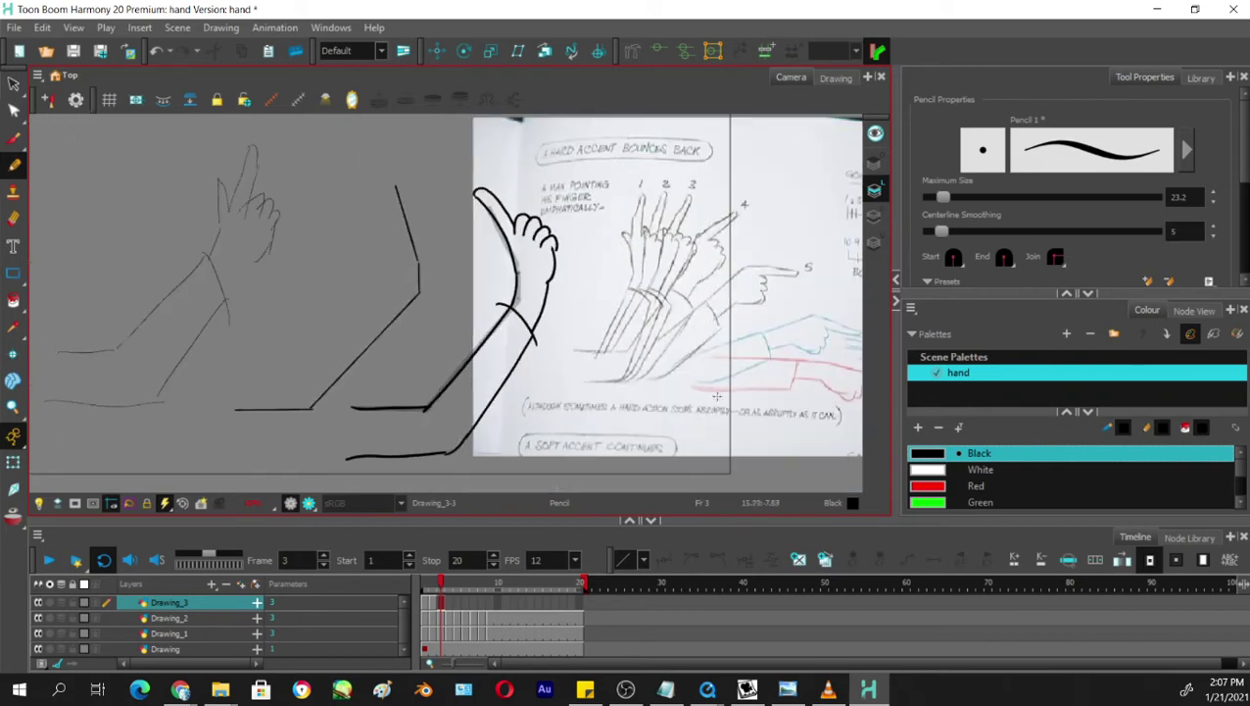
left_click_drag(623, 417, 692, 367)
left_click(442, 585)
mouse_move(442, 585)
left_mouse_down()
mouse_move(425, 587)
mouse_move(450, 588)
left_mouse_up()
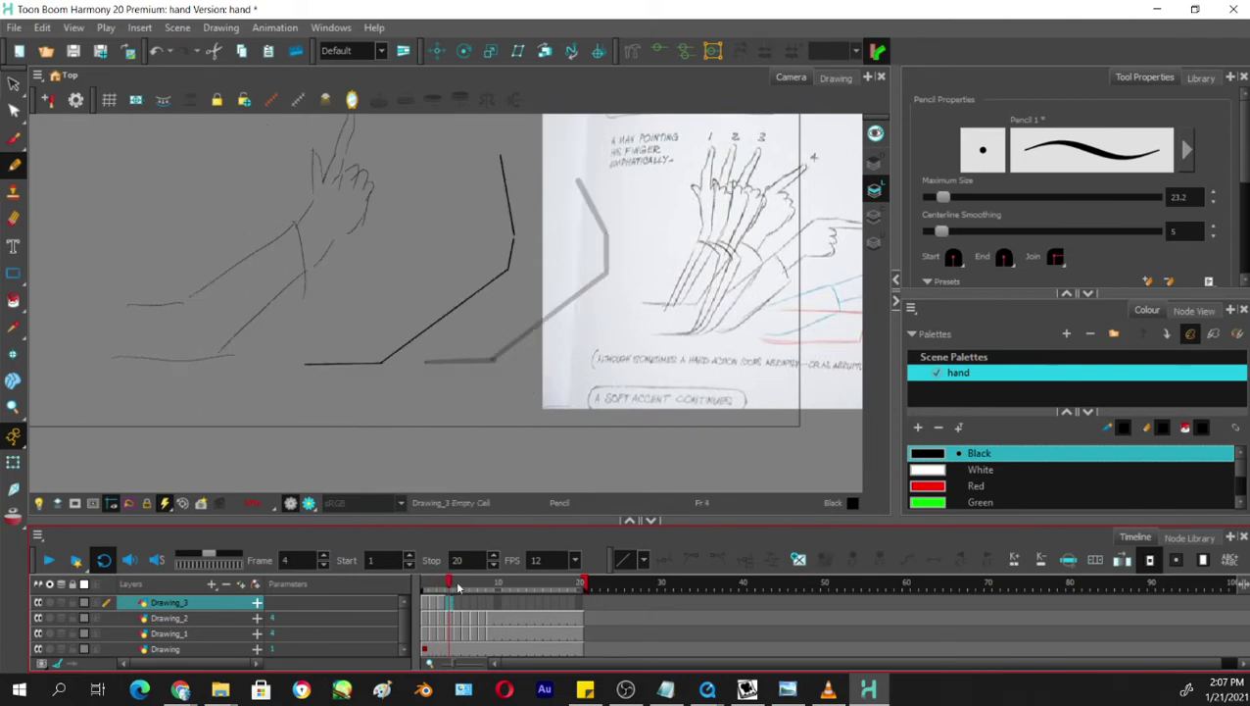
key("alt+o")
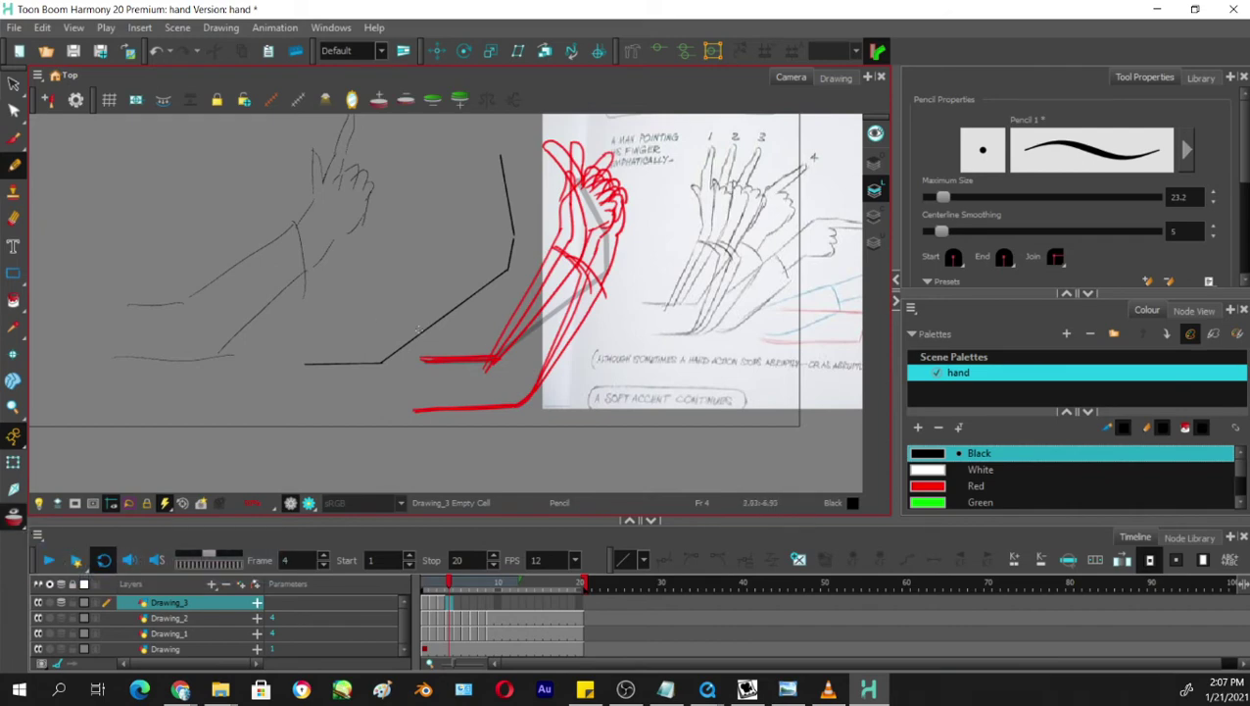
left_click_drag(677, 356, 659, 213)
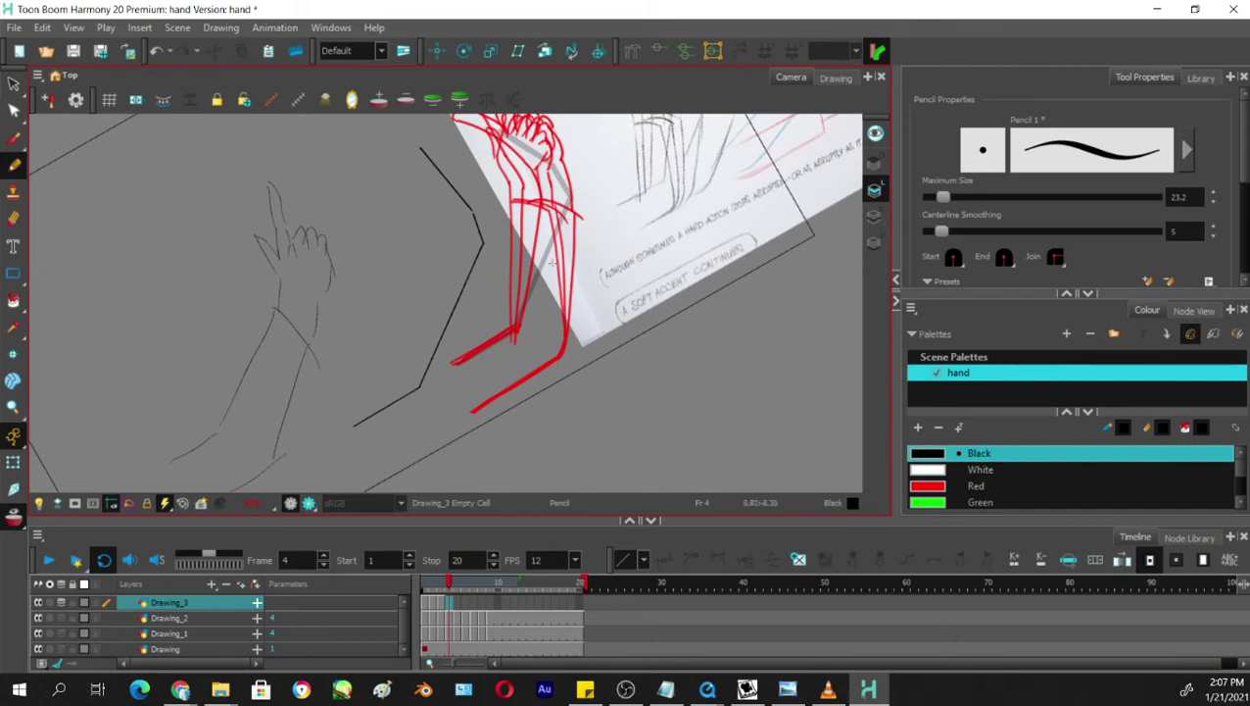
left_click_drag(569, 195, 515, 326)
key("ctrl+z")
left_click_drag(569, 194, 517, 322)
key("ctrl+z")
mouse_move(569, 195)
left_mouse_down()
mouse_move(514, 326)
mouse_move(455, 370)
left_mouse_up()
key("ctrl+z")
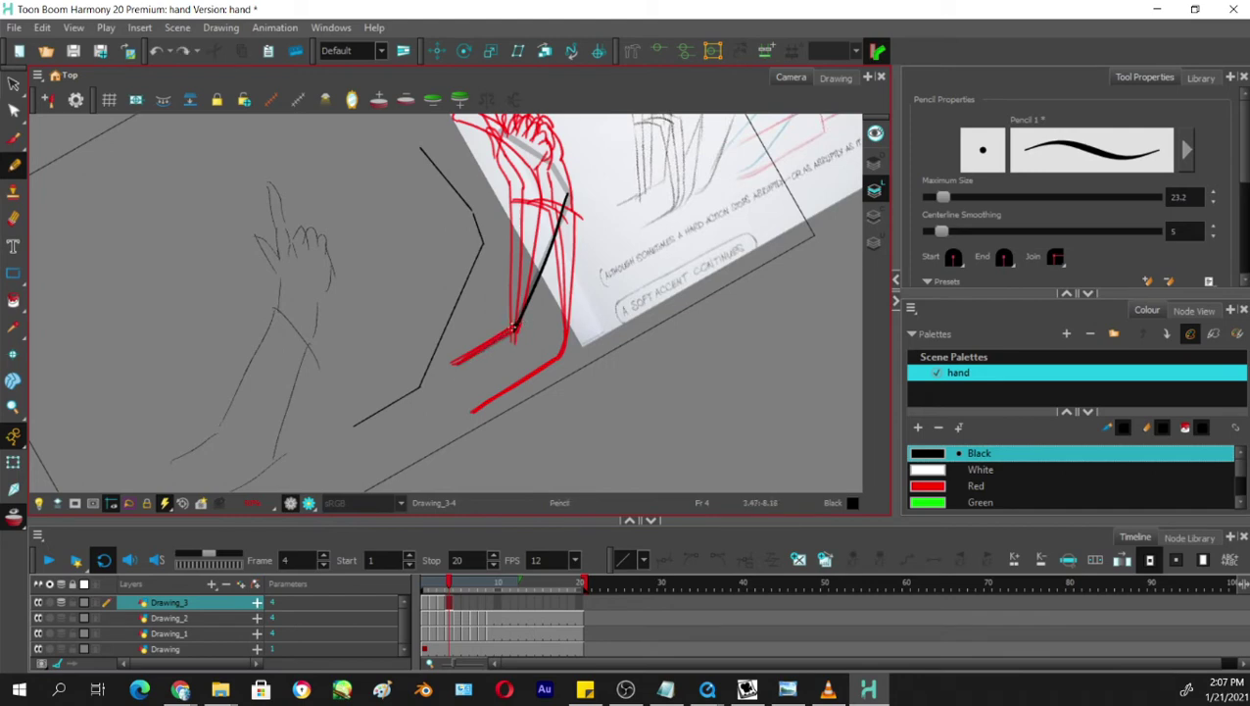
Draw the upper arm's top edge behind the elbow on frame 4, following the onion-skinned line.
left_click_drag(515, 324, 453, 372)
key("ctrl+z")
left_click_drag(516, 321, 453, 373)
key("ctrl+z")
left_click_drag(517, 325, 450, 368)
key("ctrl+z")
mouse_move(515, 327)
left_mouse_down()
mouse_move(511, 272)
mouse_move(491, 345)
left_mouse_up()
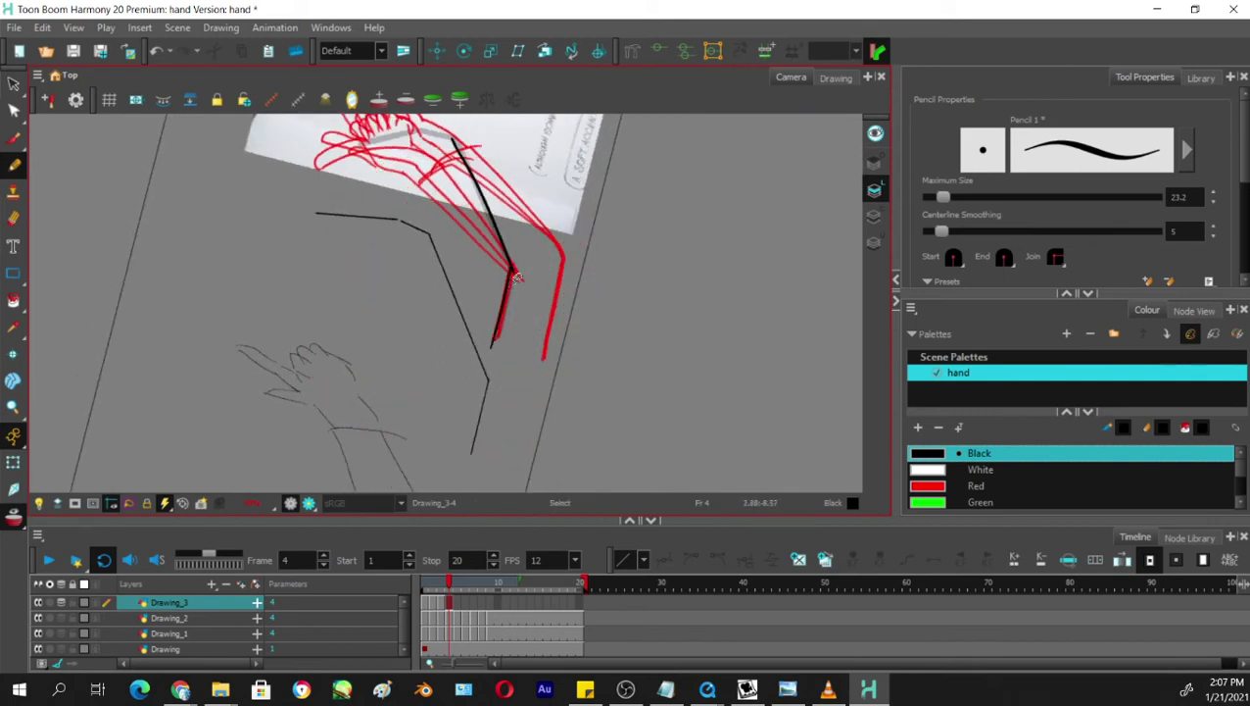
Draw the upper arm's bottom edge behind the elbow on frame 4, redoing the stroke until it follows the onion skin.
left_click_drag(563, 256, 538, 360)
key("ctrl+z")
key("ctrl+z")
key("ctrl+z")
left_click_drag(562, 253, 542, 359)
key("ctrl+z")
key("ctrl+z")
left_click_drag(563, 253, 539, 360)
key("ctrl+z")
left_click_drag(561, 251, 541, 361)
key("ctrl+z")
left_click_drag(562, 253, 540, 360)
Draw the curved cuff line at the wrist and the forearm's lower edge from cuff to elbow on frame 4.
mouse_move(590, 322)
left_mouse_down()
mouse_move(512, 435)
mouse_move(466, 448)
left_mouse_up()
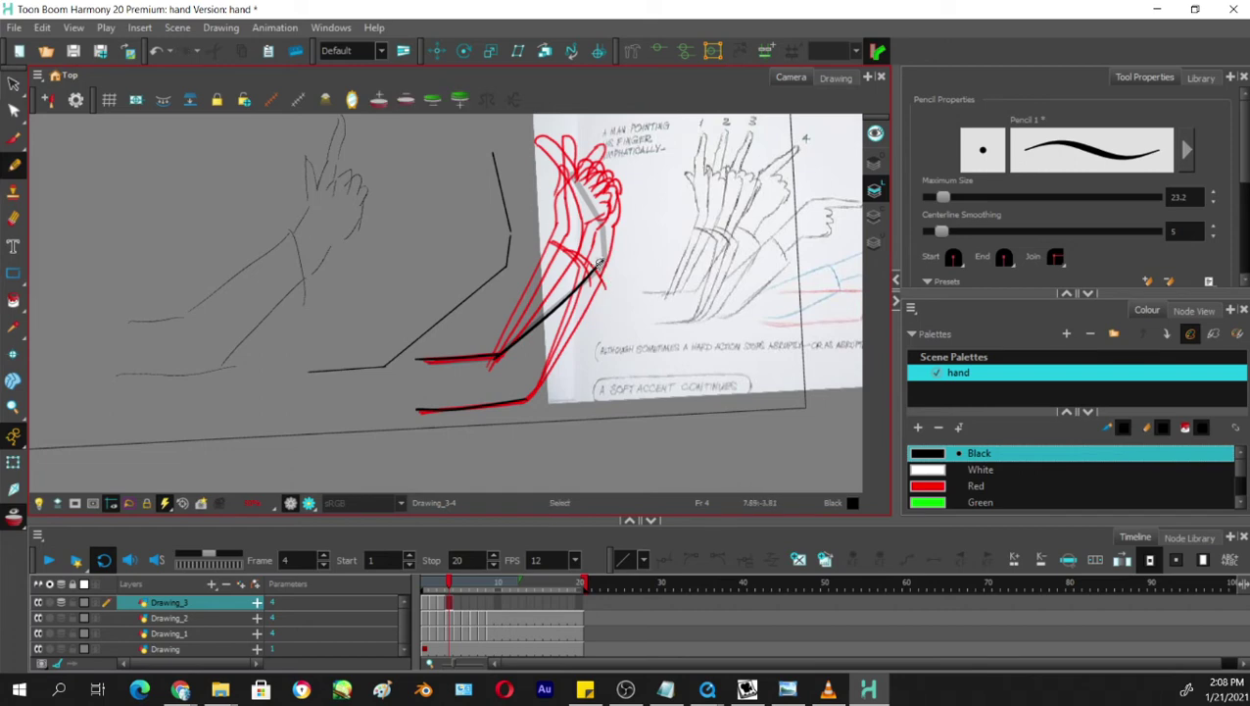
left_click_drag(598, 263, 617, 309)
mouse_move(618, 301)
left_mouse_down()
mouse_move(528, 400)
mouse_move(614, 308)
mouse_move(540, 392)
left_mouse_up()
key("ctrl+z")
key("ctrl+z")
left_click_drag(620, 299, 523, 397)
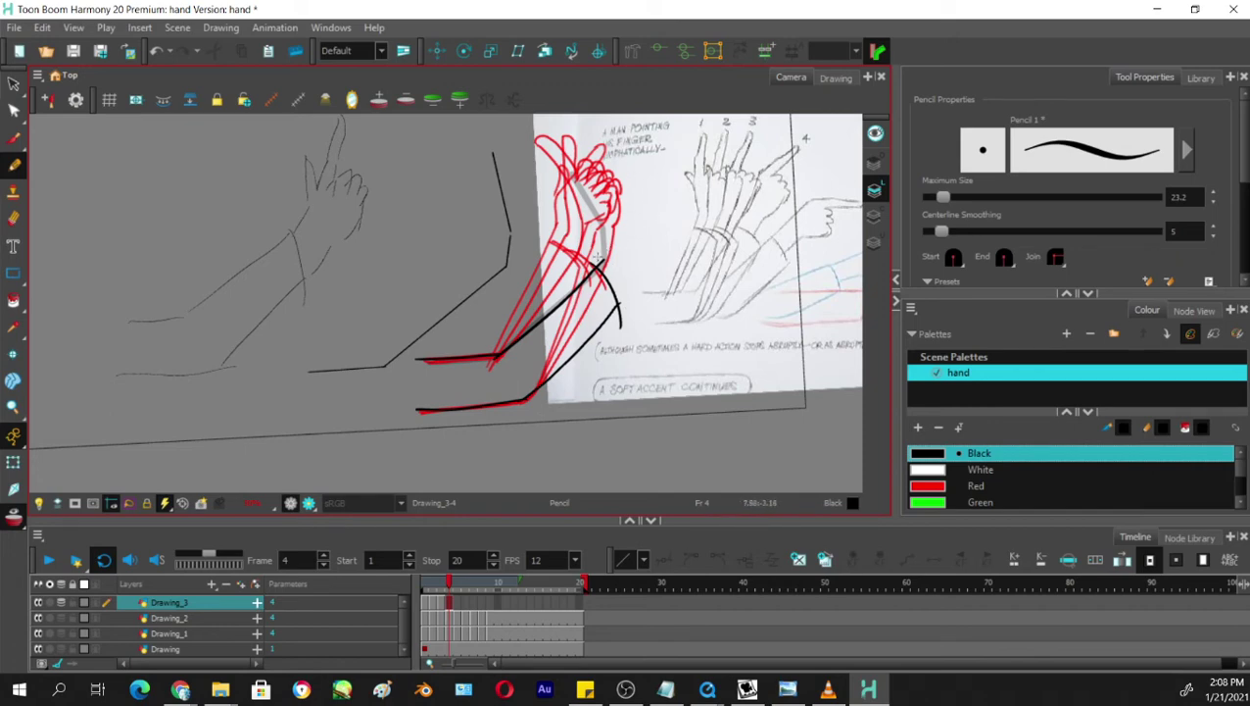
Erase the overshooting ends of the cuff line on frame 4 where it meets the forearm's upper and lower edges.
key("alt+e")
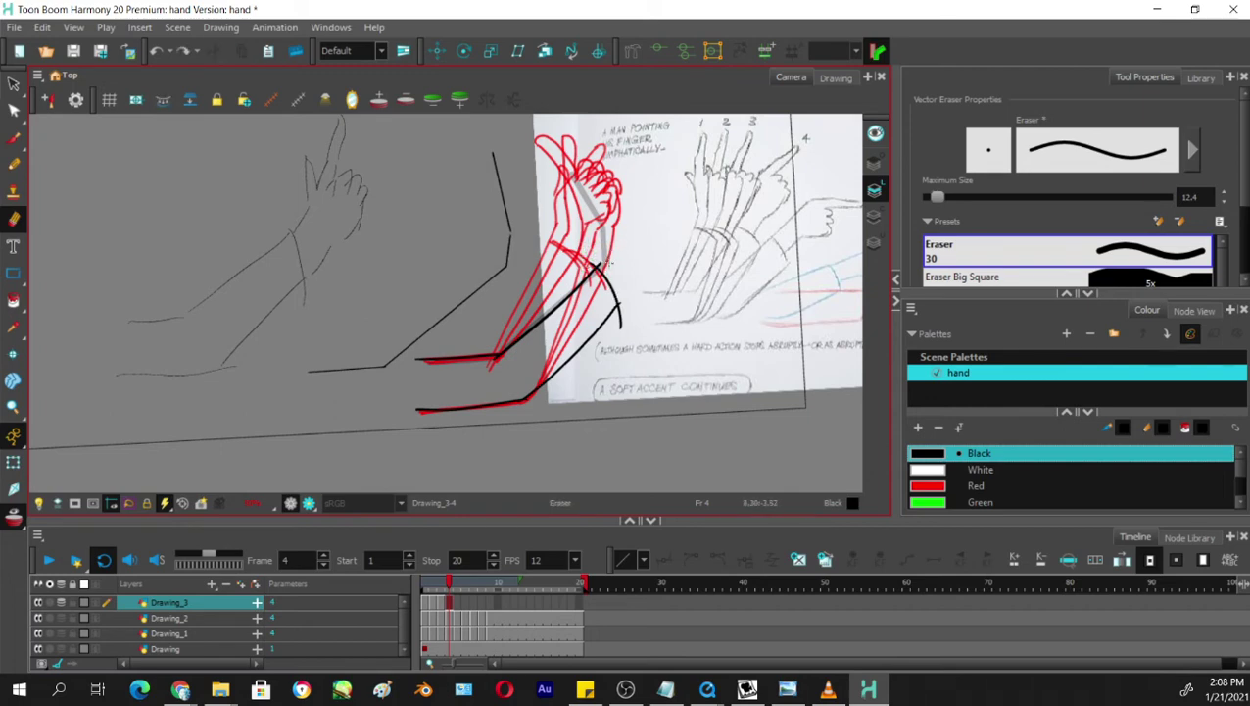
key("alt+t")
left_click_drag(607, 264, 590, 259)
left_click_drag(630, 306, 615, 312)
Draw the back of the pointing hand from fingertip to cuff along the guide on frame 4, redoing the stroke until it curves smoothly.
left_click(14, 165)
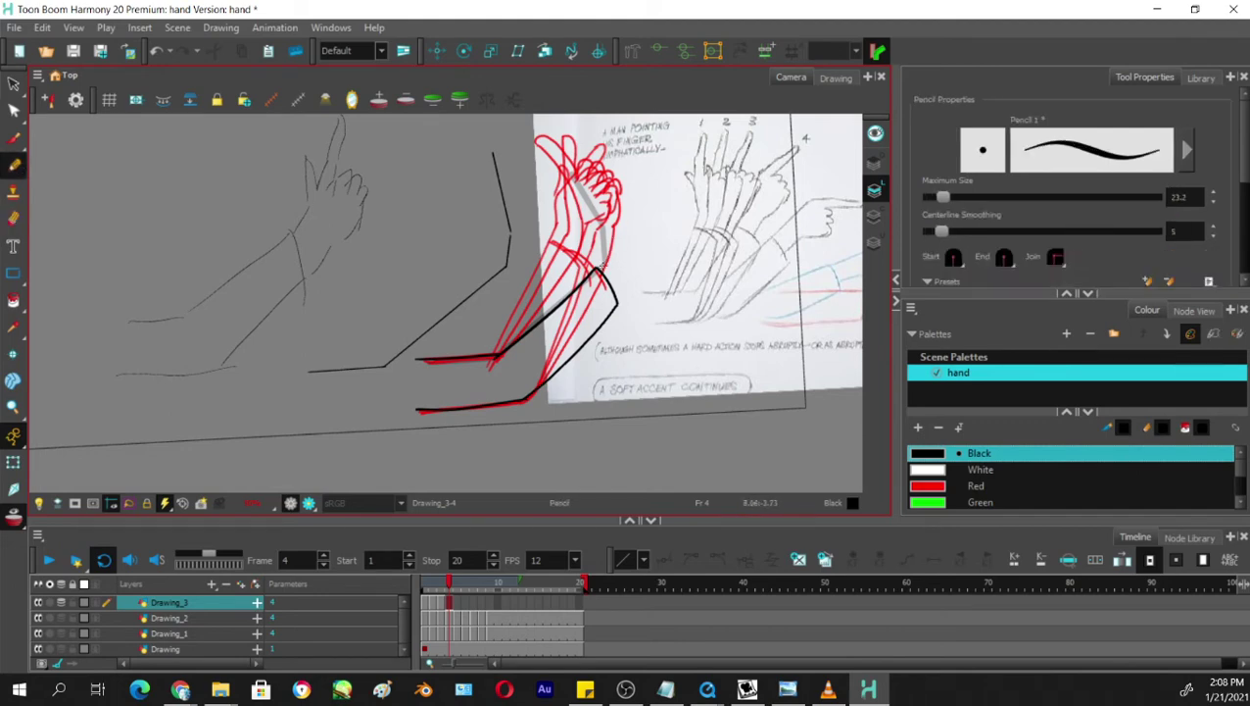
left_click_drag(576, 179, 600, 263)
key("ctrl+z")
key("ctrl+z")
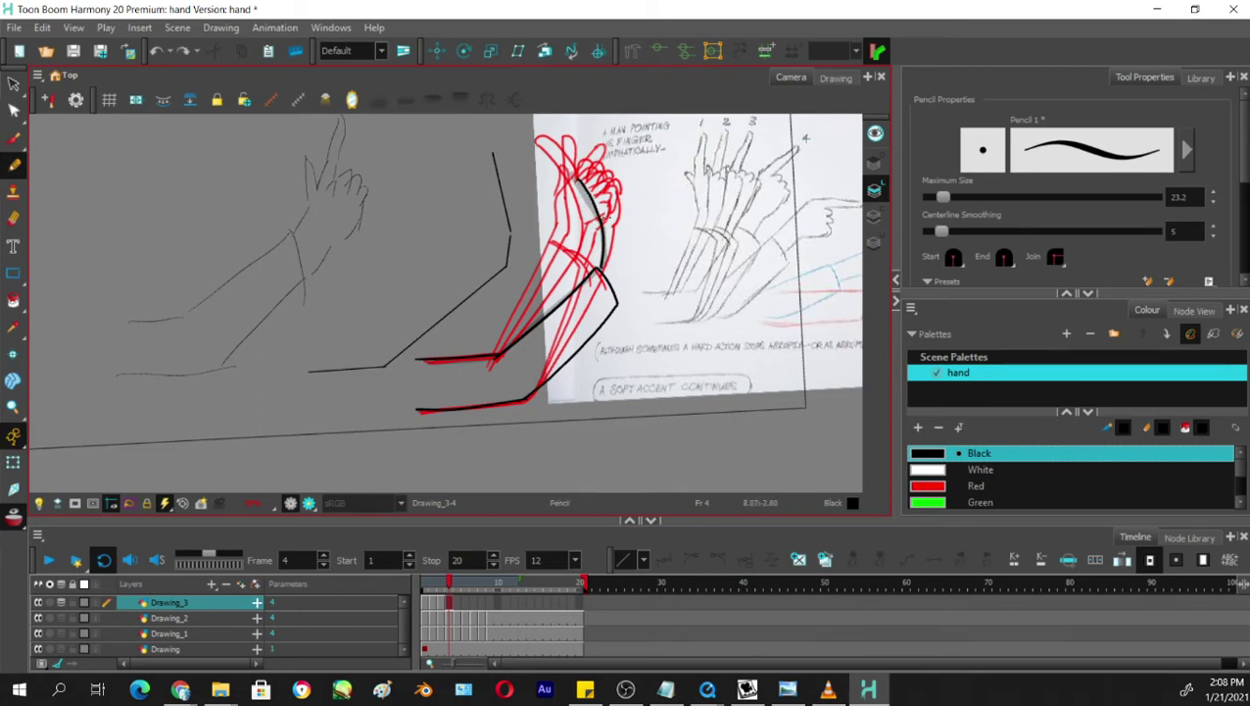
key("ctrl+z")
left_click_drag(578, 178, 599, 266)
key("ctrl+z")
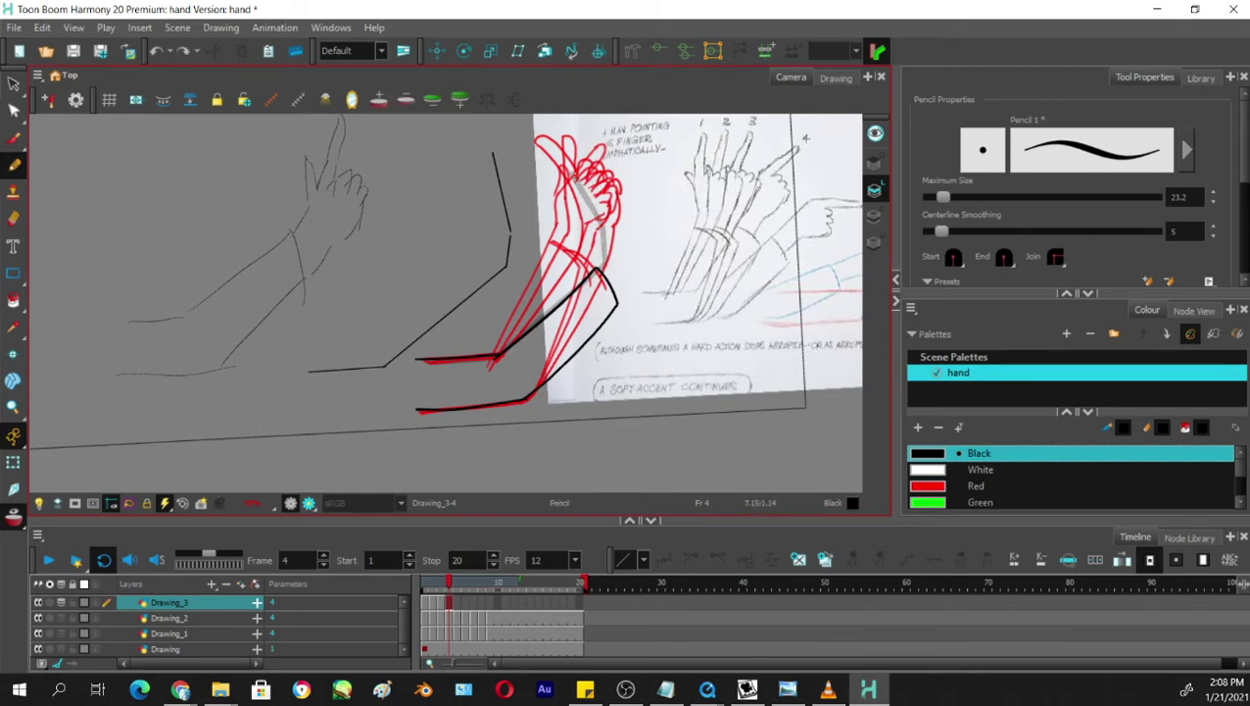
left_click_drag(575, 178, 603, 257)
Complete the hand outline on frame 4 with the pointing finger's inner edge, the curled fingers and the palm edge down to the cuff.
left_click_drag(577, 176, 605, 197)
key("ctrl+z")
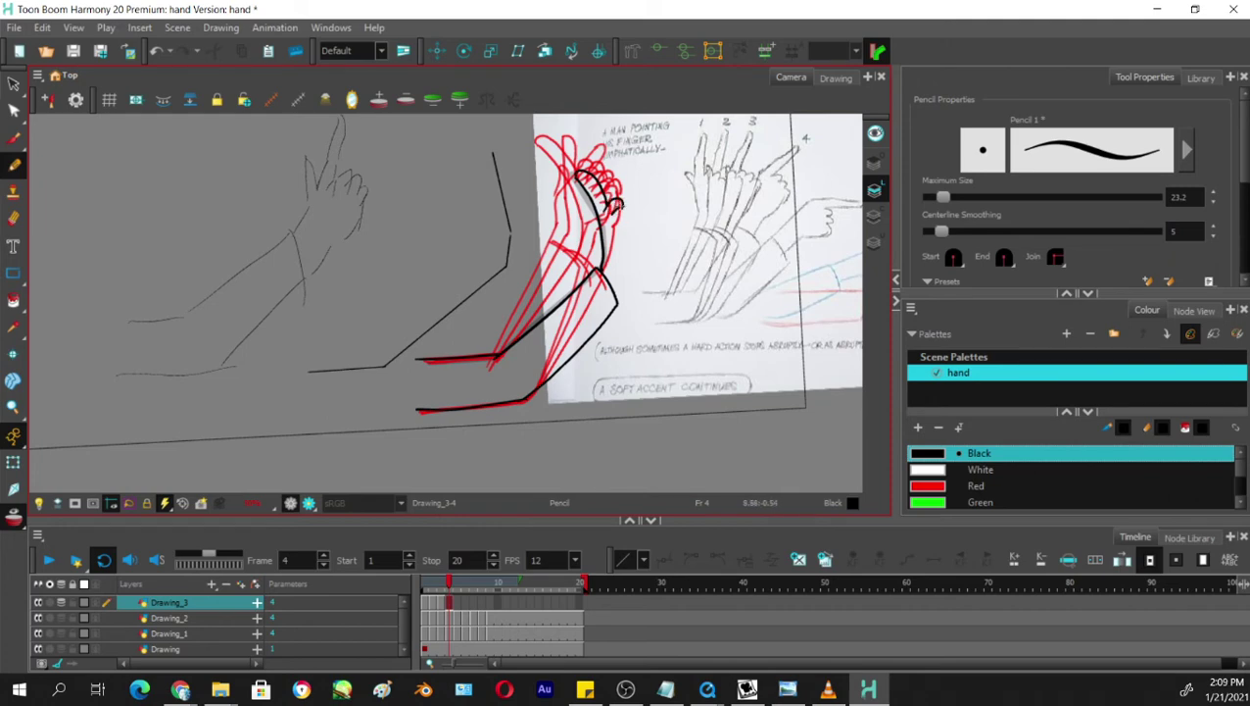
left_click_drag(618, 203, 635, 223)
key("ctrl+z")
mouse_move(617, 203)
left_mouse_down()
mouse_move(646, 234)
mouse_move(637, 229)
mouse_move(615, 301)
left_mouse_up()
key("ctrl+z")
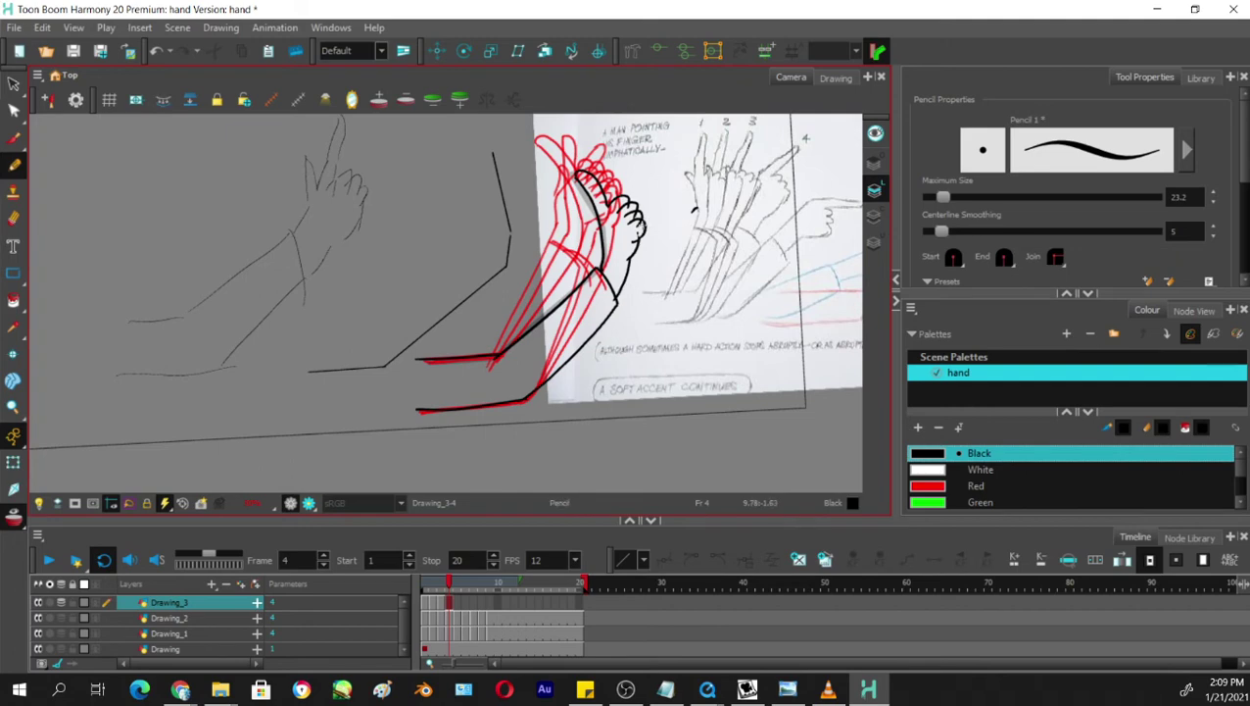
Remove the surplus line ends at the lowest curled fingers on frame 4 and erase the stray marks beside the hand.
key("2")
key("2")
left_click_drag(768, 235, 578, 366)
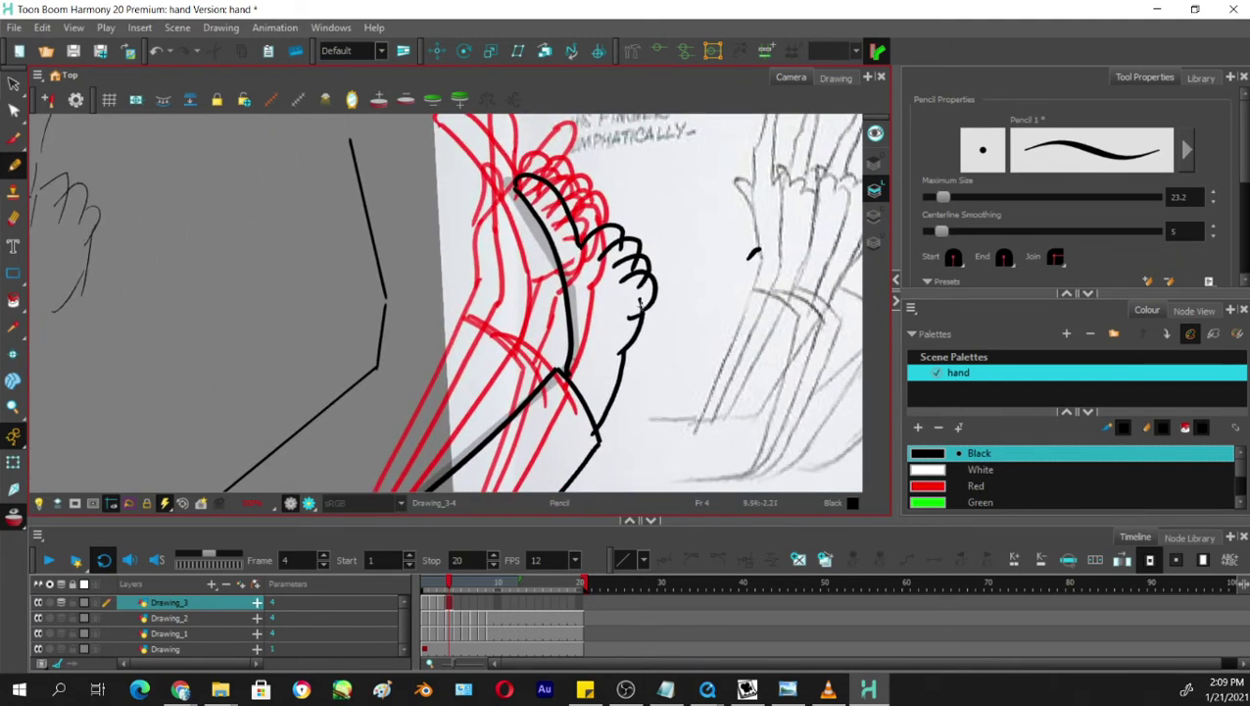
key("alt+t")
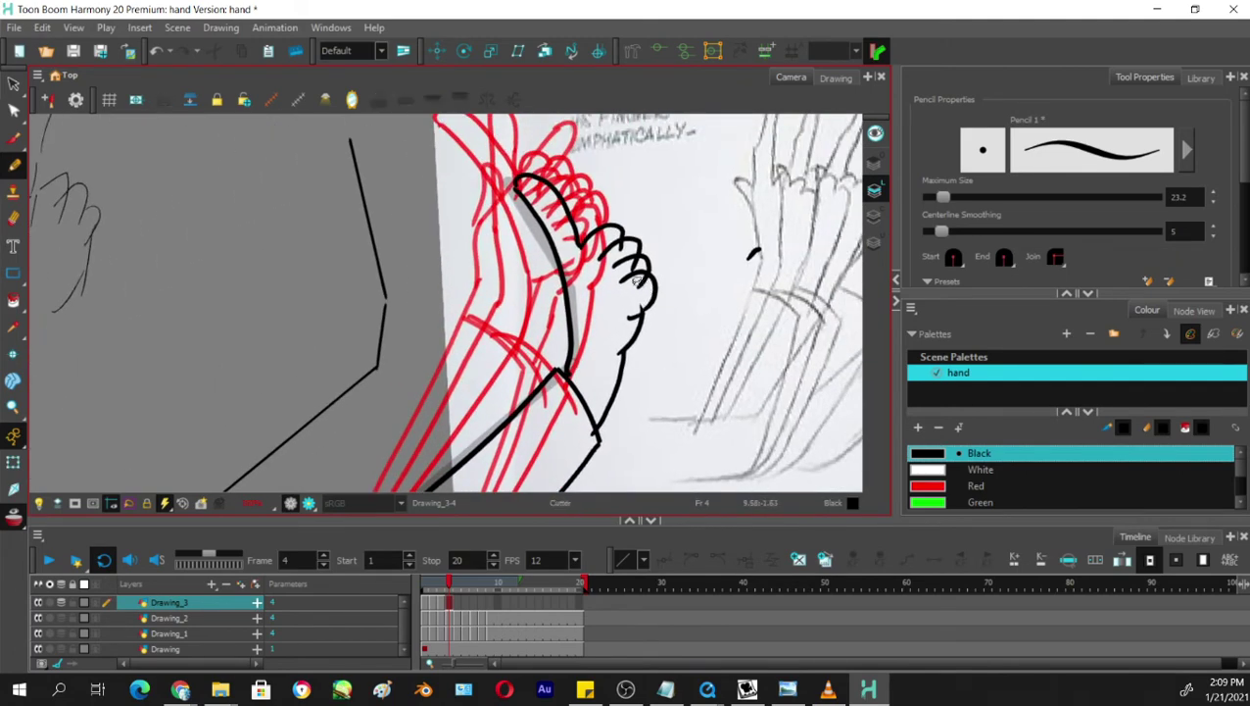
mouse_move(637, 282)
left_mouse_down()
mouse_move(693, 261)
mouse_move(628, 285)
mouse_move(643, 292)
left_mouse_up()
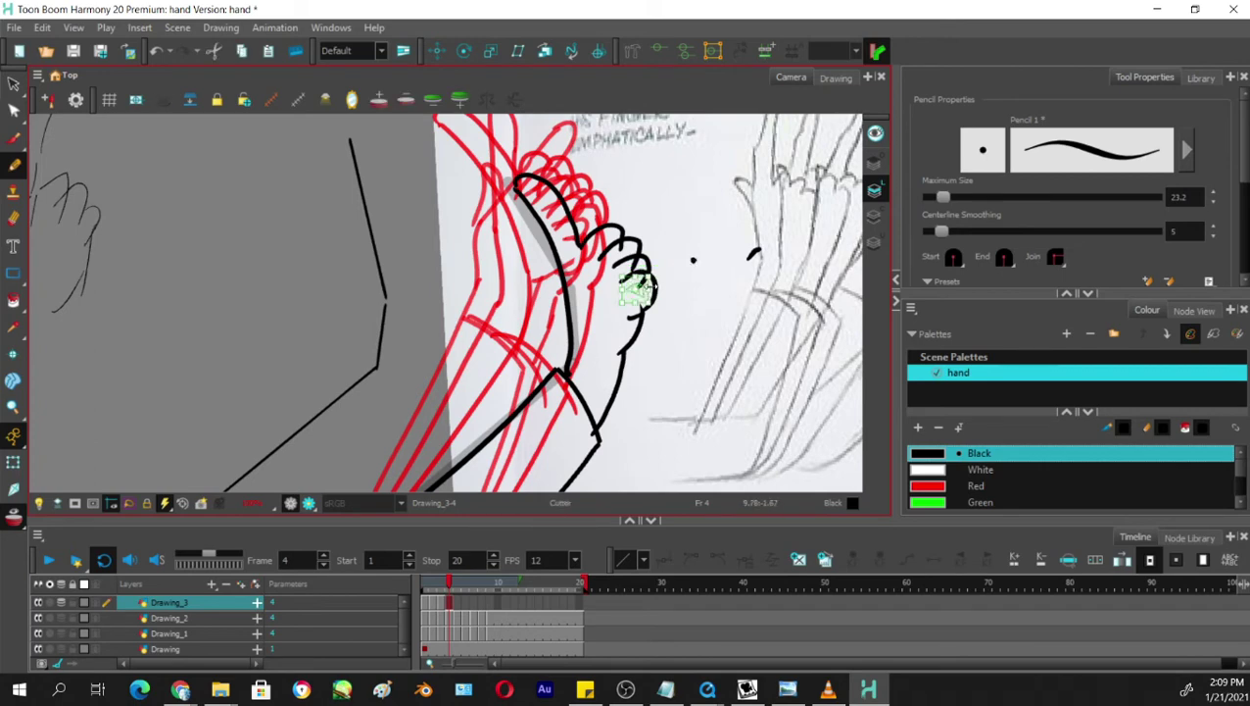
left_click(690, 237)
key("alt+t")
mouse_move(705, 220)
left_mouse_down()
mouse_move(704, 269)
mouse_move(703, 222)
left_mouse_up()
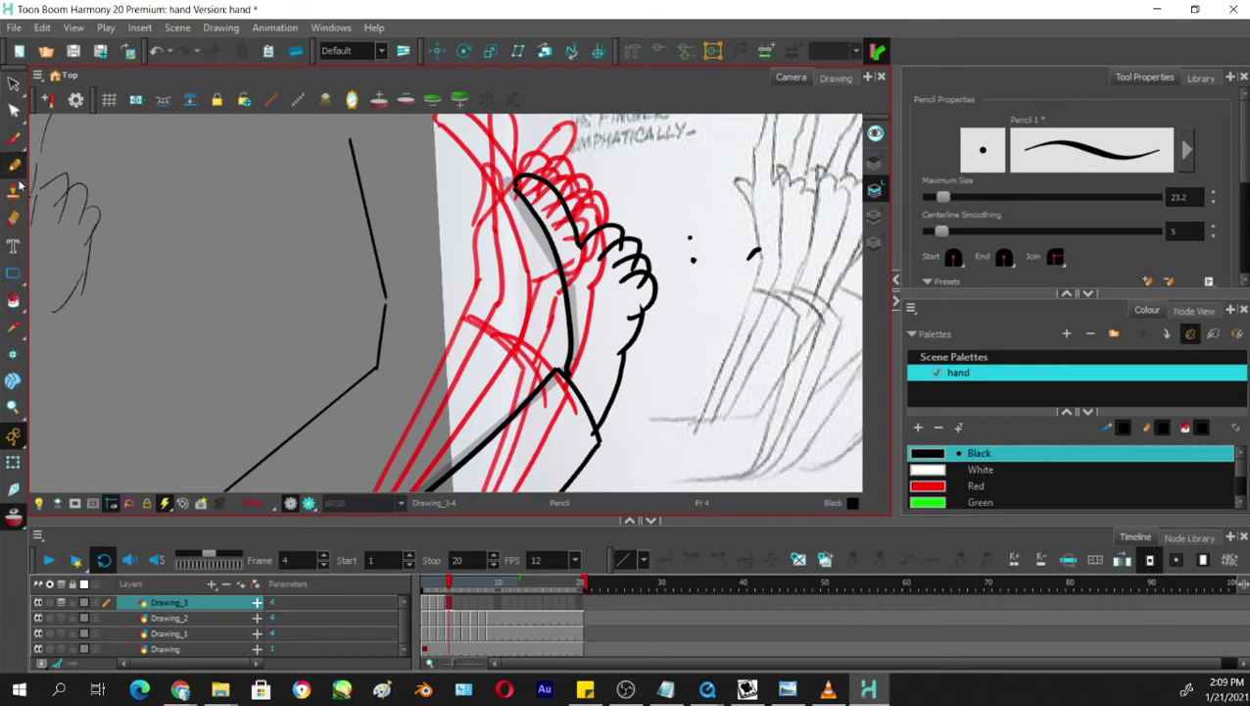
key("alt+3")
mouse_move(692, 259)
left_mouse_down()
mouse_move(691, 237)
mouse_move(693, 251)
left_mouse_up()
left_click_drag(758, 247, 756, 251)
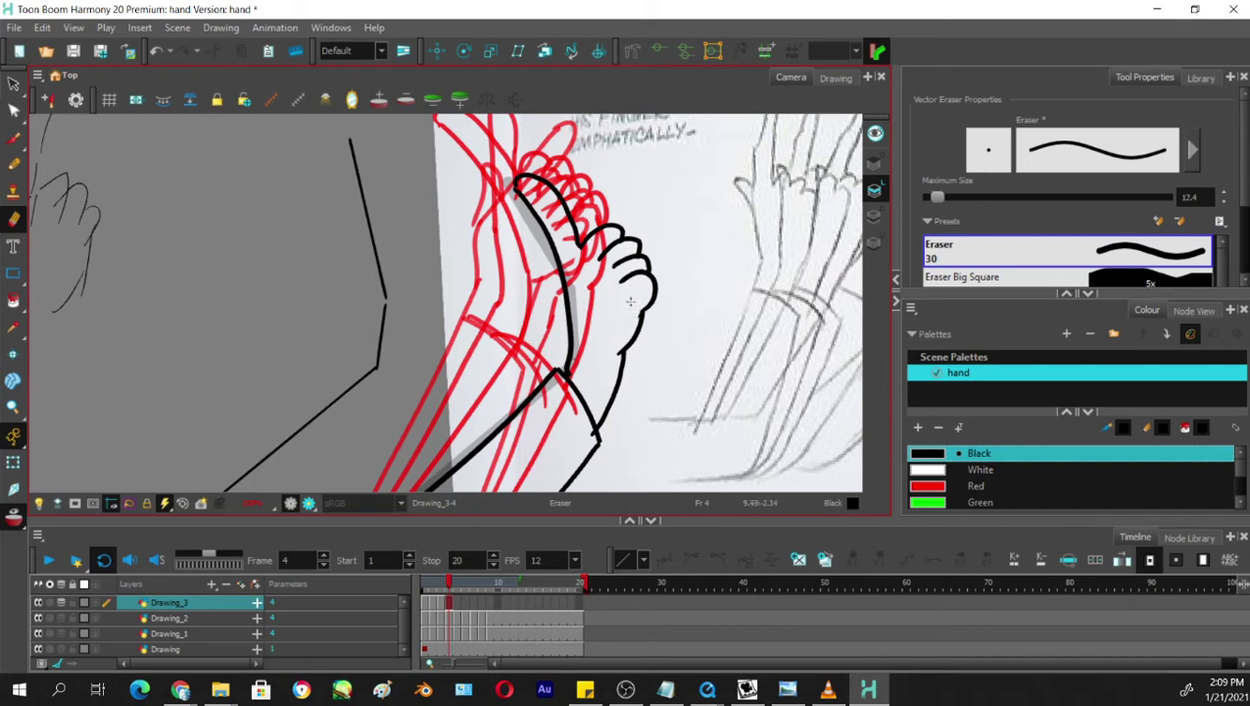
Redraw the lowest curled finger's line where it meets the palm on frame 4, undoing the strokes that miss.
left_click(15, 163)
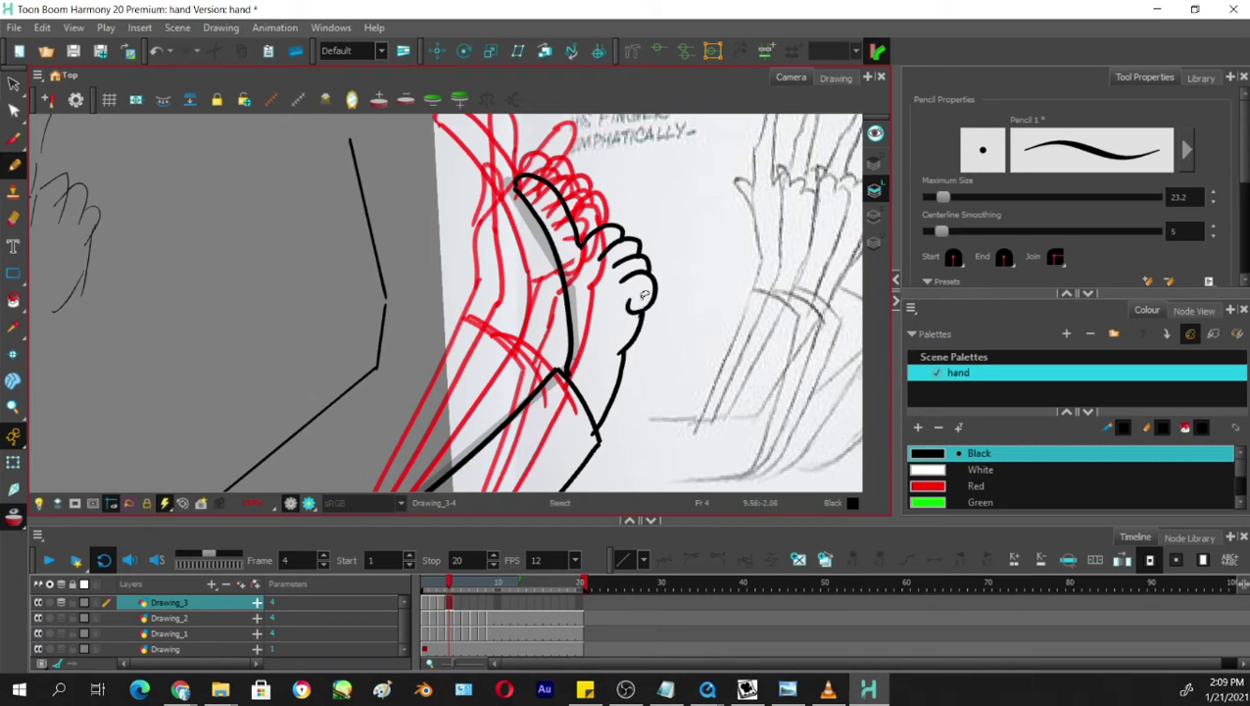
key("ctrl+z")
left_click_drag(664, 350, 557, 362)
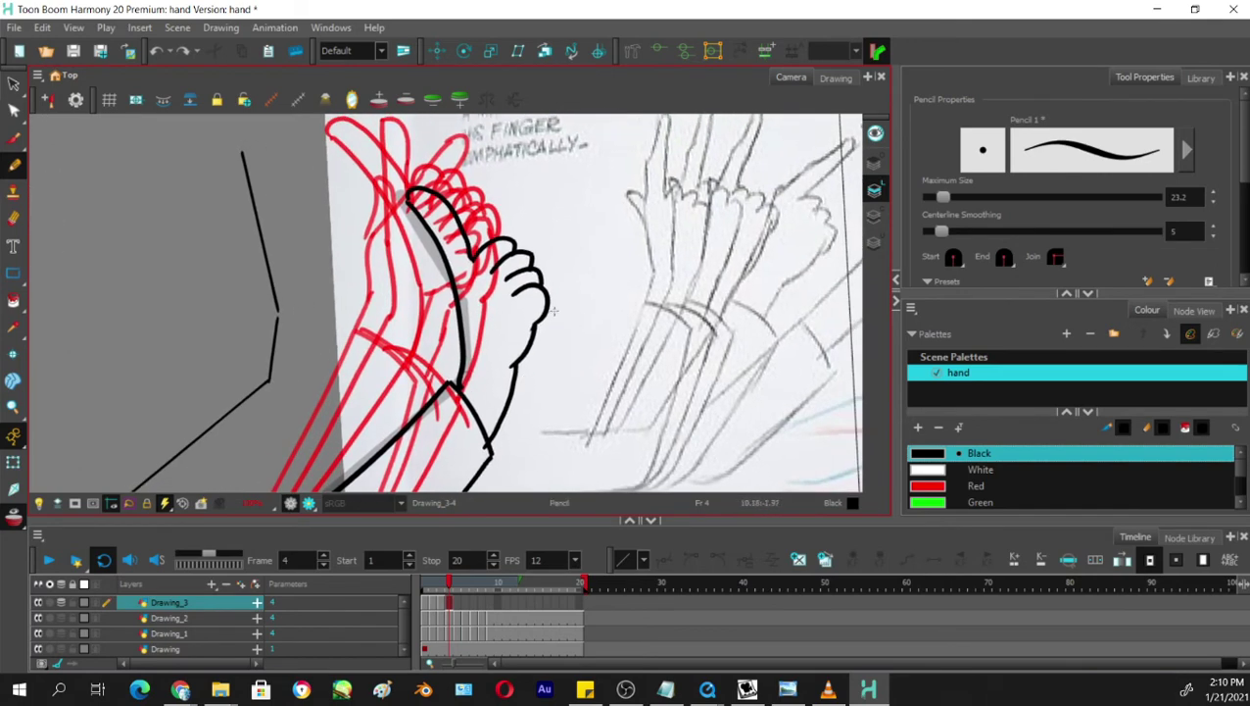
left_click_drag(529, 305, 526, 339)
left_click_drag(531, 310, 531, 334)
key("ctrl+z")
key("ctrl+z")
key("ctrl+z")
Hide the onion skin and redraw the pointing finger on frame 4 so its tip reaches the end of the guide line.
left_click(17, 517)
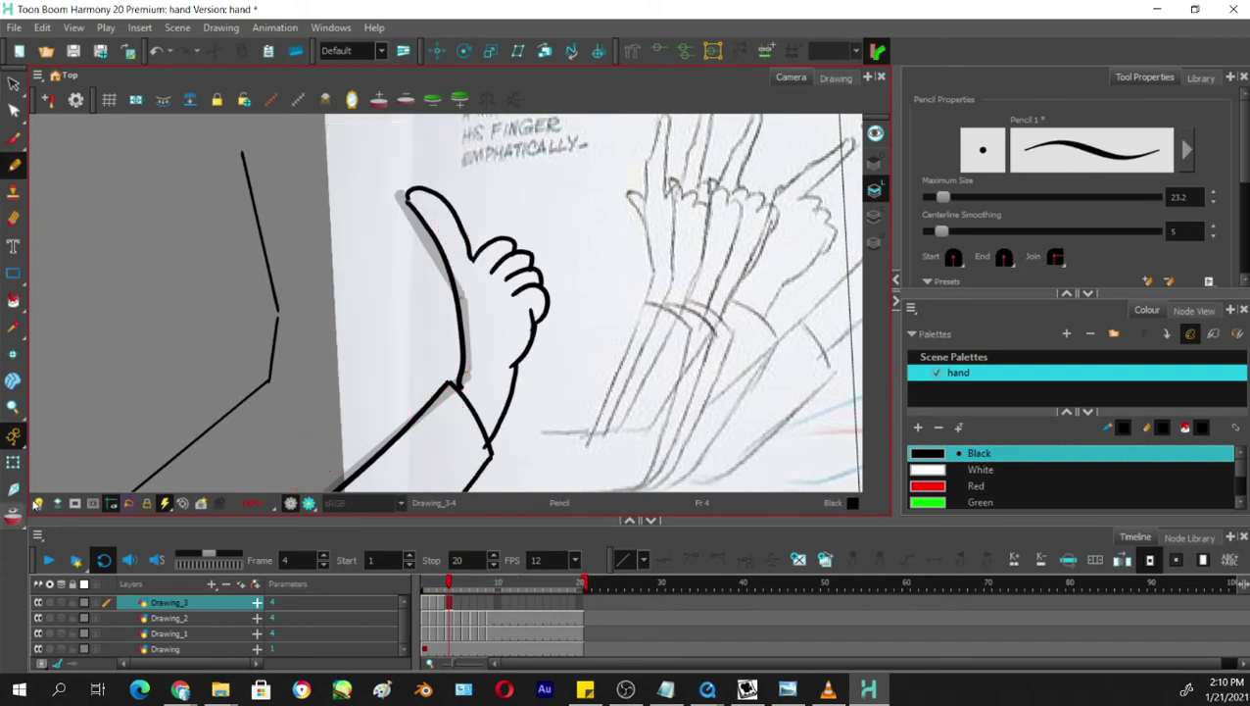
mouse_move(452, 581)
left_mouse_down()
mouse_move(425, 583)
mouse_move(446, 598)
left_mouse_up()
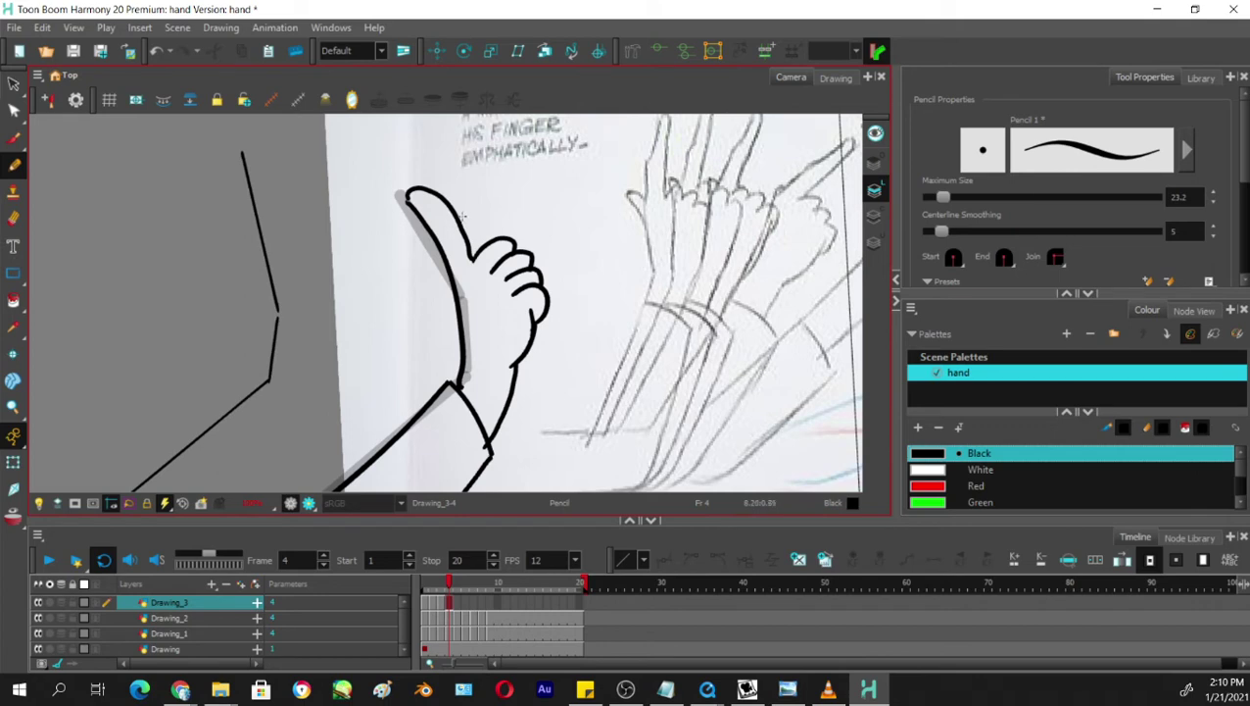
key("ctrl+z")
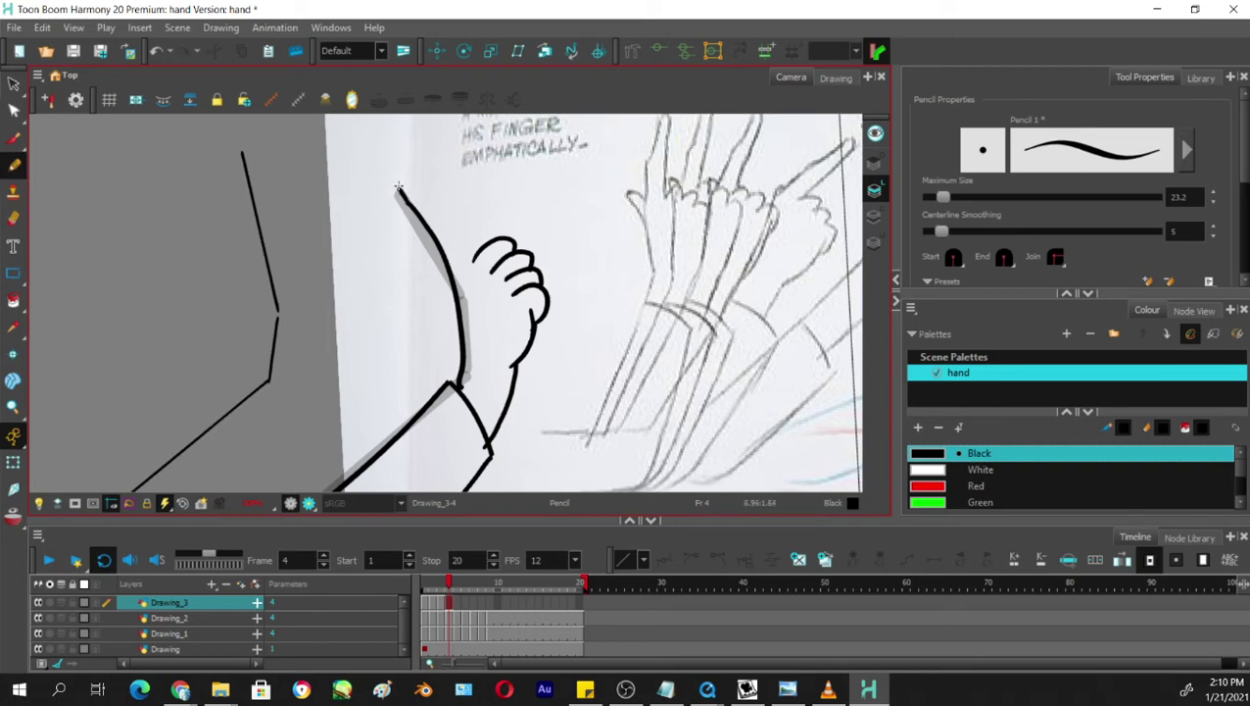
mouse_move(398, 186)
left_mouse_down()
mouse_move(412, 174)
mouse_move(436, 196)
mouse_move(473, 262)
left_mouse_up()
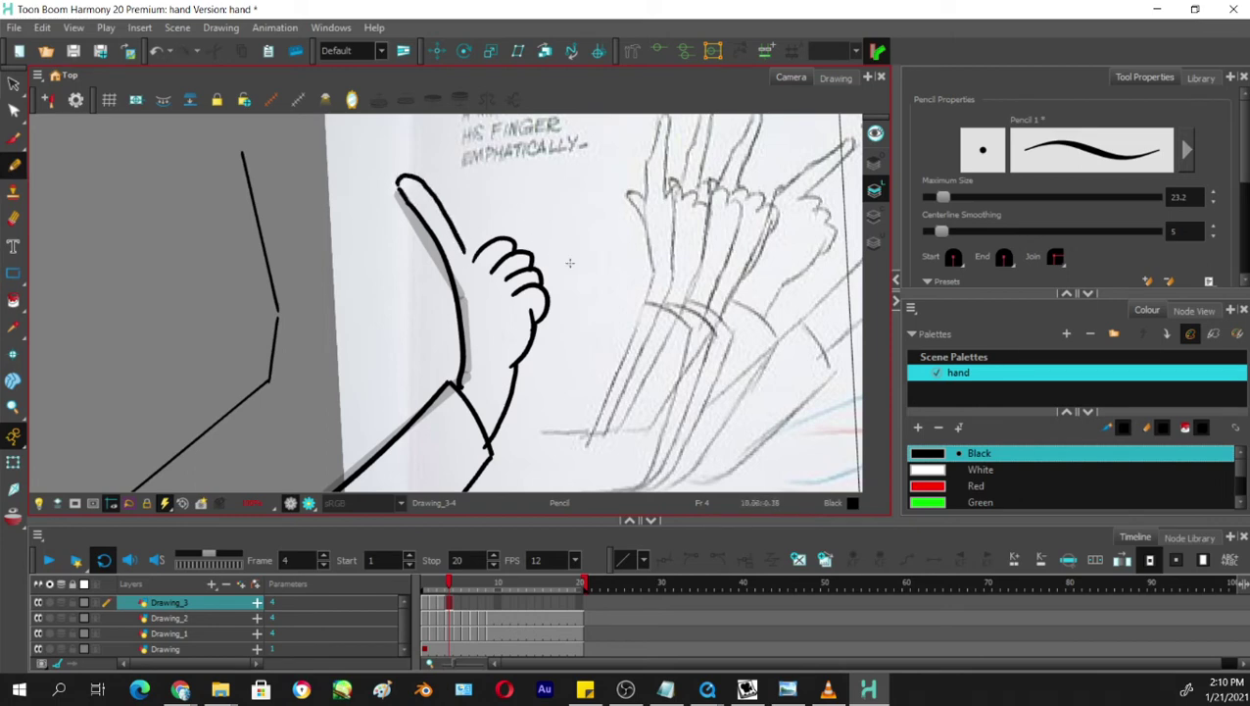
mouse_move(611, 295)
left_mouse_down()
mouse_move(576, 339)
mouse_move(530, 360)
left_mouse_up()
key("ctrl+z")
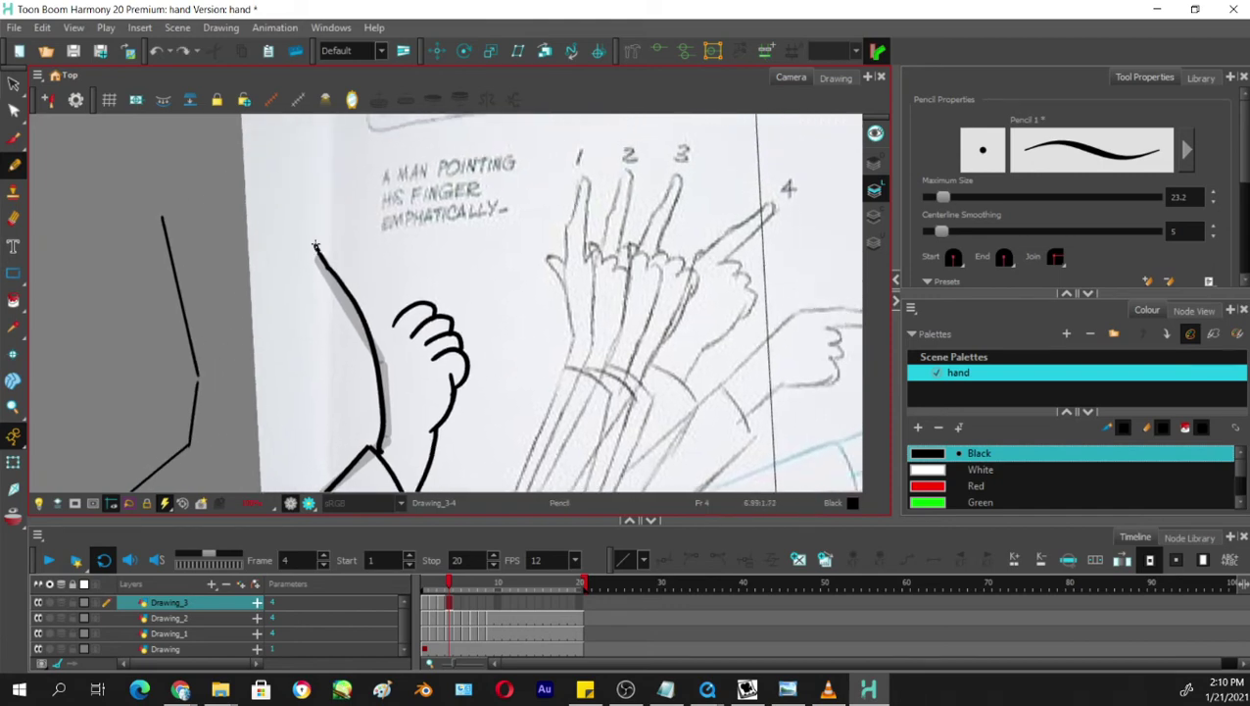
mouse_move(315, 245)
left_mouse_down()
mouse_move(365, 270)
mouse_move(393, 326)
left_mouse_up()
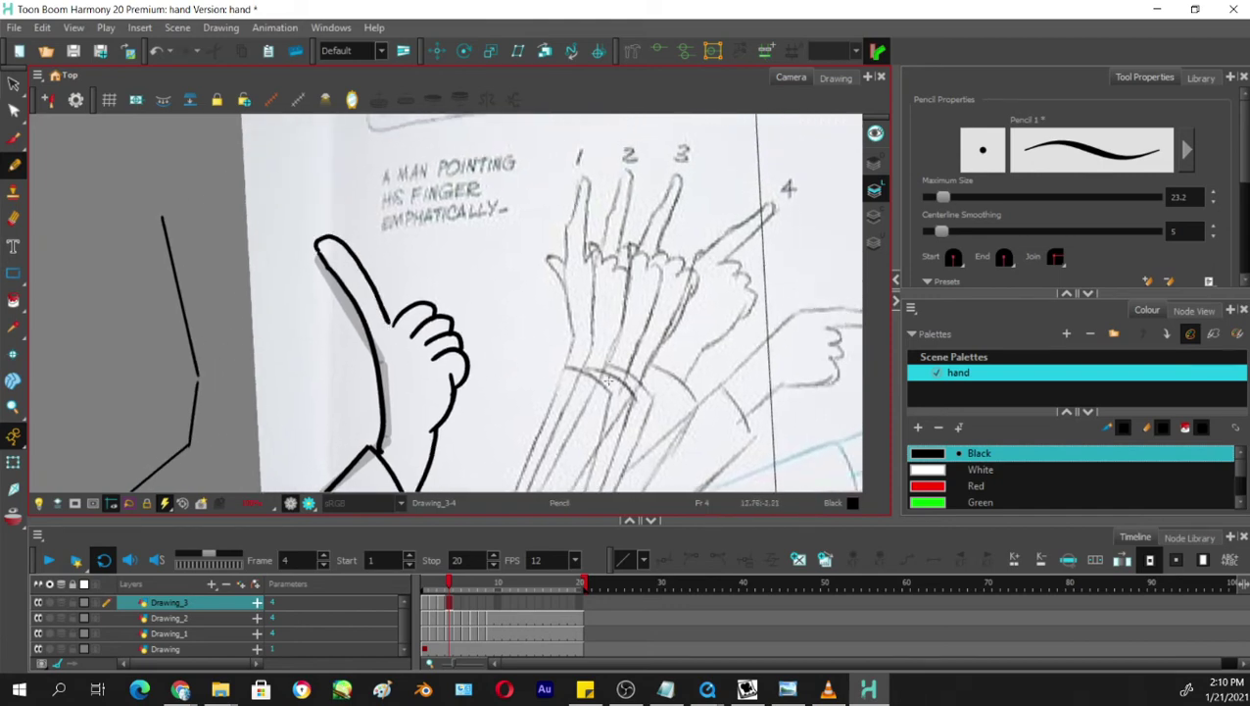
Step back and forth through frames 1 to 5 to compare the finished arm drawings with the guide lines.
key("comma")
key("comma")
key("comma")
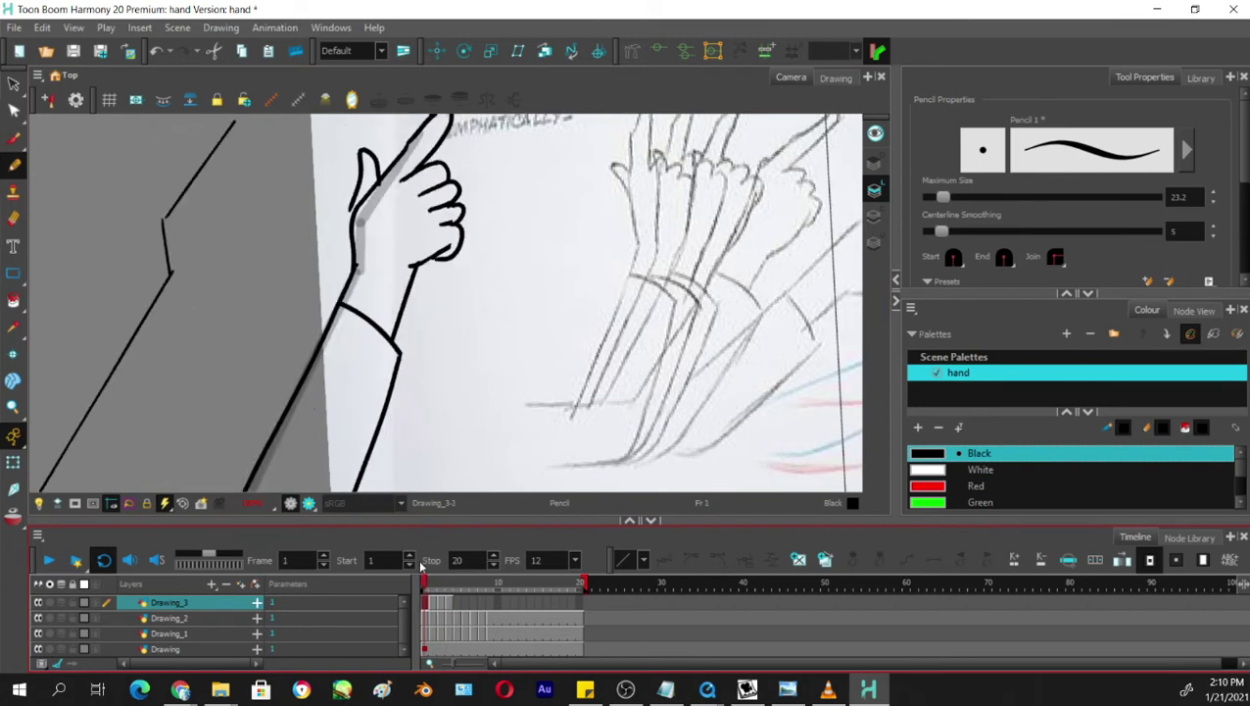
left_click_drag(509, 412, 507, 417)
left_click_drag(424, 583, 457, 596)
scroll(617, 281, "down", 3)
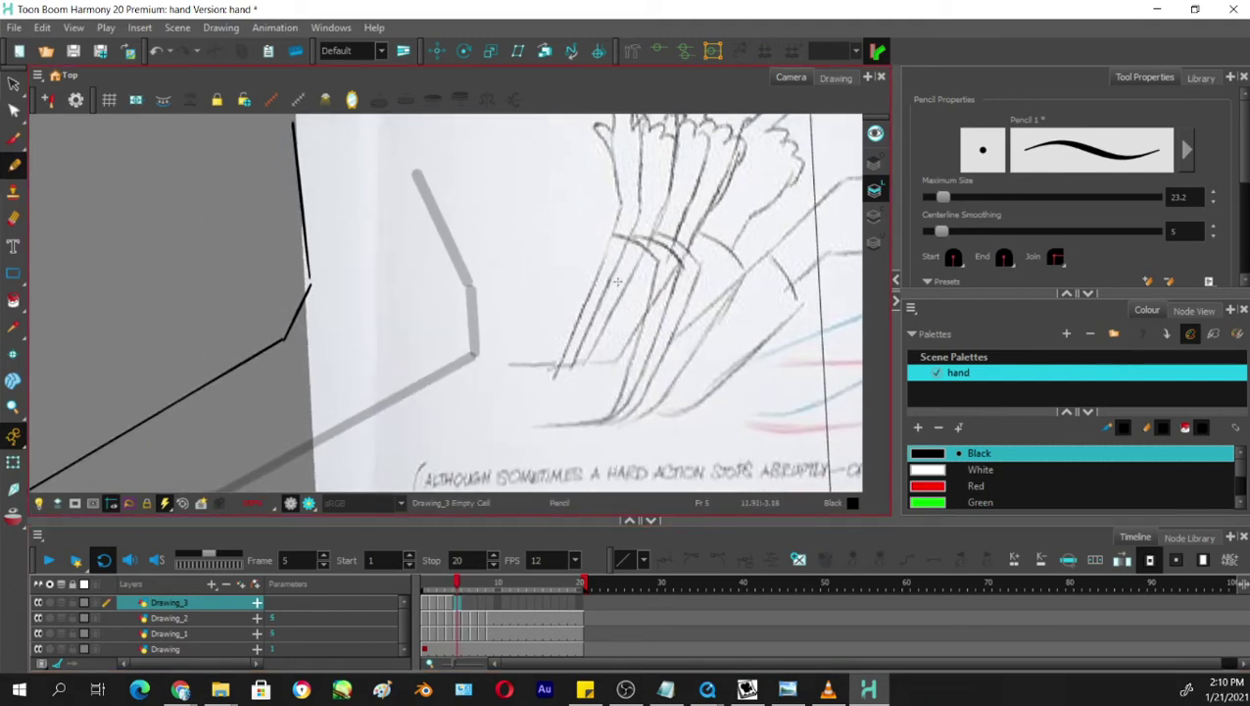
left_click_drag(458, 586, 449, 583)
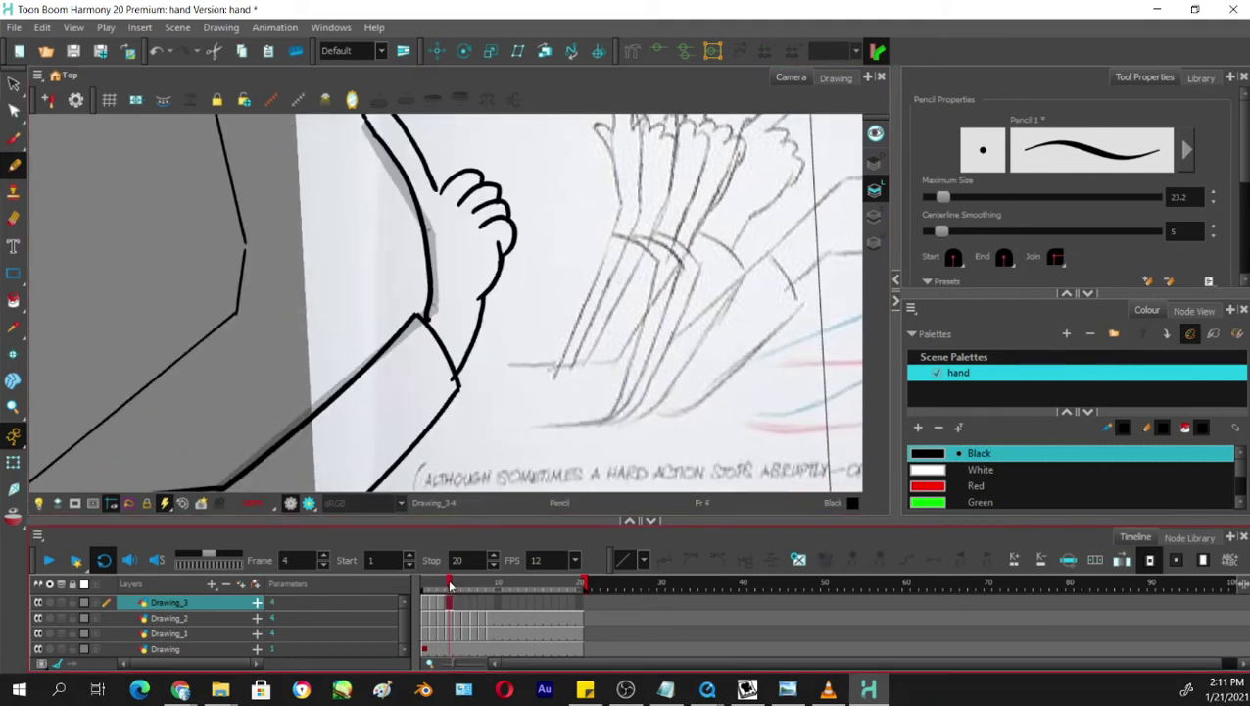
scroll(594, 323, "down", 3)
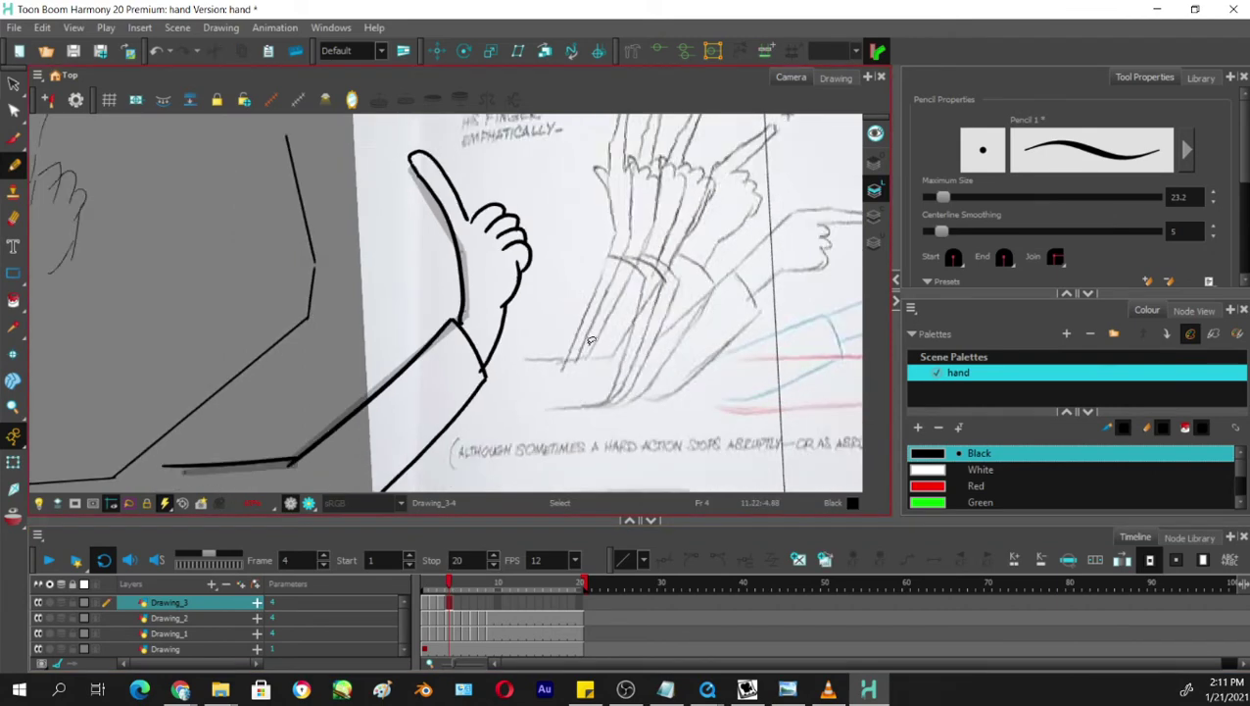
left_click_drag(647, 408, 696, 407)
mouse_move(452, 583)
left_mouse_down()
mouse_move(439, 586)
mouse_move(448, 592)
left_mouse_up()
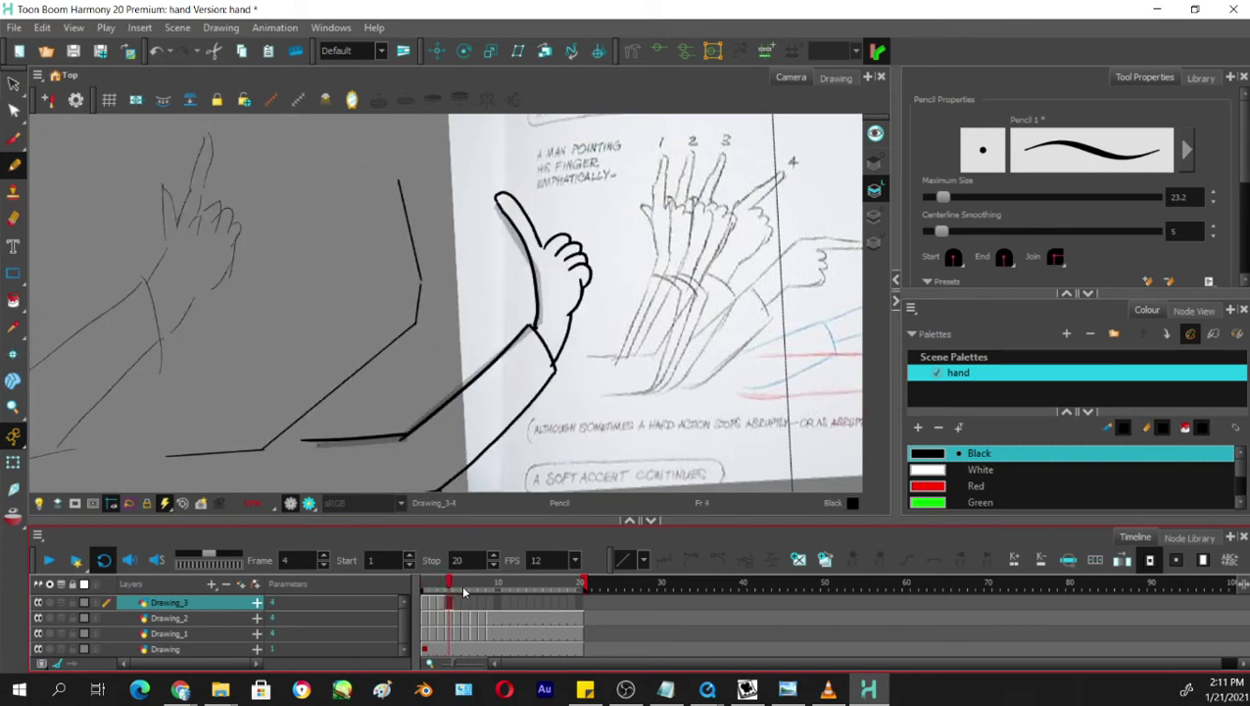
left_click(458, 605)
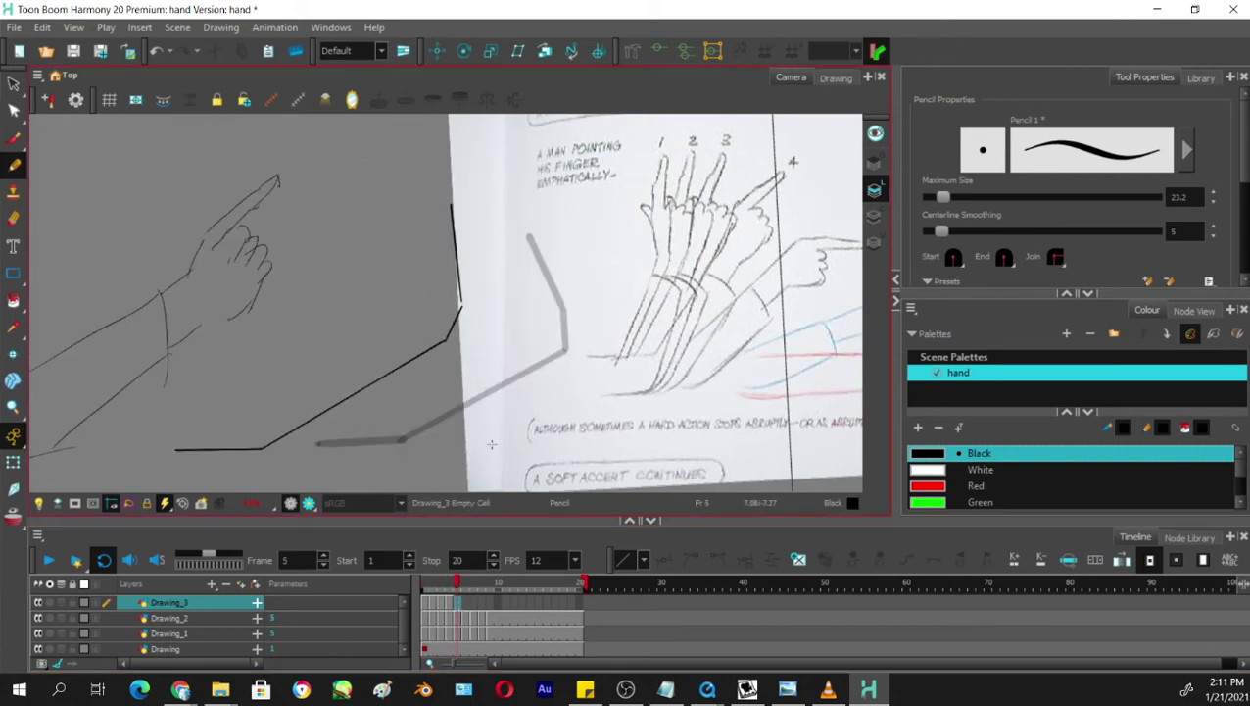
left_click(452, 609)
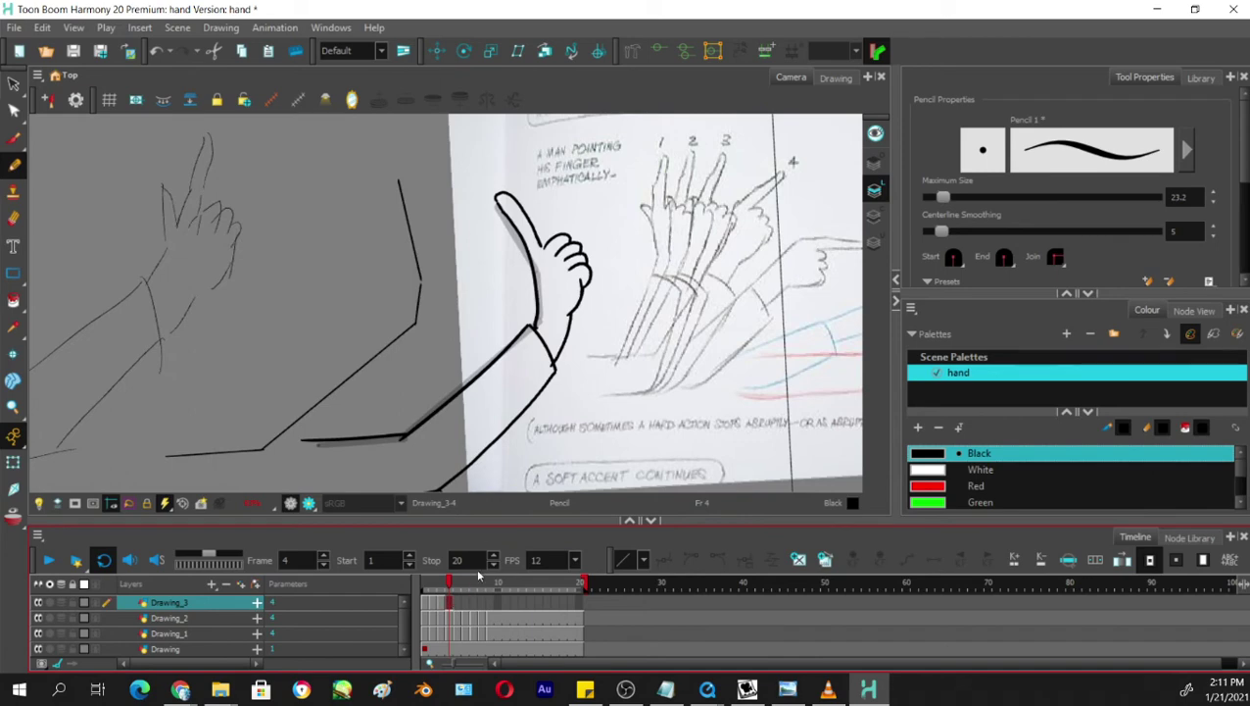
Go to frame 5, show the onion skin and draw the forearm's and upper arm's top edges along the guide.
left_click(458, 604)
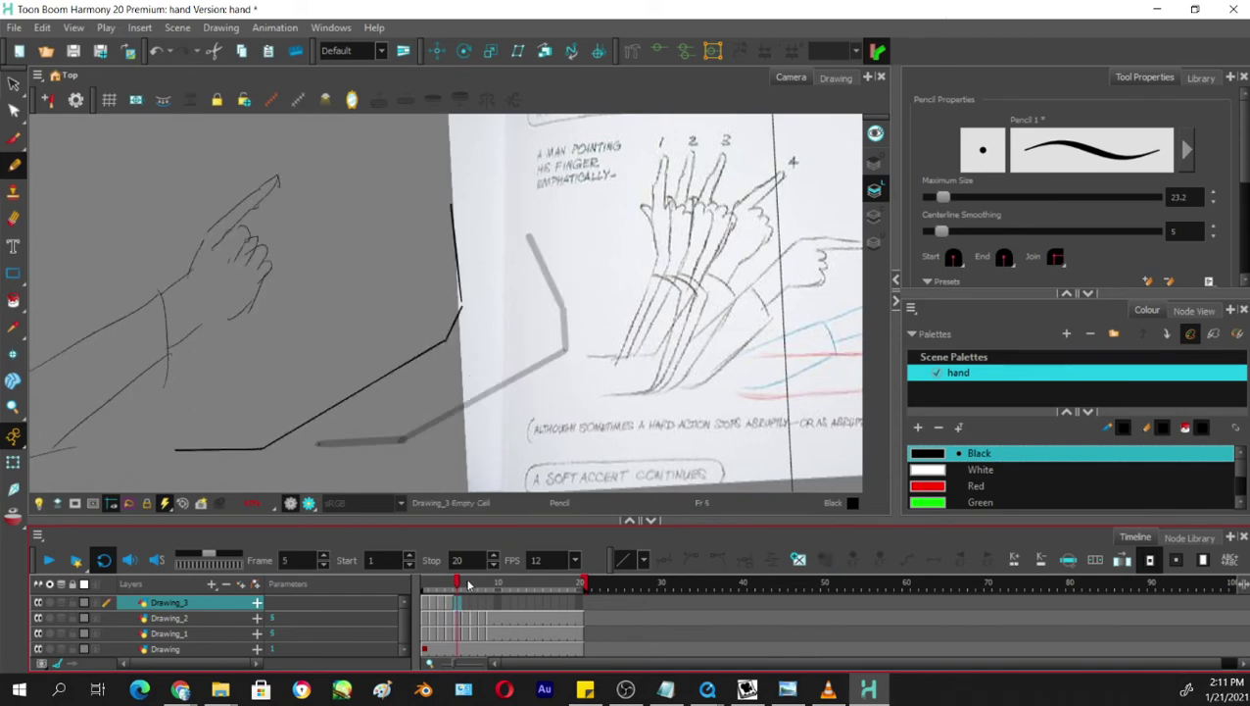
left_click(13, 516)
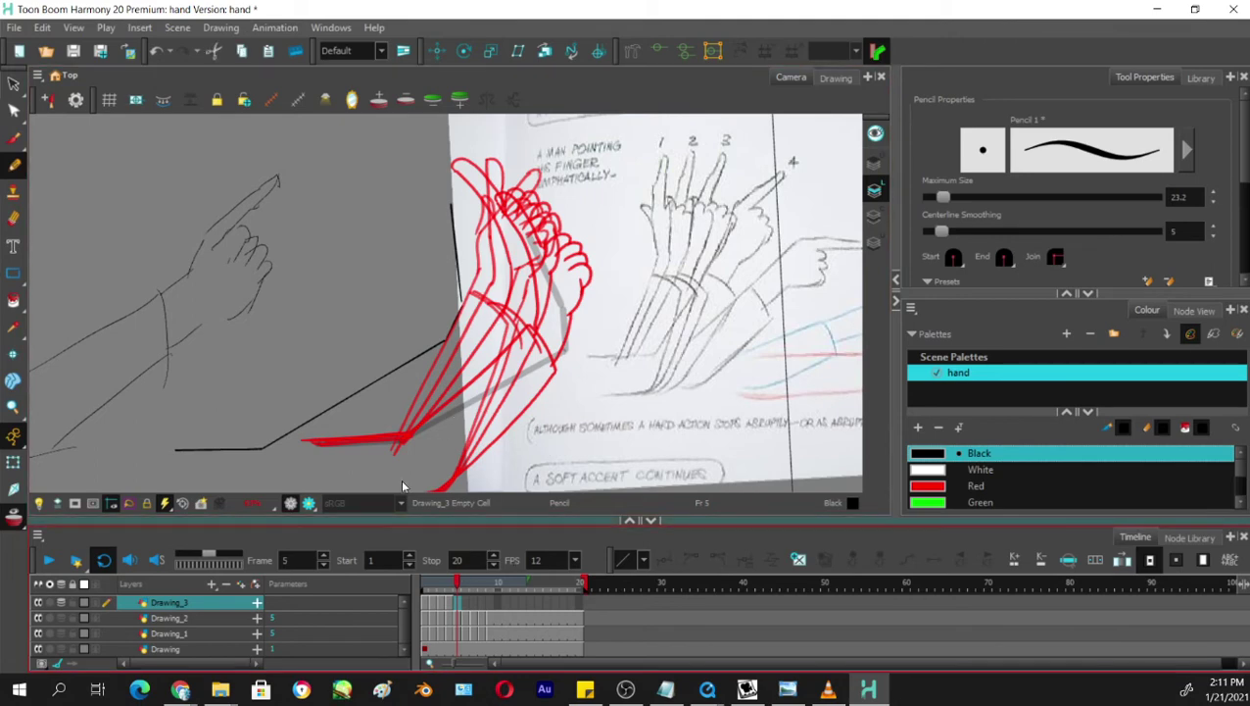
key("space")
mouse_move(574, 396)
left_mouse_down()
mouse_move(694, 300)
mouse_move(643, 297)
mouse_move(523, 362)
left_mouse_up()
key("ctrl+z")
mouse_move(679, 277)
left_mouse_down()
mouse_move(517, 365)
mouse_move(411, 372)
left_mouse_up()
key("ctrl+z")
Draw the upper arm's bottom edge behind the elbow on frame 5, redoing the stroke until it follows the onion skin.
key("ctrl+alt")
mouse_move(688, 351)
left_mouse_down()
mouse_move(666, 311)
mouse_move(554, 245)
mouse_move(493, 355)
left_mouse_up()
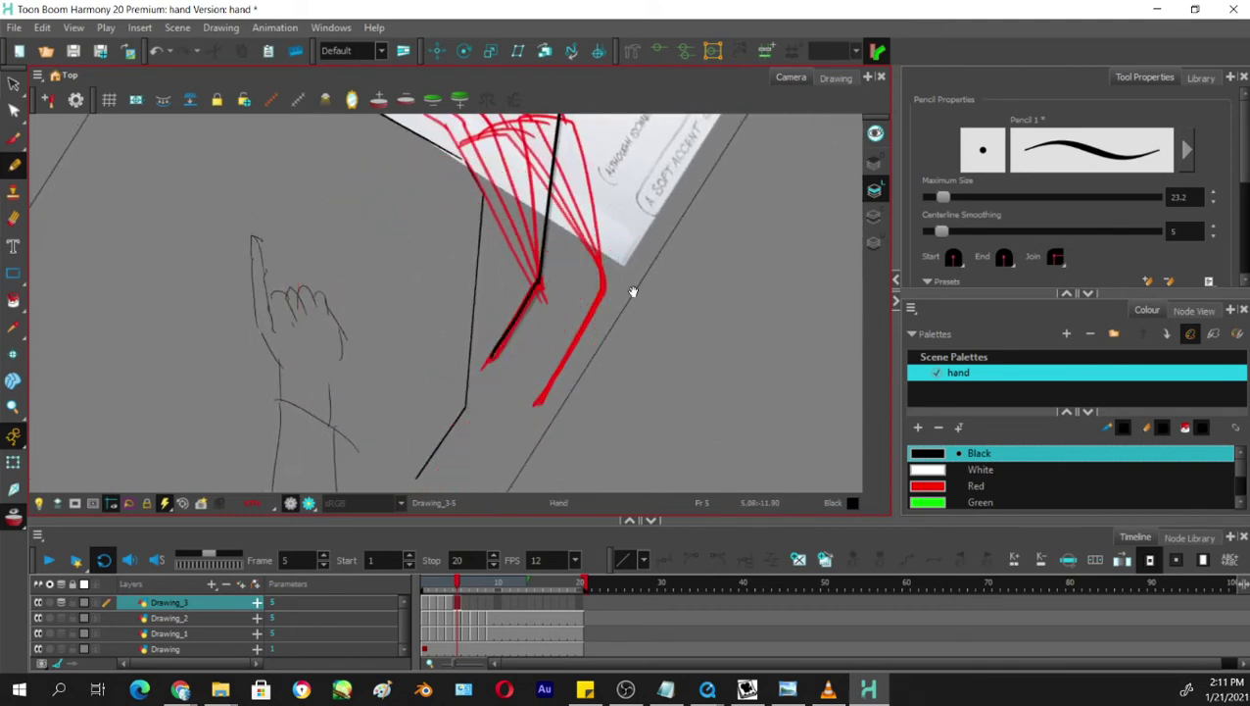
left_click_drag(633, 291, 514, 431)
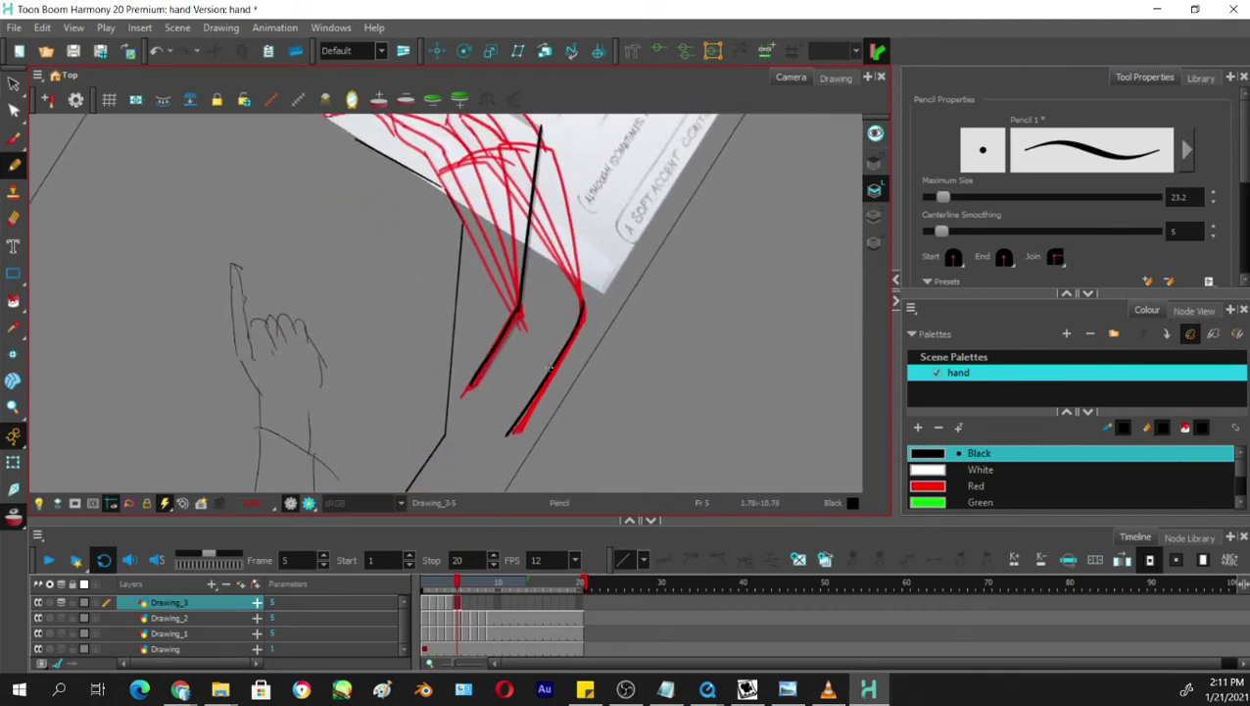
key("ctrl+z")
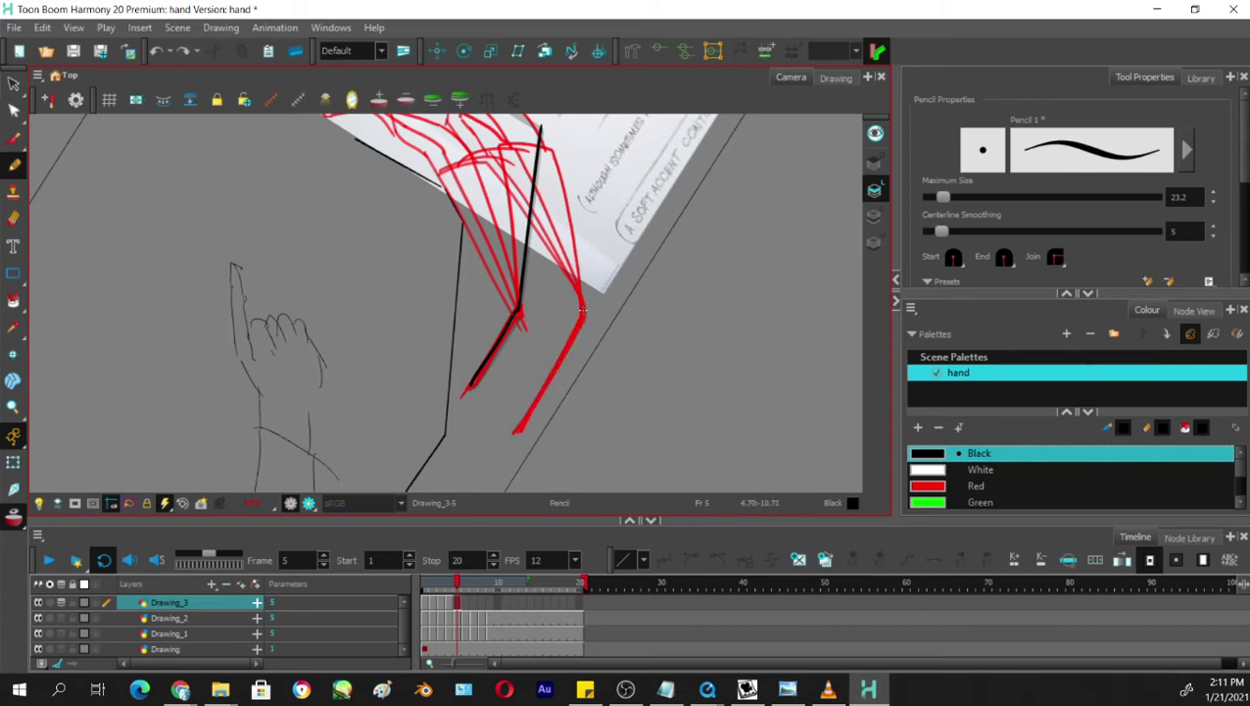
left_click_drag(582, 311, 513, 431)
key("ctrl+z")
key("ctrl+z")
left_click_drag(581, 306, 513, 431)
key("ctrl+z")
left_click_drag(581, 306, 514, 432)
left_click_drag(683, 351, 630, 357)
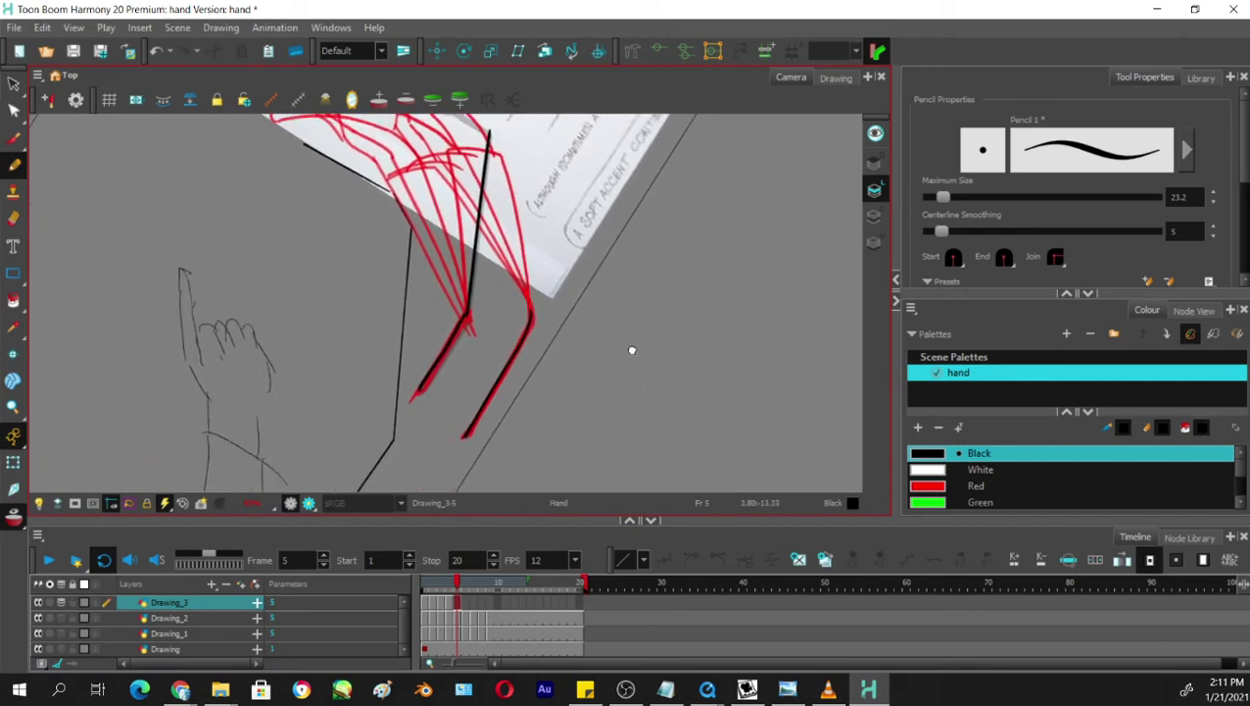
mouse_move(672, 411)
left_mouse_down()
mouse_move(671, 398)
mouse_move(673, 411)
left_mouse_up()
key("ctrl+z")
mouse_move(716, 339)
left_mouse_down()
mouse_move(675, 404)
mouse_move(573, 449)
left_mouse_up()
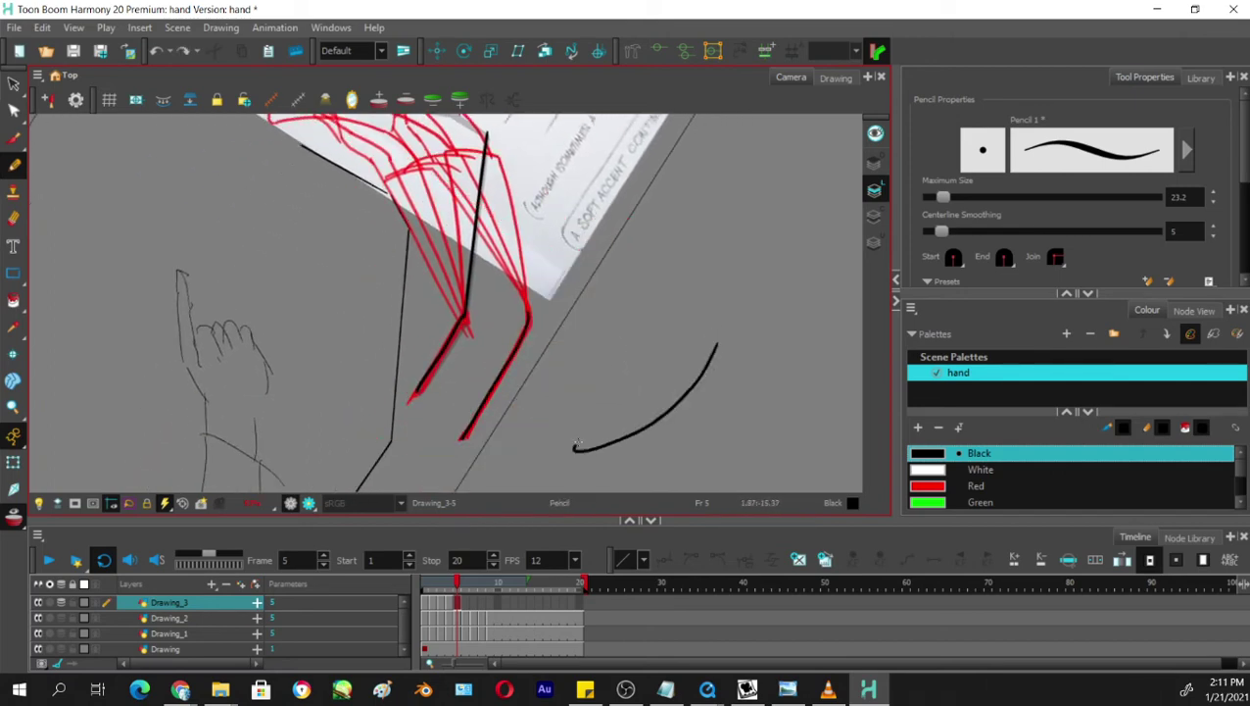
Draw the back of the hand on frame 5 from the wrist up along the bent guide, redoing the stroke until it follows.
key("ctrl+z")
key("shift+x")
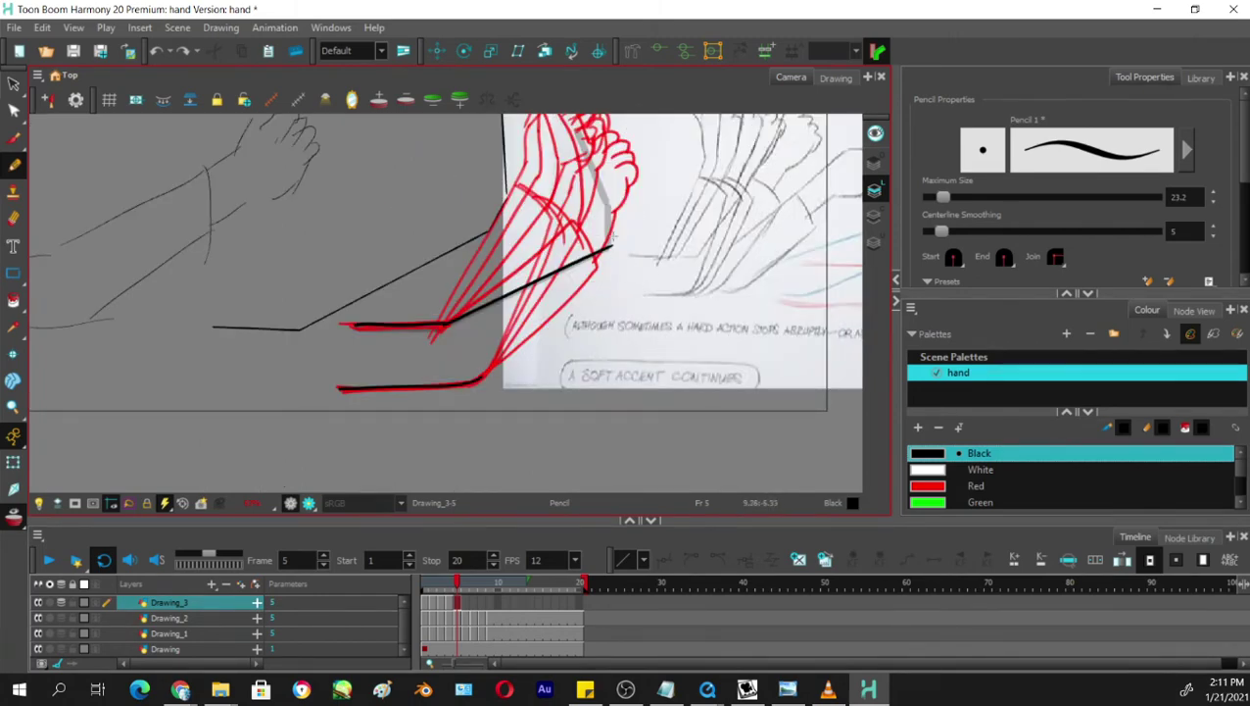
left_click_drag(668, 275, 647, 353)
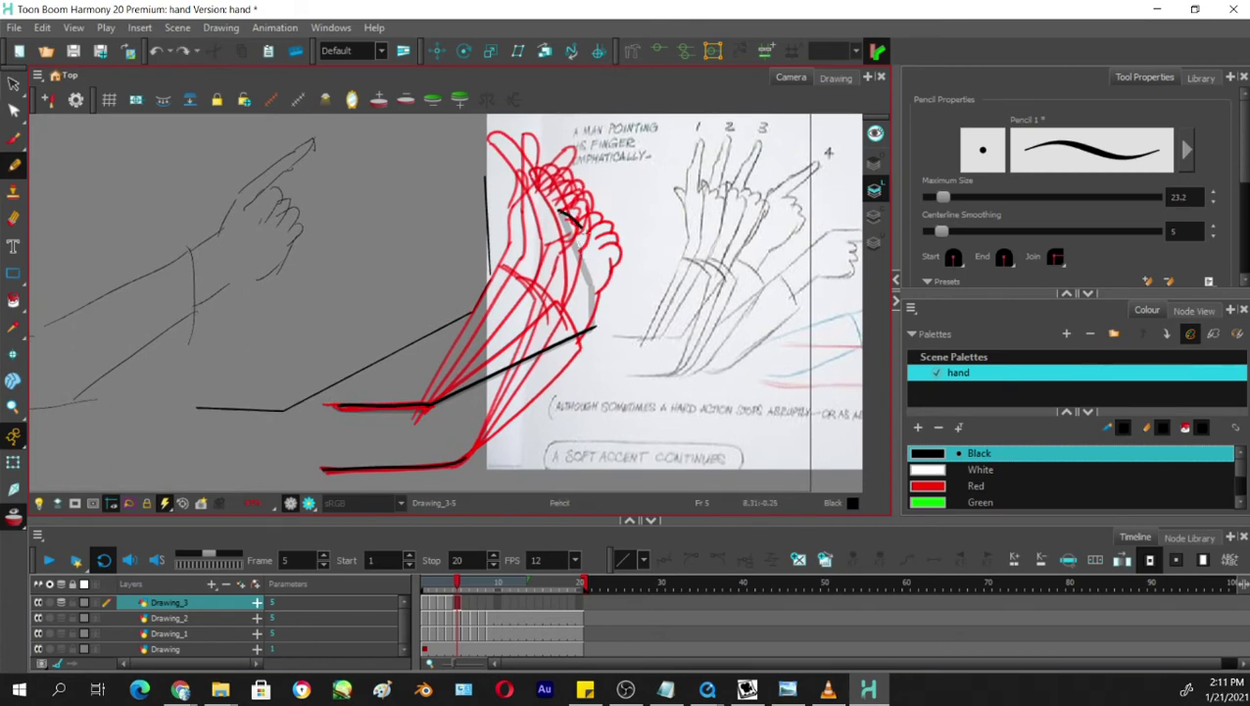
left_click_drag(562, 217, 594, 324)
key("ctrl+z")
left_click_drag(562, 217, 594, 304)
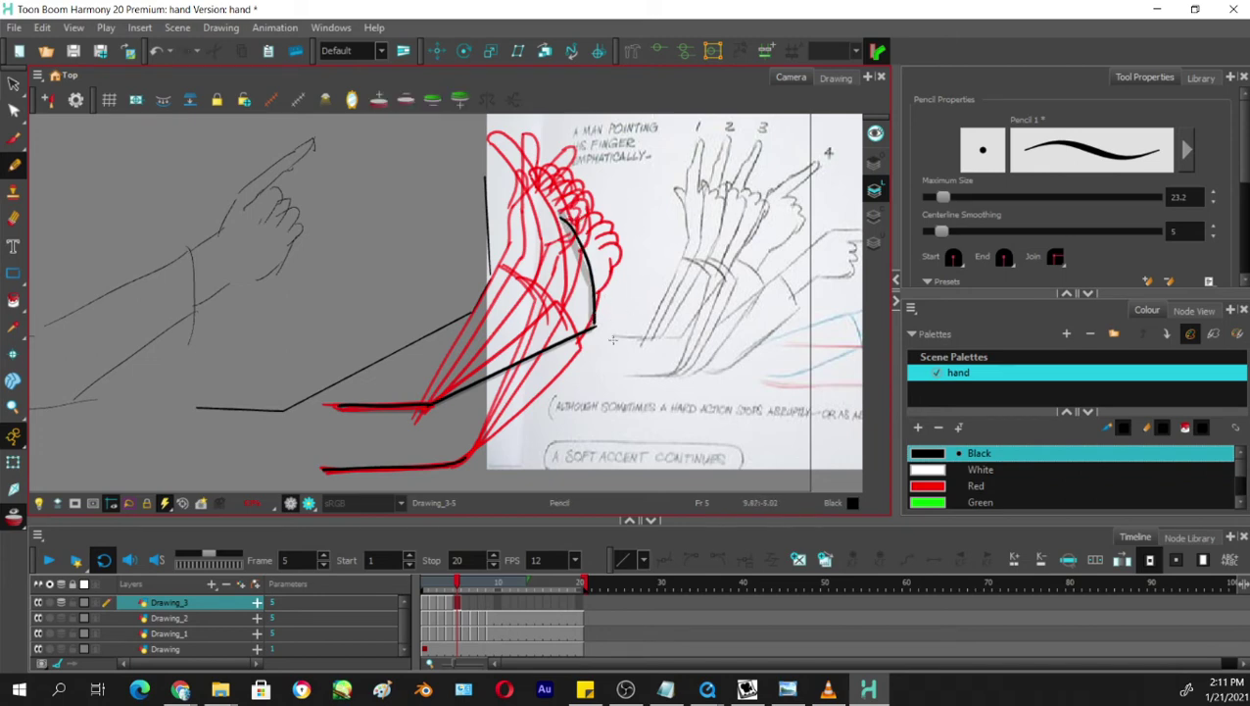
key("ctrl+z")
left_click_drag(563, 221, 586, 334)
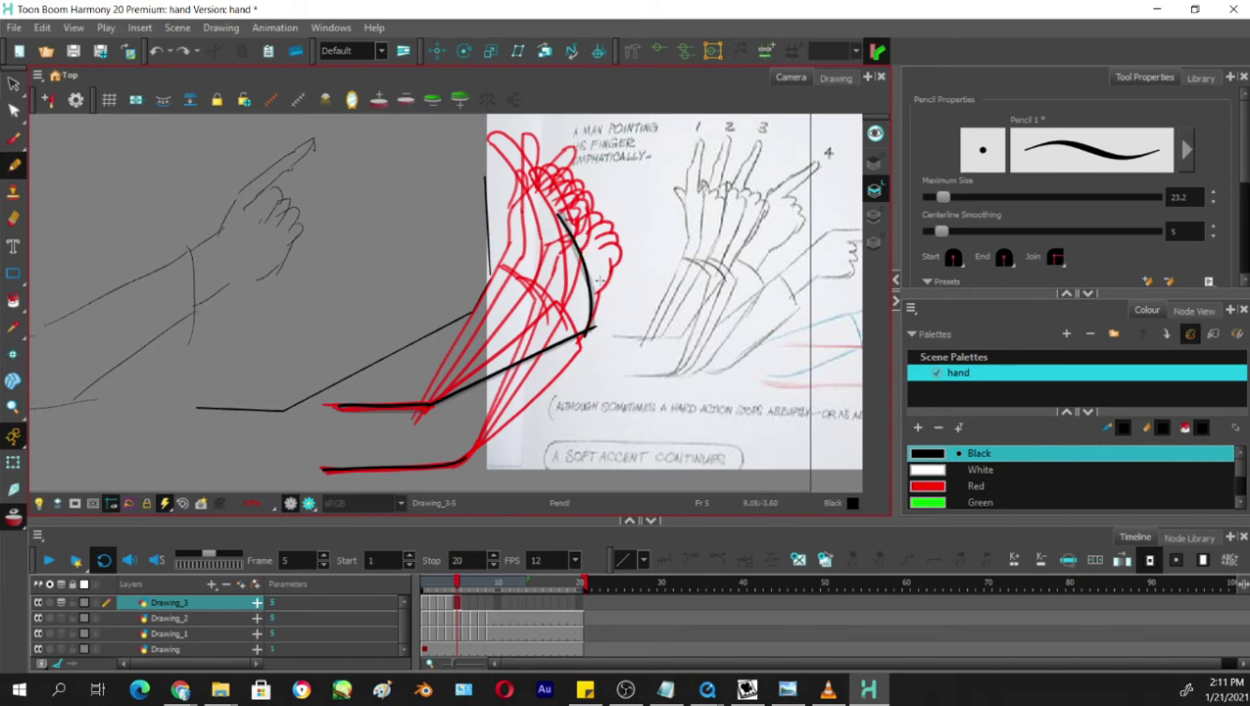
key("ctrl+z")
left_click_drag(554, 213, 585, 335)
Draw the wrist curve and the forearm's bottom edge from the wrist to the elbow on frame 5.
mouse_move(585, 336)
left_mouse_down()
mouse_move(587, 399)
mouse_move(662, 330)
left_mouse_up()
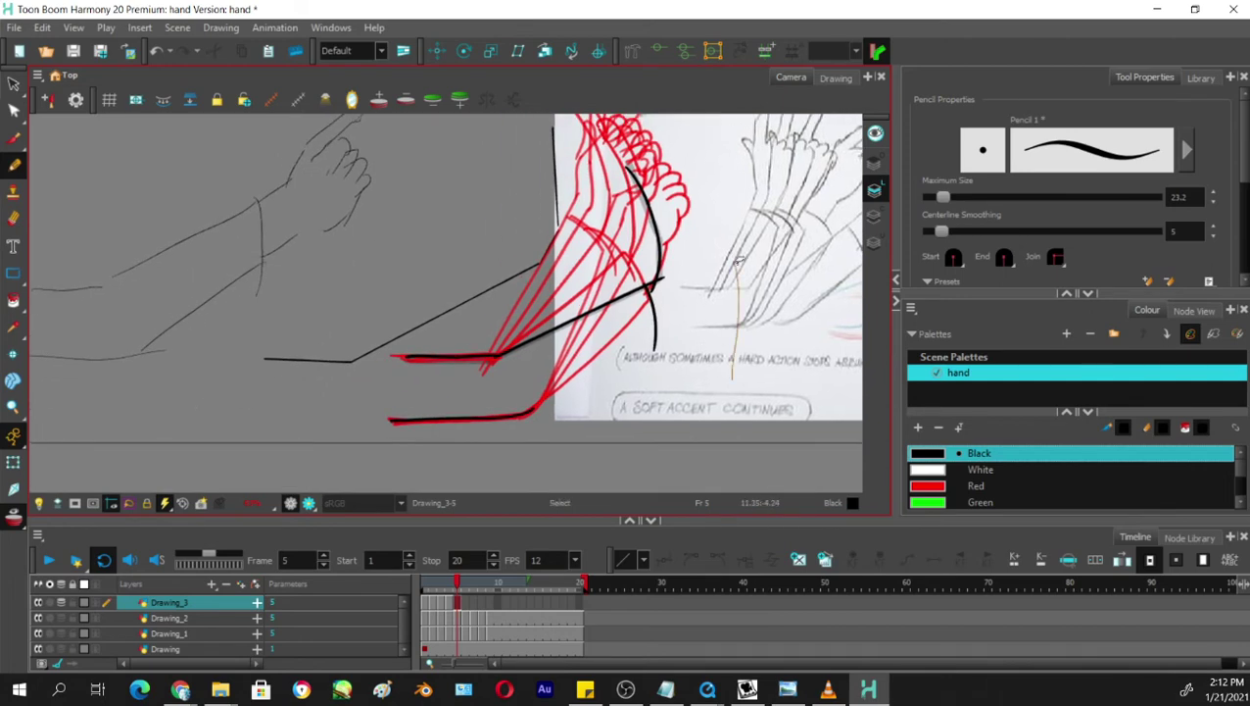
left_click_drag(728, 387, 717, 267)
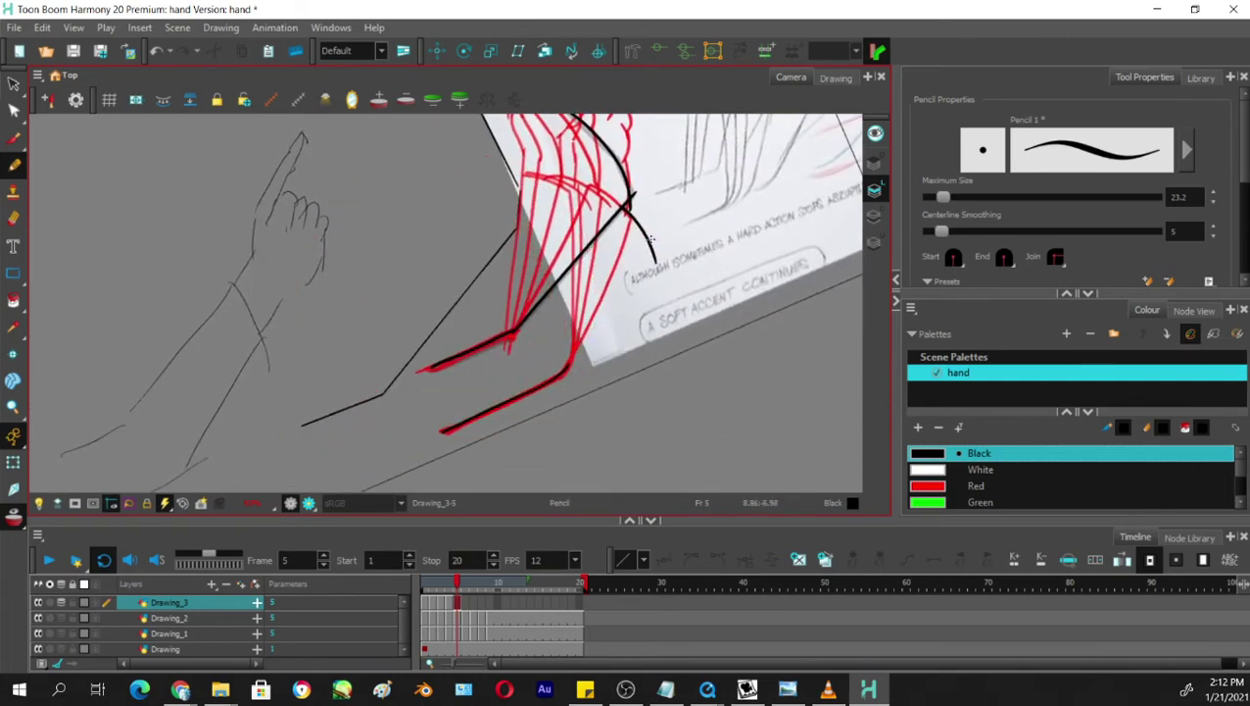
left_click_drag(653, 237, 559, 380)
key("ctrl+z")
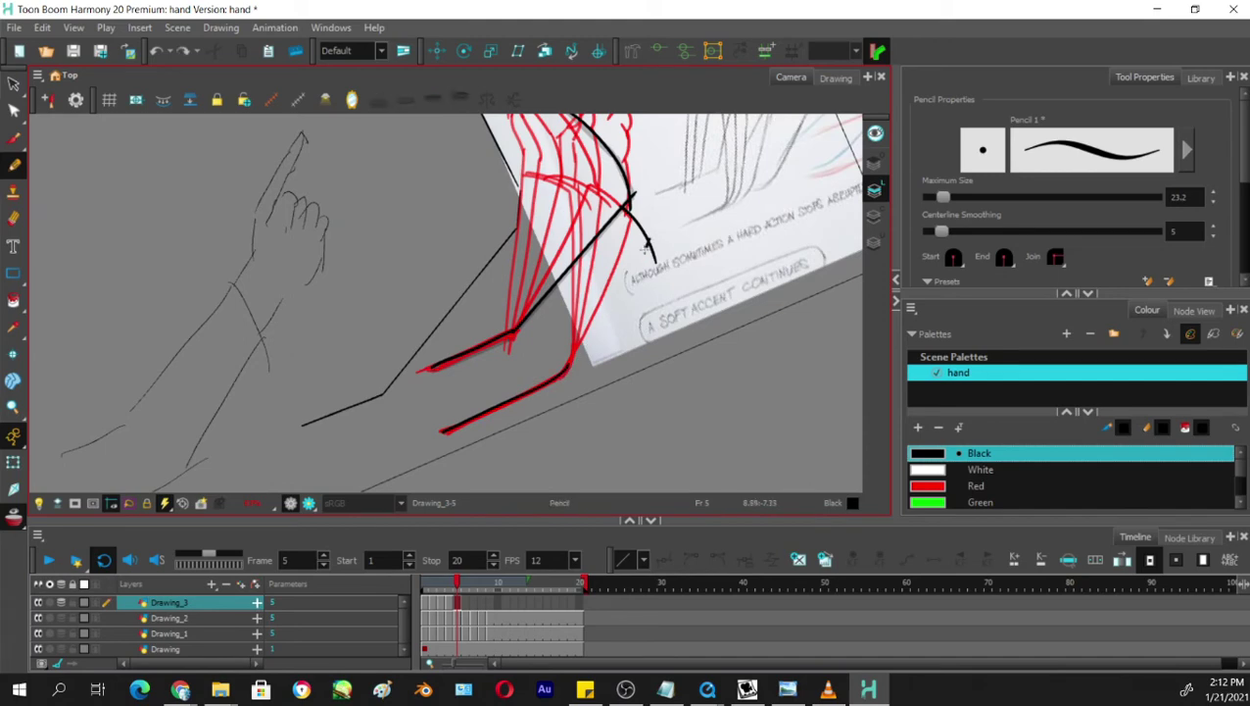
key("ctrl+z")
mouse_move(651, 242)
left_mouse_down()
mouse_move(561, 373)
mouse_move(619, 294)
mouse_move(572, 361)
left_mouse_up()
key("ctrl+z")
Erase the line ends that overshoot the wrist on frame 5 and return to the Pencil tool.
mouse_move(689, 204)
left_mouse_down()
mouse_move(694, 328)
mouse_move(675, 292)
left_mouse_up()
key("alt+e")
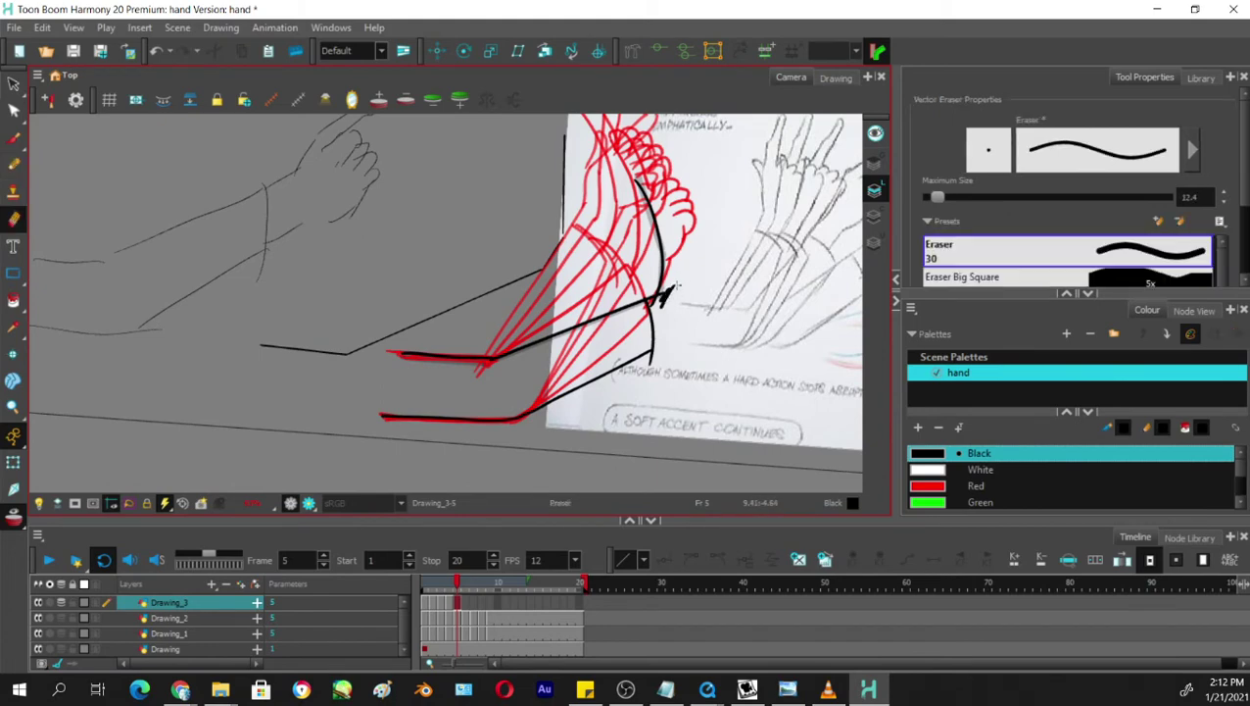
left_click_drag(658, 308, 658, 306)
key("alt+/")
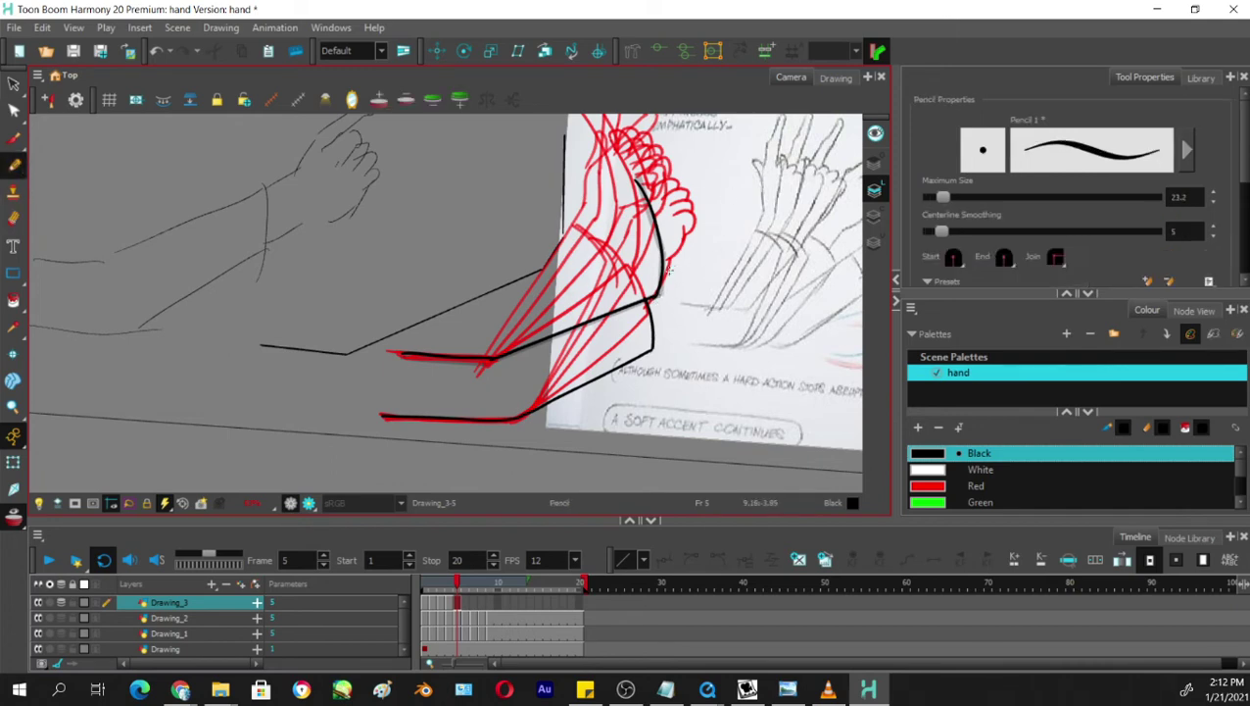
Draw the pointing finger, the curled fingers and the palm's edge on frame 5 to complete the hand.
left_click_drag(680, 207, 694, 263)
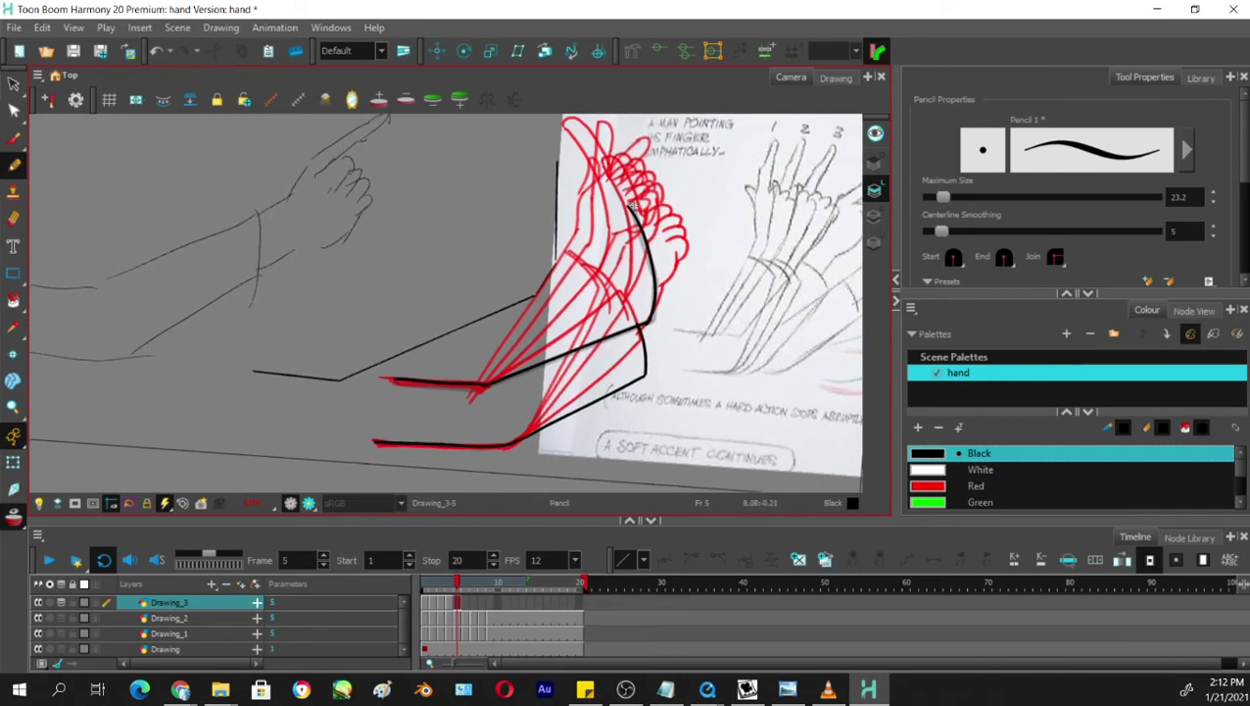
left_click_drag(635, 203, 664, 260)
key("ctrl+z")
mouse_move(635, 202)
left_mouse_down()
mouse_move(670, 265)
mouse_move(679, 248)
mouse_move(691, 257)
mouse_move(666, 265)
mouse_move(694, 253)
mouse_move(707, 278)
mouse_move(685, 296)
mouse_move(712, 292)
mouse_move(696, 347)
mouse_move(582, 350)
left_mouse_up()
key("ctrl+z")
key("ctrl+z")
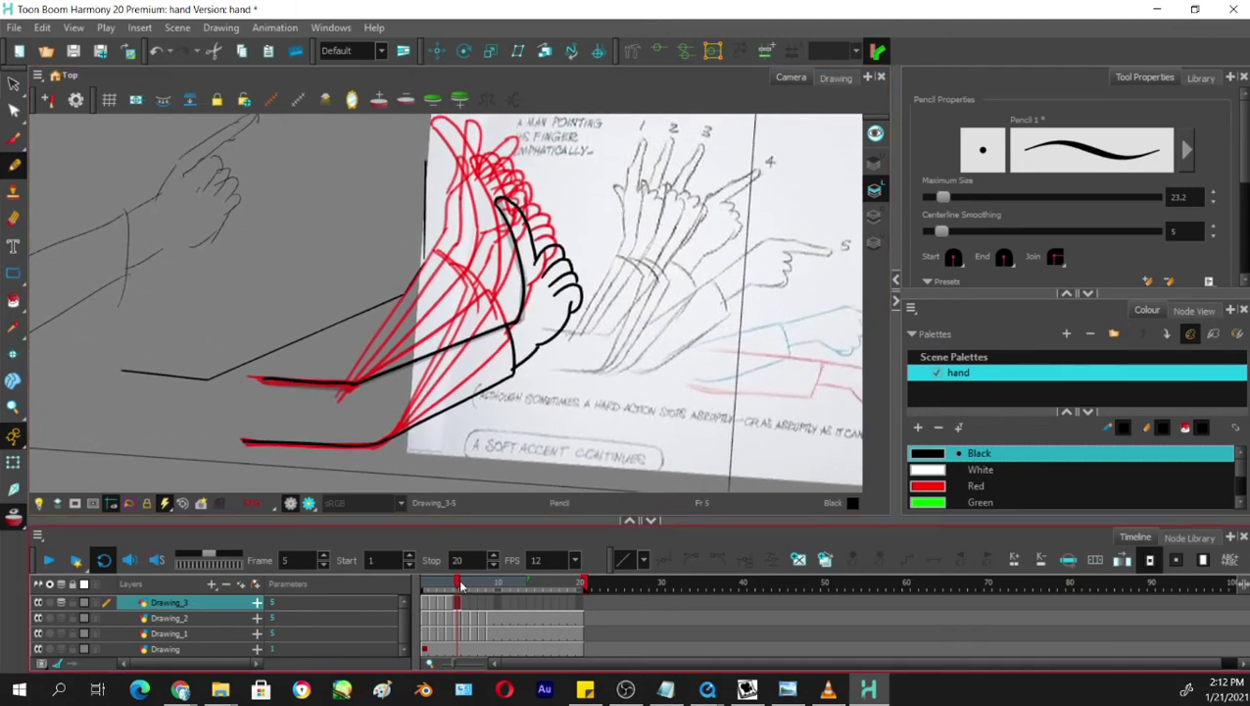
Scrub through the finished frames, stop on frame 6 and draw the forearm's top edge along the guide line.
mouse_move(477, 586)
left_mouse_down()
mouse_move(426, 586)
mouse_move(466, 586)
left_mouse_up()
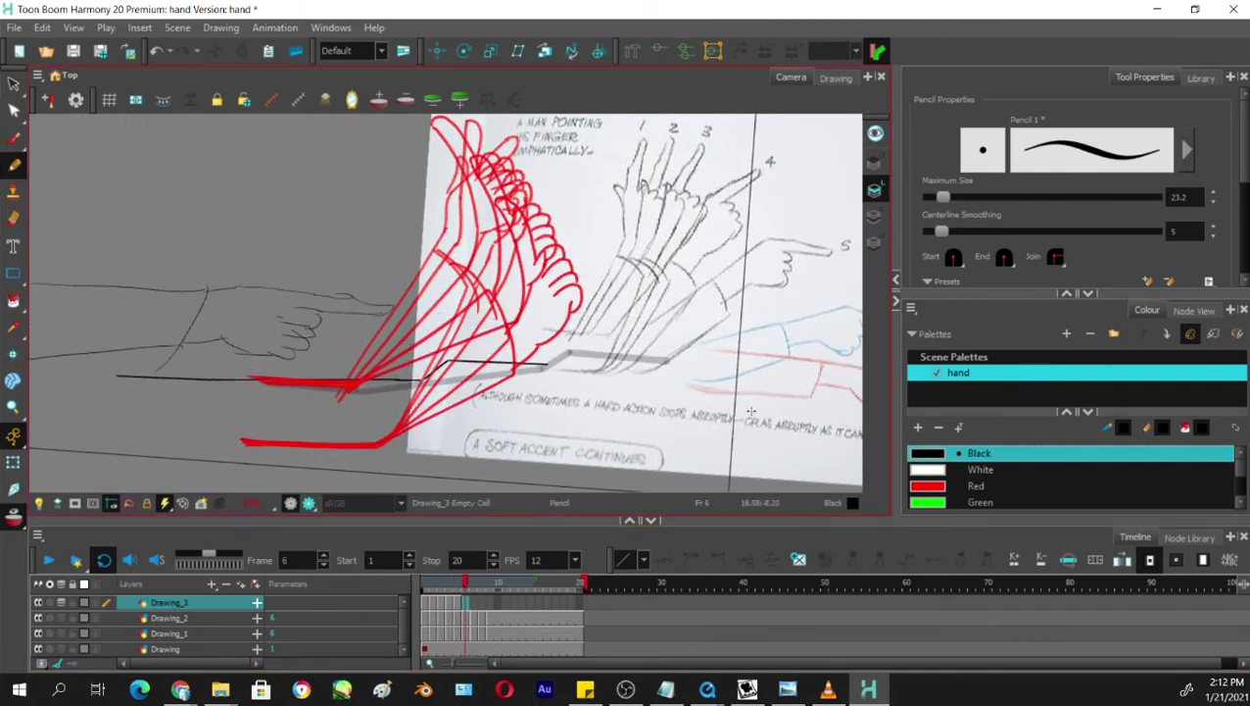
left_click_drag(745, 420, 729, 378)
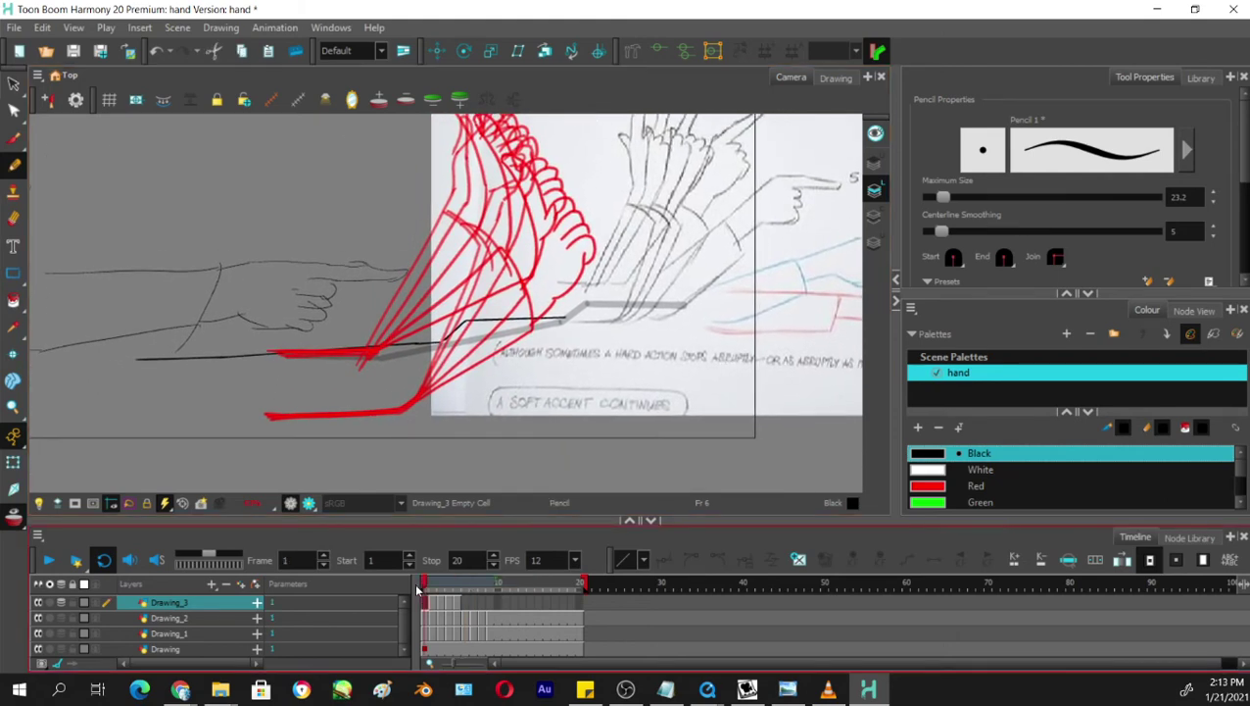
left_click(457, 600)
mouse_move(456, 600)
left_mouse_down()
mouse_move(426, 599)
mouse_move(471, 589)
left_mouse_up()
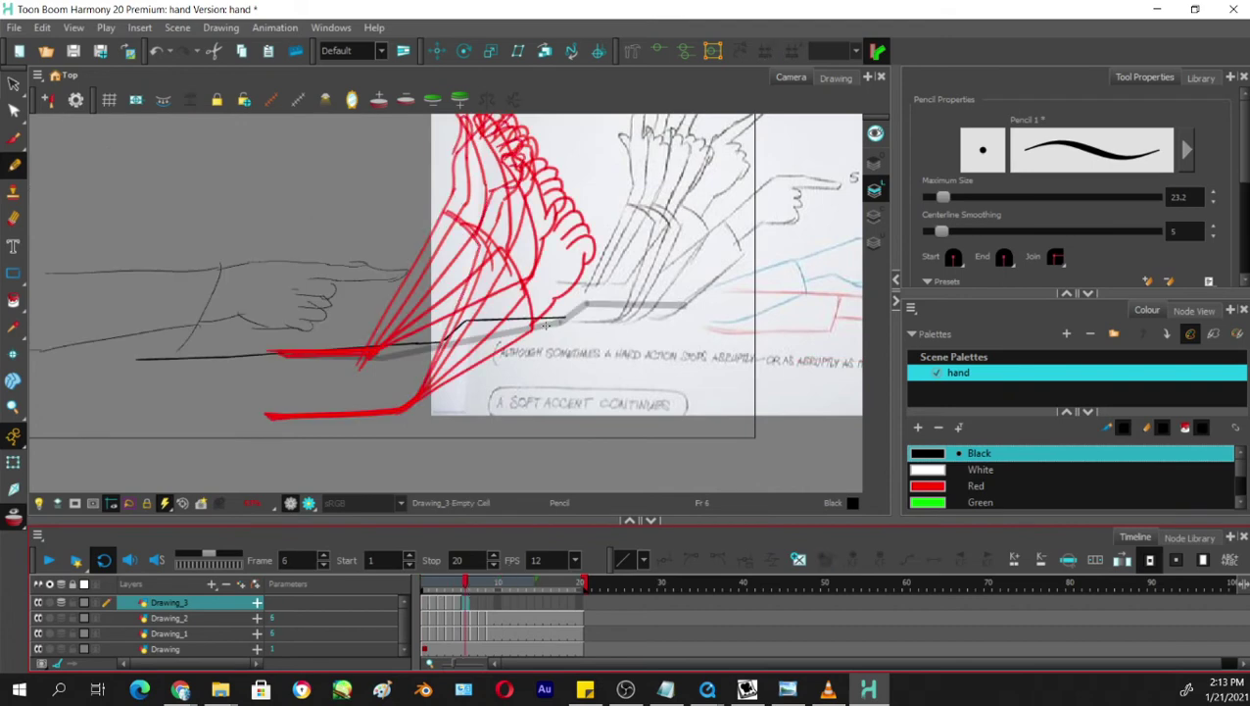
mouse_move(594, 378)
left_mouse_down()
mouse_move(584, 372)
mouse_move(700, 302)
left_mouse_up()
mouse_move(741, 369)
left_mouse_down()
mouse_move(704, 234)
mouse_move(623, 269)
mouse_move(478, 377)
left_mouse_up()
key("ctrl+z")
mouse_move(621, 256)
left_mouse_down()
mouse_move(471, 379)
mouse_move(382, 424)
left_mouse_up()
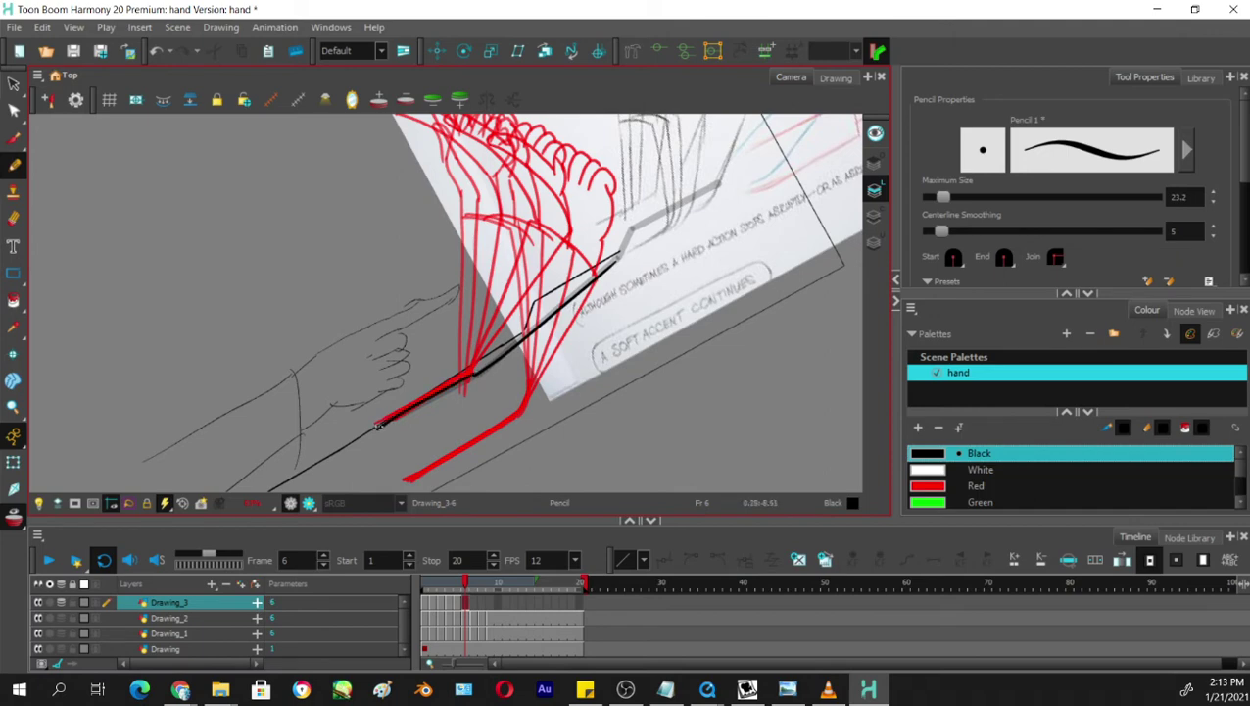
Draw the upper arm's top and bottom edges on frame 6 over the onion skin, redoing the top stroke until it fits.
key("ctrl+z")
left_click_drag(476, 374, 384, 420)
key("ctrl+z")
left_click_drag(474, 372, 392, 417)
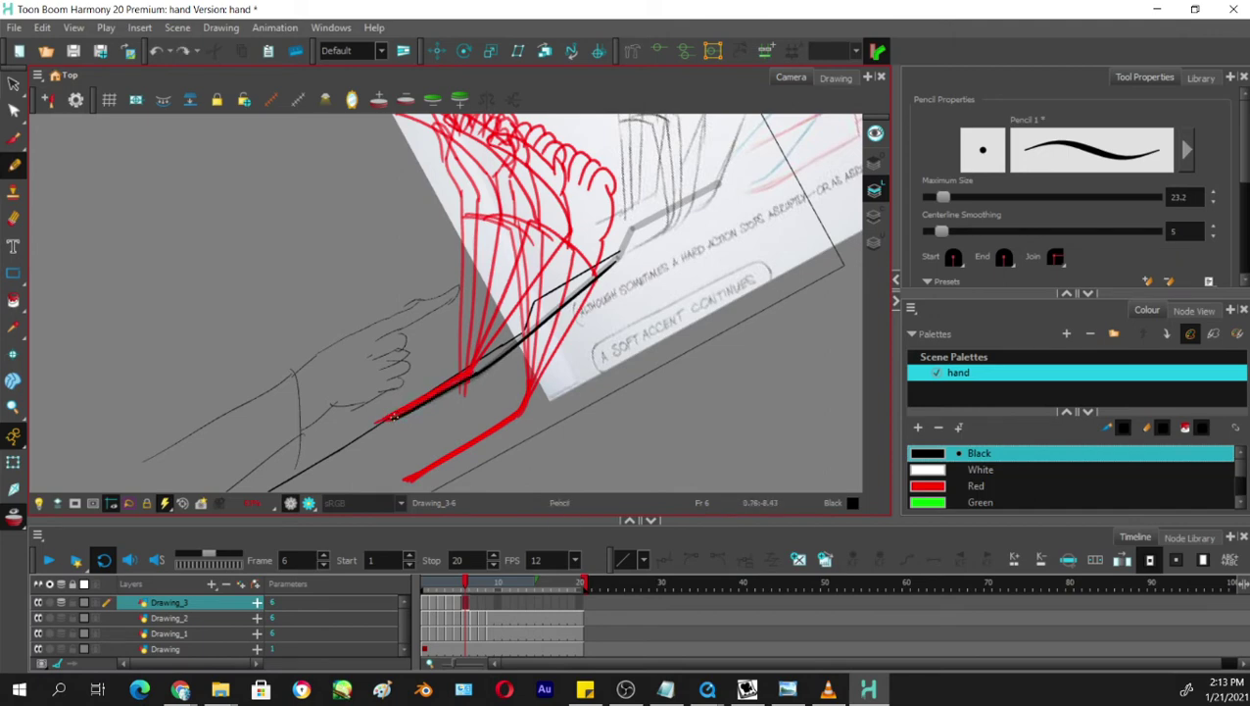
left_click_drag(640, 303, 588, 327)
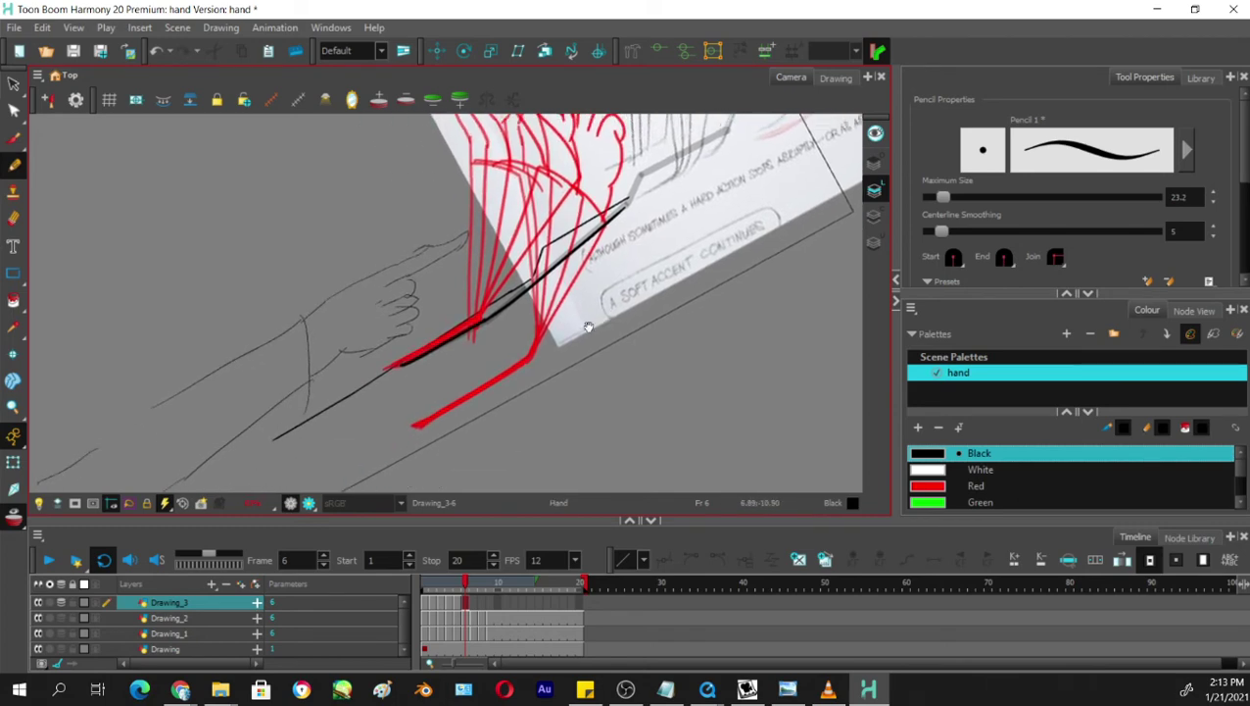
left_click_drag(419, 423, 530, 362)
Draw the wrist curve and the forearm's bottom edge on frame 6, redoing the strokes until they join at wrist and elbow.
left_click_drag(648, 294, 621, 326)
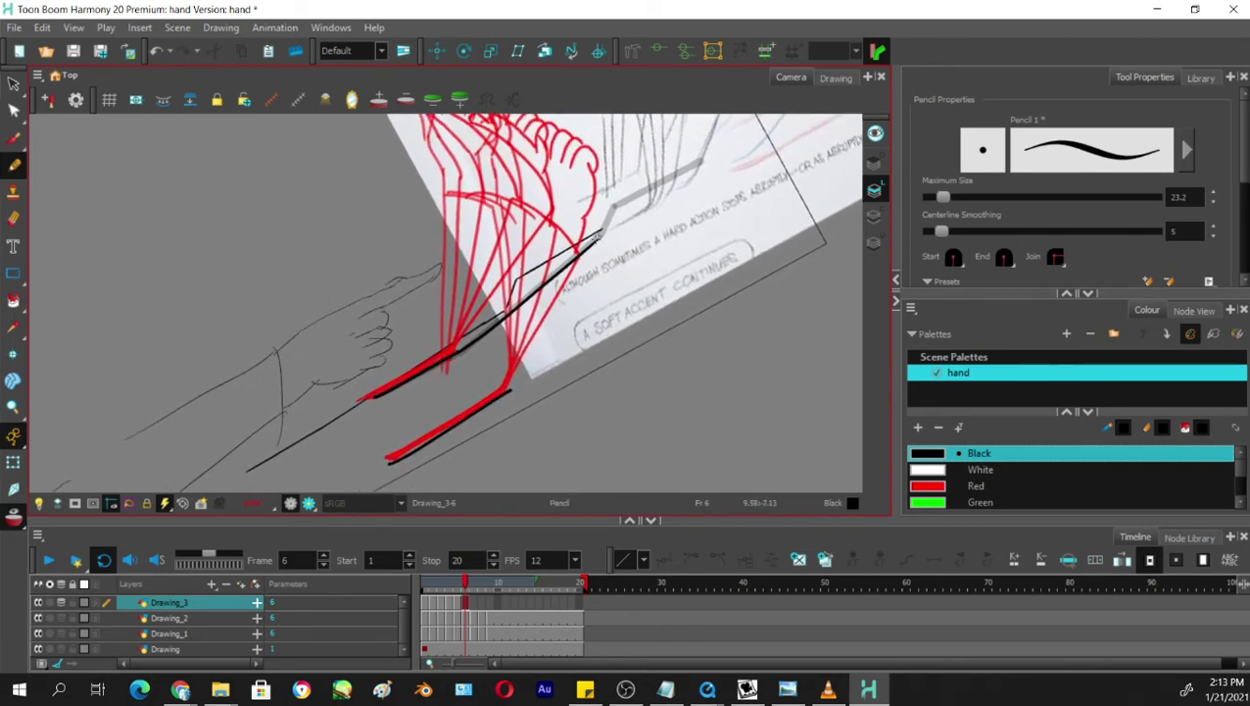
mouse_move(595, 235)
left_mouse_down()
mouse_move(626, 300)
mouse_move(508, 401)
left_mouse_up()
key("ctrl+z")
left_click_drag(622, 273, 515, 385)
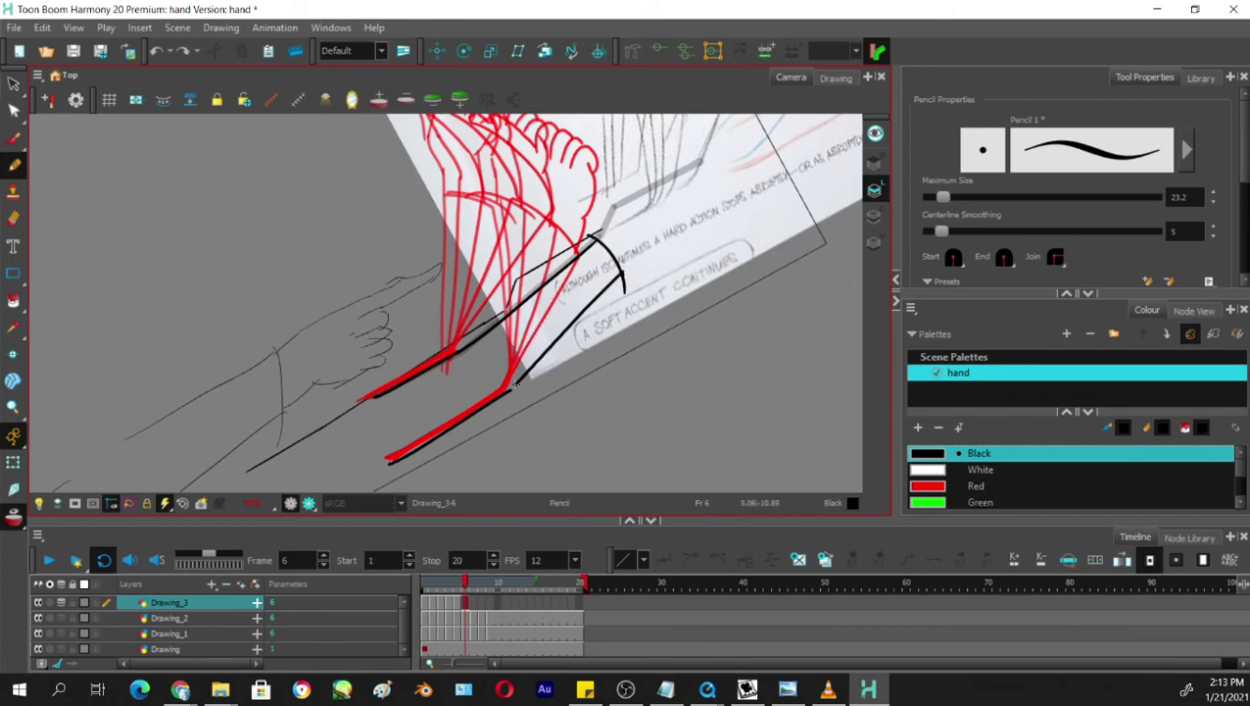
key("ctrl+z")
key("ctrl+z")
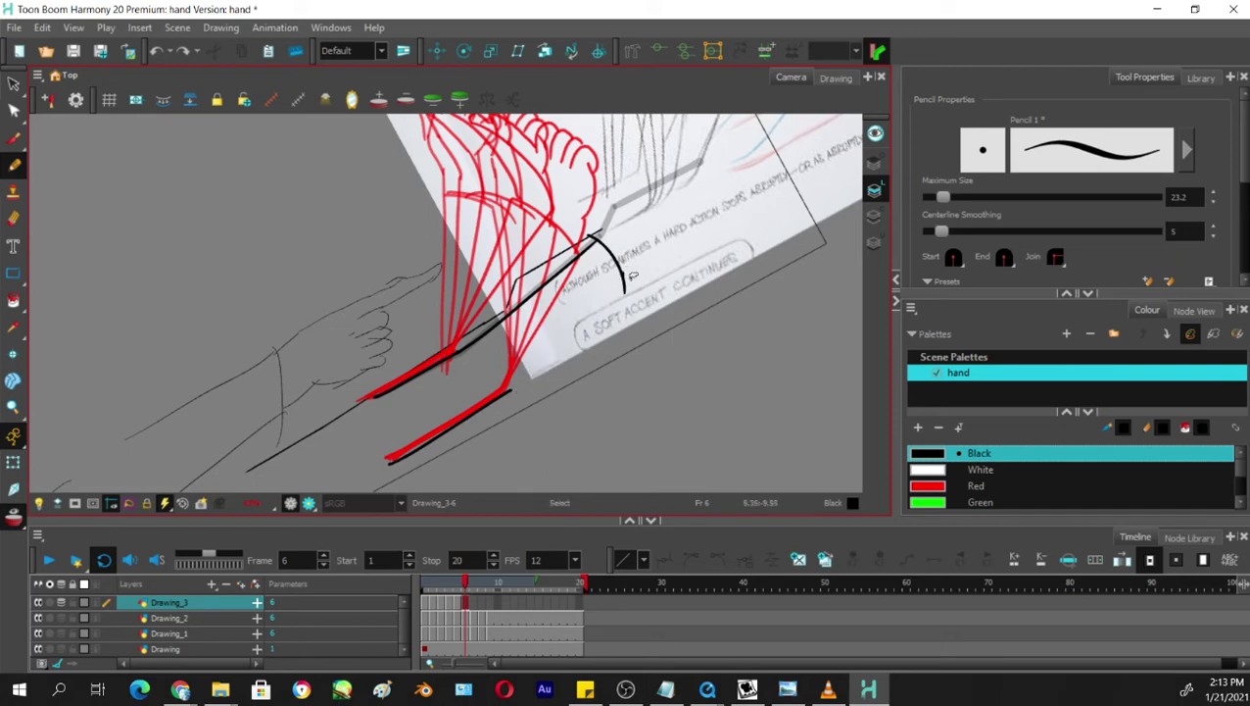
left_click_drag(630, 263, 501, 405)
key("ctrl+z")
key("ctrl+z")
left_click_drag(630, 257, 502, 397)
key("ctrl+z")
left_click_drag(626, 271, 502, 395)
Undo the stray pencil scribble at the wrist and erase the overshooting ends of the wrist curve on frame 6.
mouse_move(639, 342)
left_mouse_down()
mouse_move(586, 410)
mouse_move(596, 388)
left_mouse_up()
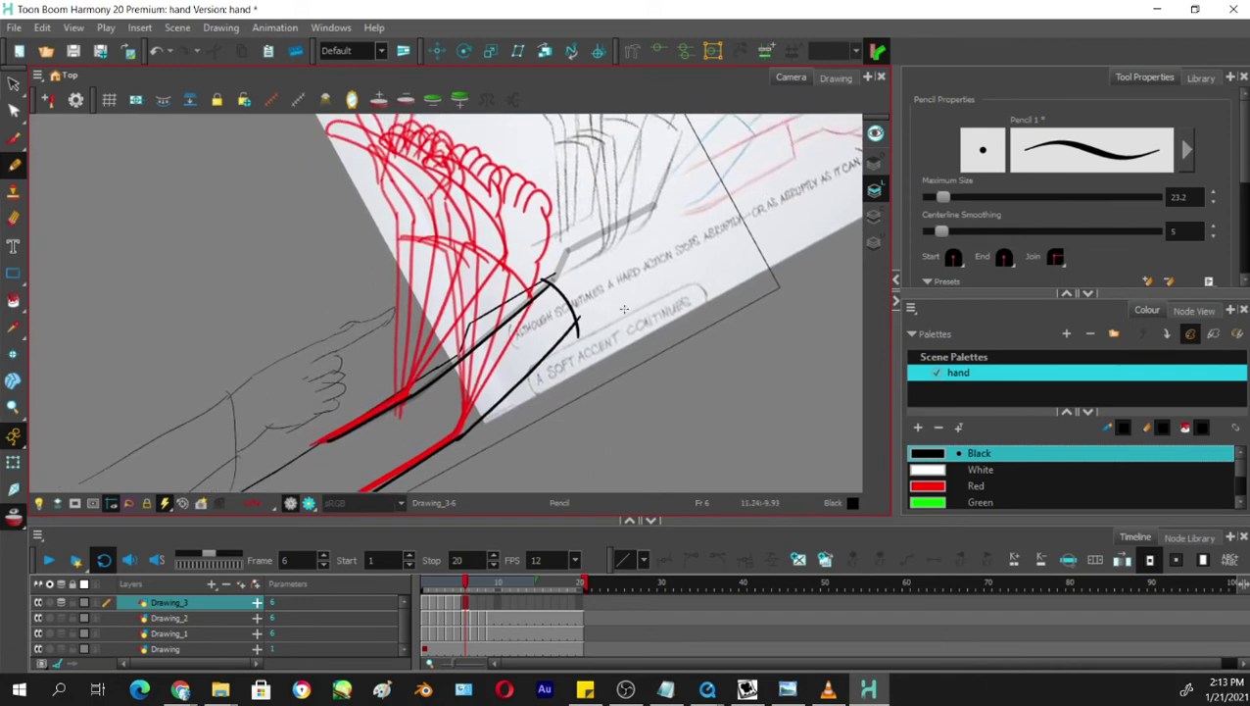
mouse_move(594, 312)
left_mouse_down()
mouse_move(567, 369)
mouse_move(590, 297)
left_mouse_up()
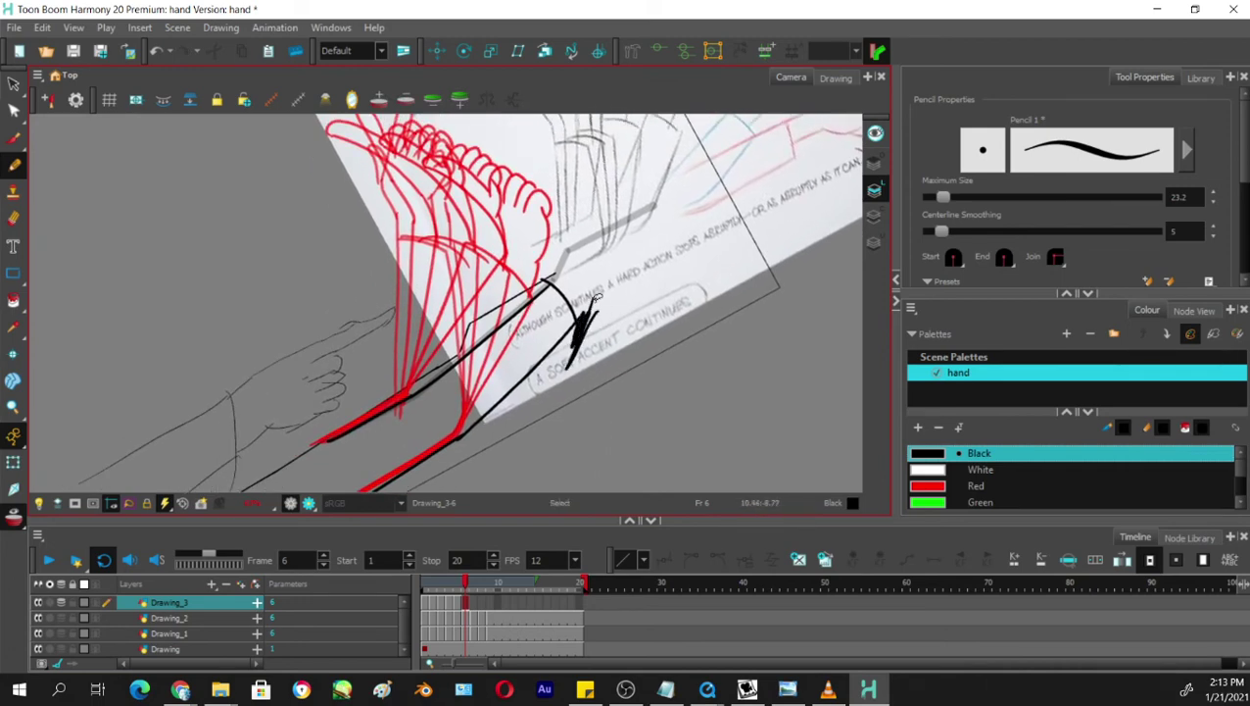
key("alt+e")
key("ctrl+z")
key("ctrl+z")
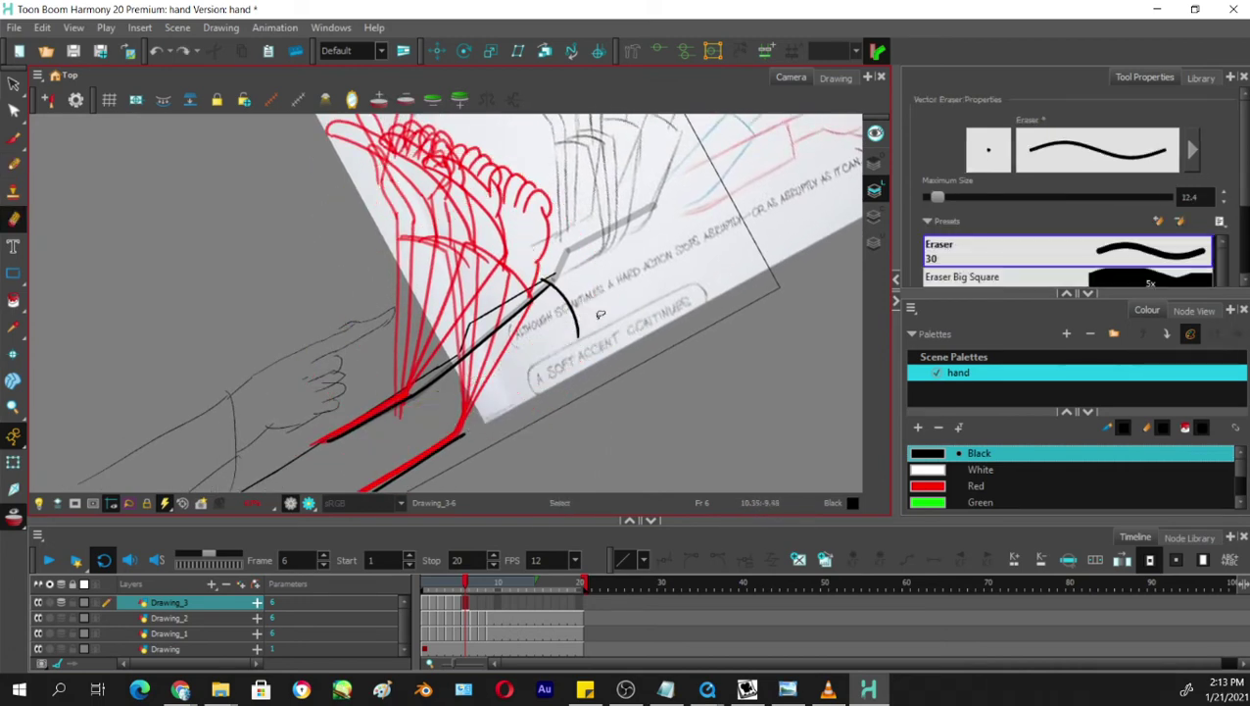
key("ctrl+shift+z")
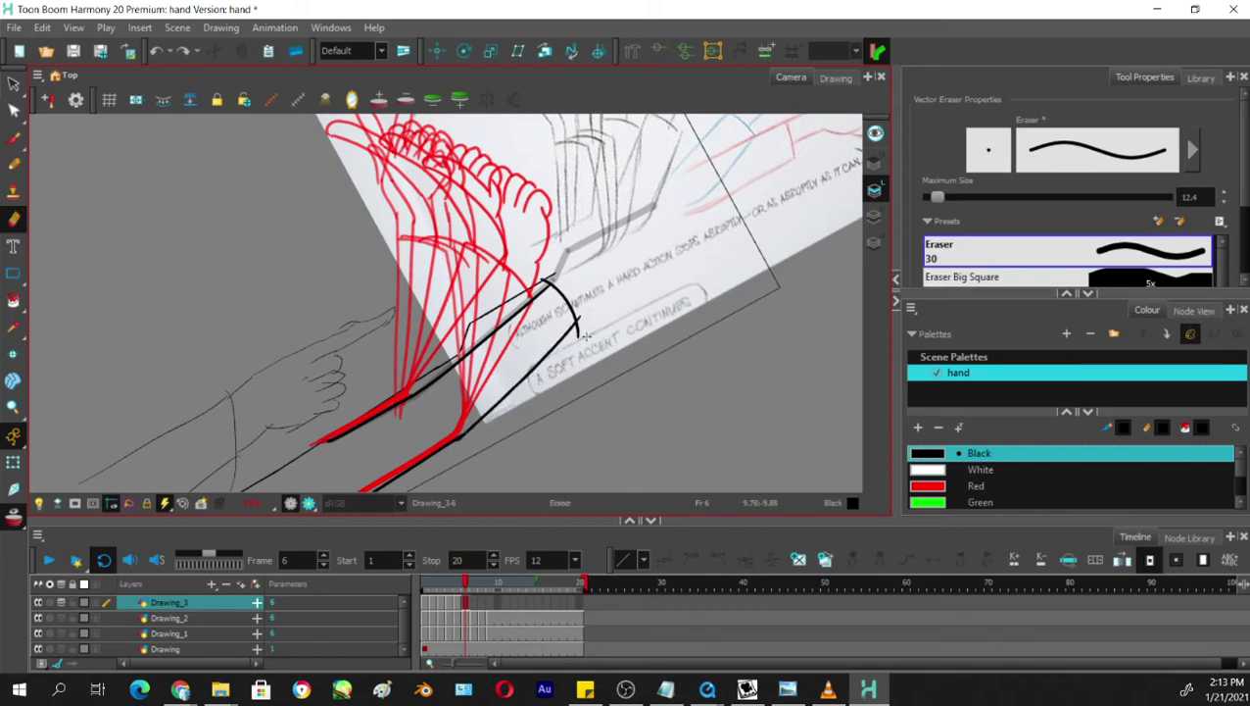
left_click_drag(581, 355, 580, 313)
left_click_drag(550, 277, 549, 279)
Check the motion across the frames, then adjust the forearm's bottom edge and wrist curve on frame 6 to widen the wrist slightly.
left_click(422, 581)
left_click_drag(424, 575, 477, 582)
key("alt+s")
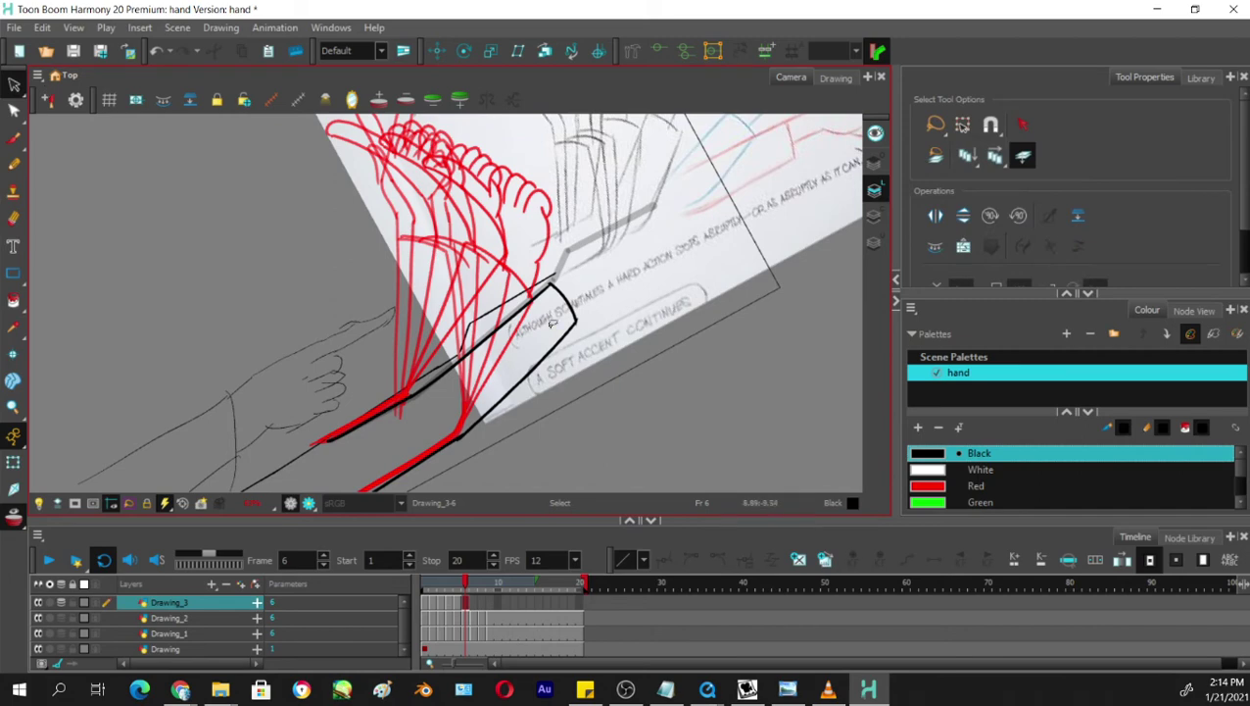
left_click(566, 333)
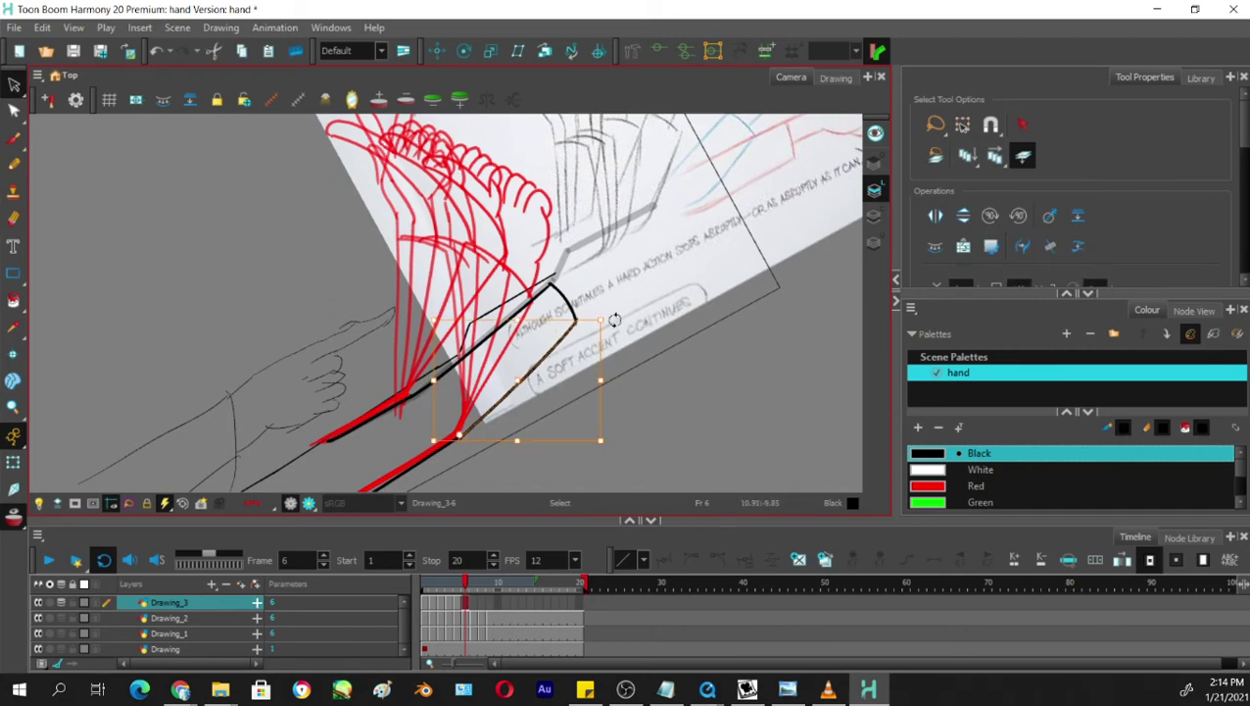
left_click(614, 325)
mouse_move(616, 330)
left_mouse_down()
mouse_move(571, 302)
mouse_move(590, 334)
left_mouse_up()
left_click(629, 288)
left_click(568, 302)
left_click(644, 339)
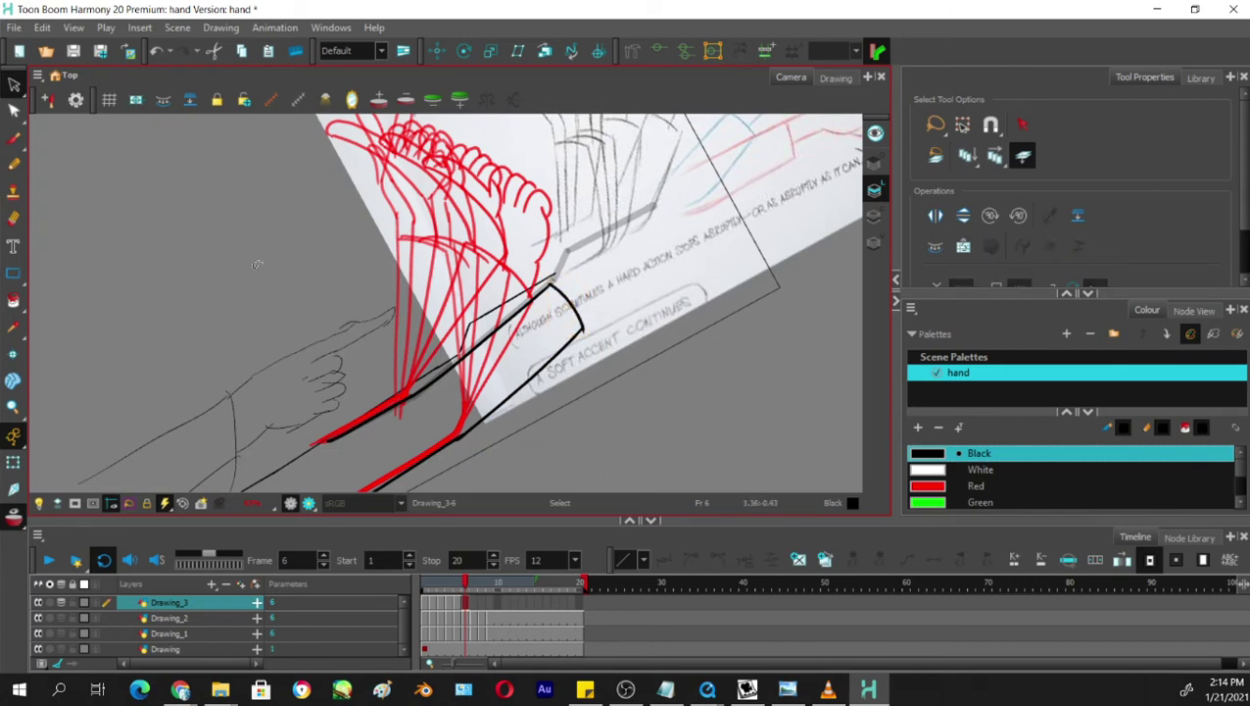
Draw the back of the hand and the pointing finger on frame 6 from the wrist along the guide, redoing the first stroke.
key("alt+slash")
mouse_move(552, 282)
left_mouse_down()
mouse_move(570, 247)
mouse_move(612, 227)
left_mouse_up()
key("ctrl+z")
key("ctrl+z")
key("ctrl+z")
key("alt+s")
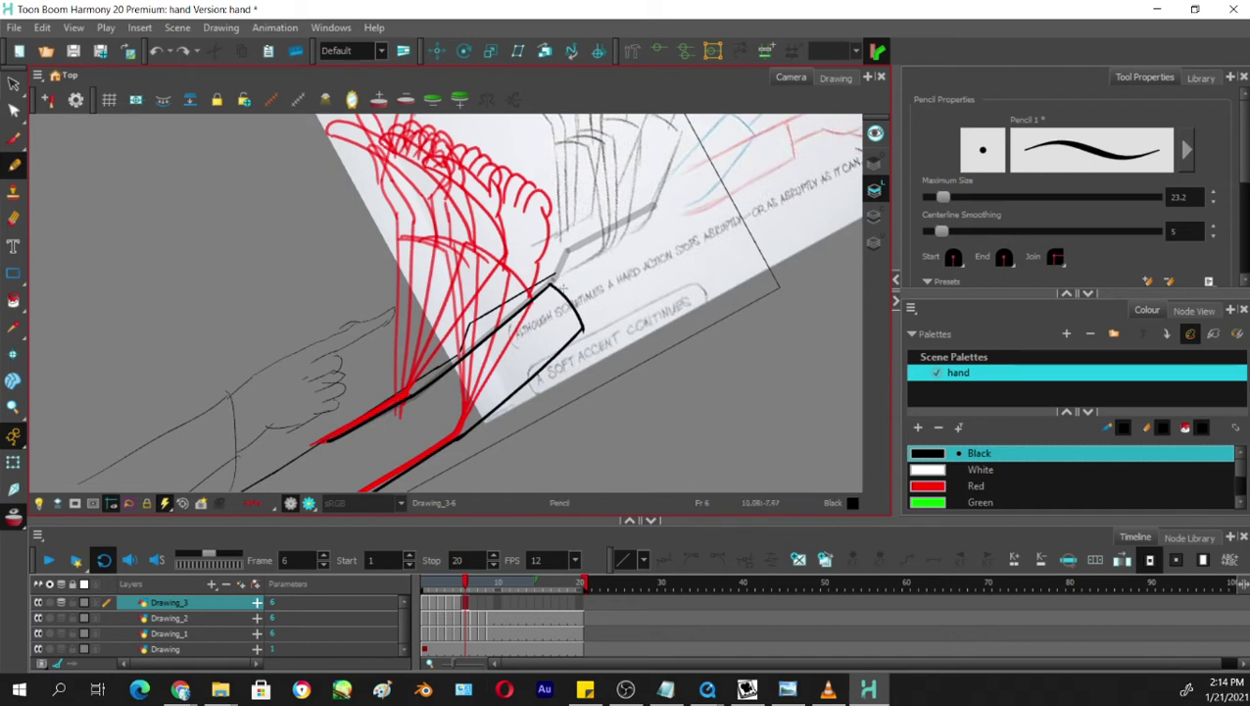
mouse_move(554, 284)
left_mouse_down()
mouse_move(577, 250)
mouse_move(679, 196)
mouse_move(650, 230)
mouse_move(681, 201)
left_mouse_up()
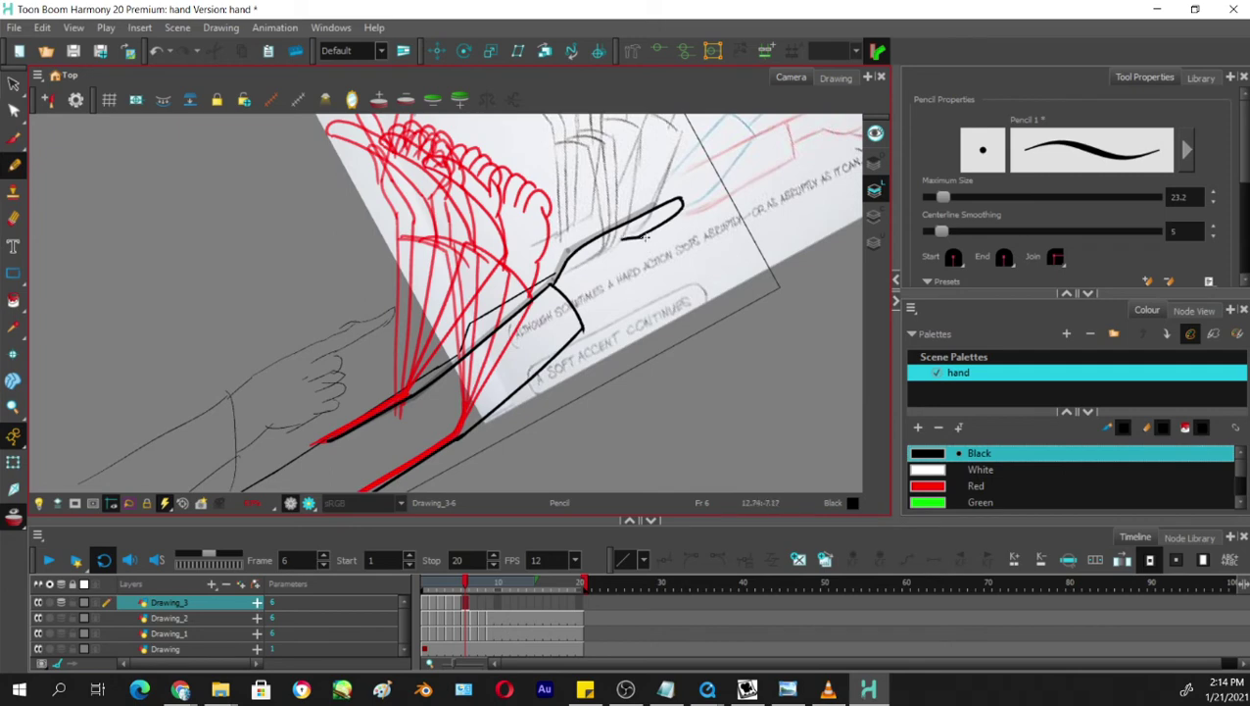
Draw the curled fingers beneath the pointing finger on frame 6, undoing and retrying strokes until their shapes fit.
mouse_move(615, 243)
left_mouse_down()
mouse_move(645, 237)
mouse_move(653, 265)
mouse_move(662, 253)
left_mouse_up()
key("ctrl+z")
key("ctrl+z")
key("ctrl+z")
key("ctrl+z")
key("ctrl+z")
mouse_move(618, 242)
left_mouse_down()
mouse_move(659, 252)
mouse_move(648, 255)
mouse_move(654, 237)
left_mouse_up()
key("ctrl+z")
key("ctrl+z")
key("ctrl+z")
key("ctrl+z")
left_click_drag(615, 244, 657, 237)
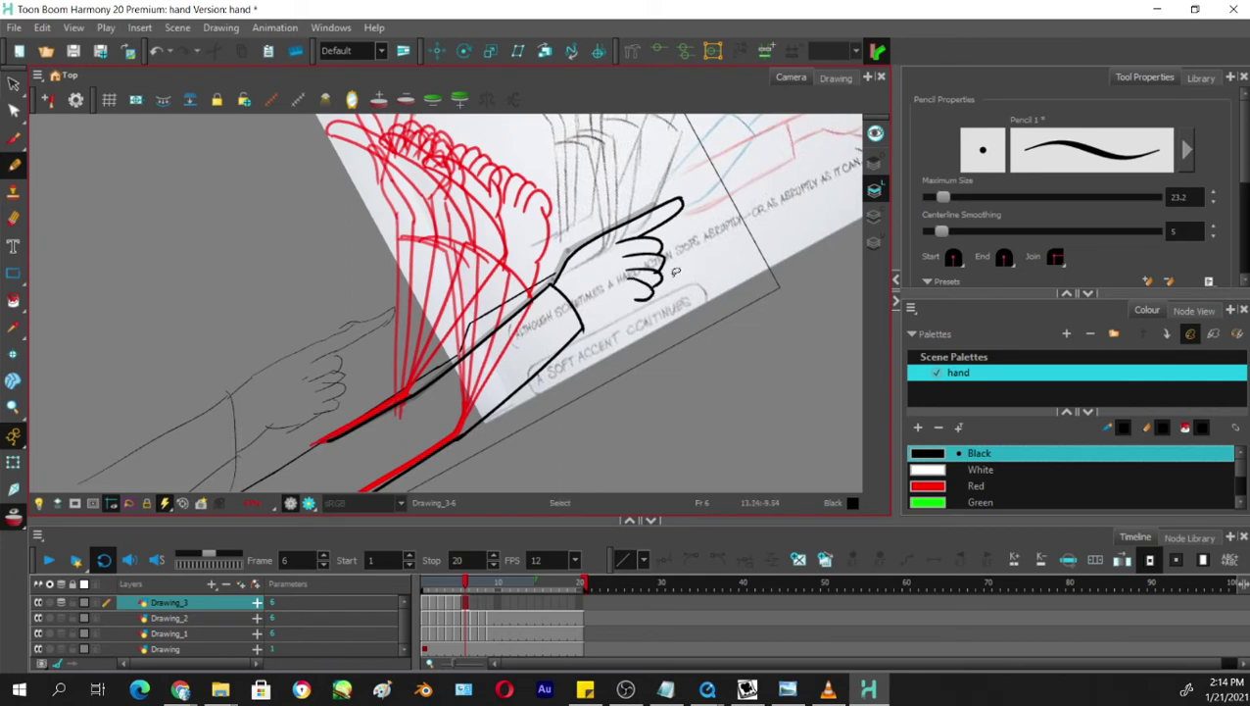
Redraw the lowest curled finger on frame 6 and draw the palm's bottom edge back to the wrist.
key("Delete")
mouse_move(627, 254)
left_mouse_down()
mouse_move(662, 240)
mouse_move(661, 285)
mouse_move(628, 270)
mouse_move(652, 262)
mouse_move(666, 289)
left_mouse_up()
key("ctrl+z")
key("ctrl+z")
key("ctrl+z")
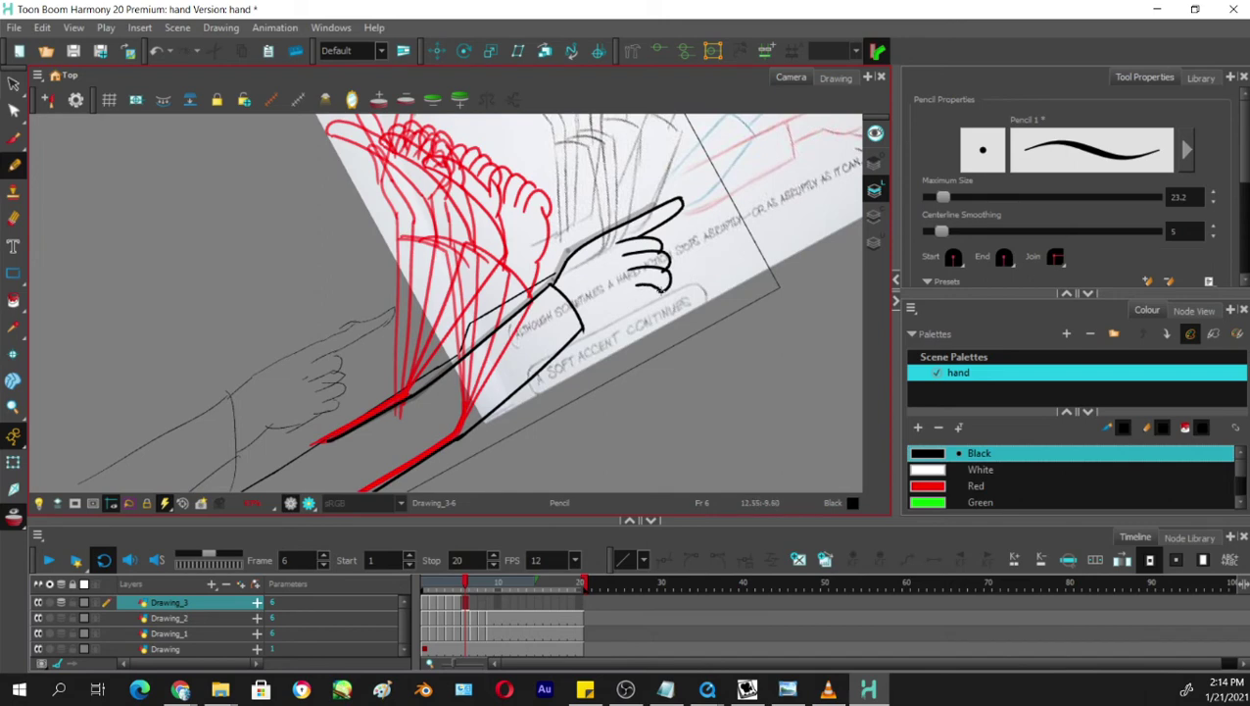
left_click_drag(610, 311, 648, 295)
left_click_drag(657, 309, 631, 307)
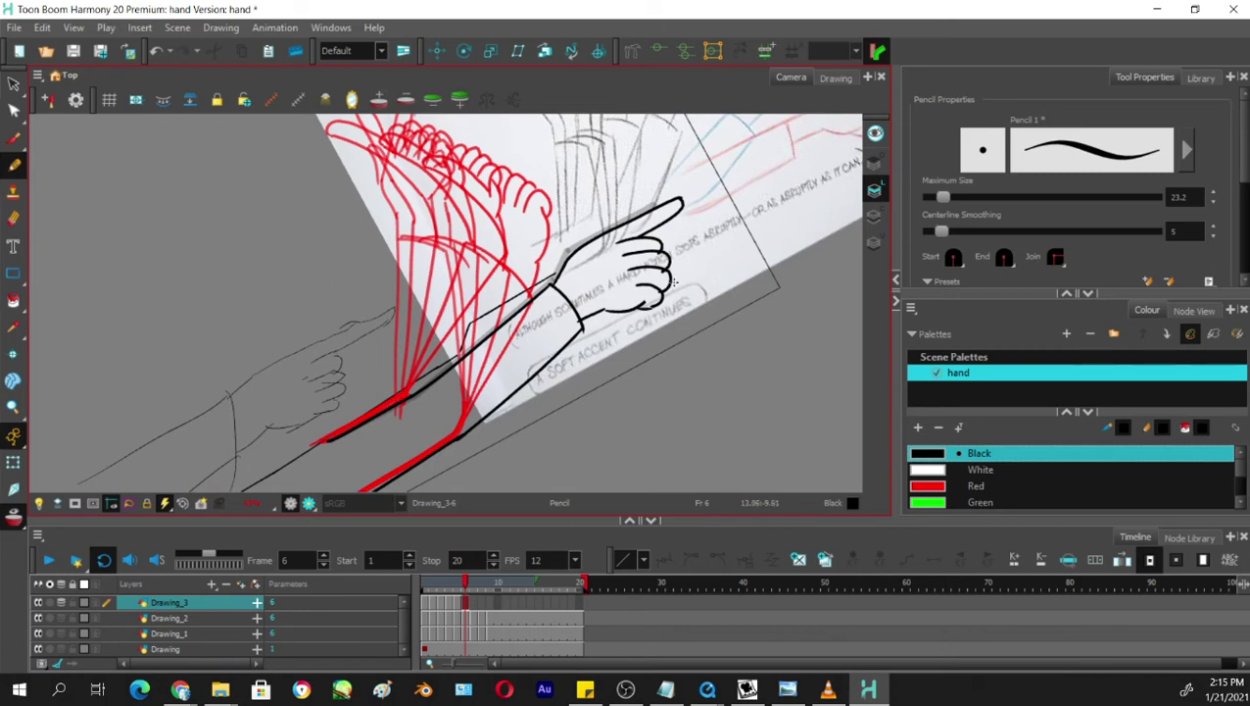
Nudge the short stray stroke under the lowest curled finger on frame 6 up to meet the palm's bottom edge.
key("alt+e")
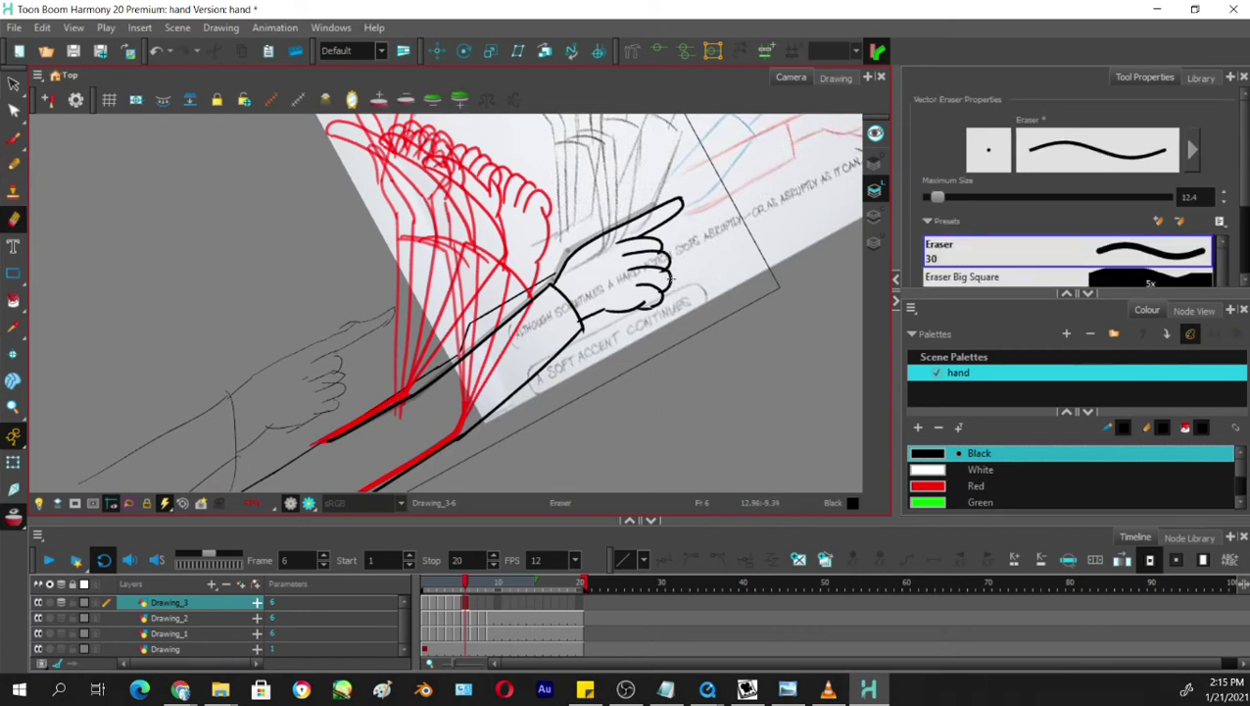
scroll(664, 294, "up", 5)
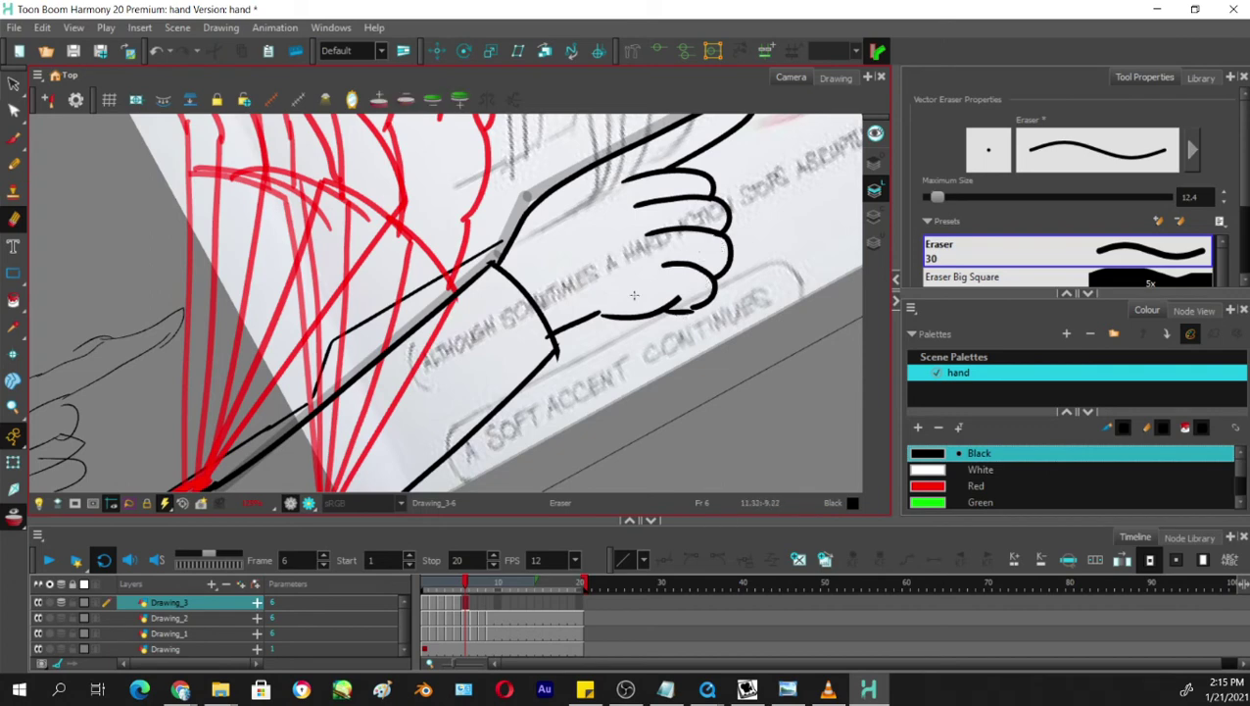
key("alt+s")
left_click(686, 312)
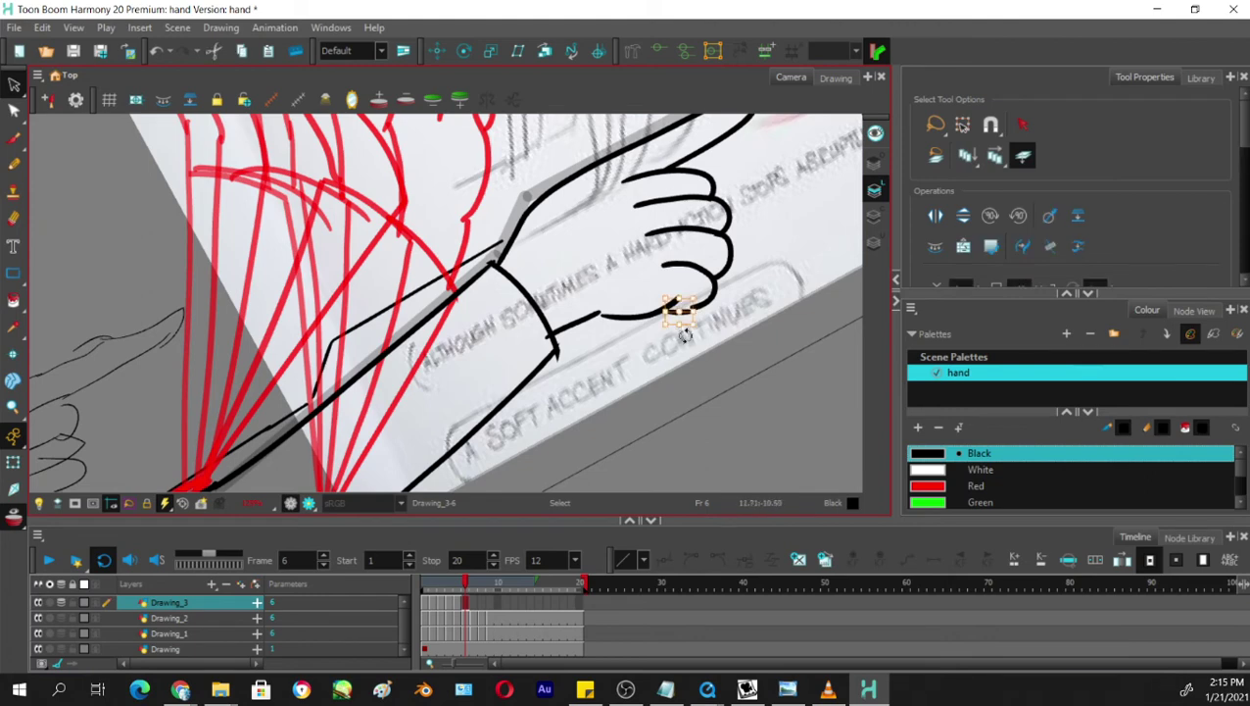
key("Up")
key("Up")
key("Up")
key("Up")
left_click(756, 311)
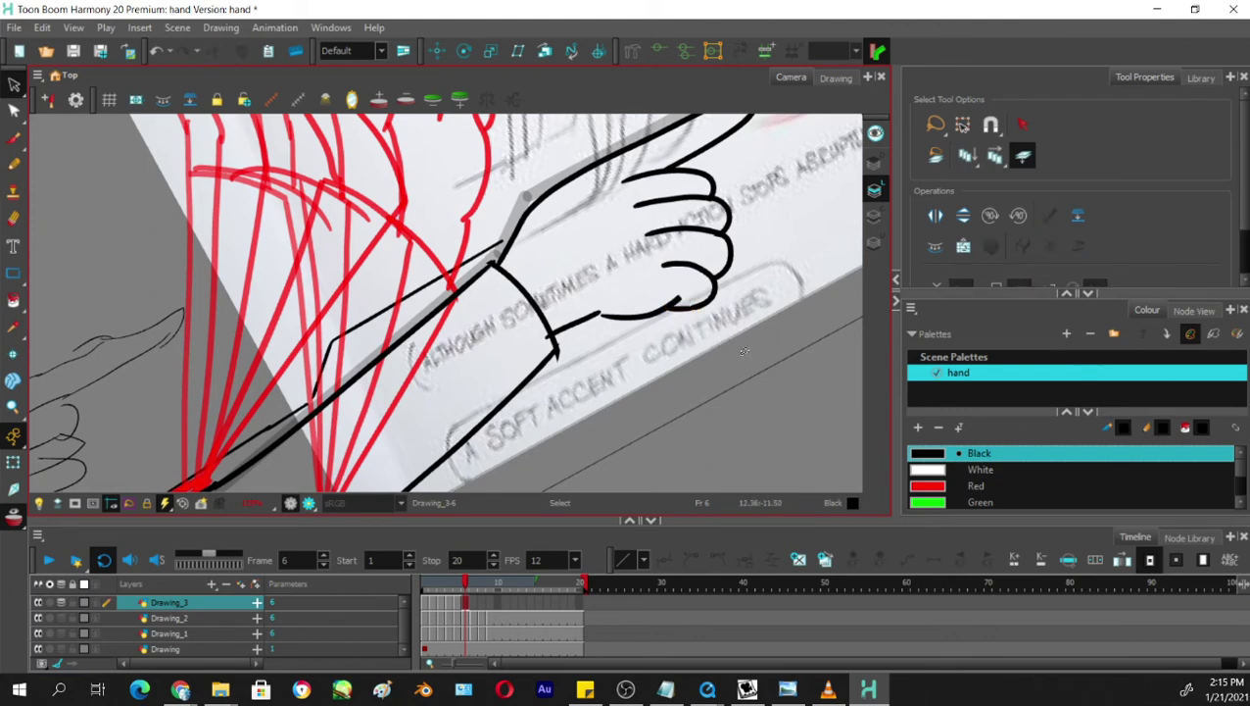
Lengthen the pointing finger on frame 6 by stretching its upper and lower strokes outward until they meet at the fingertip.
key("shift+x")
left_click_drag(799, 364, 728, 336)
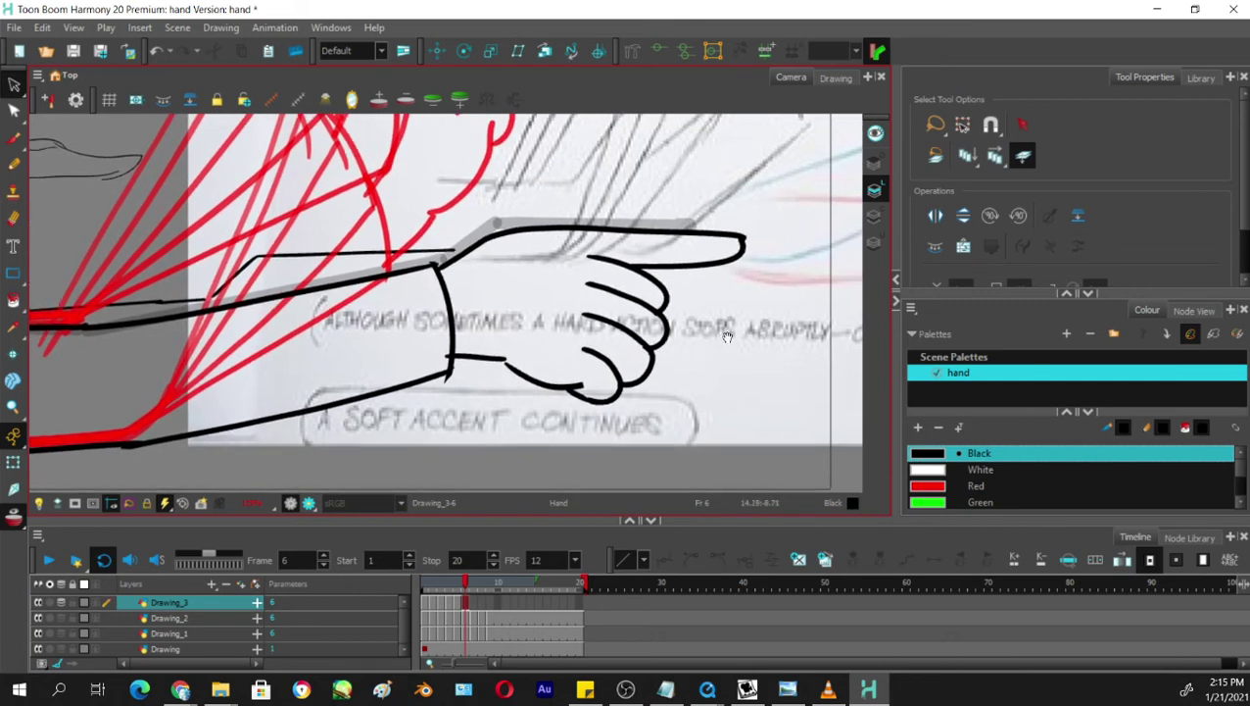
left_click(747, 227)
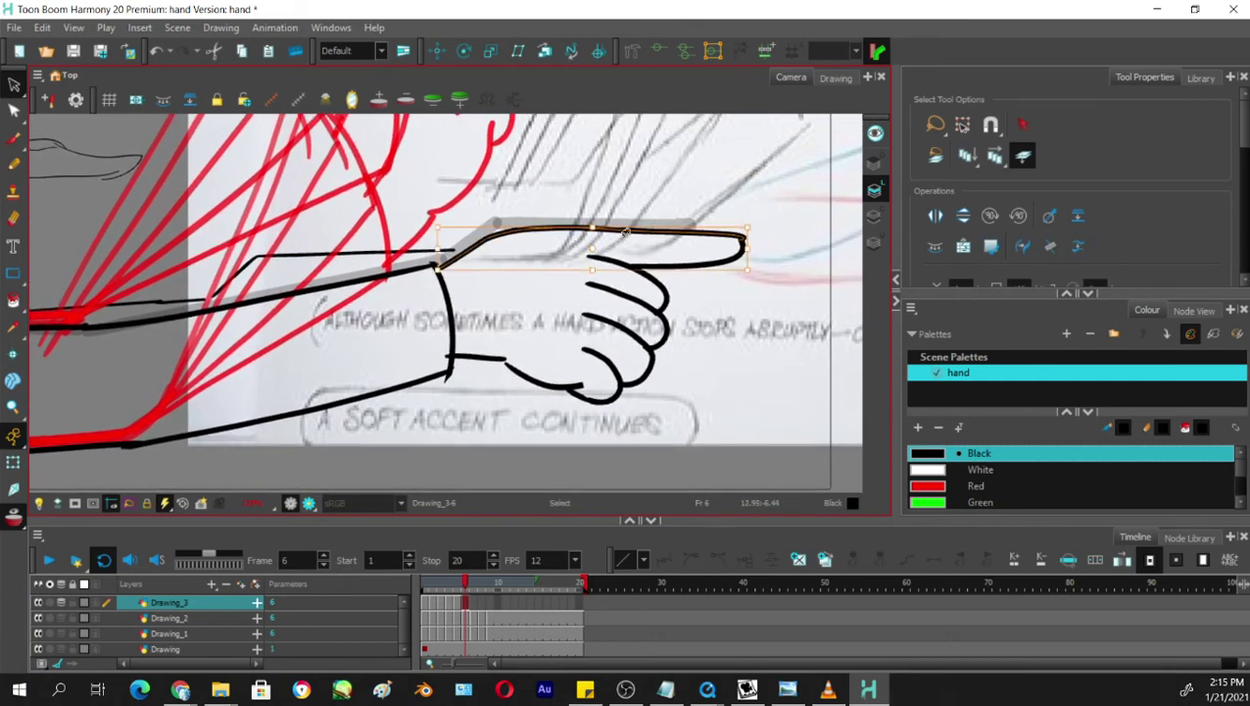
left_click_drag(593, 248, 442, 265)
left_click_drag(750, 247, 773, 248)
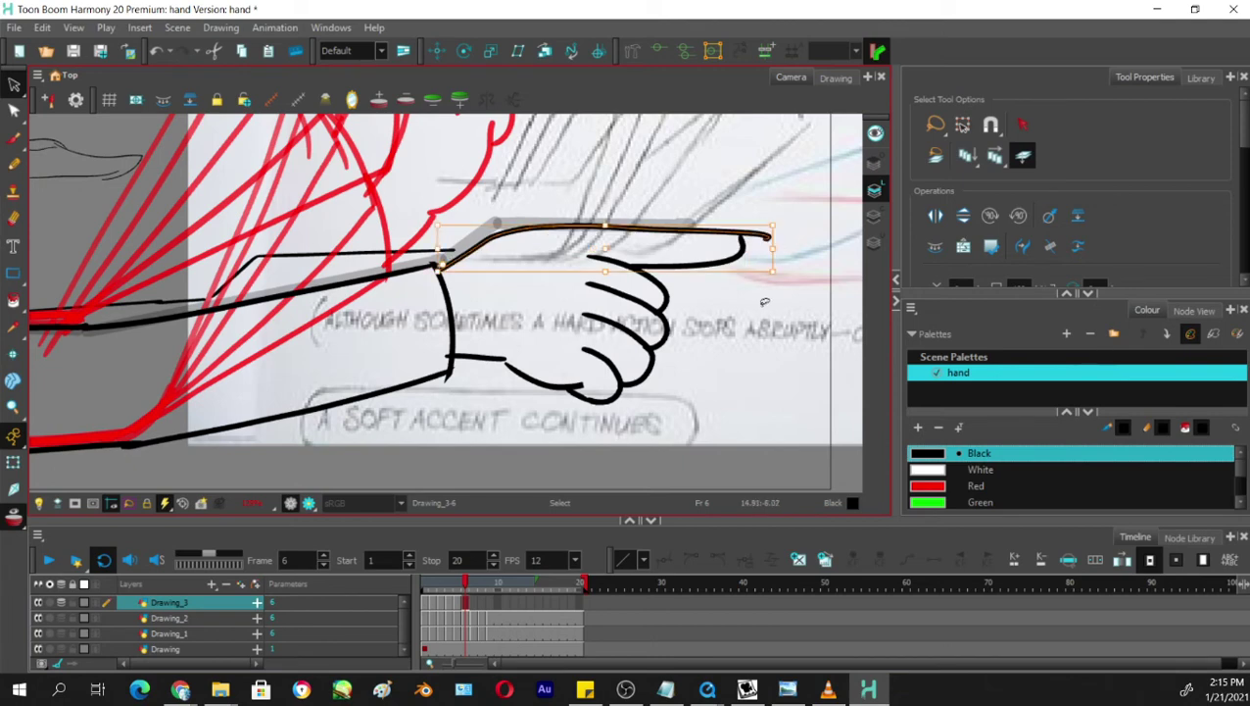
left_click(676, 254)
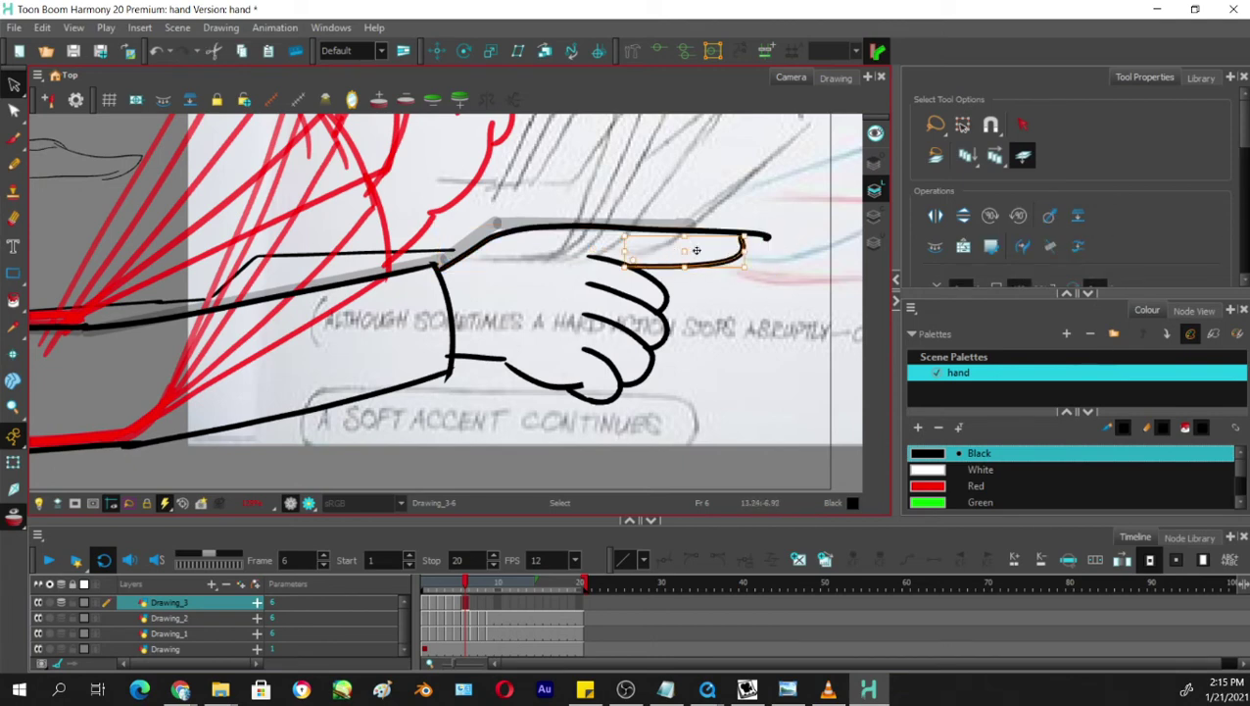
left_click_drag(745, 251, 773, 252)
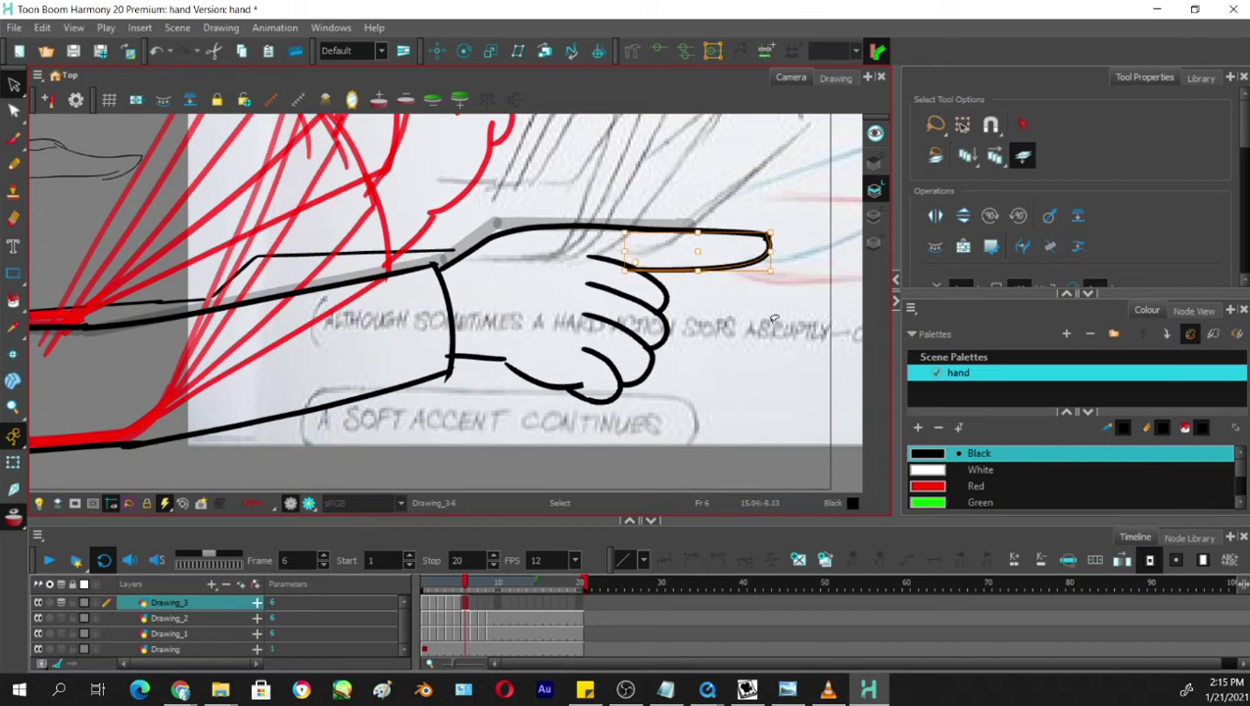
left_click(775, 319)
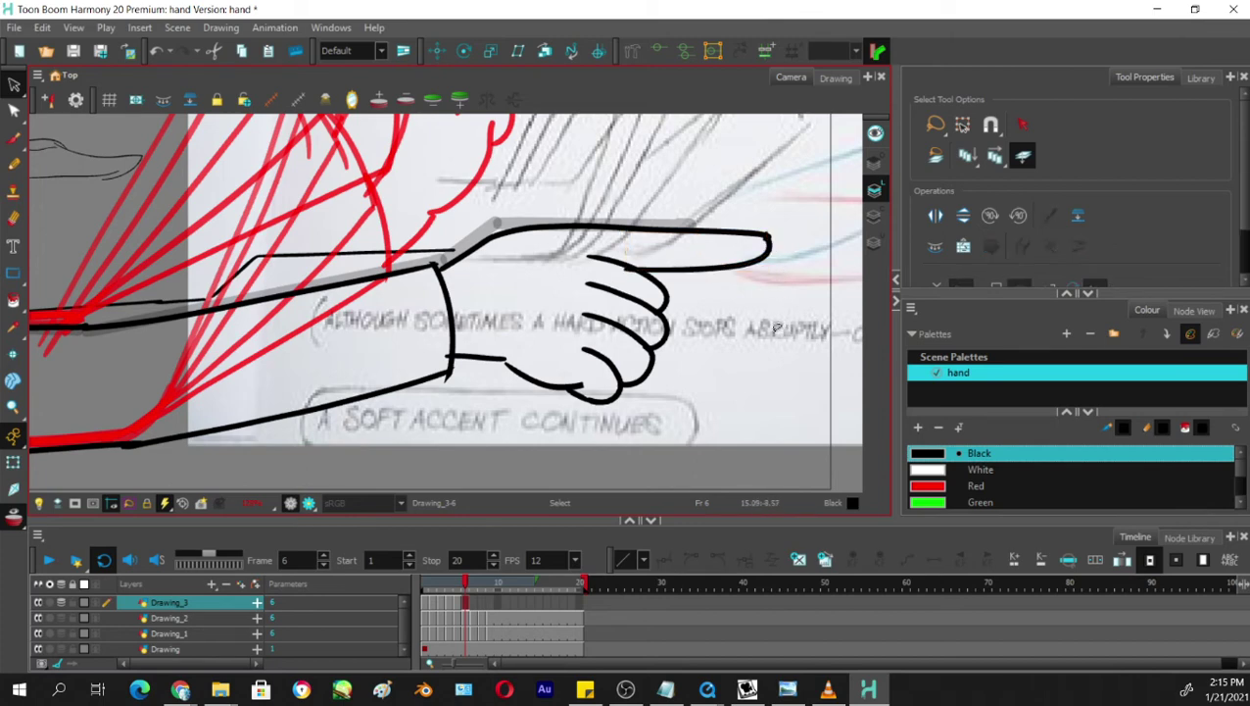
Nudge the topmost curled finger on frame 6 forward, toward the pointing finger's tip.
left_click(683, 281)
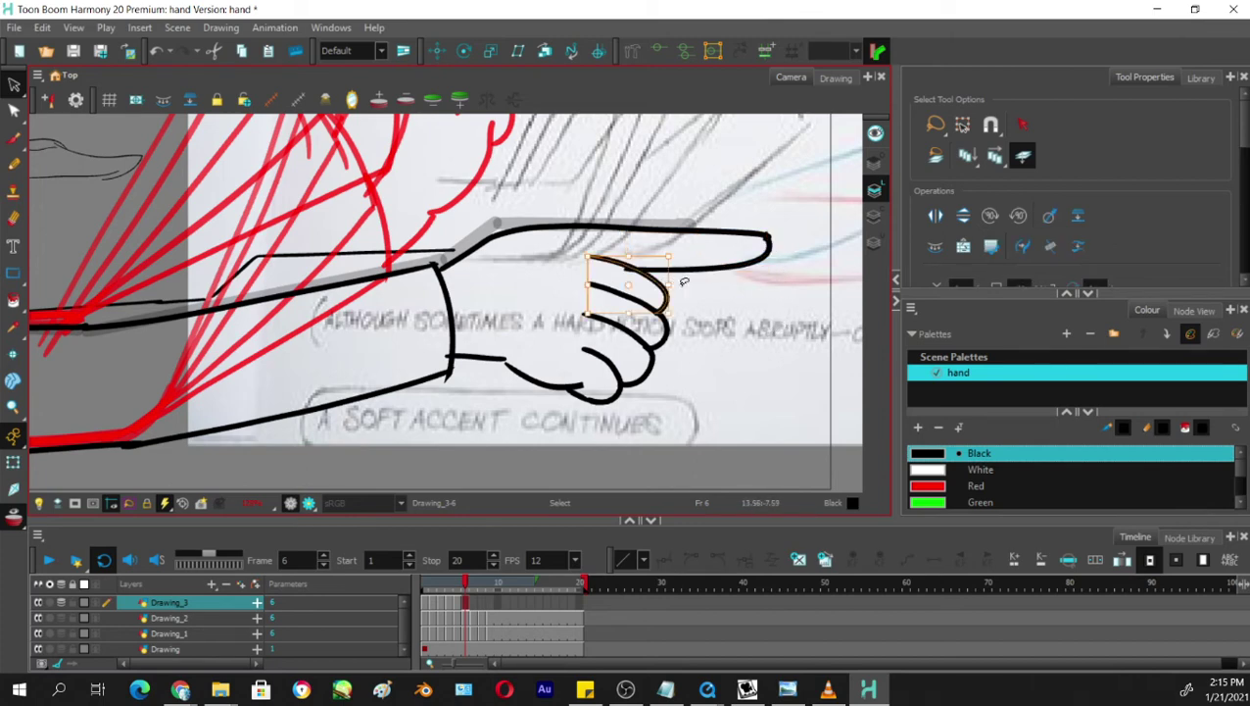
key("Right")
key("Right")
key("Right")
key("Right")
key("Right")
key("Right")
key("Right")
key("Right")
key("Right")
key("Right")
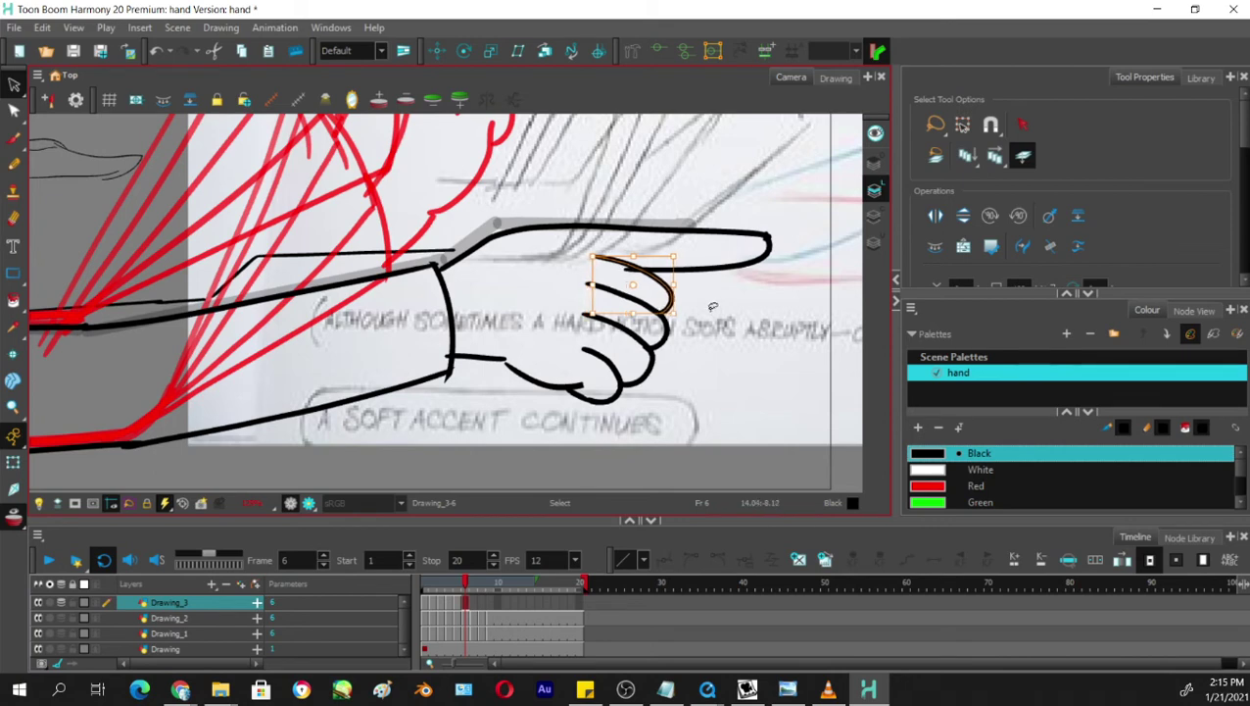
left_click(639, 267)
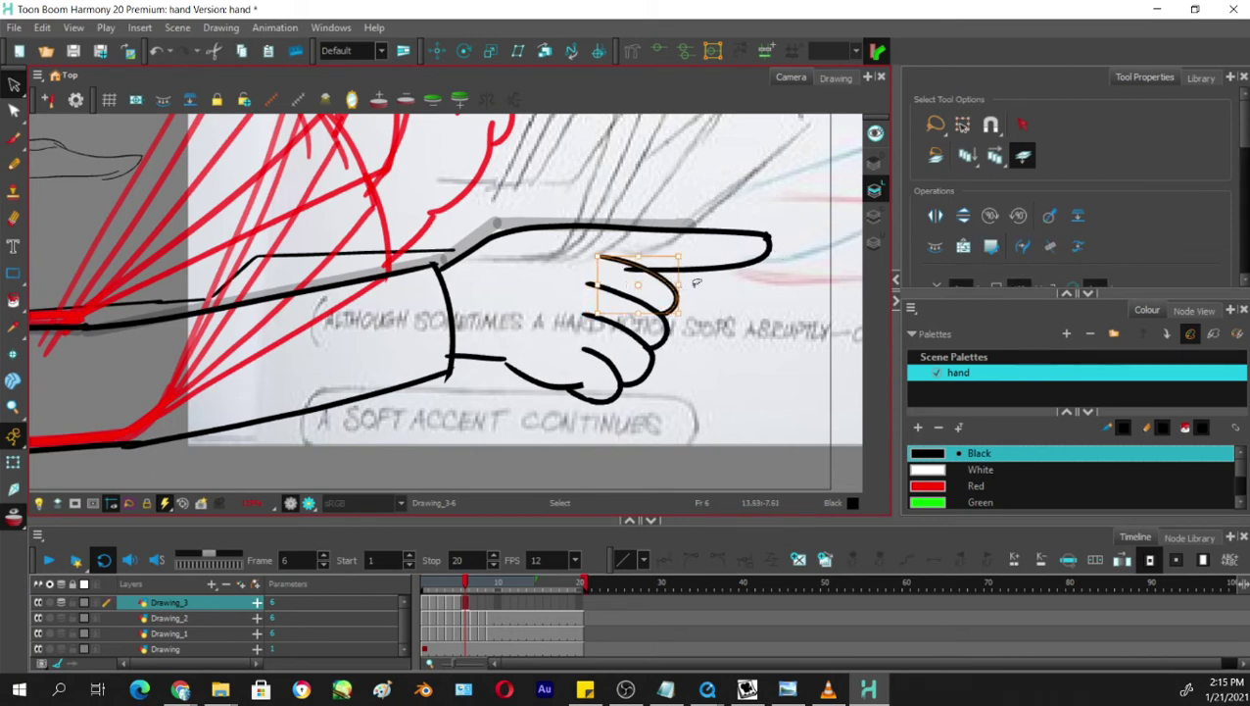
left_click(667, 284)
key("Right")
key("Right")
key("Right")
key("Right")
left_click(668, 313)
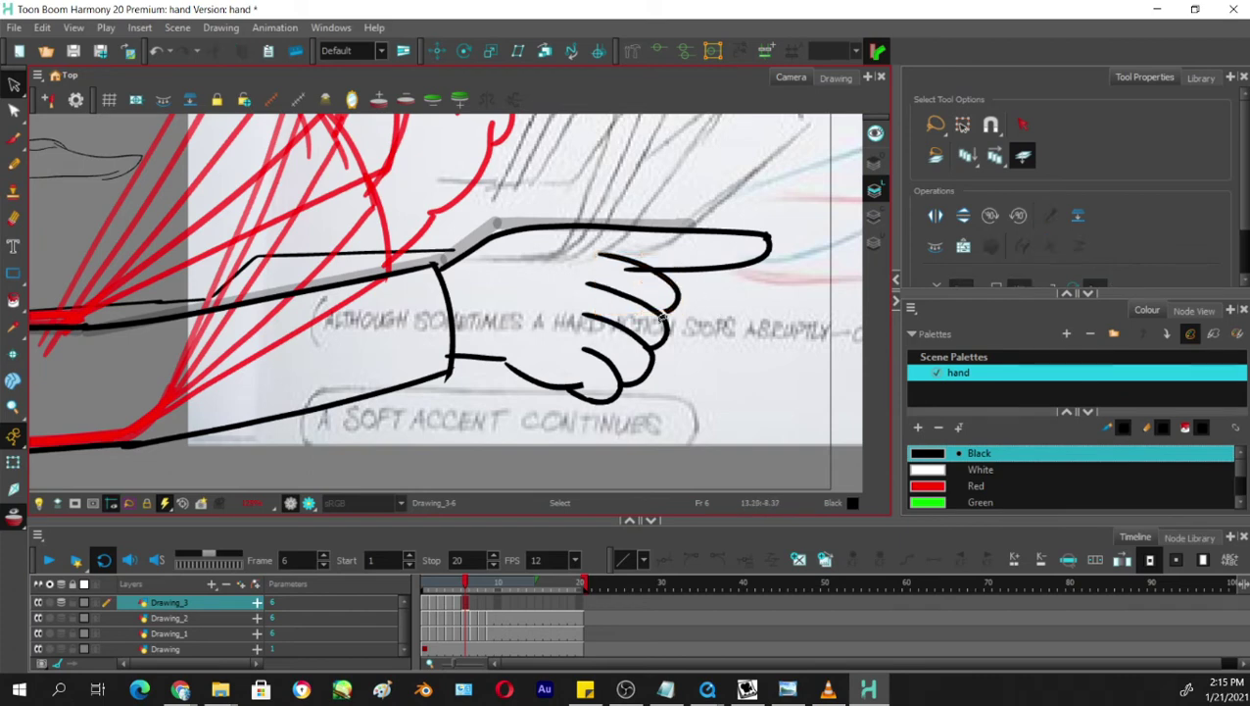
Nudge the second curled finger on frame 6 slightly forward and up to meet the finger above it.
left_click(664, 319)
key("Right")
key("Right")
key("Right")
key("Up")
key("Up")
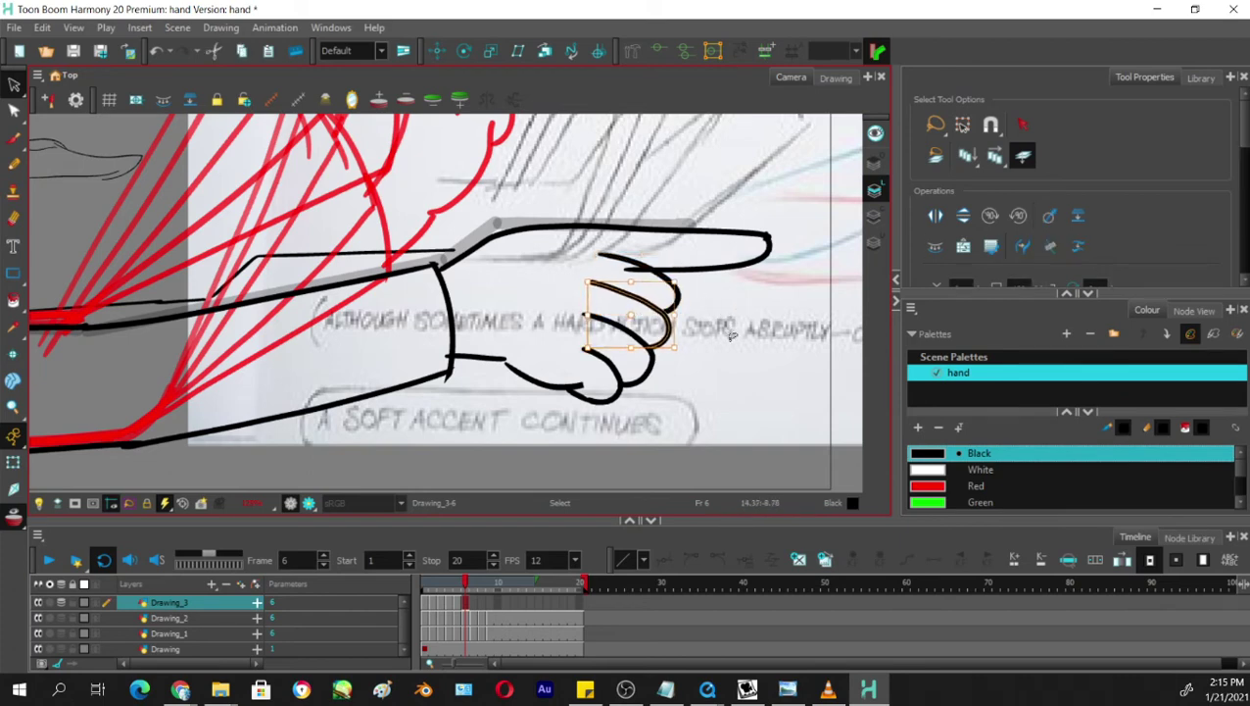
left_click(739, 338)
Remove the overlapping line end where the pointing finger meets the topmost curled finger on frame 6.
key("alt+e")
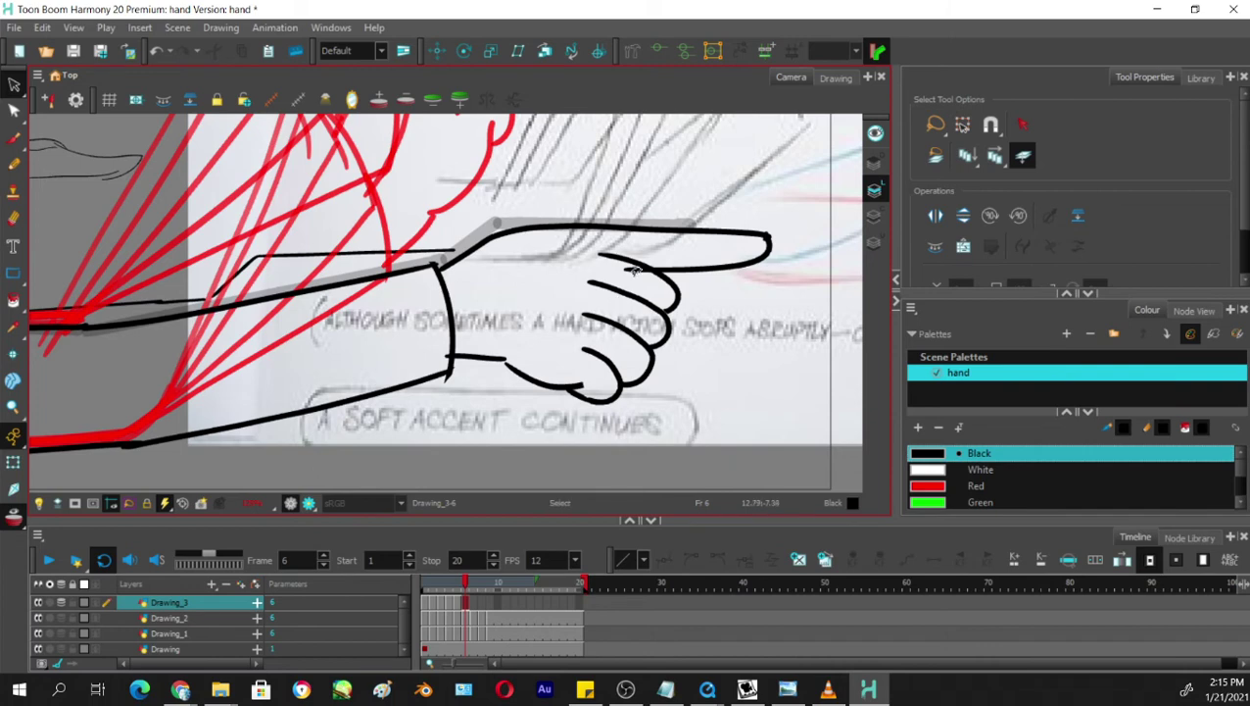
left_click_drag(632, 260, 648, 274)
key("Delete")
Play the animation and scrub between frames 1 and 6 to compare the size and motion of the hand.
scroll(771, 362, "down", 5)
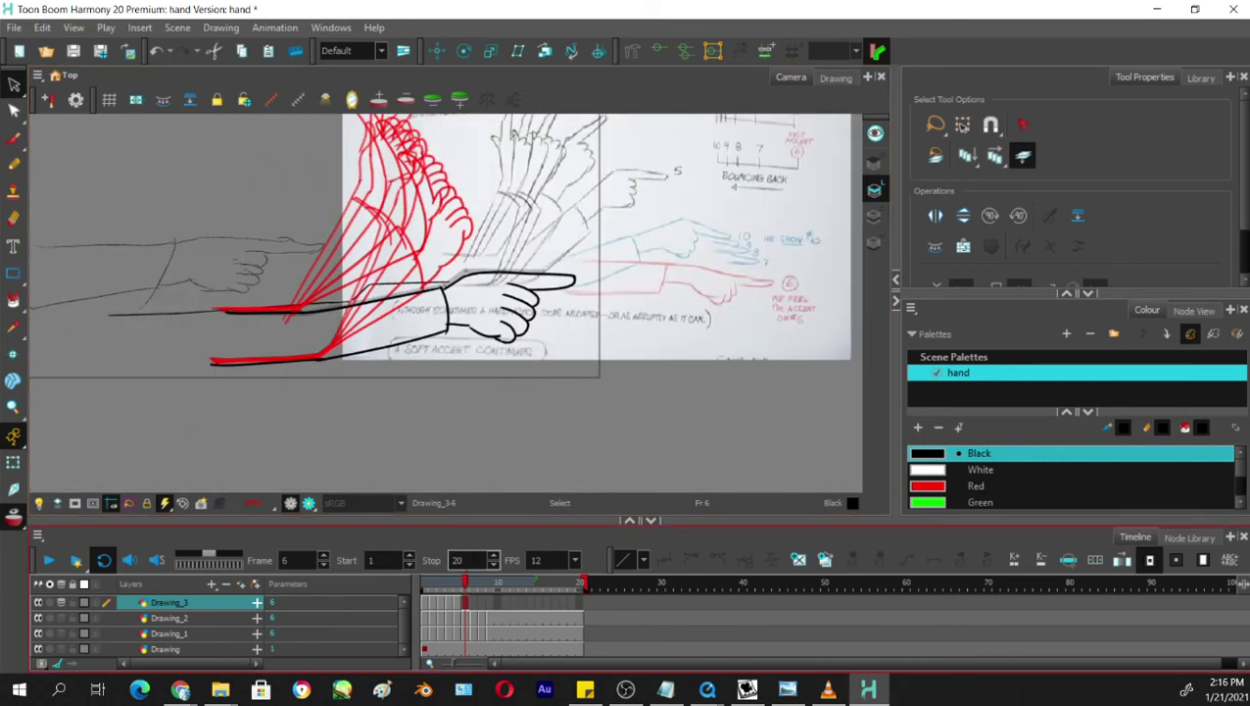
left_click(433, 584)
mouse_move(432, 585)
left_mouse_down()
mouse_move(473, 584)
mouse_move(424, 585)
left_mouse_up()
left_click(13, 519)
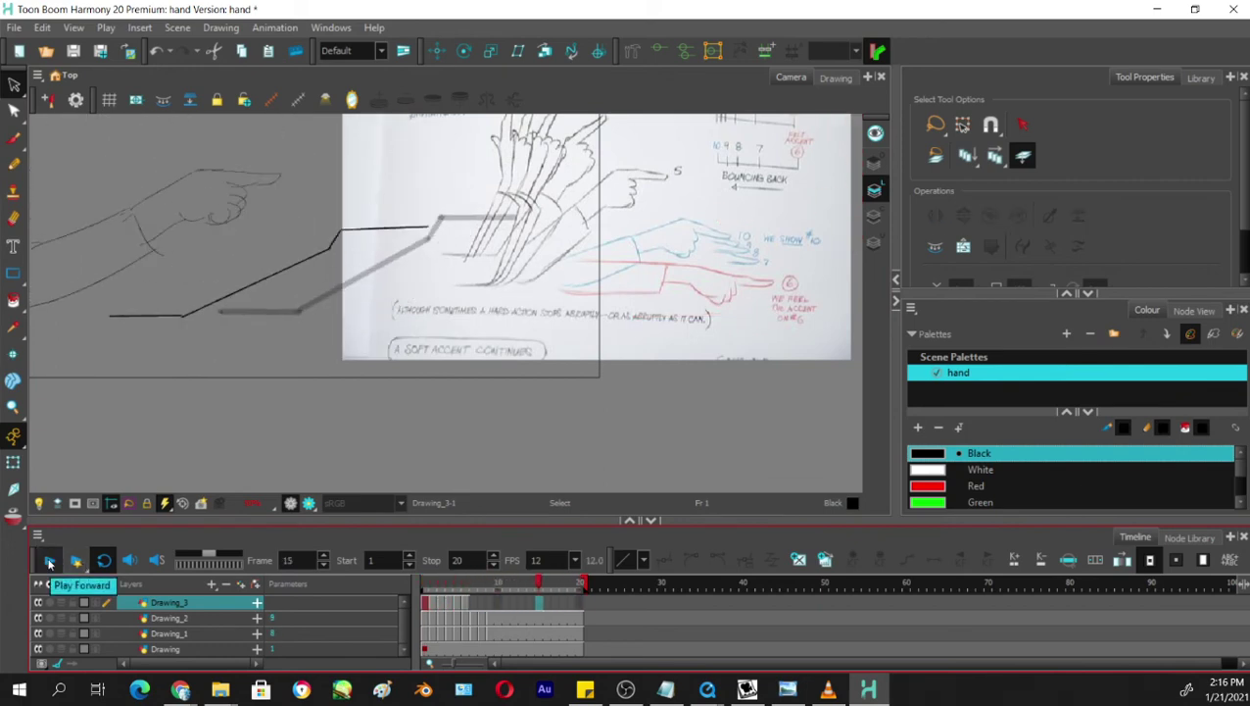
mouse_move(538, 587)
left_mouse_down()
mouse_move(422, 593)
mouse_move(456, 608)
left_mouse_up()
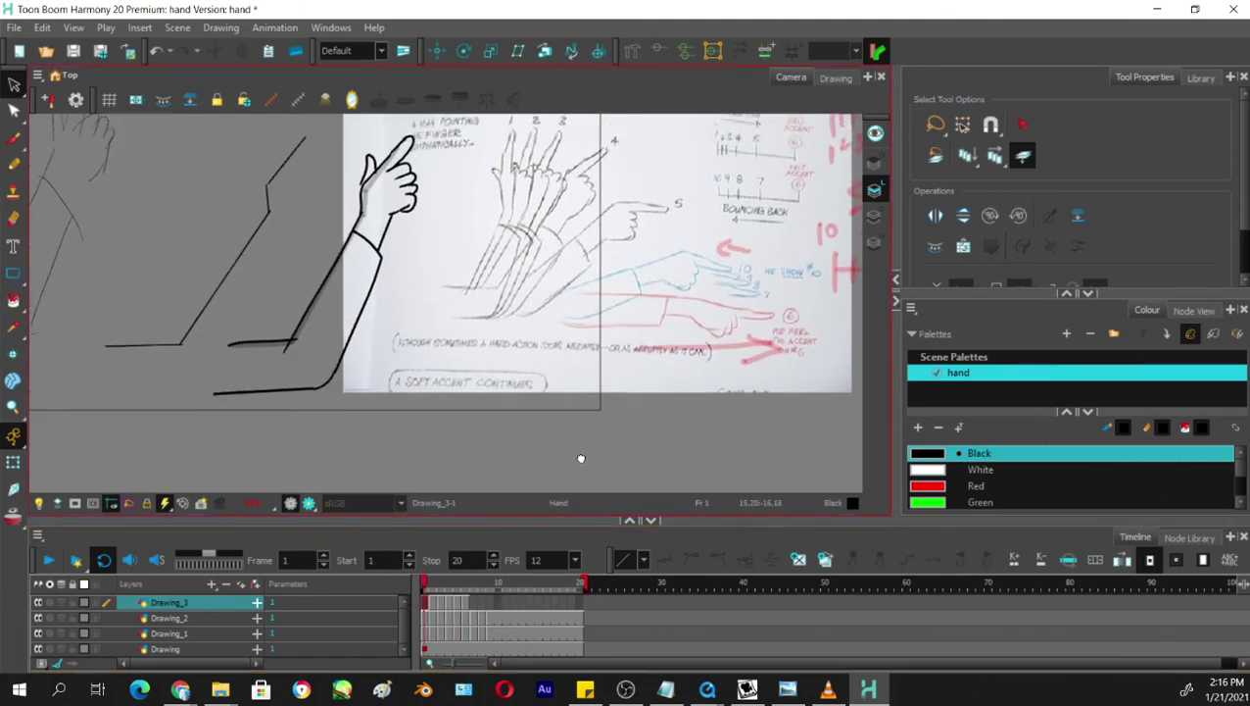
left_click_drag(424, 589, 465, 595)
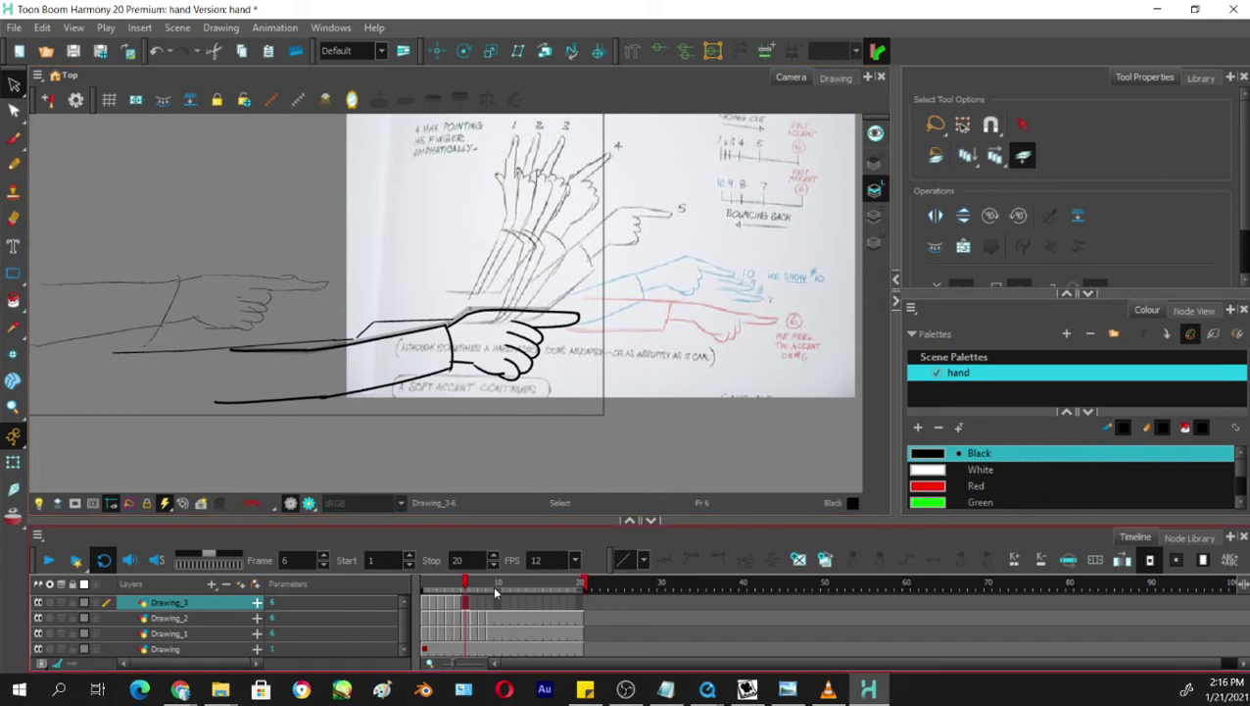
mouse_move(464, 585)
left_mouse_down()
mouse_move(433, 586)
mouse_move(465, 594)
left_mouse_up()
Shorten the pointing finger and back of the hand on frame 6 slightly and compare with the previous frame.
left_click(538, 333)
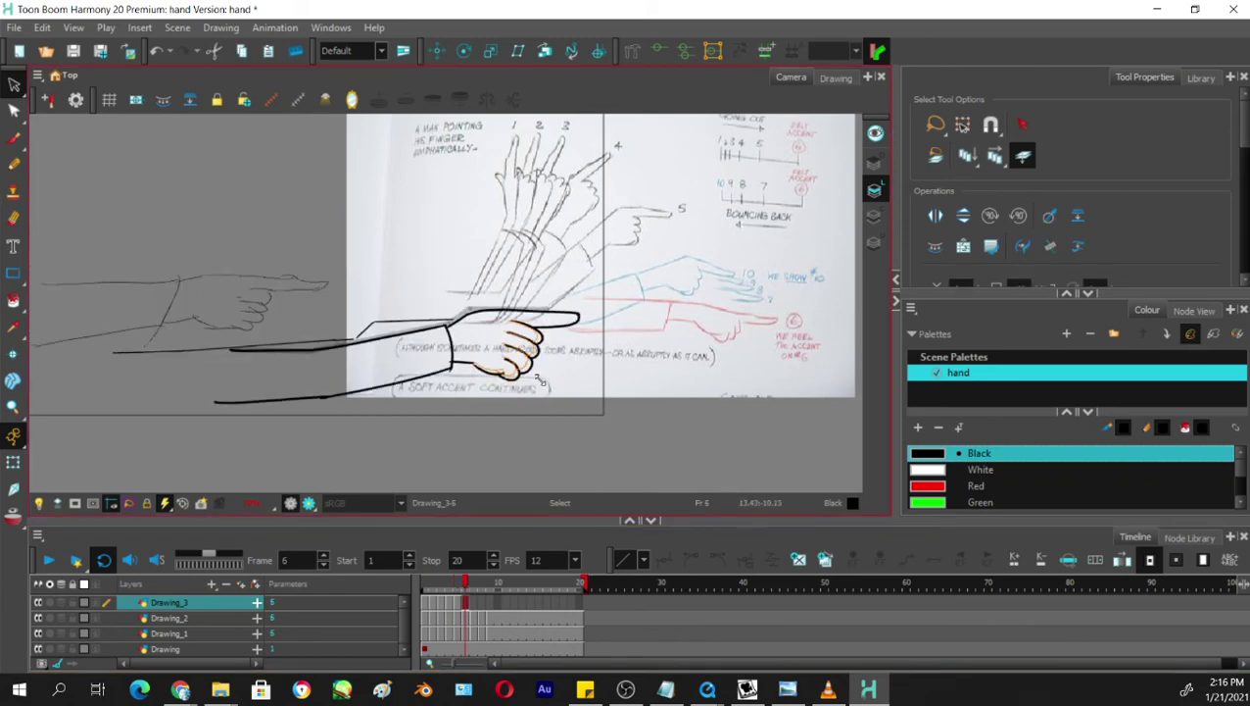
left_click(562, 312)
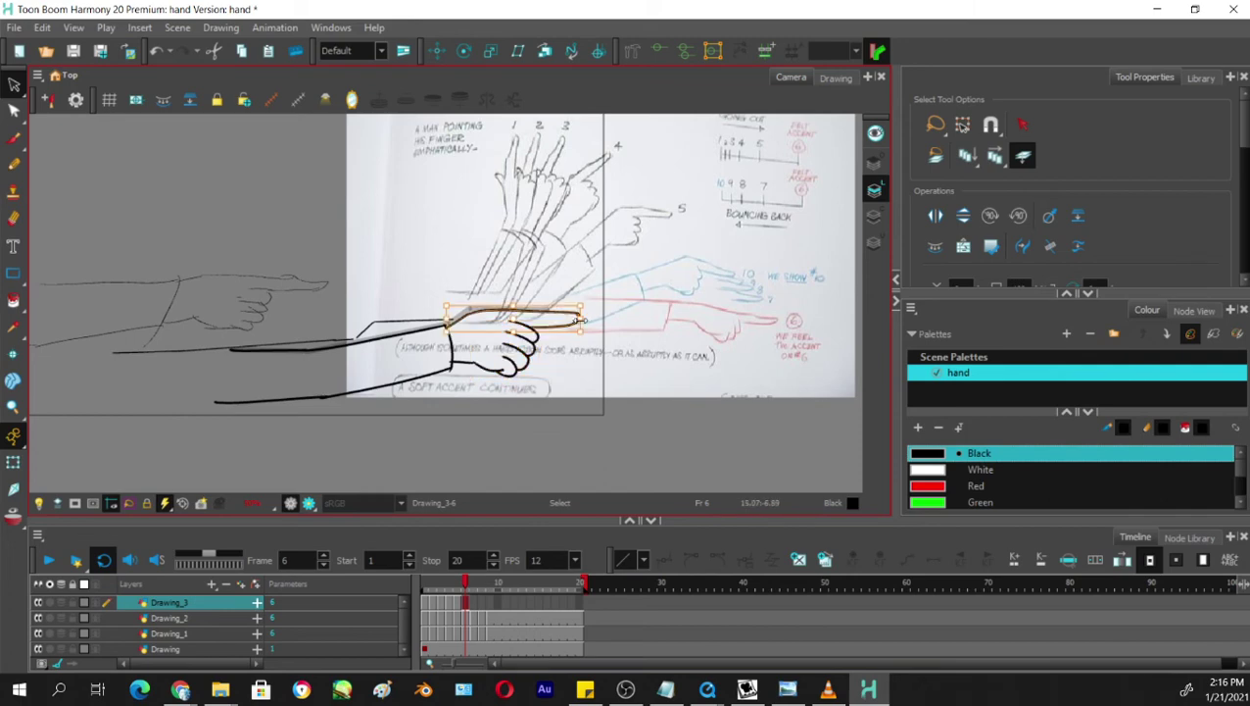
left_click_drag(579, 319, 572, 318)
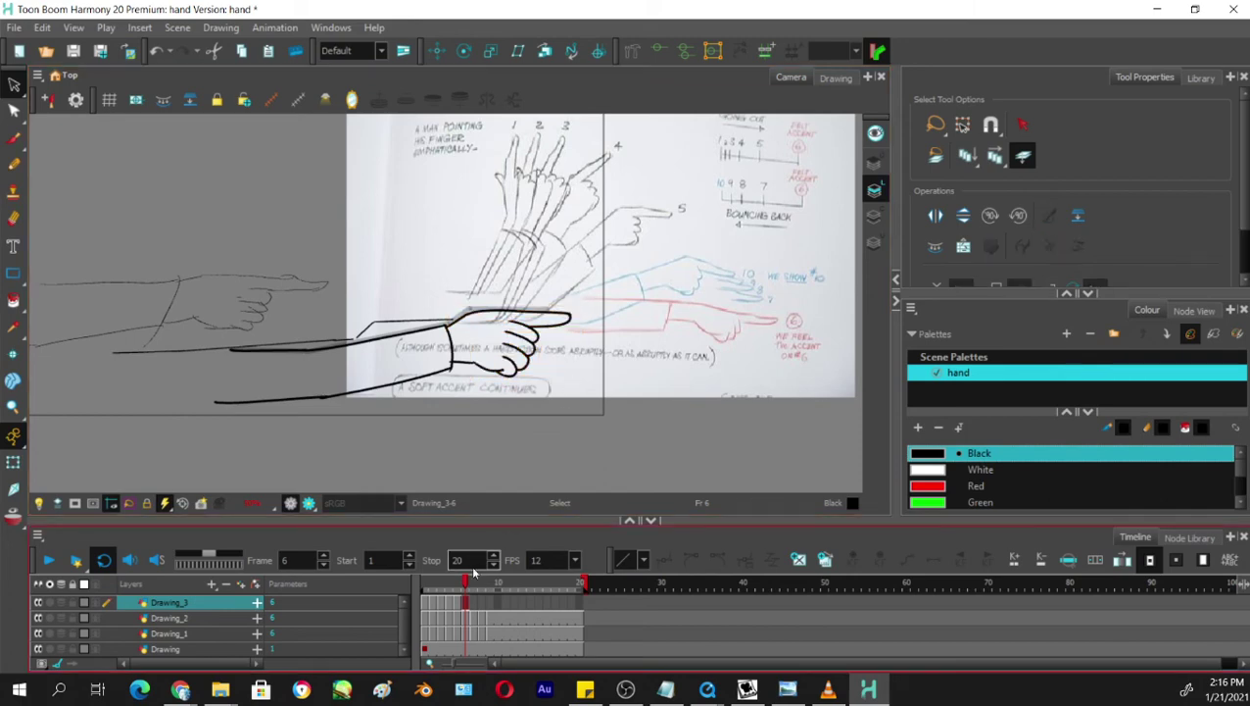
left_click(455, 581)
left_click(465, 582)
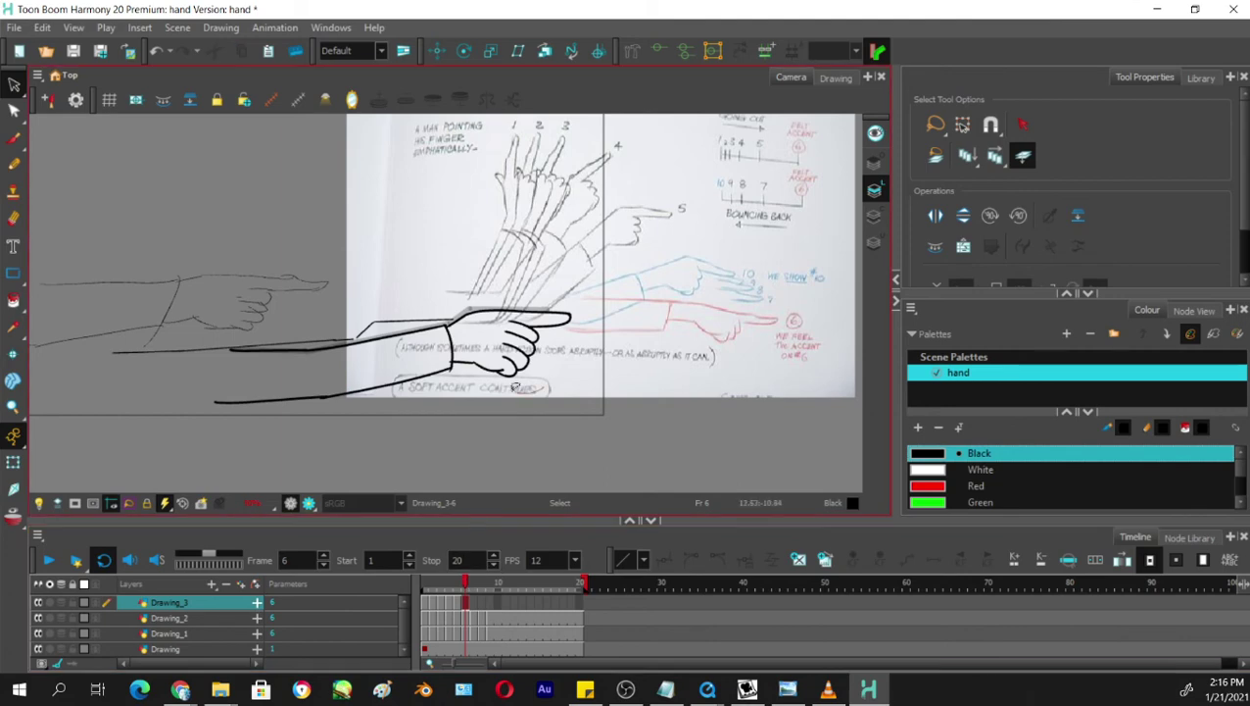
Scale the whole hand on frame 6 down slightly toward the wrist.
mouse_move(542, 345)
left_mouse_down()
mouse_move(526, 396)
mouse_move(507, 325)
mouse_move(557, 335)
left_mouse_up()
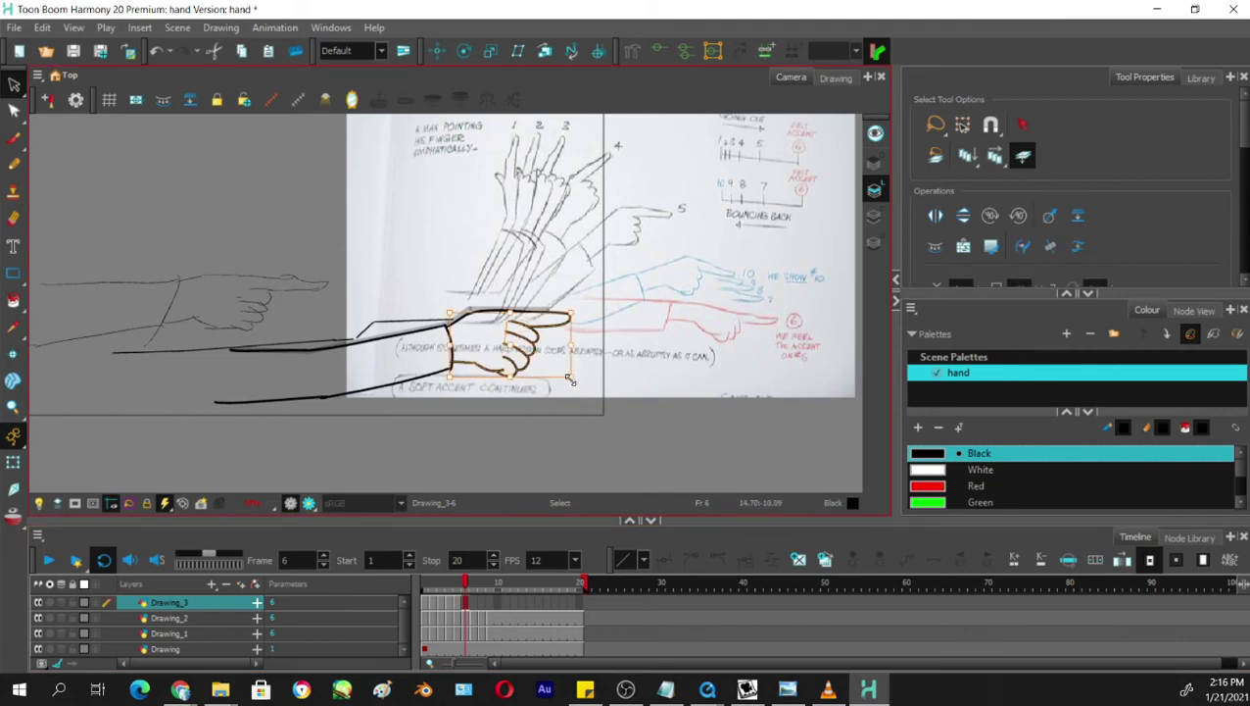
left_click(549, 424)
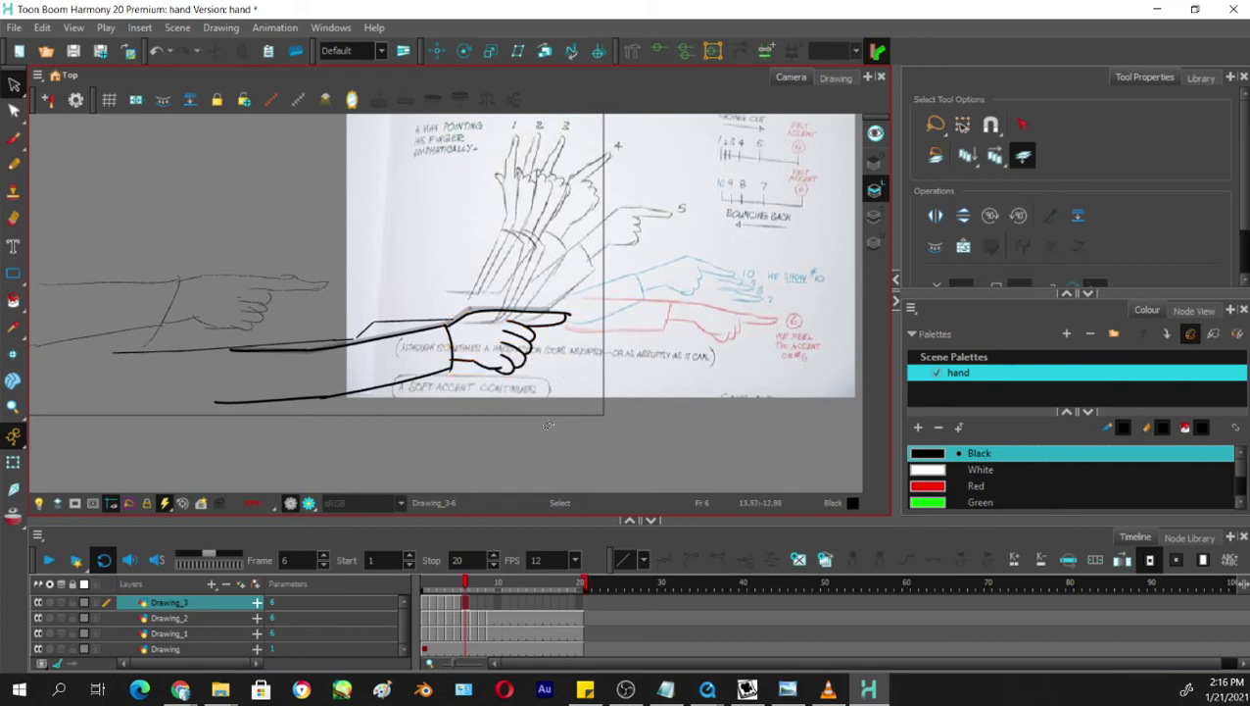
left_click(583, 320)
left_click(566, 377)
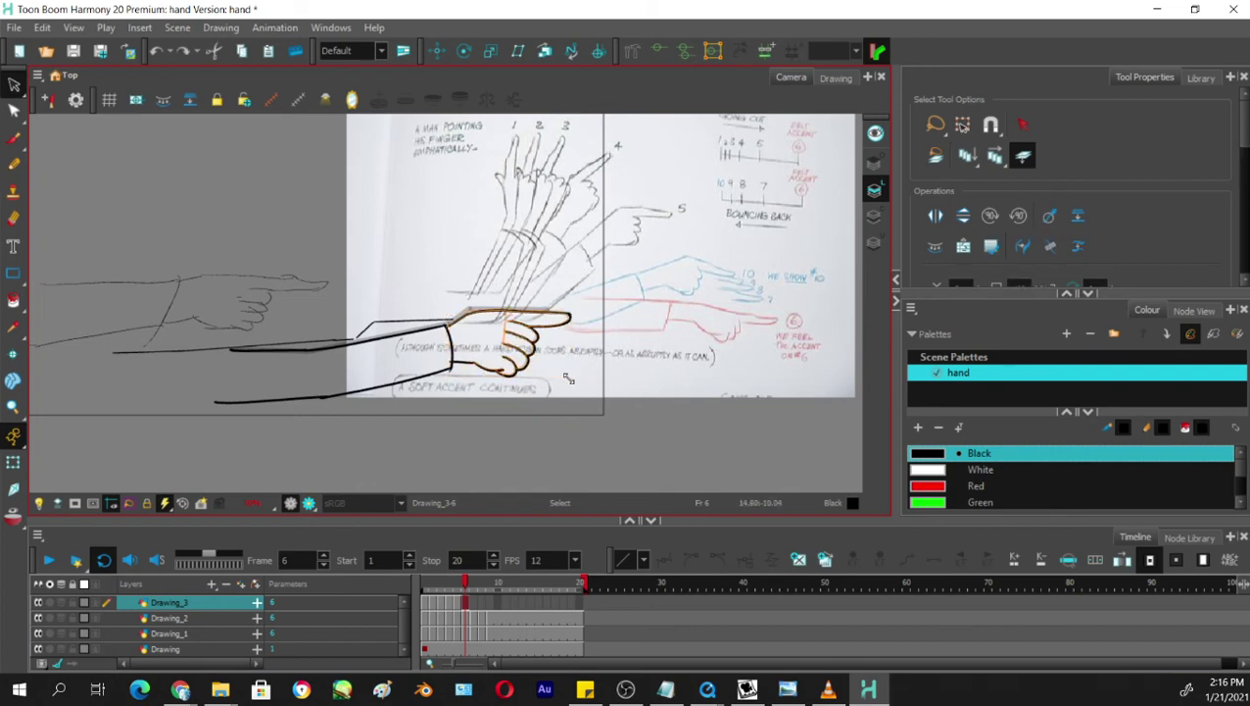
mouse_move(567, 377)
left_mouse_down()
mouse_move(492, 361)
mouse_move(539, 337)
mouse_move(535, 323)
left_mouse_up()
Fine-tune the size of the curled fingers on frame 6 and fit the short palm stroke at the wrist.
left_click(557, 414)
left_click_drag(537, 375, 535, 375)
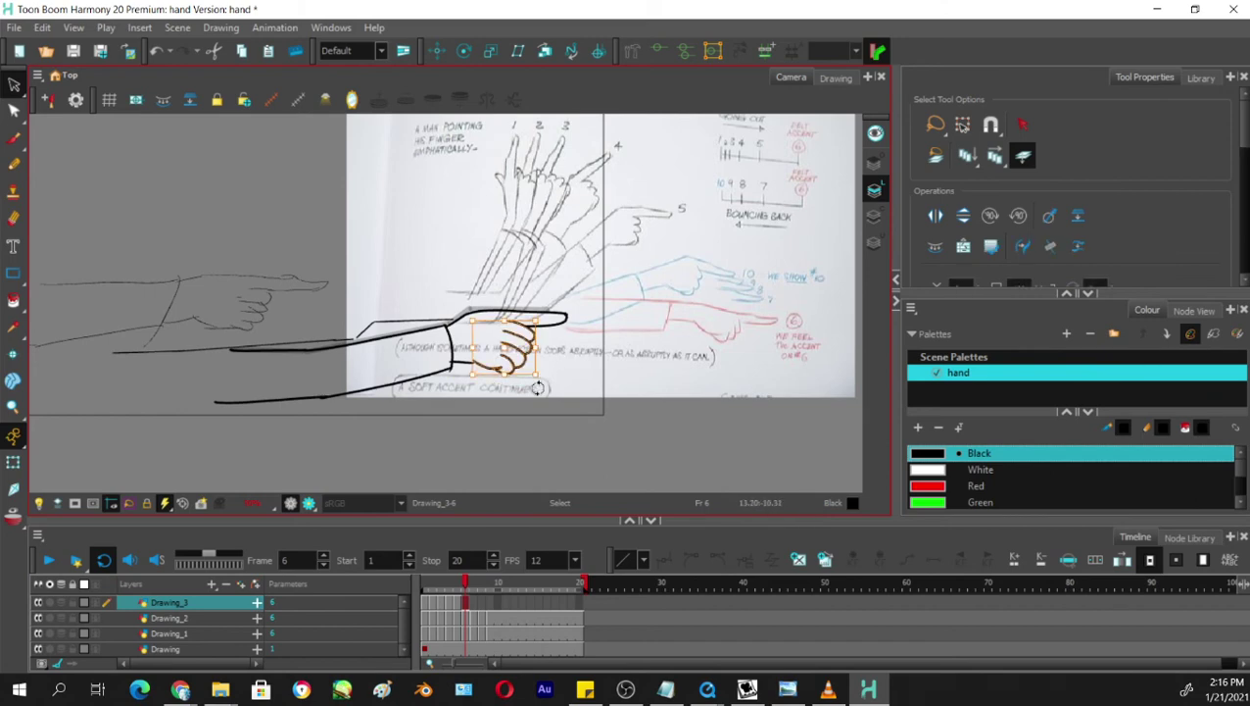
left_click(534, 404)
left_click(462, 364)
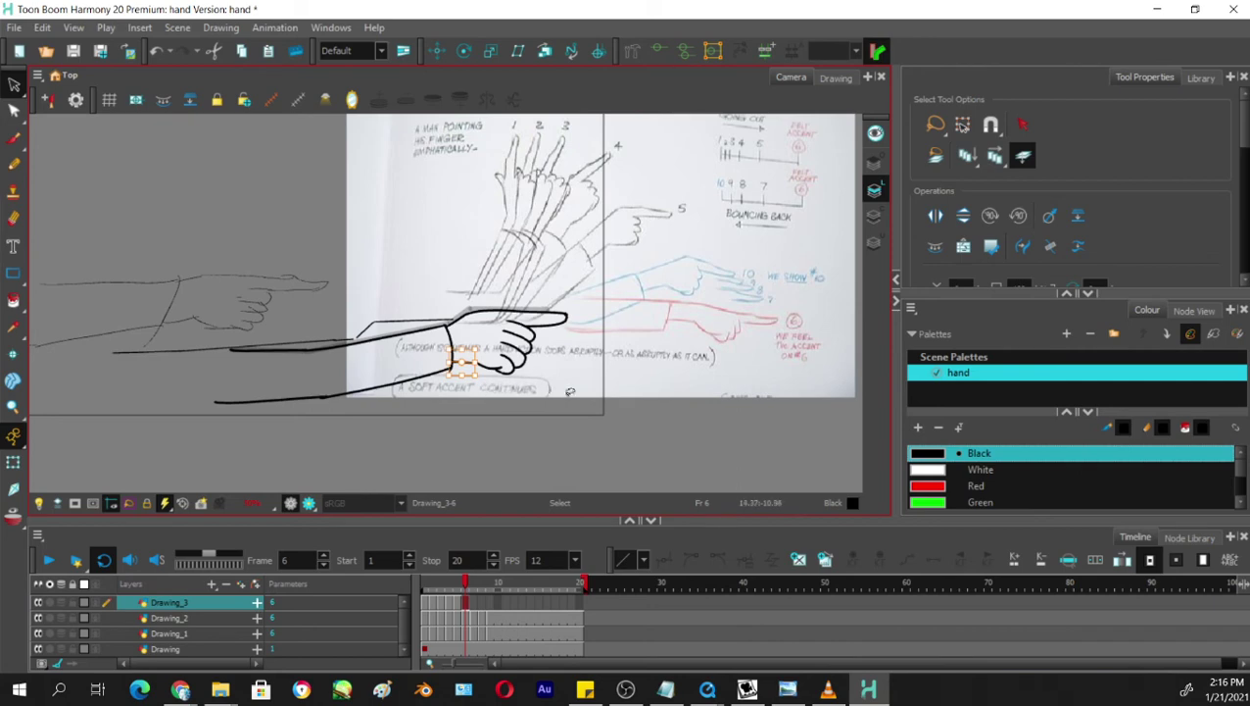
left_click(574, 438)
Remove the lower curled fingers on frame 1, clear their leftover fragments and activate the Pencil tool.
left_click_drag(469, 586, 388, 592)
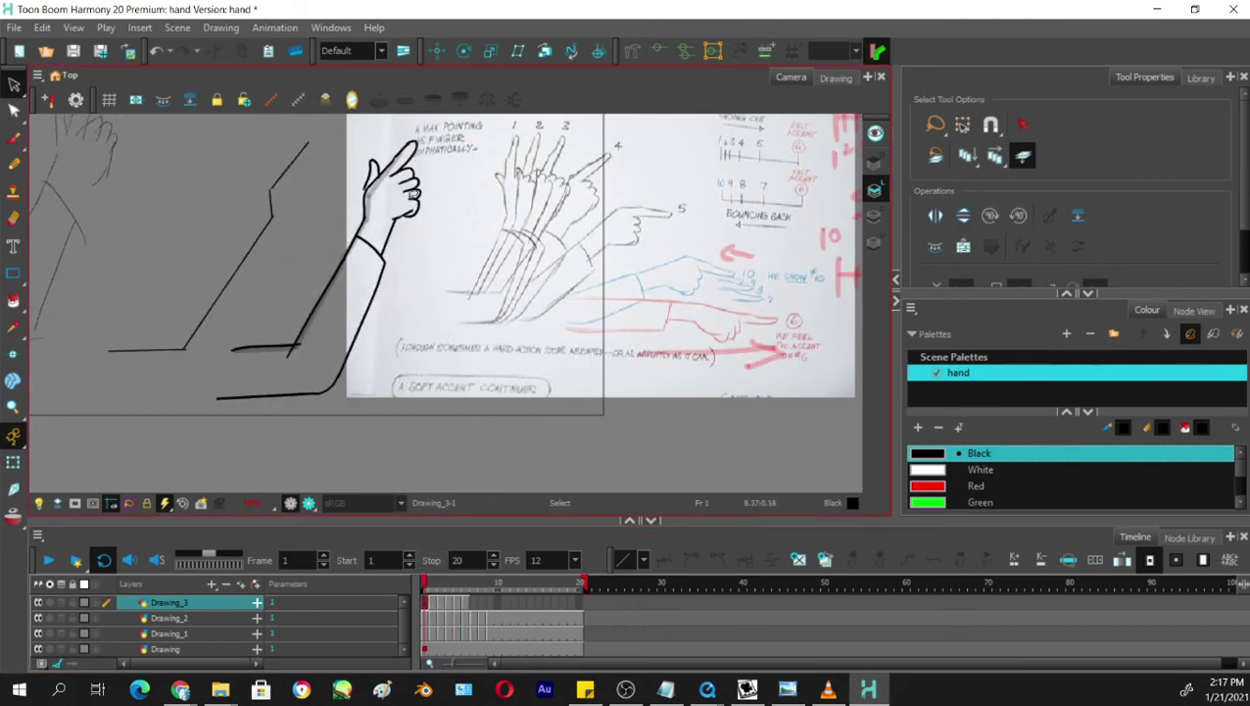
left_click(402, 210)
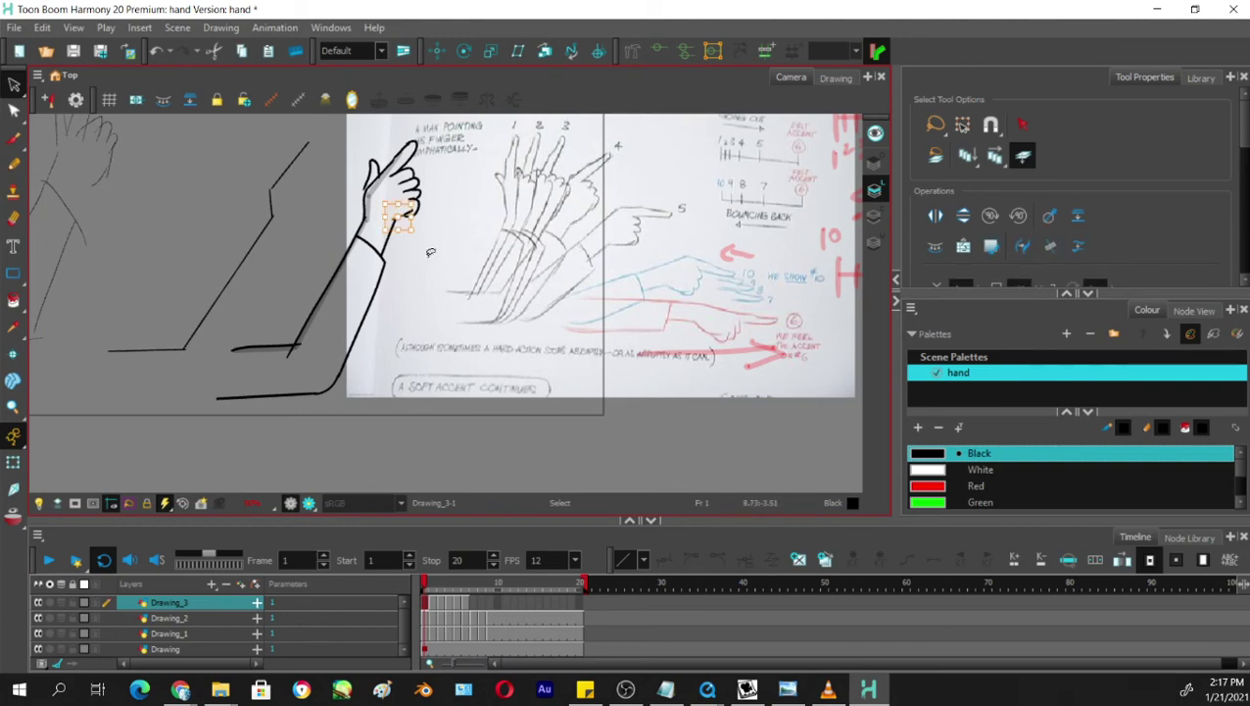
key("Delete")
left_click(407, 206)
key("Delete")
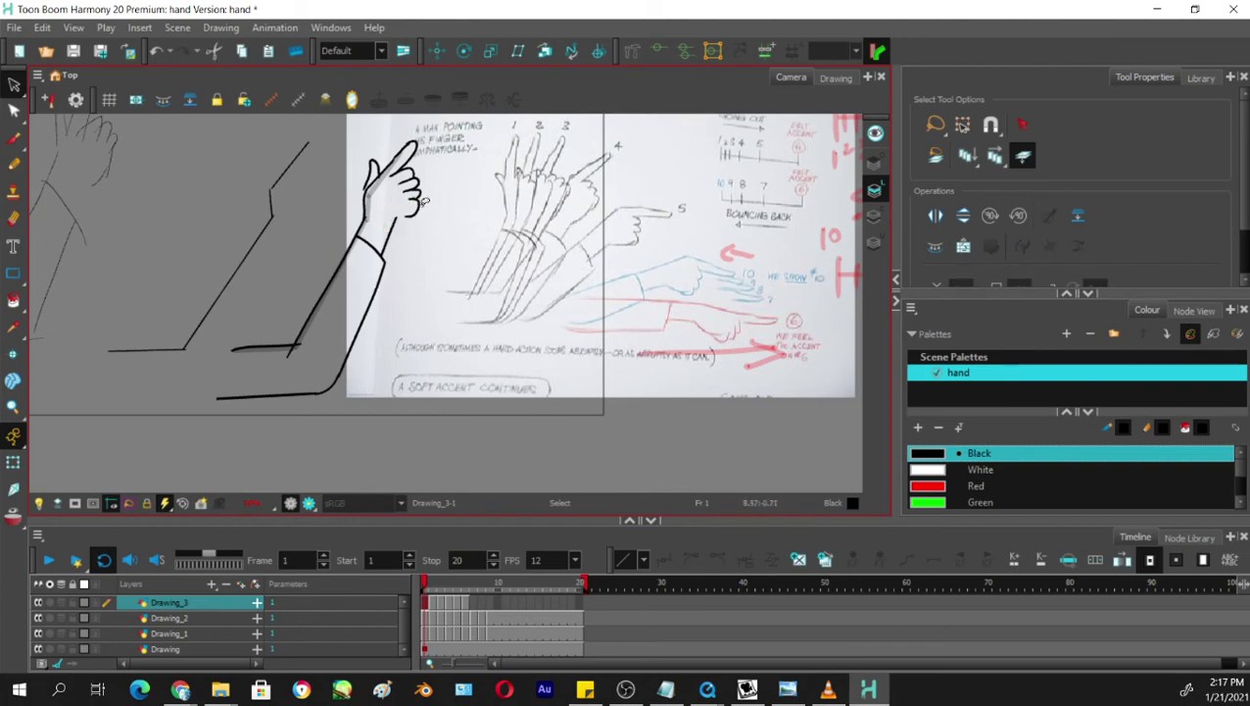
left_click(394, 221)
left_click(424, 249)
key("alt+e")
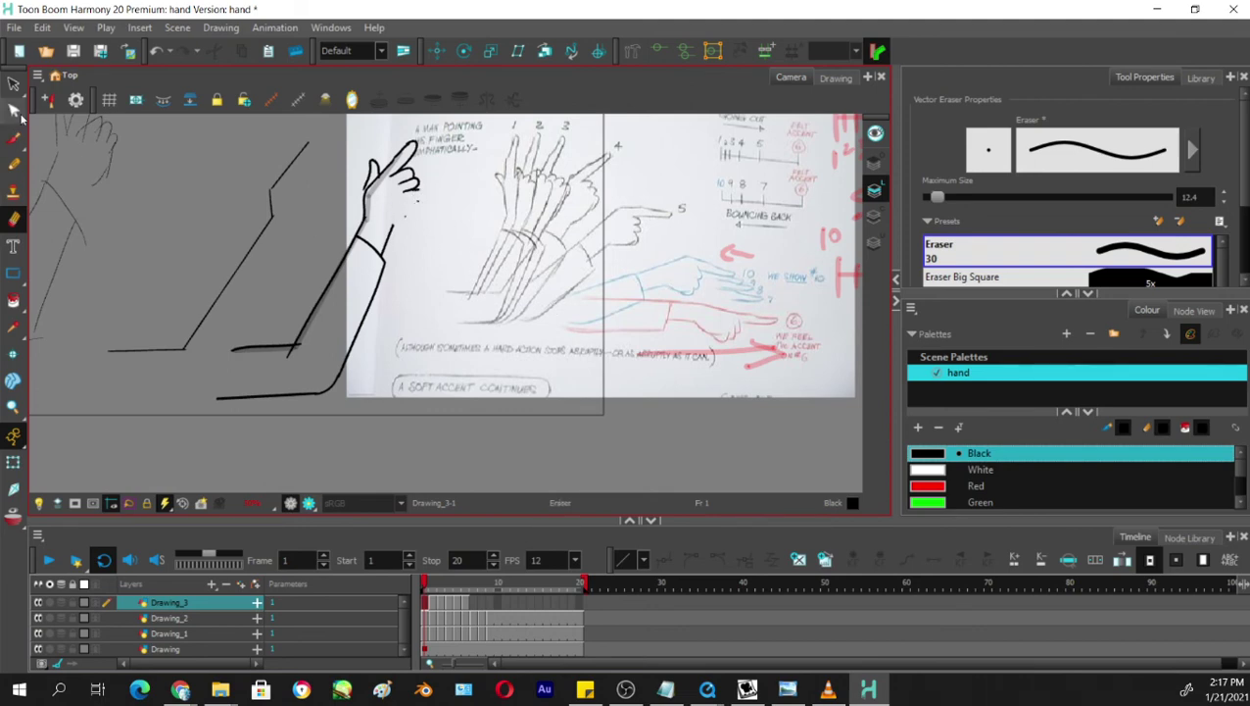
key("alt+s")
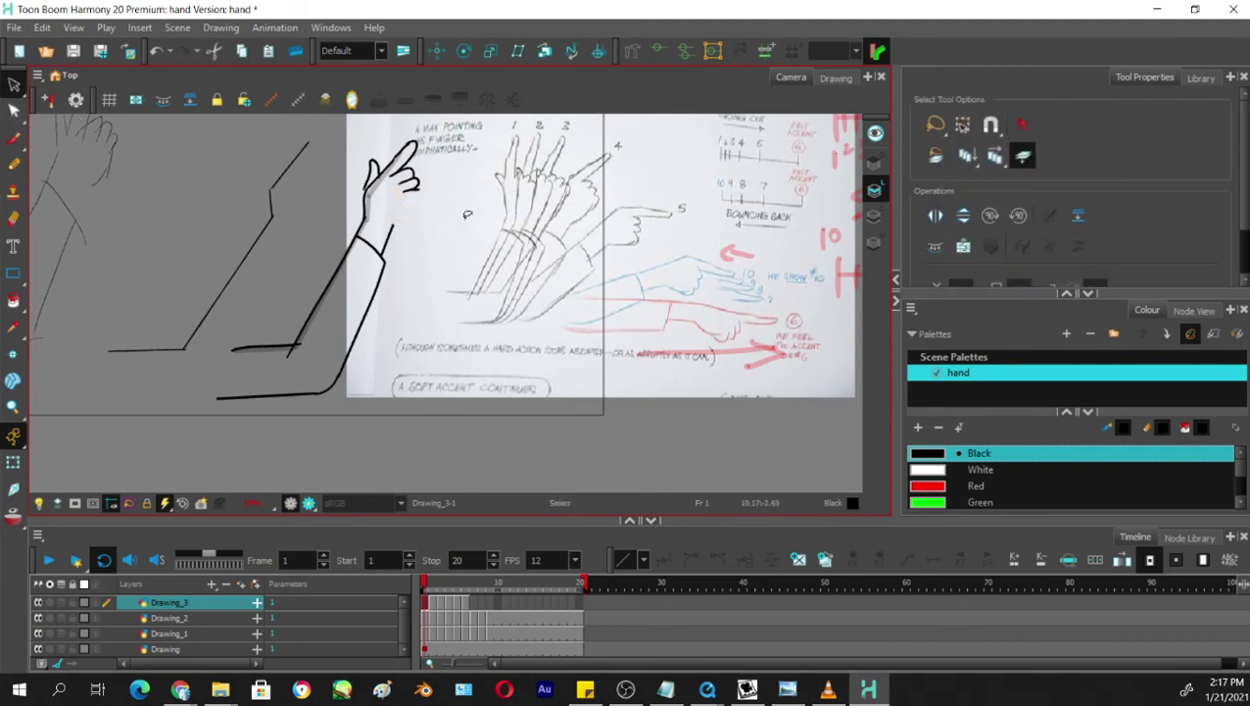
key("alt+x")
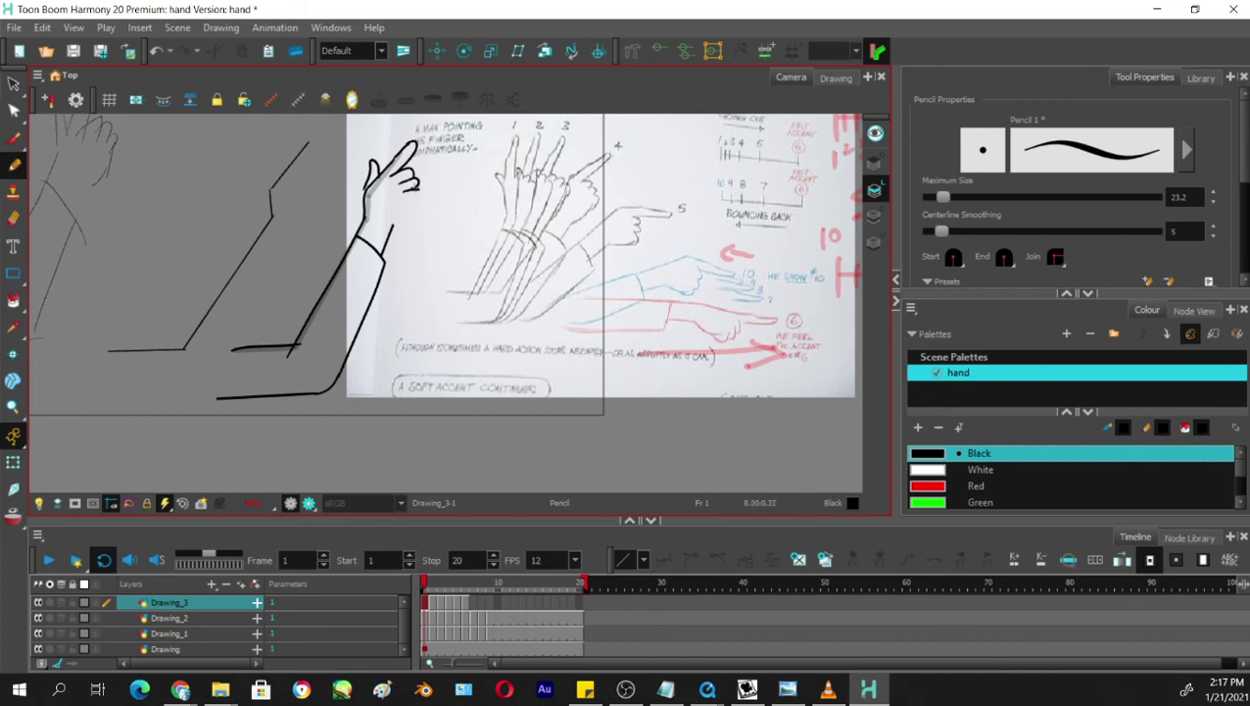
Redraw the lower curled fingers and heel of the hand on frame 1, undoing the strokes that miss.
key("ctrl+z")
key("ctrl+z")
key("ctrl+z")
key("ctrl+z")
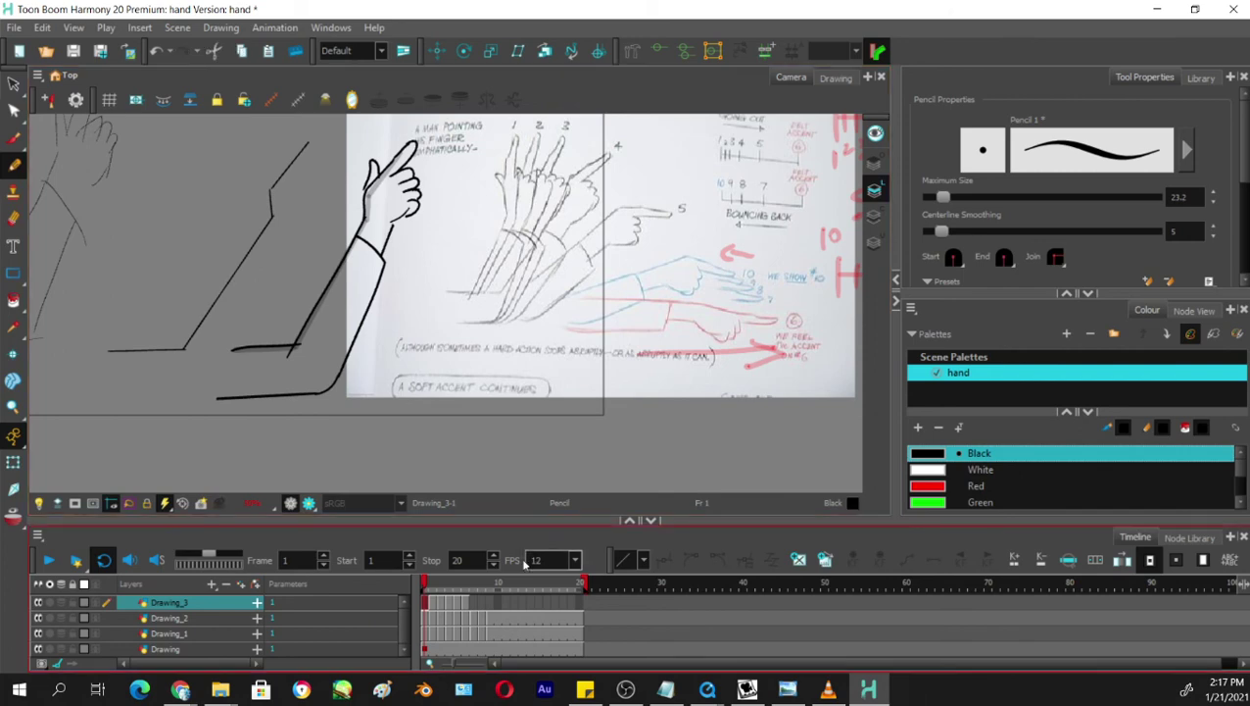
Compare the pointing hand across the frames and delete the curled fingers from the frame 6 drawing.
left_click(442, 587)
mouse_move(442, 586)
left_mouse_down()
mouse_move(477, 588)
mouse_move(424, 588)
mouse_move(467, 588)
left_mouse_up()
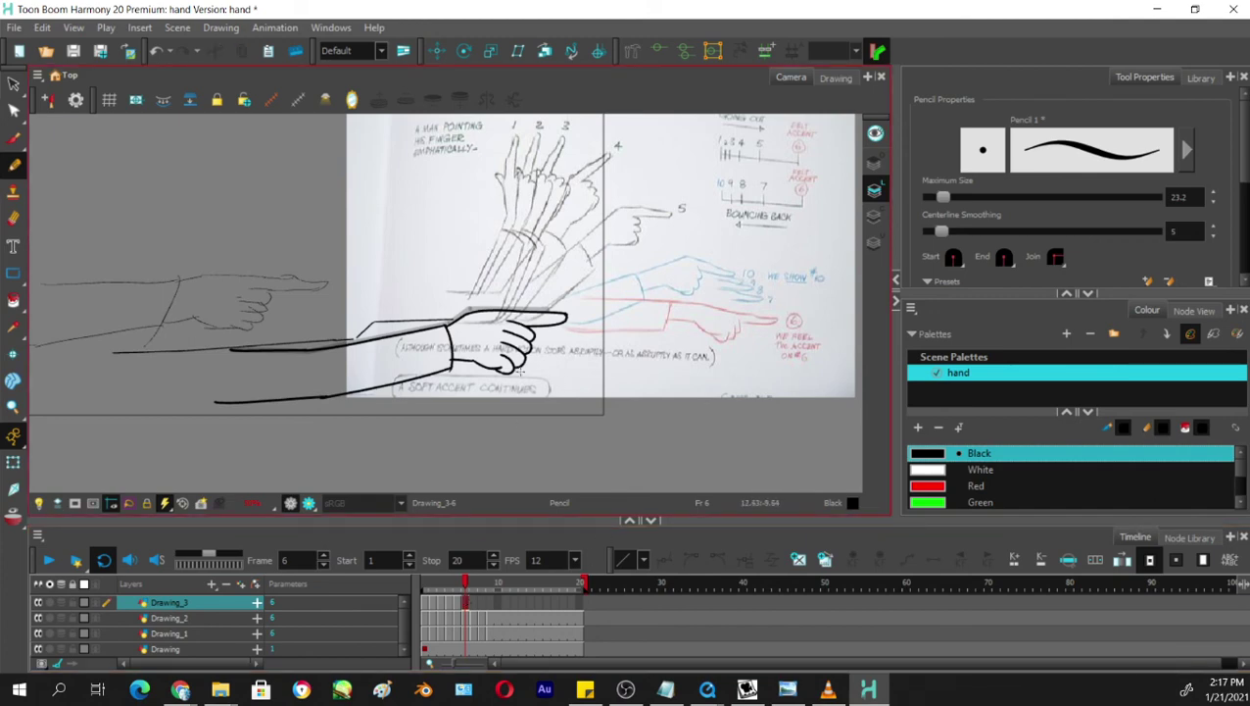
left_click_drag(465, 585, 466, 588)
key("alt+s")
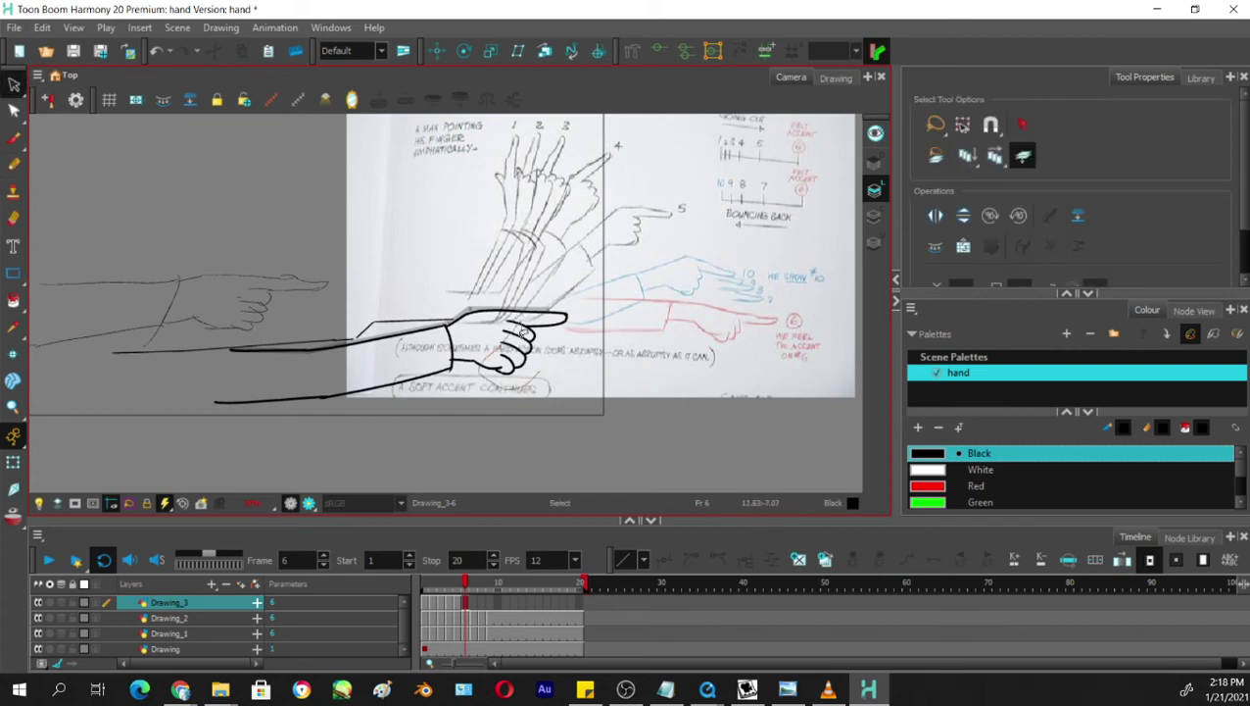
left_click(518, 331)
key("Delete")
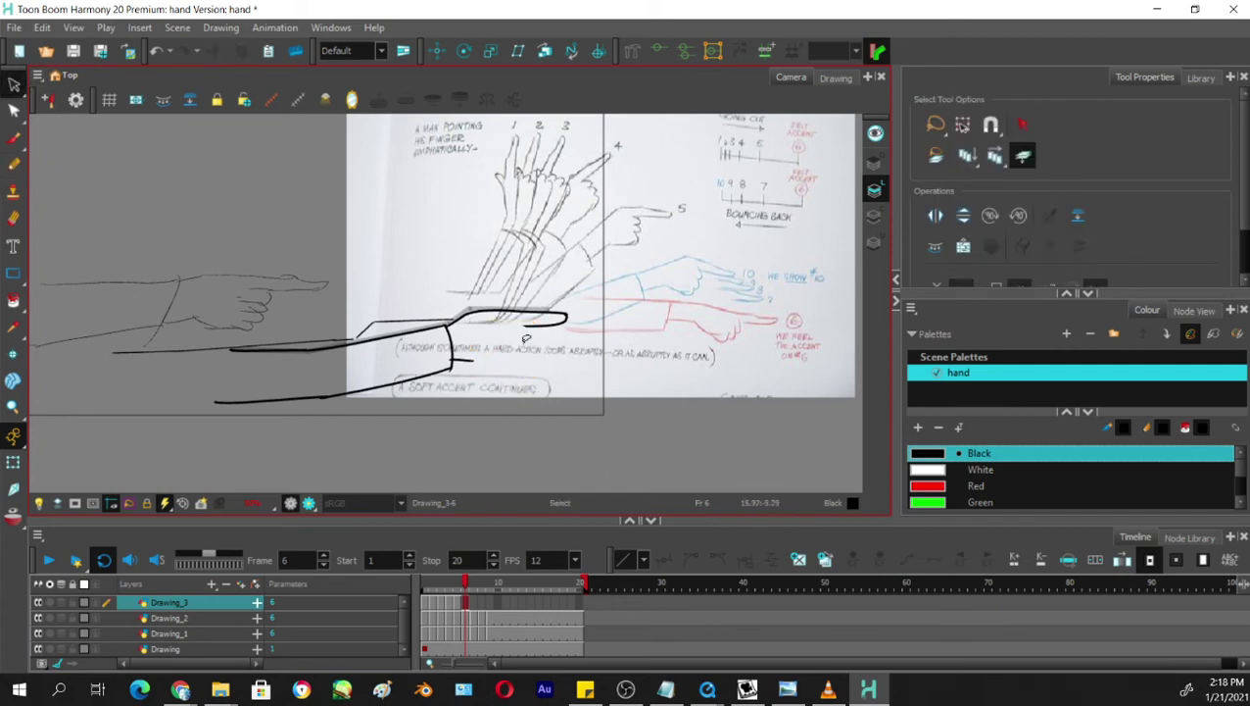
Redraw the curled fingers on frame 6 with the Pencil tool, fitting them between pointing finger and palm.
left_click(14, 165)
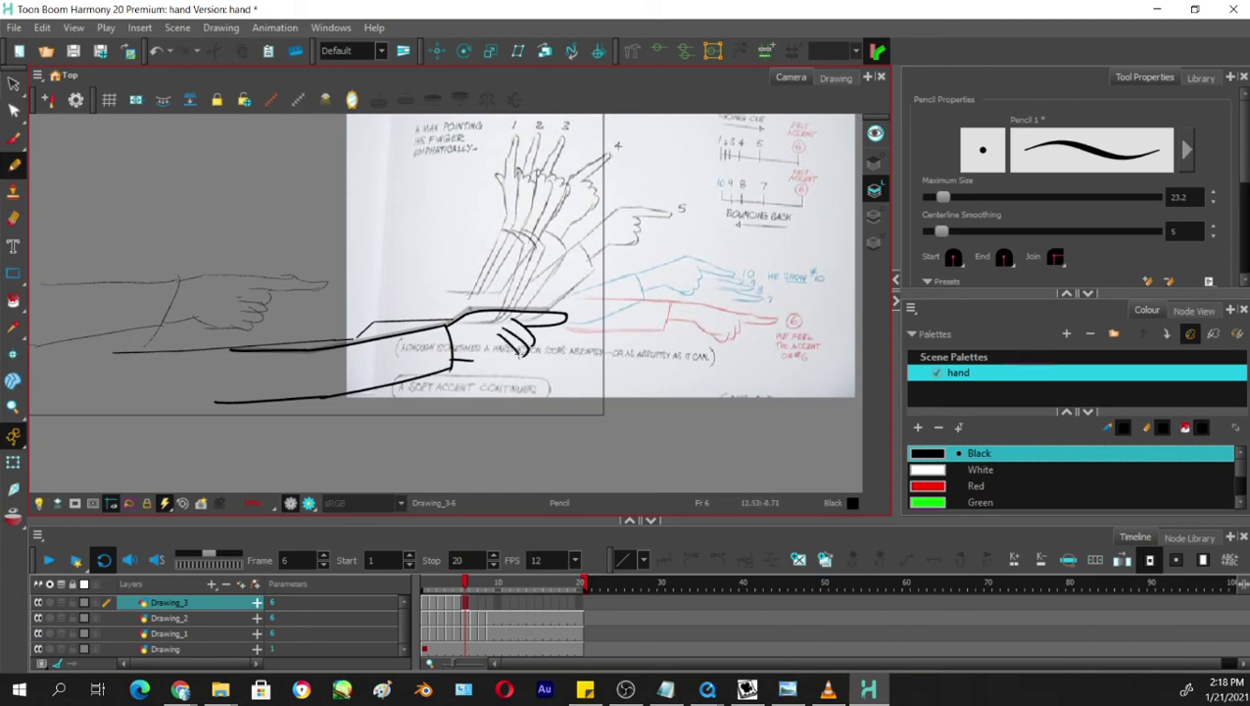
key("ctrl+z")
left_click_drag(497, 338, 517, 364)
key("ctrl+z")
key("ctrl+z")
key("alt+s")
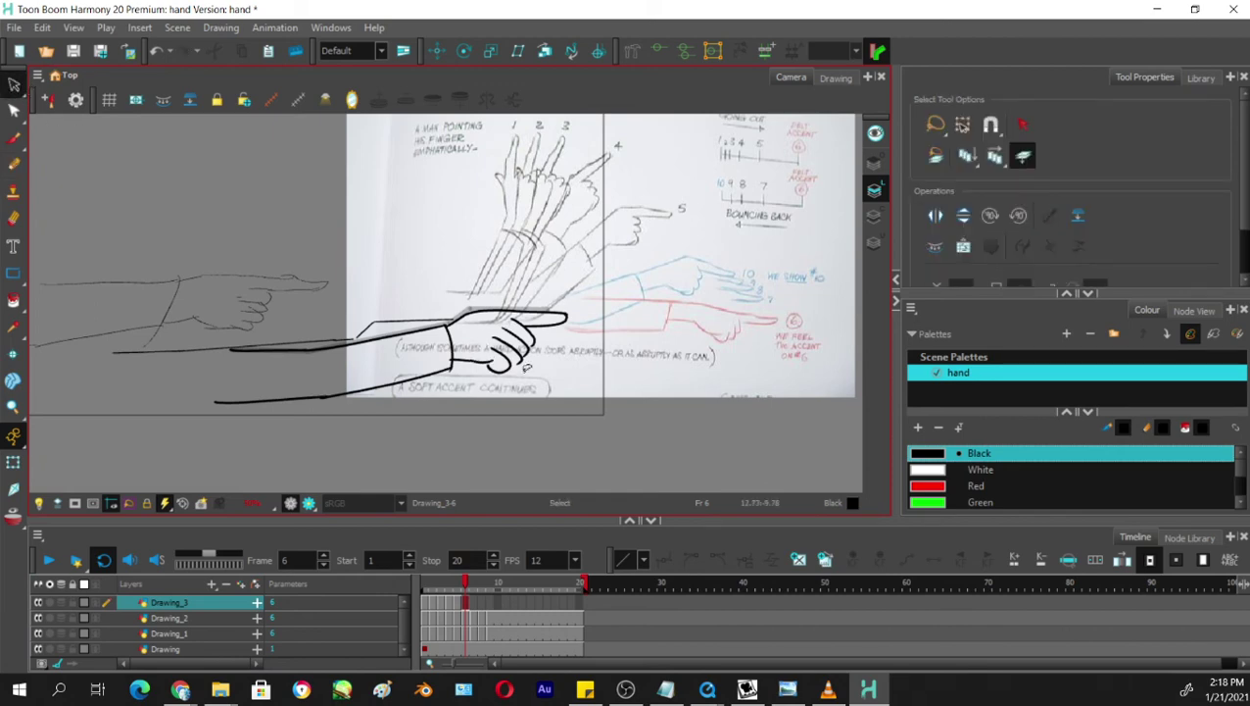
mouse_move(477, 370)
left_mouse_down()
mouse_move(490, 341)
mouse_move(529, 329)
mouse_move(532, 370)
left_mouse_up()
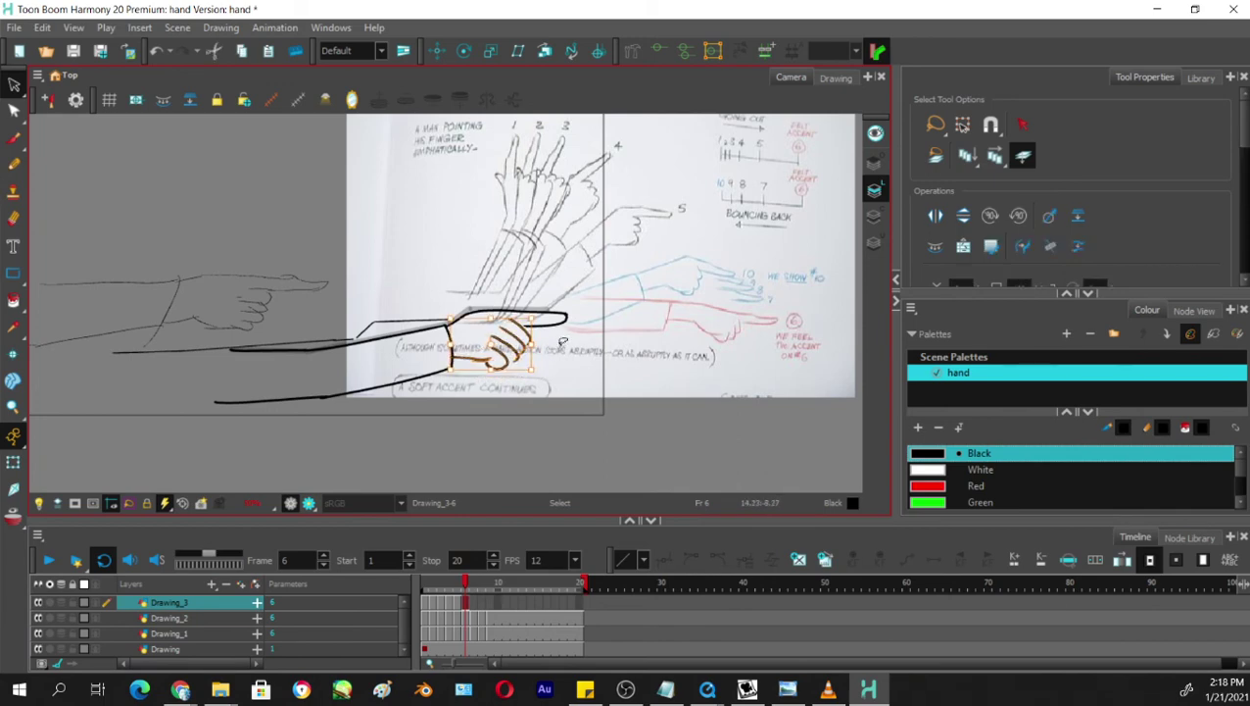
left_click(564, 343)
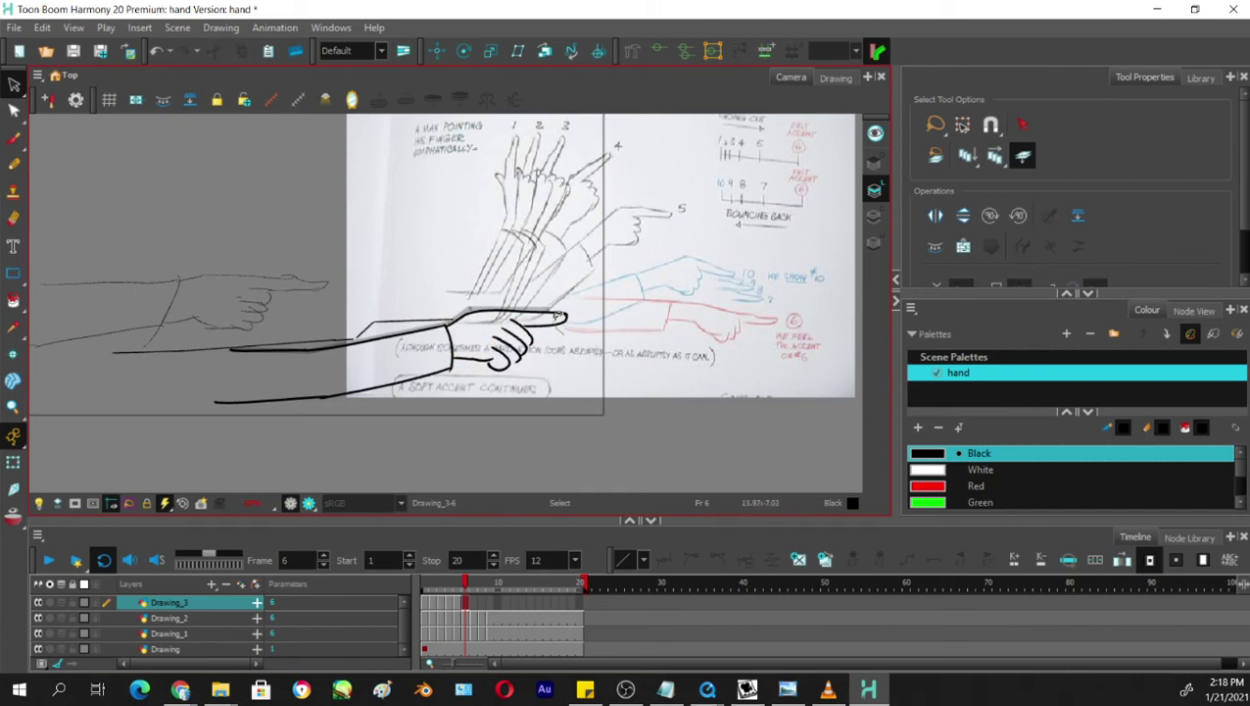
Lengthen the tip and underside of the pointing finger on frame 6 slightly.
left_click(562, 310)
left_click_drag(569, 316, 580, 315)
left_click(573, 353)
left_click(554, 326)
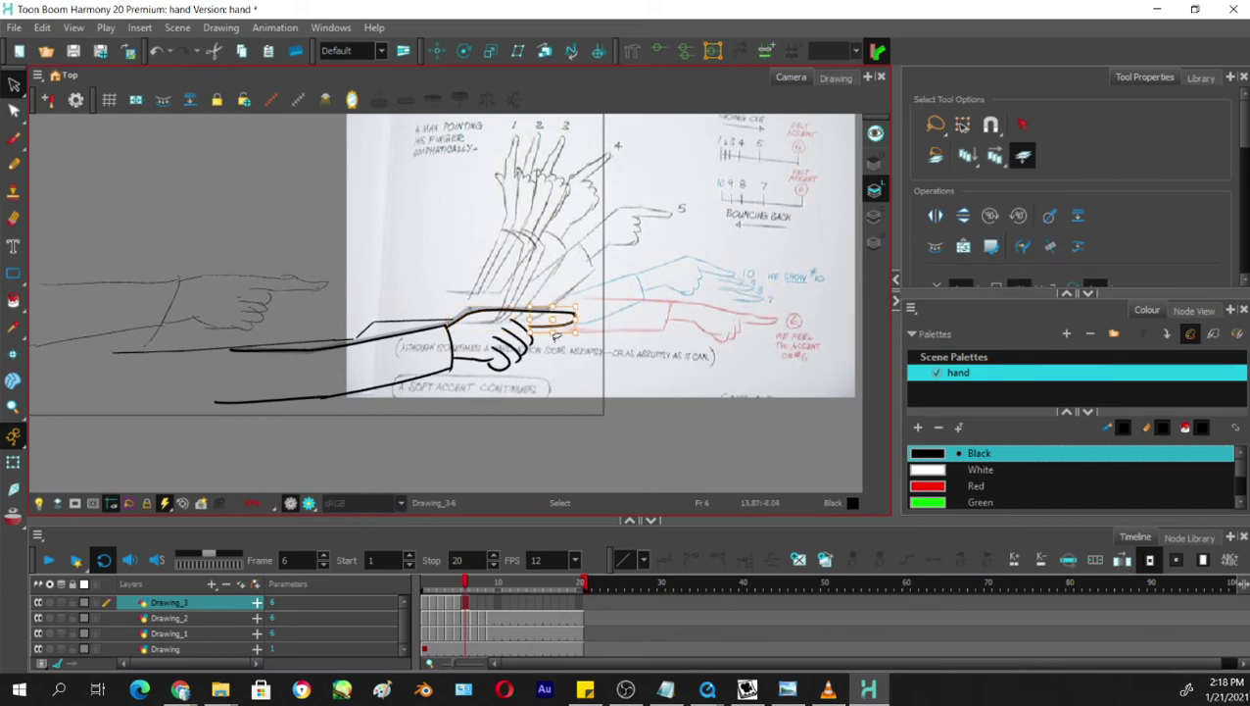
left_click_drag(530, 320, 525, 319)
left_click(570, 370)
left_click(553, 327)
Go to the empty frame 7 of Drawing_3 and show the preceding drawings as onion skin.
mouse_move(467, 582)
left_mouse_down()
mouse_move(432, 585)
mouse_move(468, 578)
left_mouse_up()
left_click(474, 604)
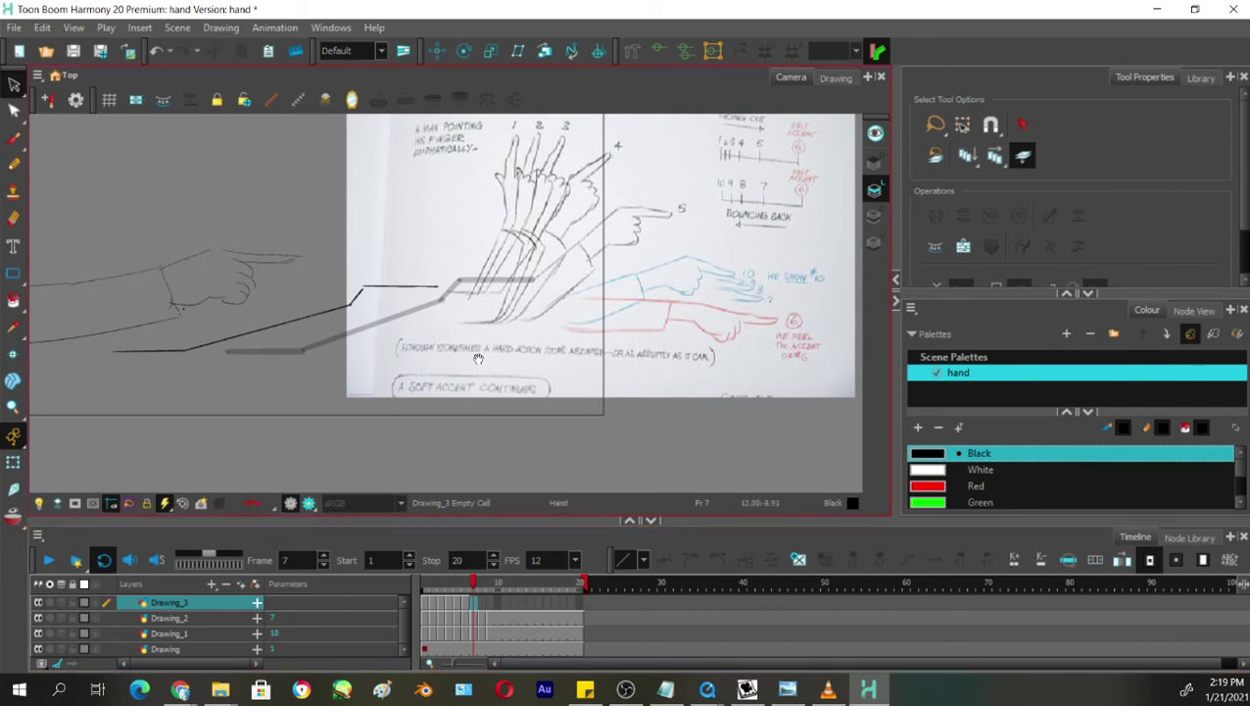
left_click_drag(476, 343, 547, 351)
key("alt+o")
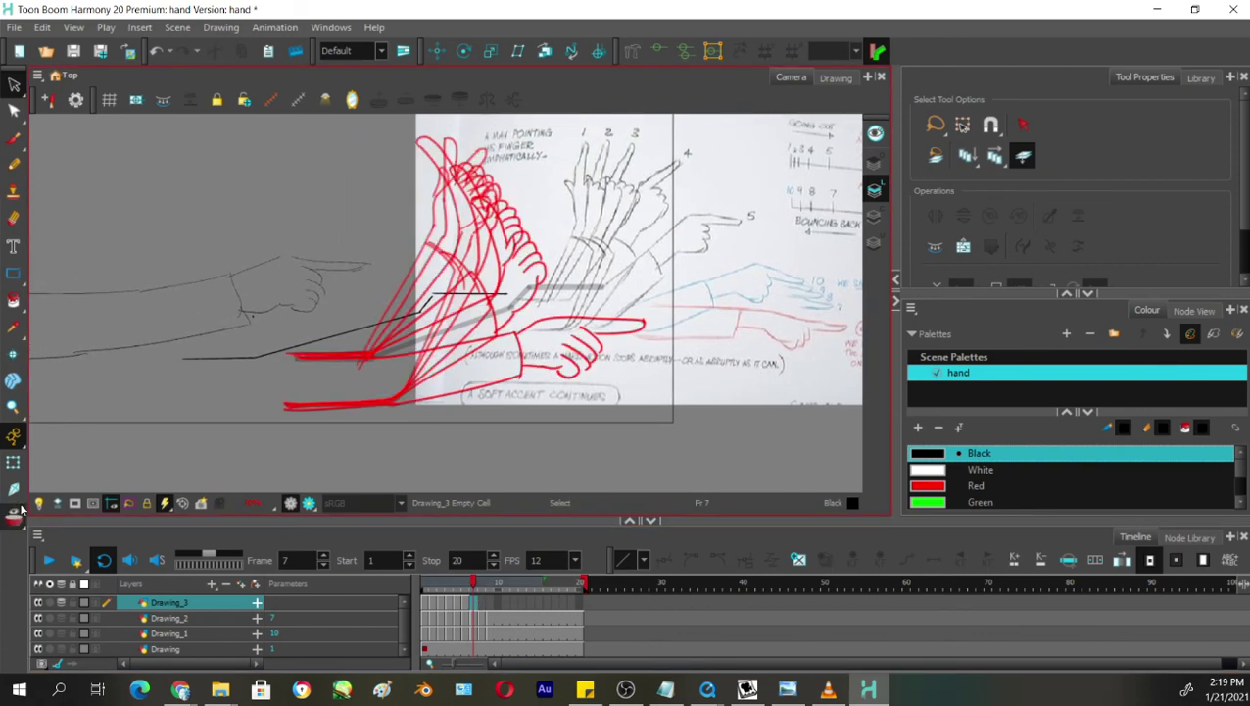
left_click_drag(413, 343, 453, 325)
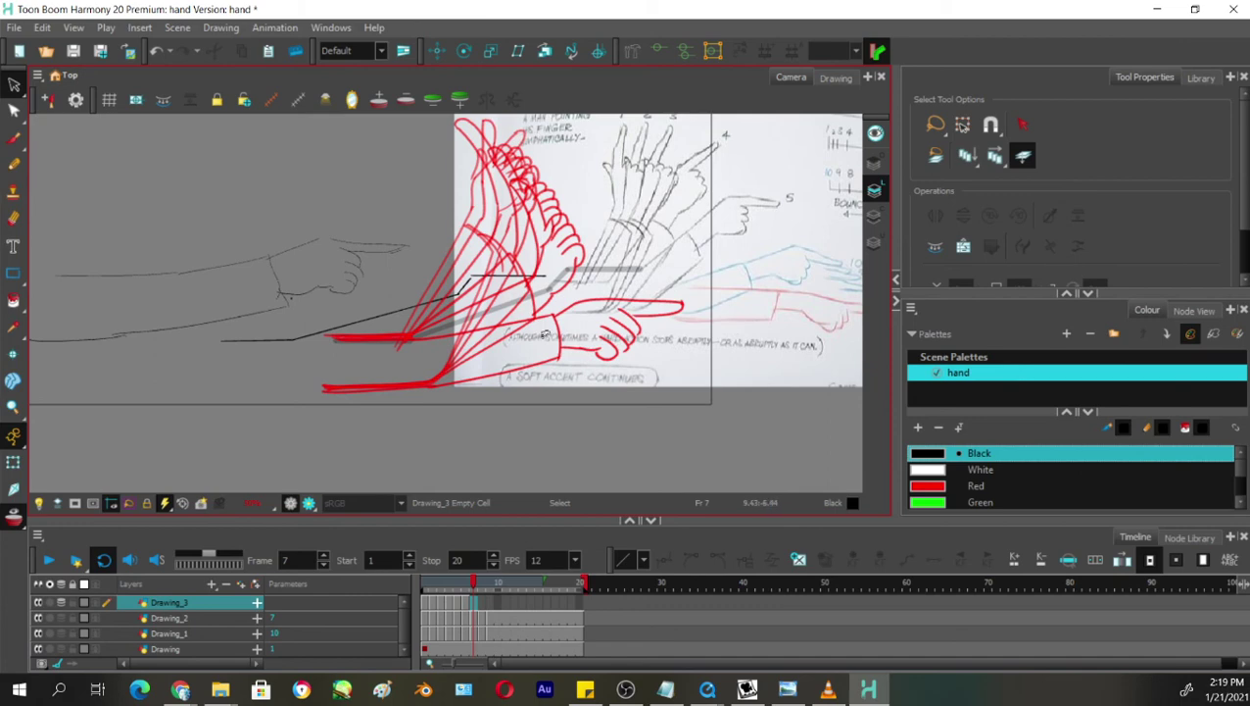
Draw the upper arm line on frame 7 with the Pencil tool, following the guide from wrist past elbow.
left_click(14, 164)
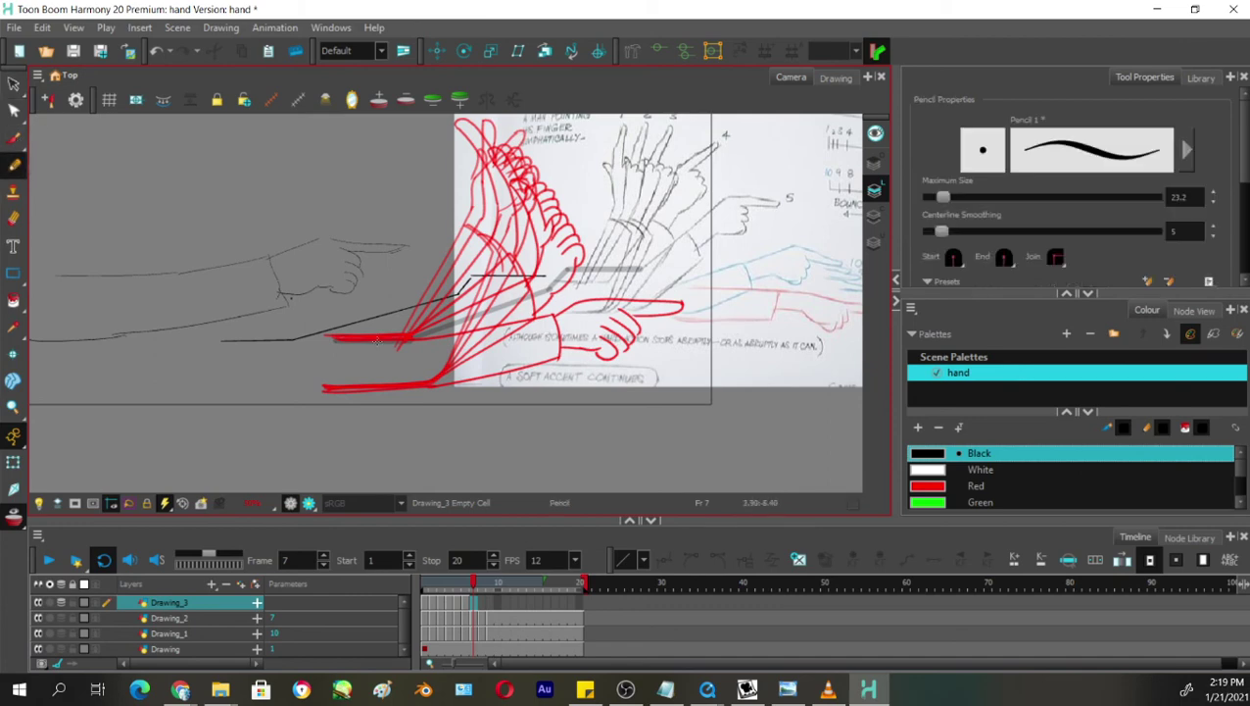
left_click_drag(377, 340, 524, 312)
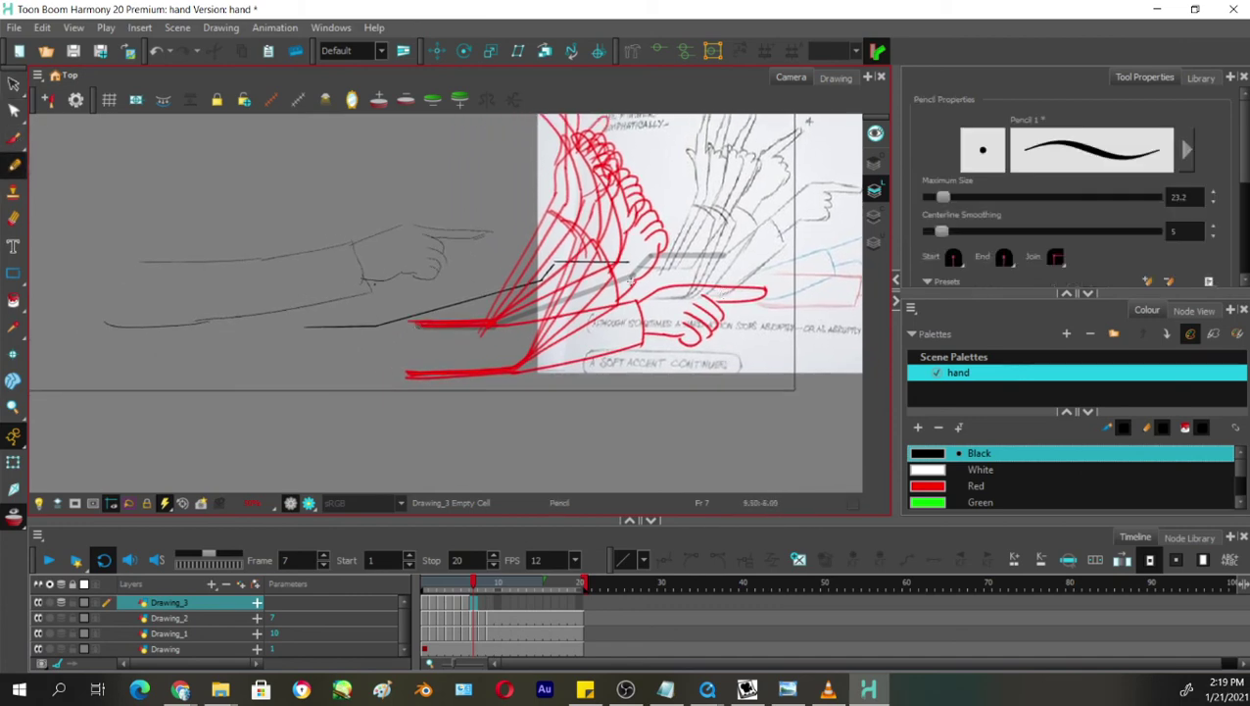
left_click_drag(632, 275, 494, 321)
key("ctrl+z")
mouse_move(634, 273)
left_mouse_down()
mouse_move(497, 321)
mouse_move(411, 330)
left_mouse_up()
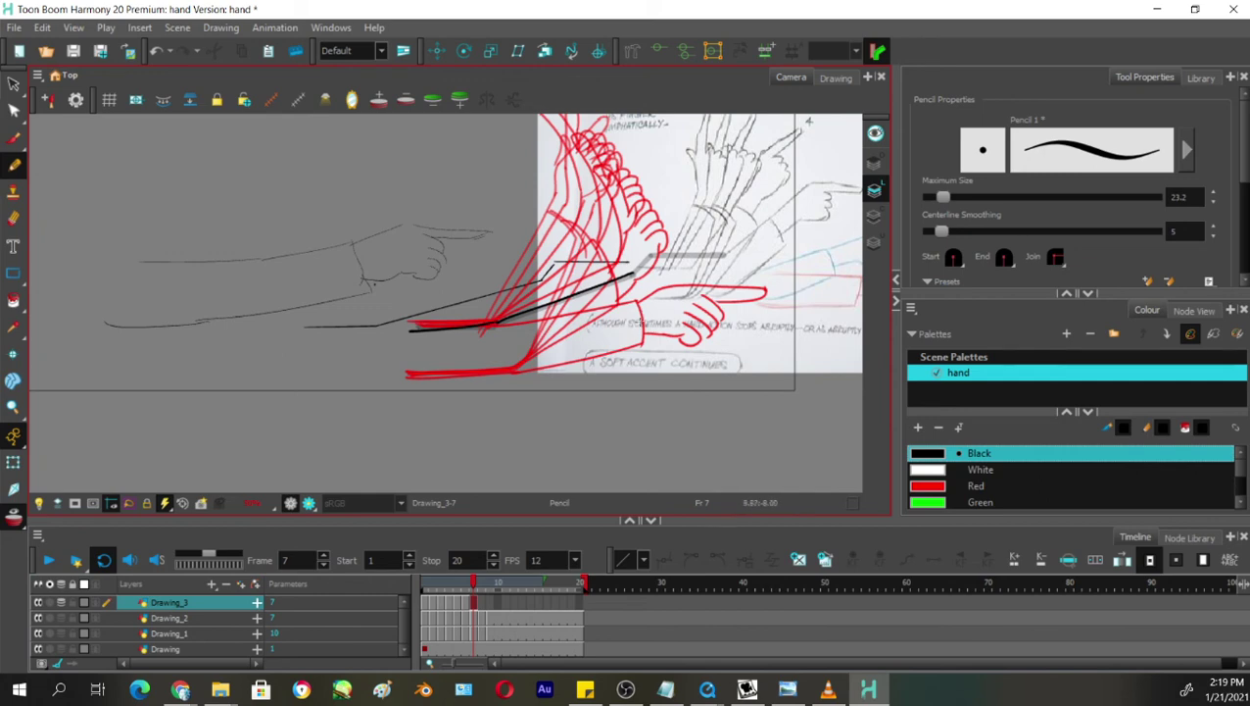
Draw the curved cuff on frame 7 and the lower forearm line from the cuff back to the elbow.
left_click_drag(617, 269, 637, 334)
key("ctrl+z")
left_click_drag(615, 270, 634, 318)
key("ctrl+z")
mouse_move(611, 265)
left_mouse_down()
mouse_move(637, 321)
mouse_move(515, 369)
left_mouse_up()
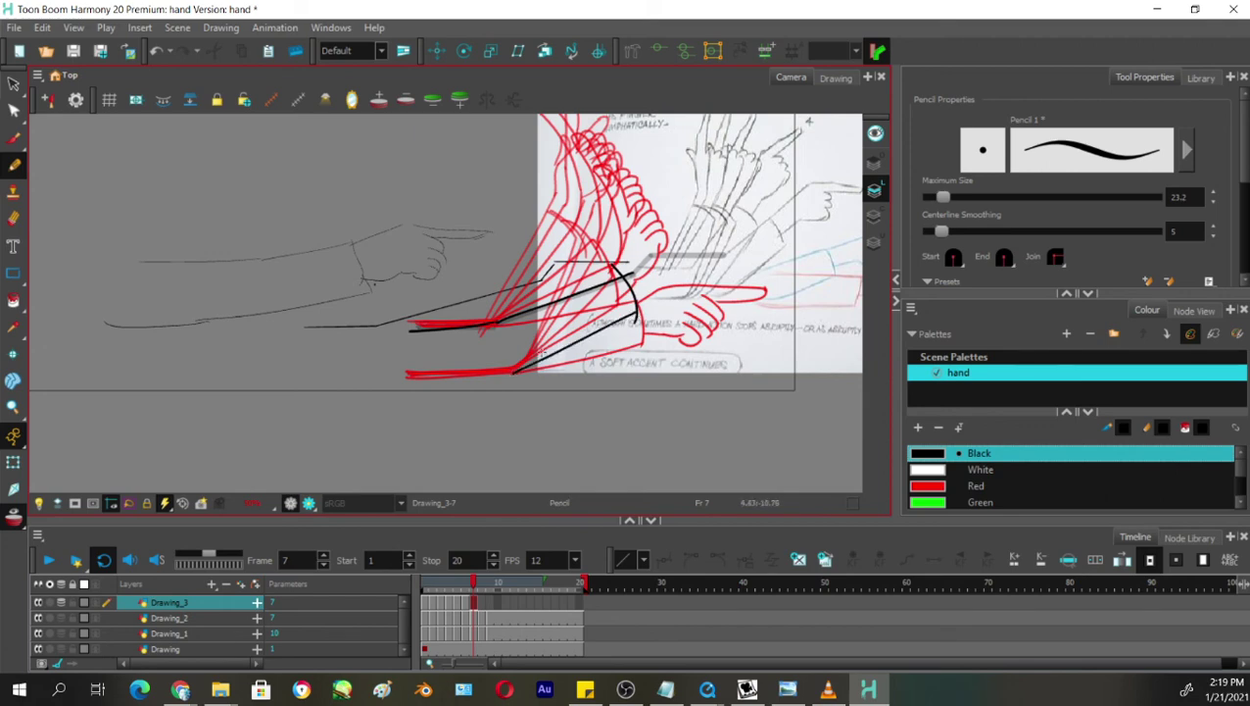
key("ctrl+z")
left_click_drag(636, 314, 515, 368)
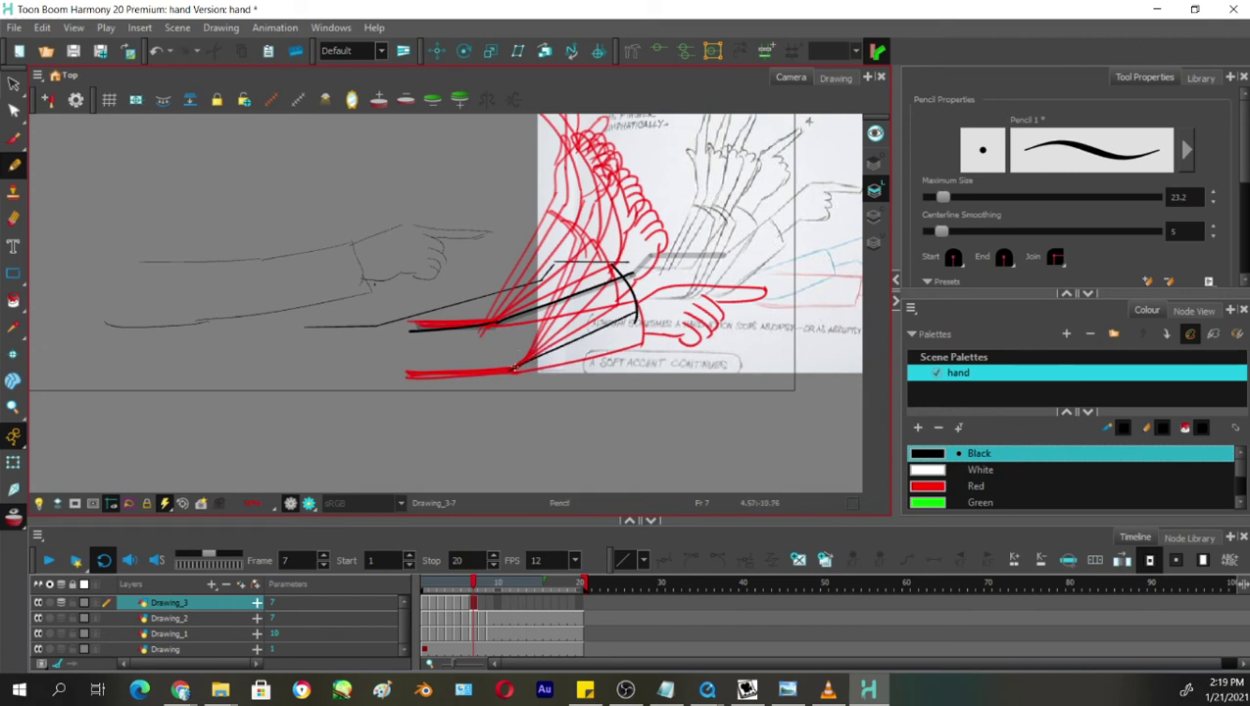
Draw the lower sleeve line behind the elbow on frame 7, retrying until it follows the onion-skinned drawings.
mouse_move(426, 374)
left_mouse_down()
mouse_move(518, 369)
mouse_move(396, 383)
left_mouse_up()
key("ctrl+z")
key("ctrl+z")
key("ctrl+z")
left_click_drag(512, 369, 400, 377)
key("ctrl+z")
mouse_move(655, 393)
left_mouse_down()
mouse_move(595, 217)
mouse_move(487, 370)
left_mouse_up()
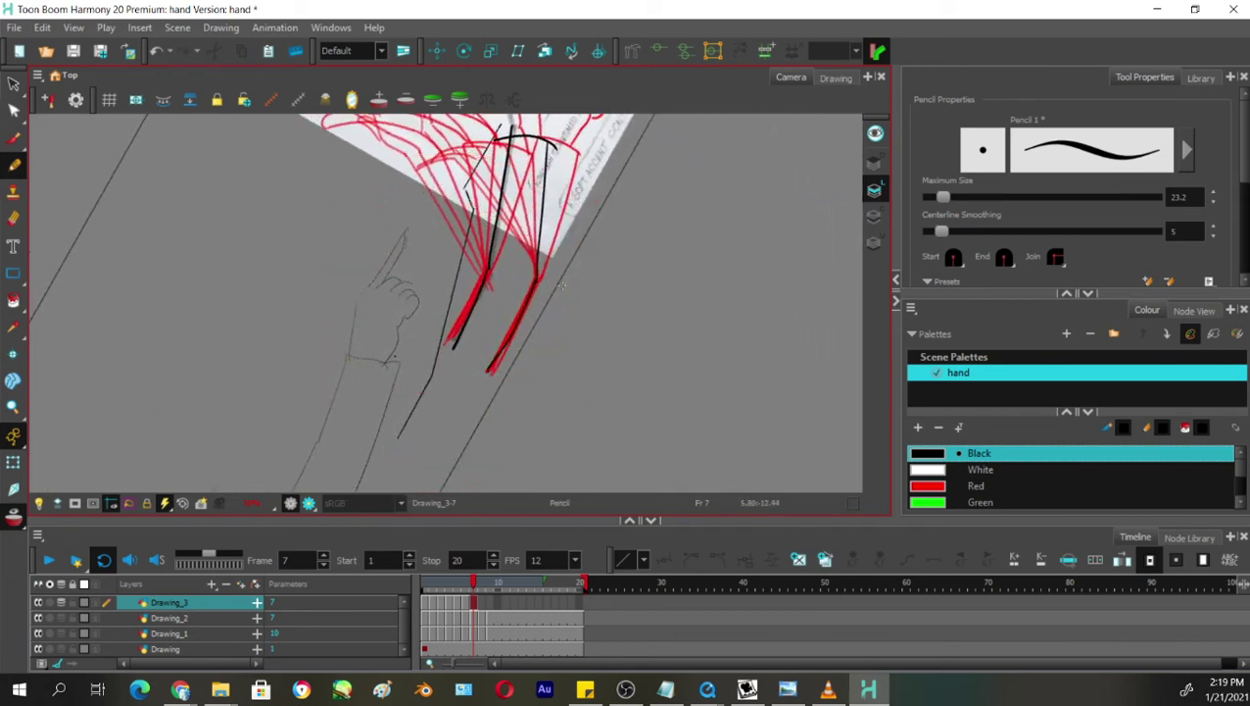
key("ctrl+z")
left_click_drag(536, 281, 488, 371)
key("ctrl+z")
mouse_move(537, 280)
left_mouse_down()
mouse_move(494, 378)
mouse_move(535, 281)
mouse_move(491, 371)
left_mouse_up()
key("ctrl+z")
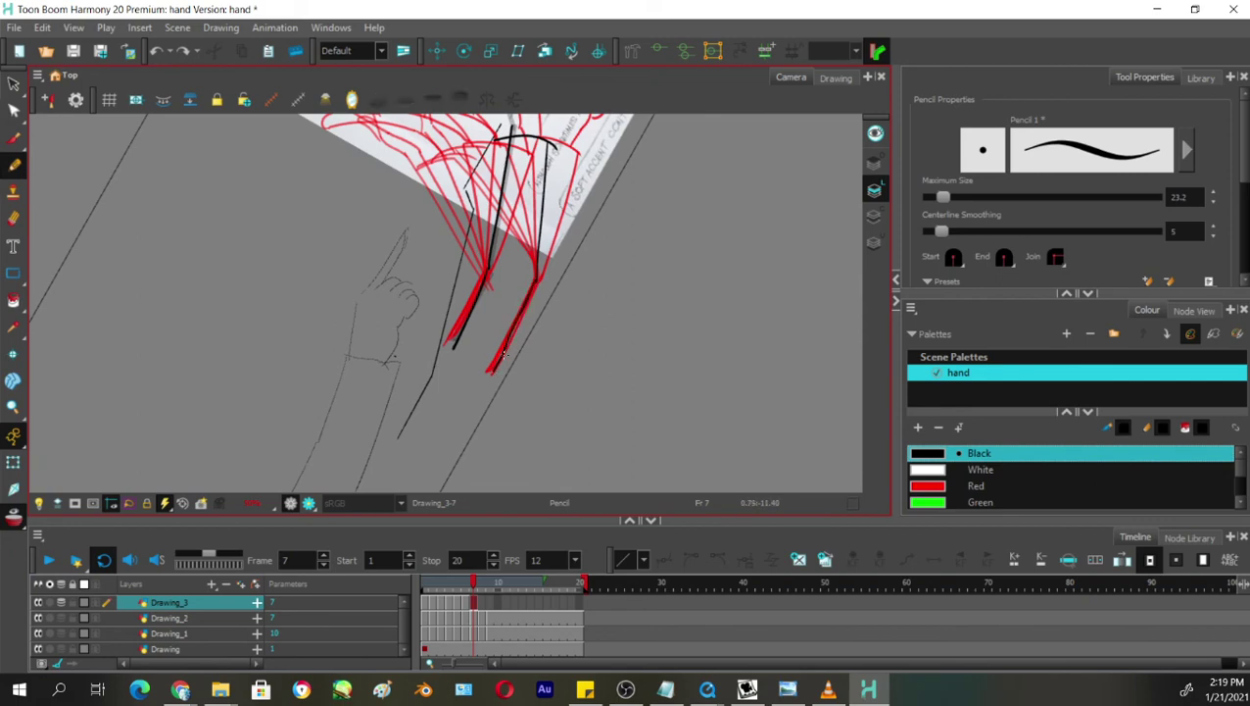
key("ctrl+z")
left_click_drag(536, 280, 488, 373)
key("ctrl+z")
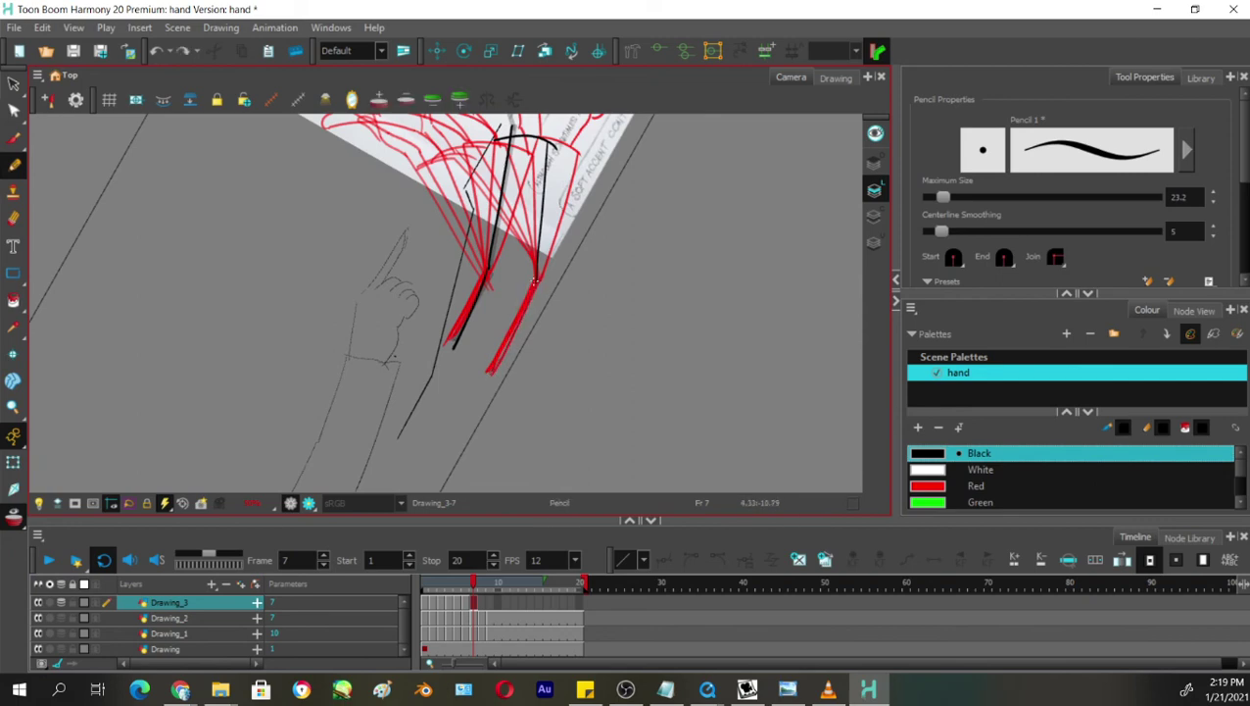
left_click_drag(536, 279, 491, 368)
key("ctrl+z")
key("ctrl+z")
left_click_drag(536, 281, 491, 369)
key("ctrl+z")
key("ctrl+z")
left_click_drag(536, 280, 491, 371)
mouse_move(645, 374)
left_mouse_down()
mouse_move(606, 421)
mouse_move(631, 419)
mouse_move(597, 421)
mouse_move(608, 410)
left_mouse_up()
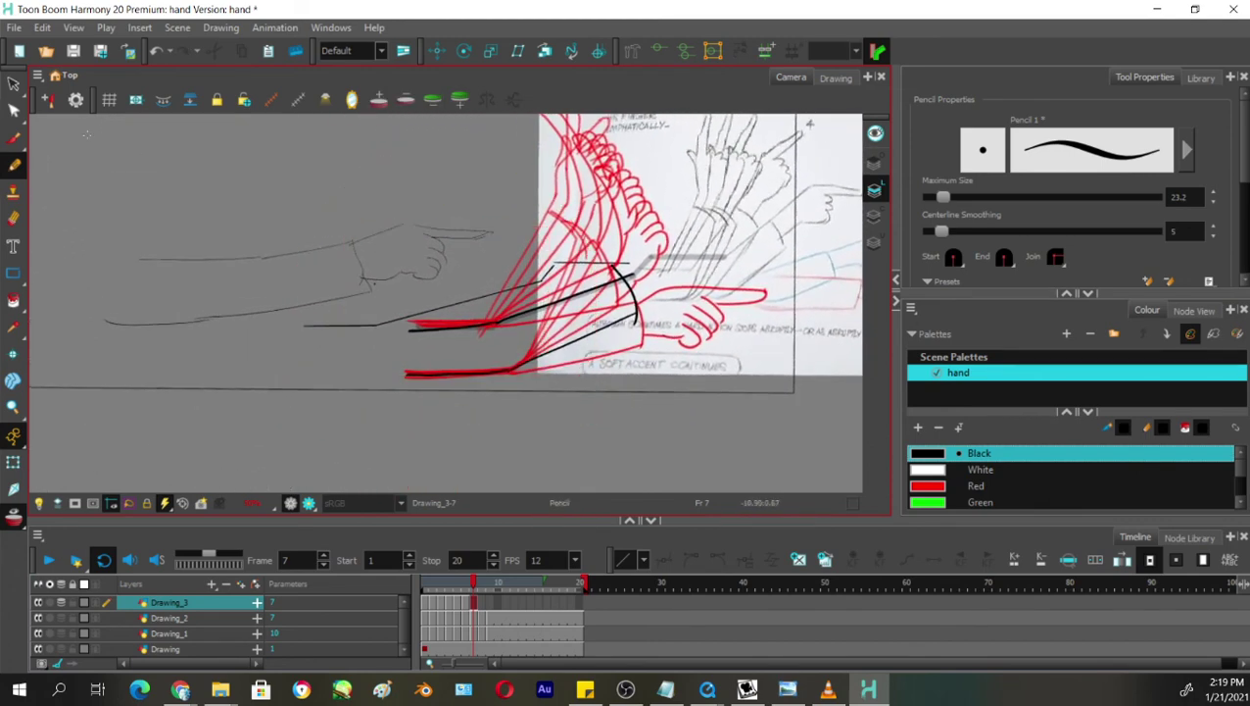
Raise the rear part of the upper arm line on frame 7 to match the onion-skinned drawings.
left_click(14, 85)
mouse_move(442, 349)
left_mouse_down()
mouse_move(451, 315)
mouse_move(492, 322)
mouse_move(425, 296)
left_mouse_up()
left_click(591, 415)
left_click_drag(611, 399, 614, 413)
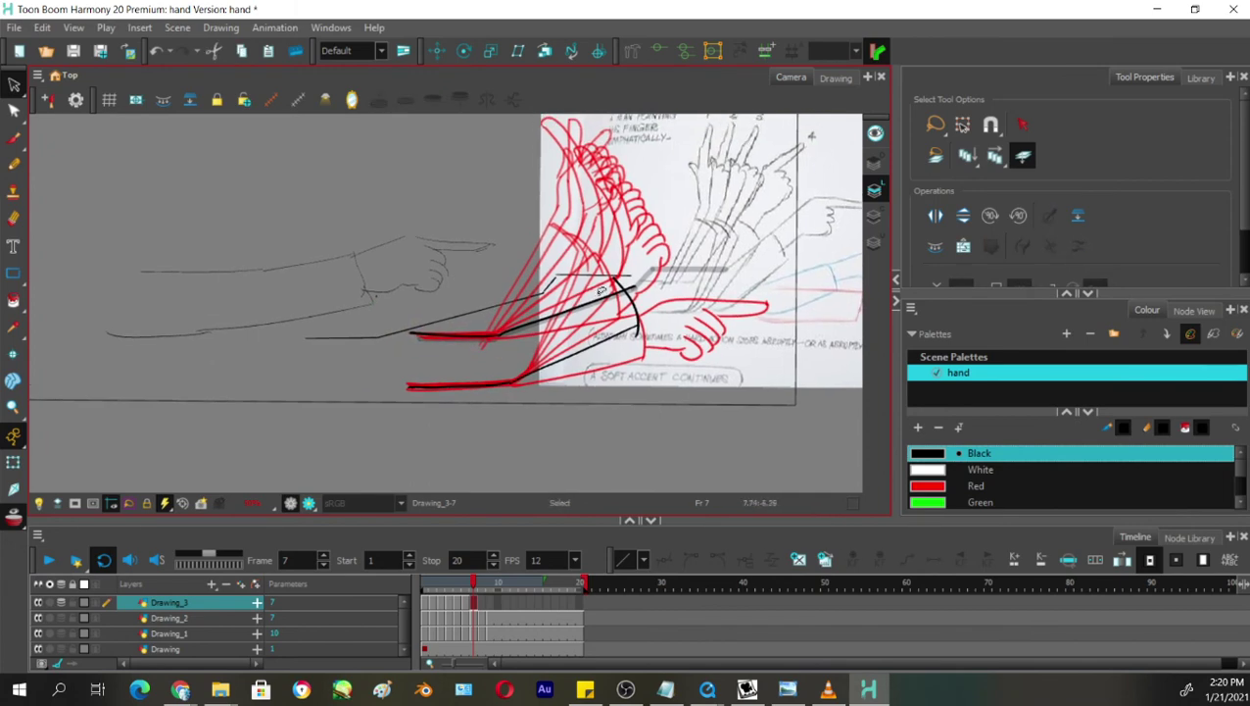
Trim off the end of the cuff curve that sticks out above the upper arm line with the Cutter.
key("t")
left_click_drag(606, 304, 629, 270)
key("t")
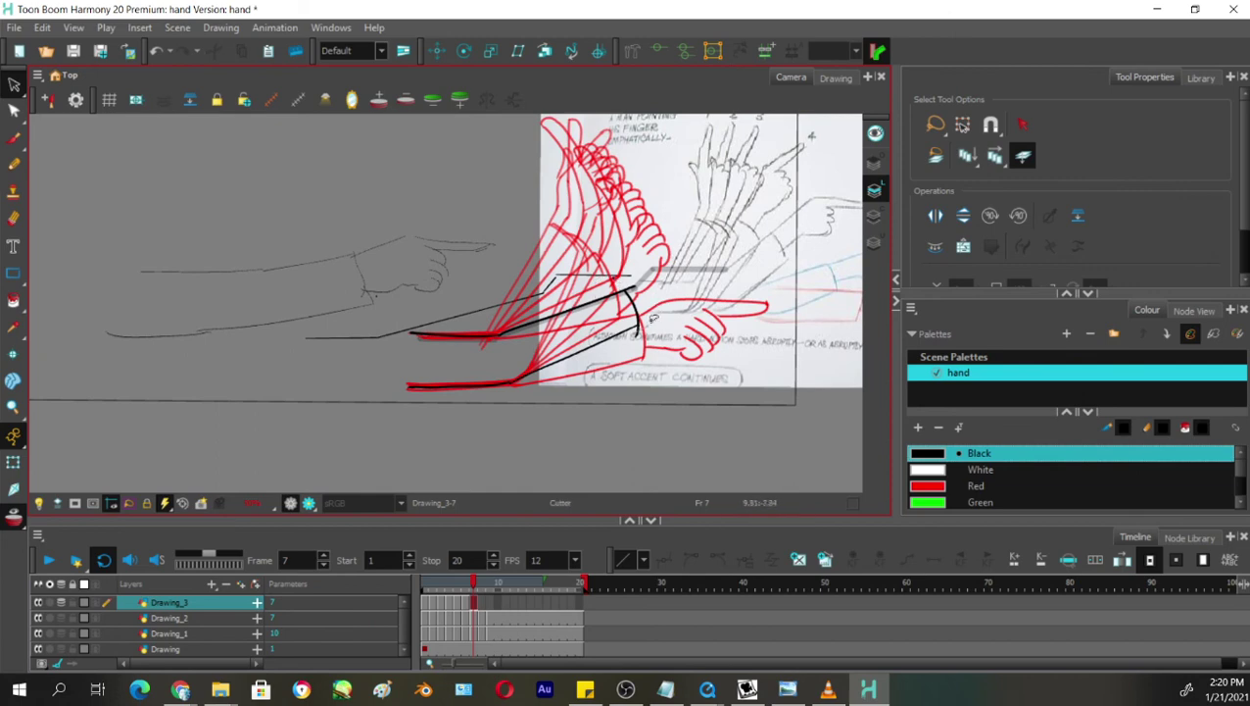
key("alt+s")
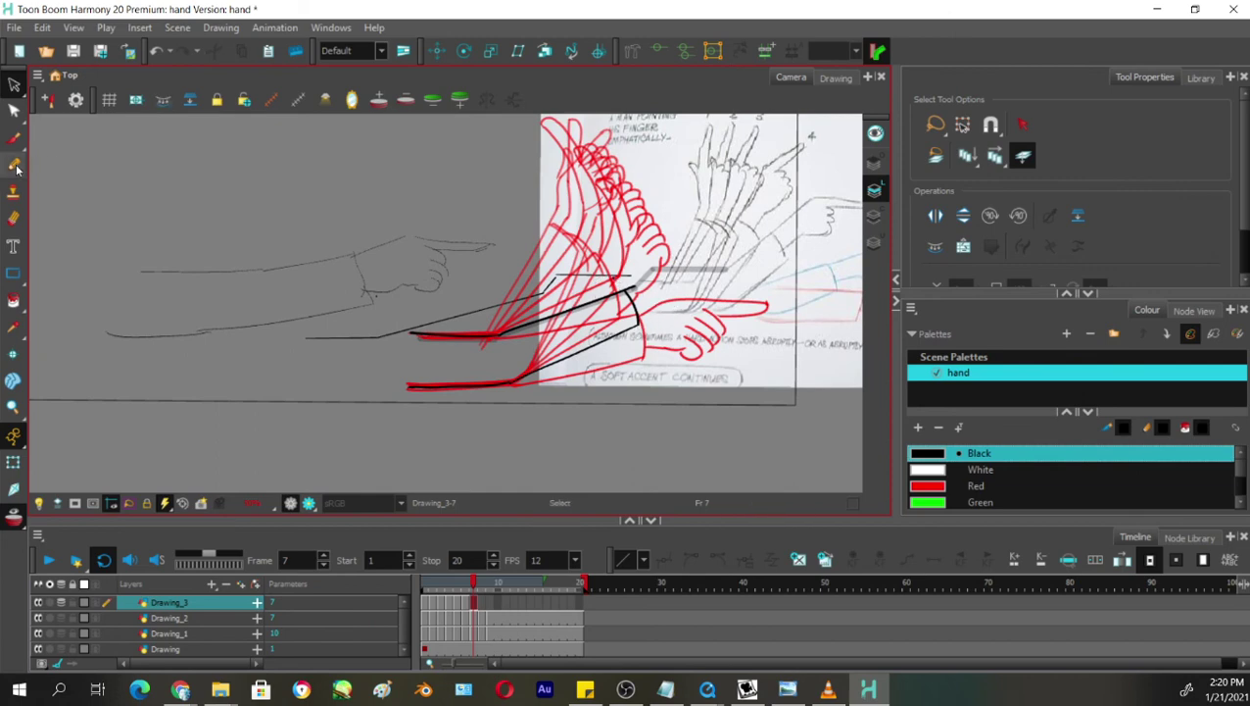
Try drawing the back of the hand and the pointing finger on frame 7 along the guide line.
left_click(15, 166)
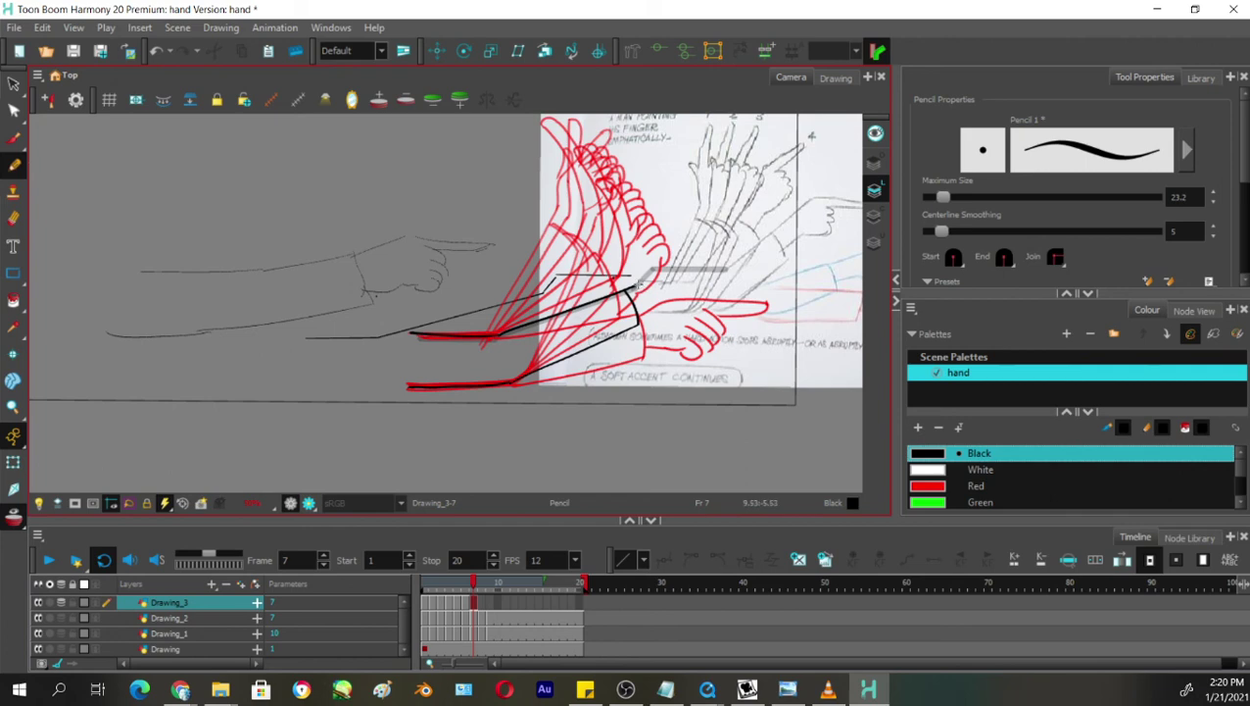
mouse_move(646, 276)
left_mouse_down()
mouse_move(652, 239)
mouse_move(446, 251)
left_mouse_up()
key("ctrl+z")
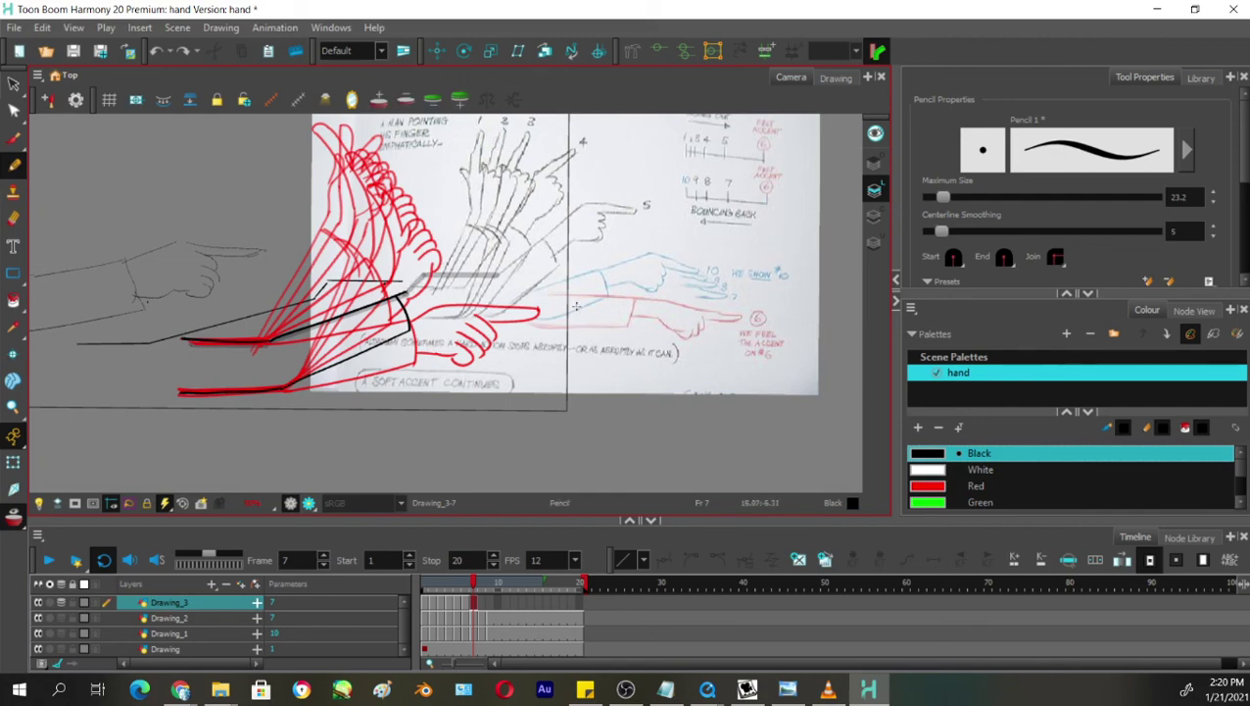
left_click_drag(577, 305, 547, 253)
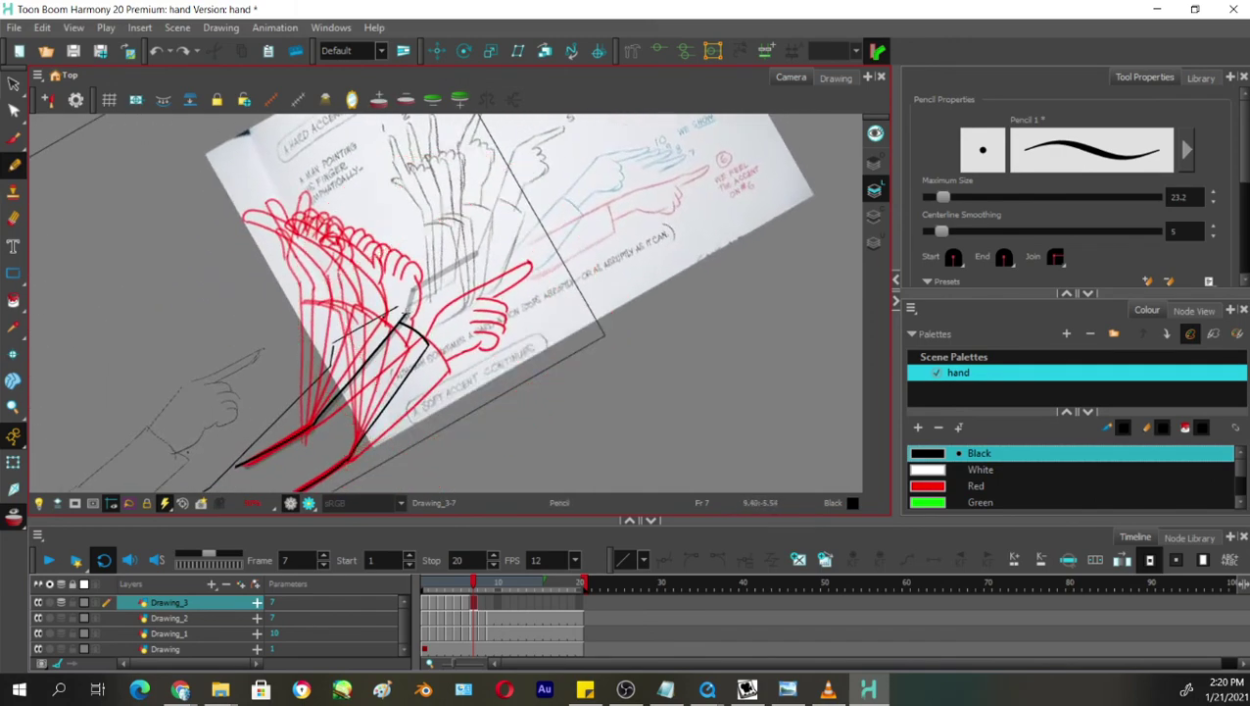
mouse_move(405, 308)
left_mouse_down()
mouse_move(419, 282)
mouse_move(481, 253)
left_mouse_up()
key("ctrl+alt")
left_click_drag(484, 250, 497, 243)
key("ctrl+z")
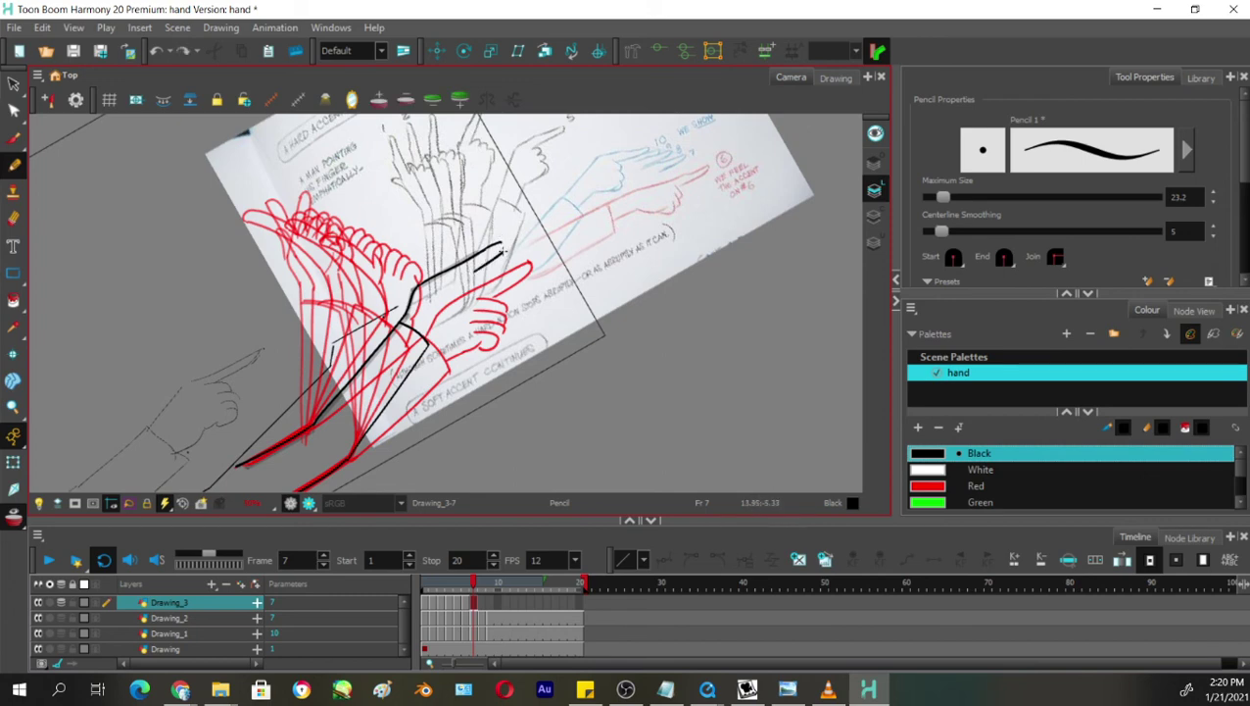
Try rounding off the tip of the freehand pointing finger on frame 7.
left_click_drag(499, 247, 503, 251)
key("ctrl+z")
left_click_drag(461, 274, 488, 267)
key("ctrl+z")
left_click_drag(603, 403, 532, 433)
key("ctrl+z")
left_click_drag(651, 373, 559, 425)
left_click_drag(593, 345, 639, 362)
key("ctrl+z")
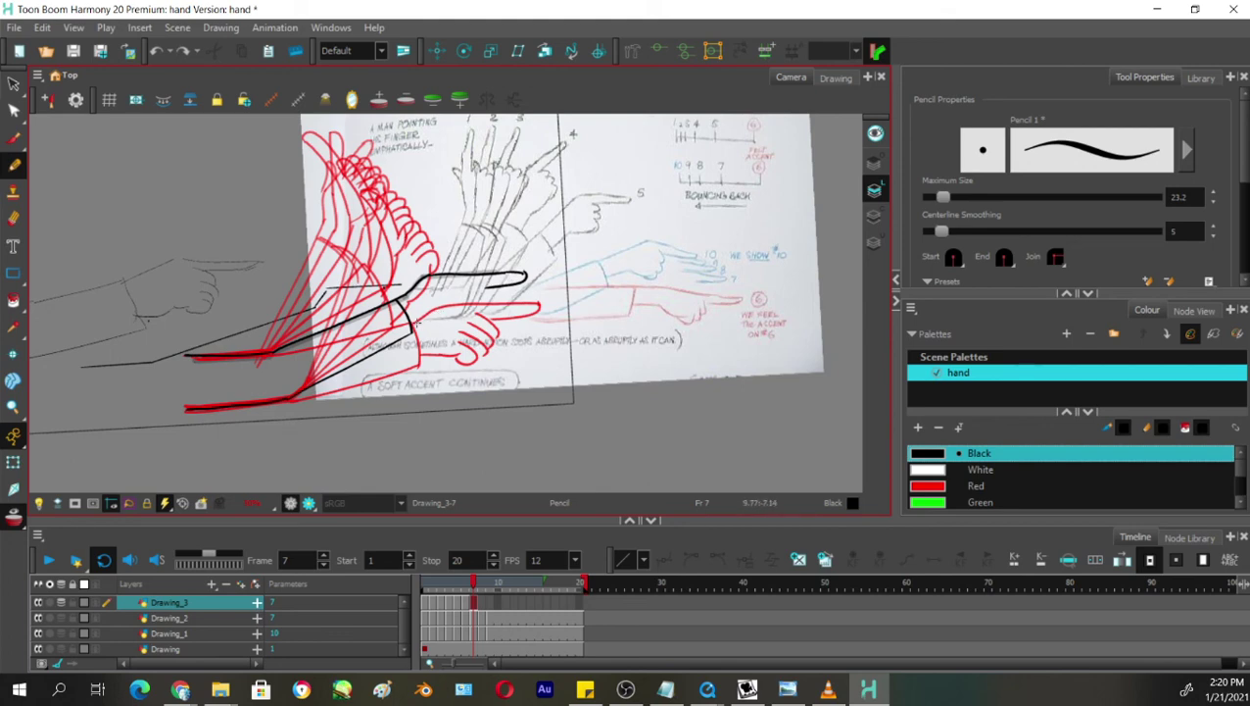
Trace the onion-skinned frame 6 hand on frame 7 and delete the earlier freehand finger and back-of-hand strokes.
left_click_drag(619, 351, 612, 238)
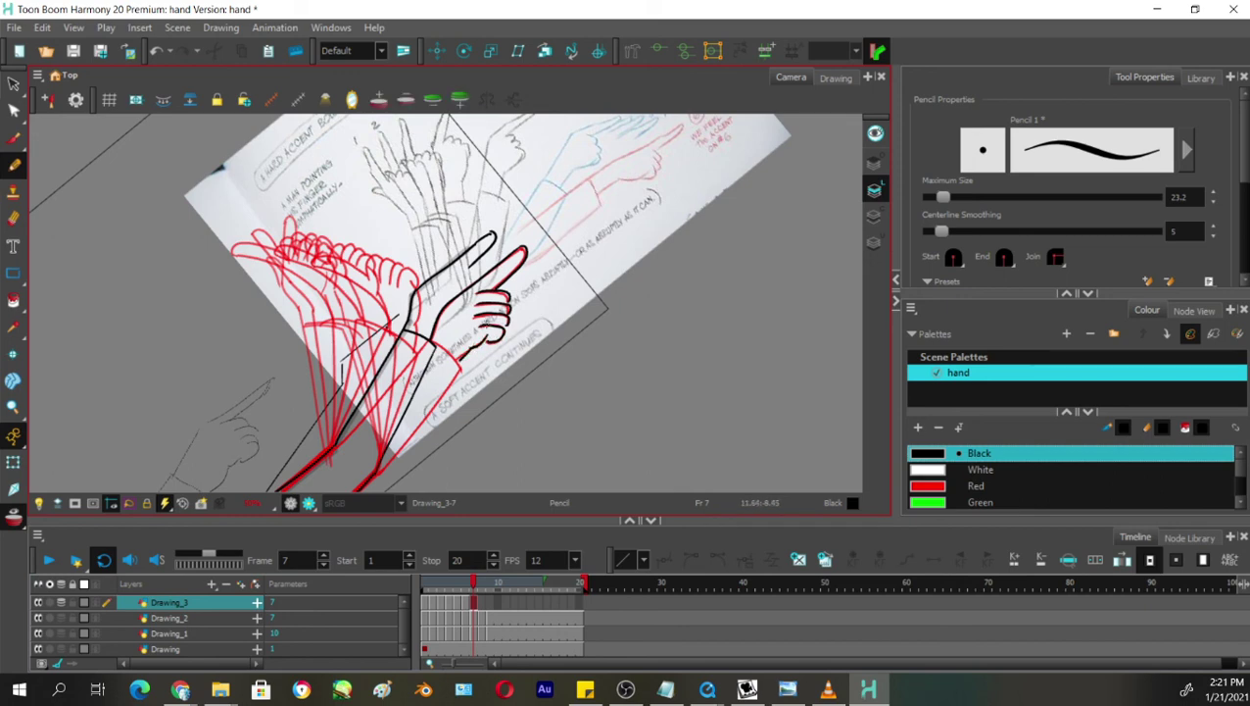
key("alt+s")
left_click(494, 233)
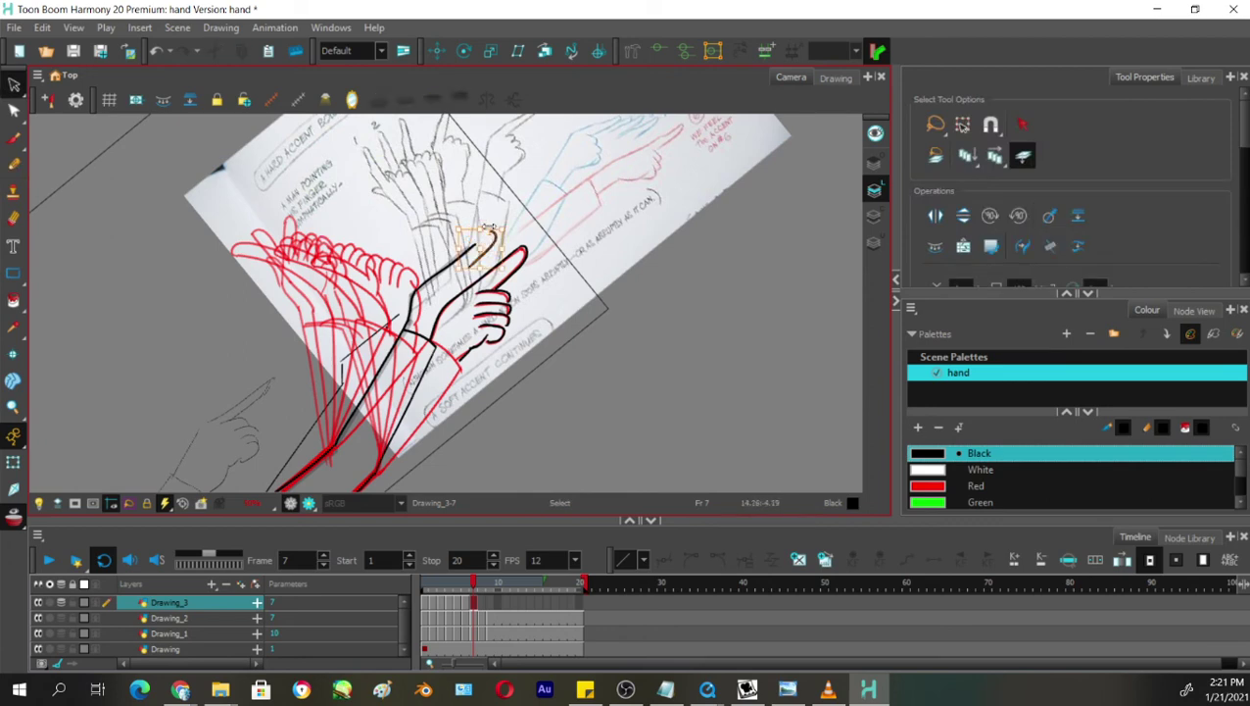
key("Delete")
left_click(435, 277)
key("Delete")
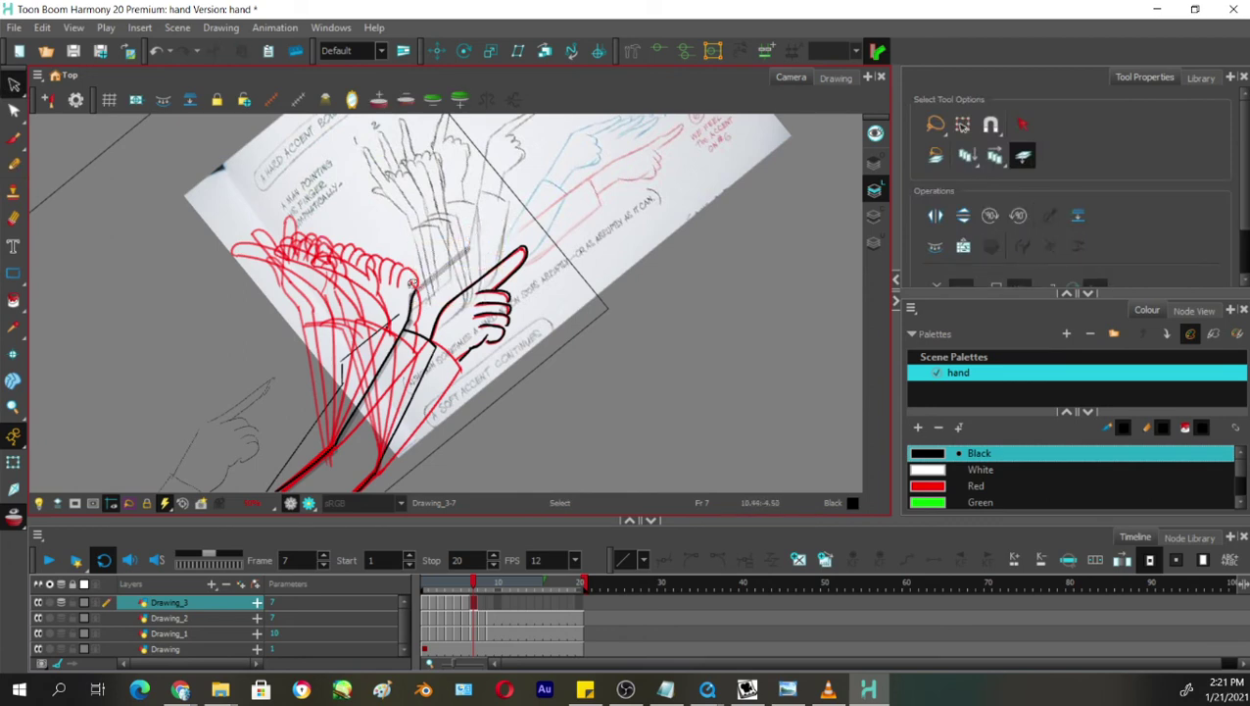
left_click(414, 295)
key("Delete")
Select the whole traced hand on frame 7 and move it up onto the raised wrist along the guide line.
mouse_move(560, 257)
left_mouse_down()
mouse_move(510, 340)
mouse_move(527, 256)
left_mouse_up()
mouse_move(606, 286)
left_mouse_down()
mouse_move(456, 345)
mouse_move(546, 291)
mouse_move(485, 274)
left_mouse_up()
key("Up")
key("Up")
key("Up")
key("Up")
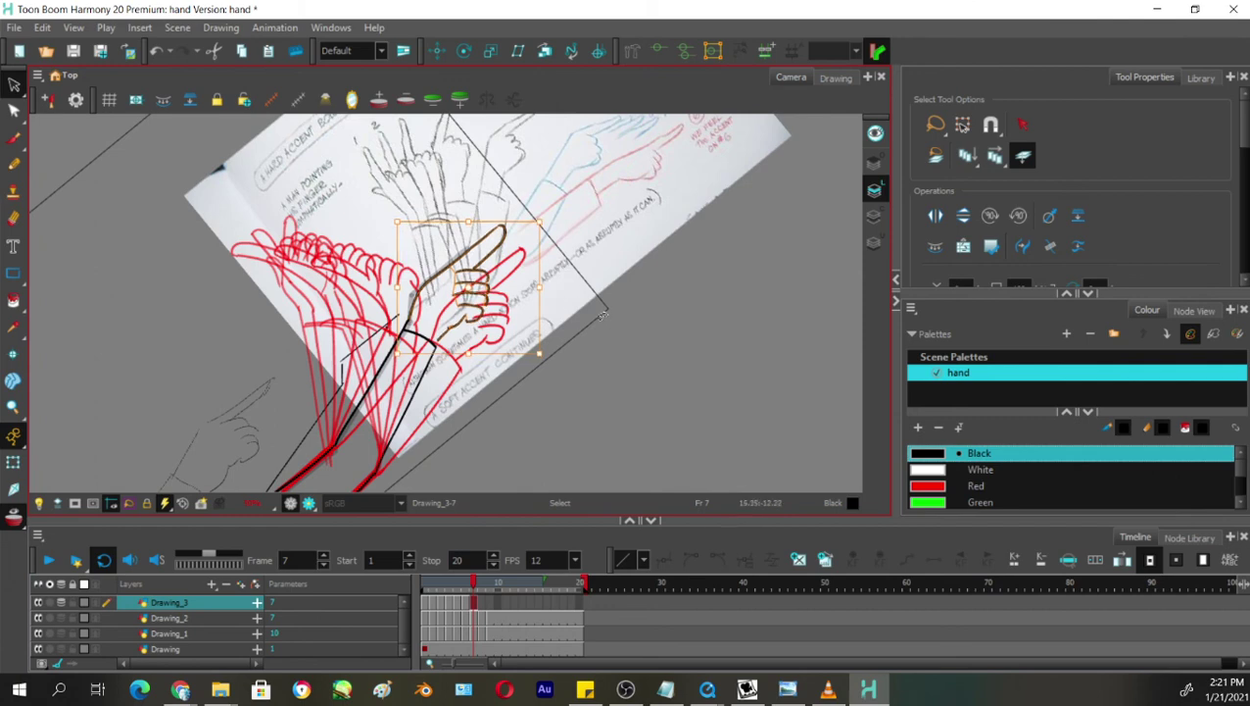
left_click(658, 299)
left_click_drag(655, 346, 610, 392)
key("shift+x")
key("alt+b")
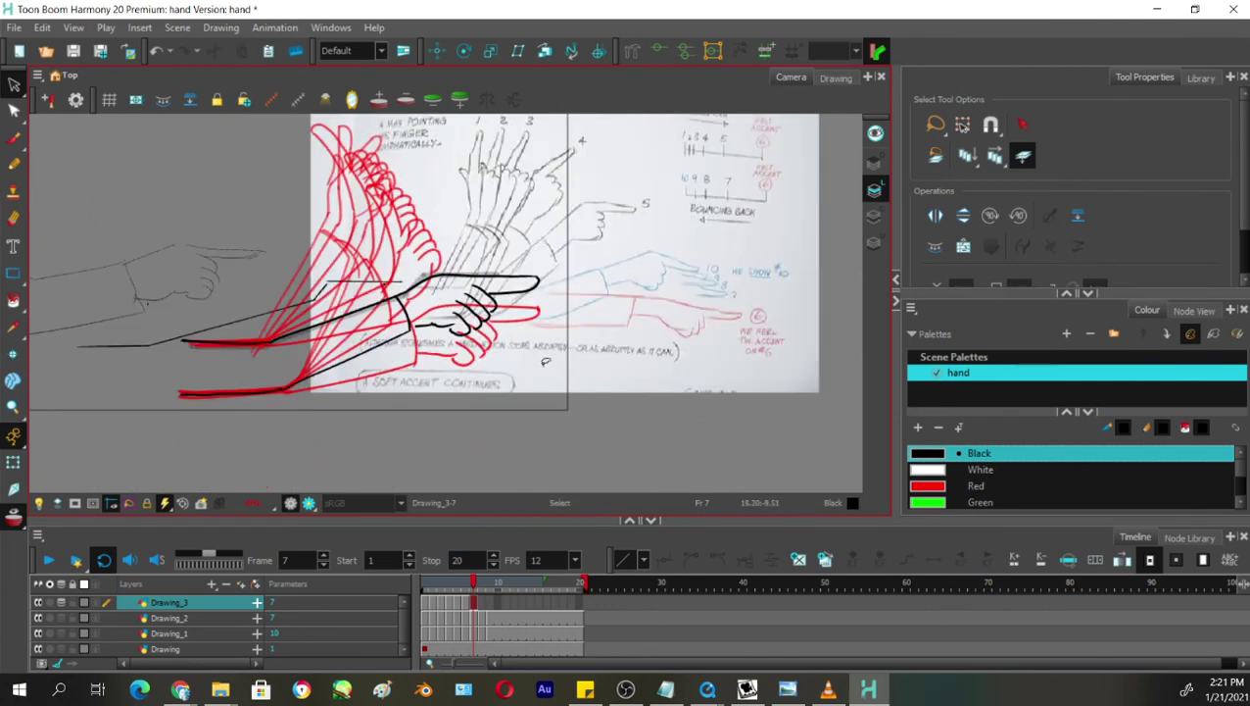
left_click_drag(538, 353, 581, 370)
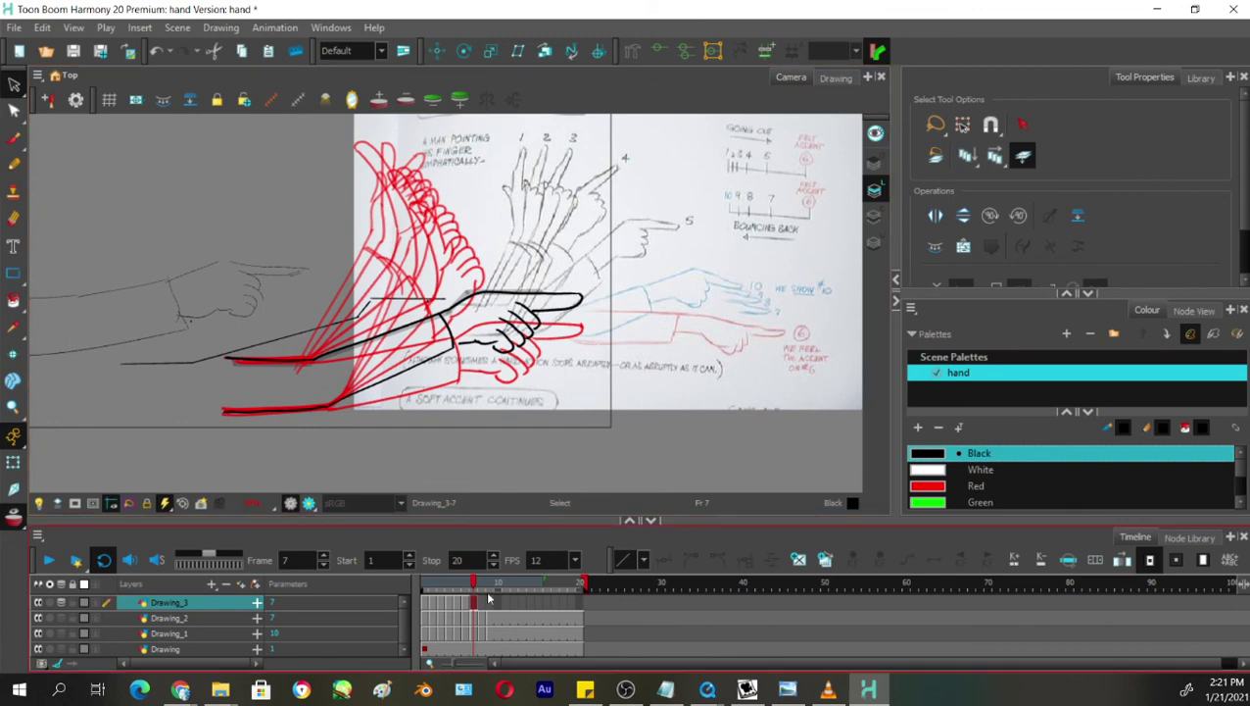
Copy the forearm and hand strokes from frame 7 of Drawing_3 and paste them into frame 8.
key("period")
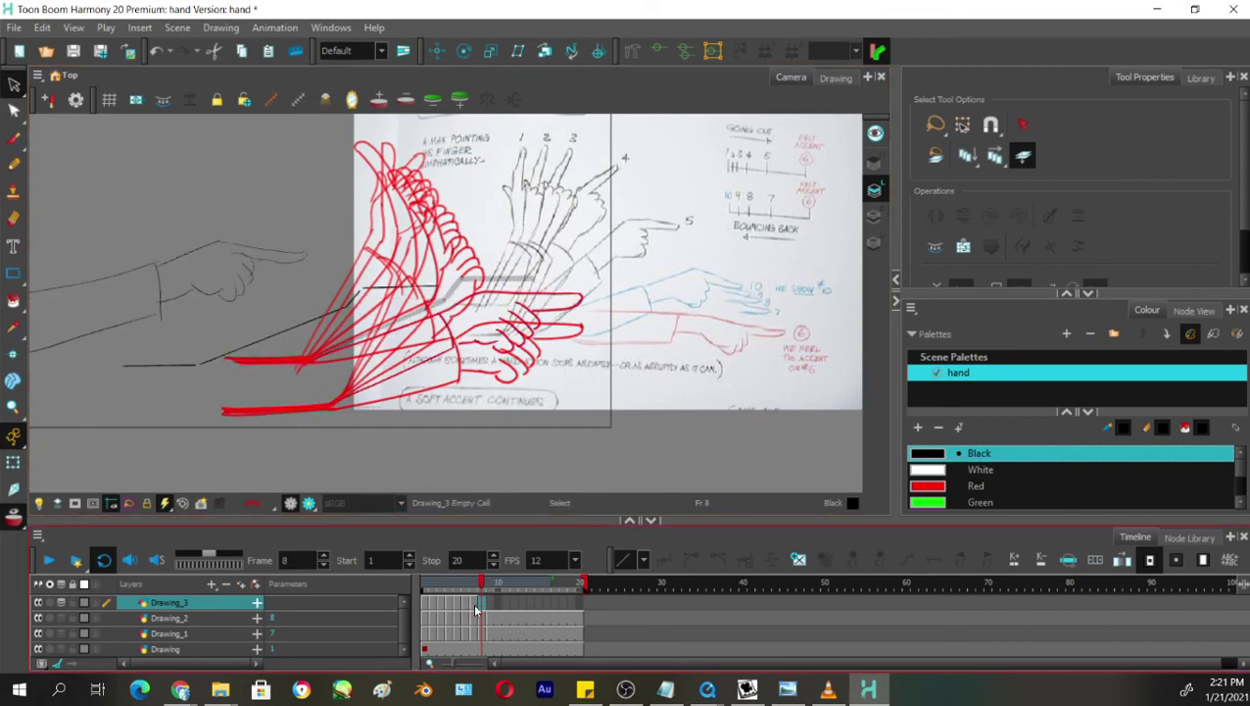
key("comma")
key("period")
left_click(476, 605)
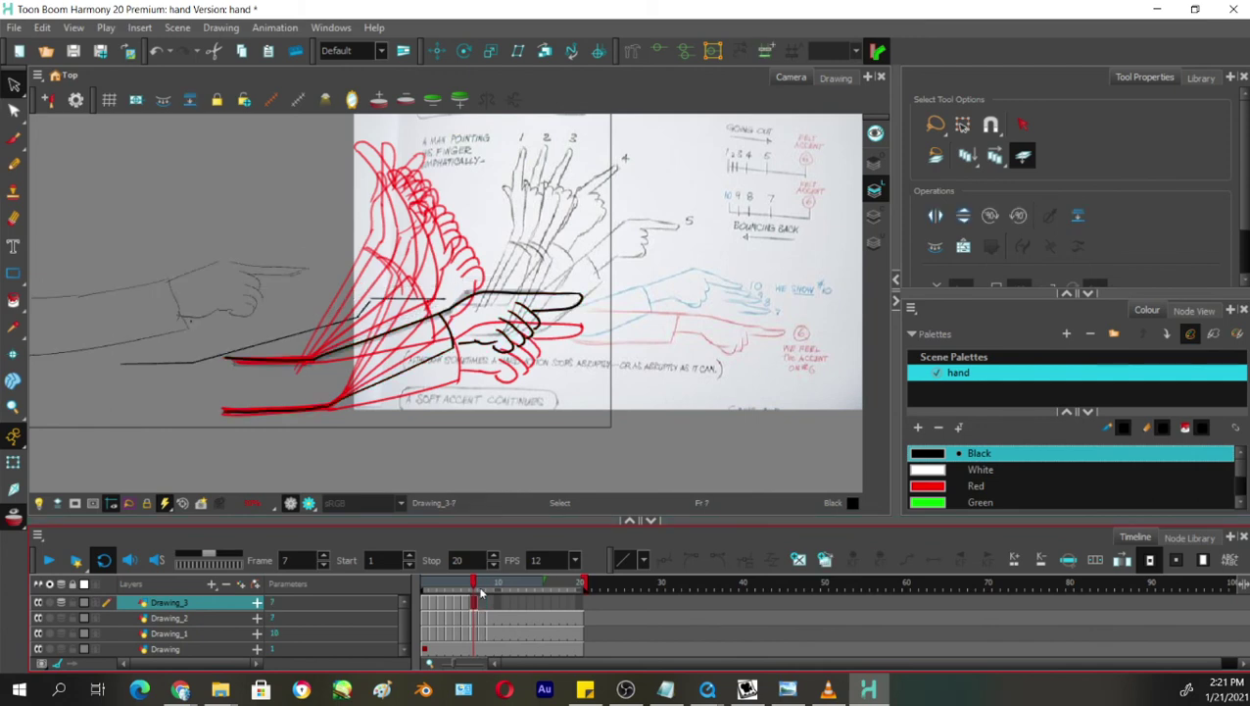
mouse_move(576, 257)
left_mouse_down()
mouse_move(405, 286)
mouse_move(566, 333)
left_mouse_up()
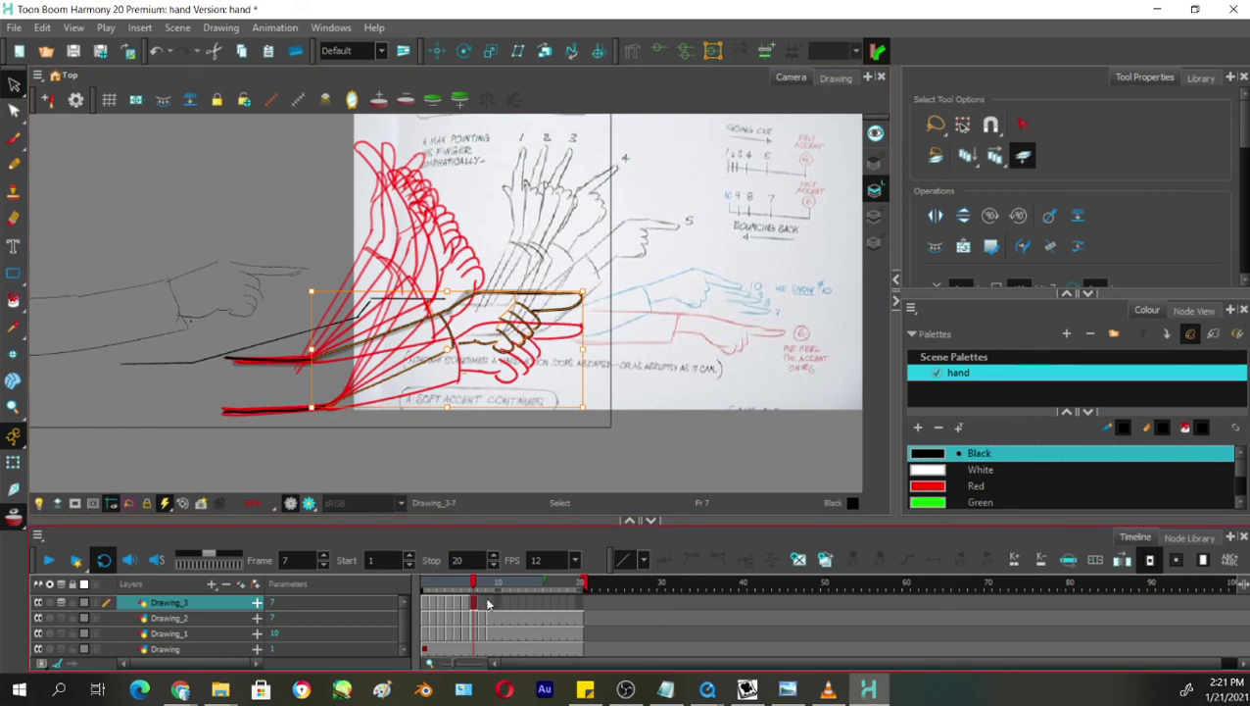
key("period")
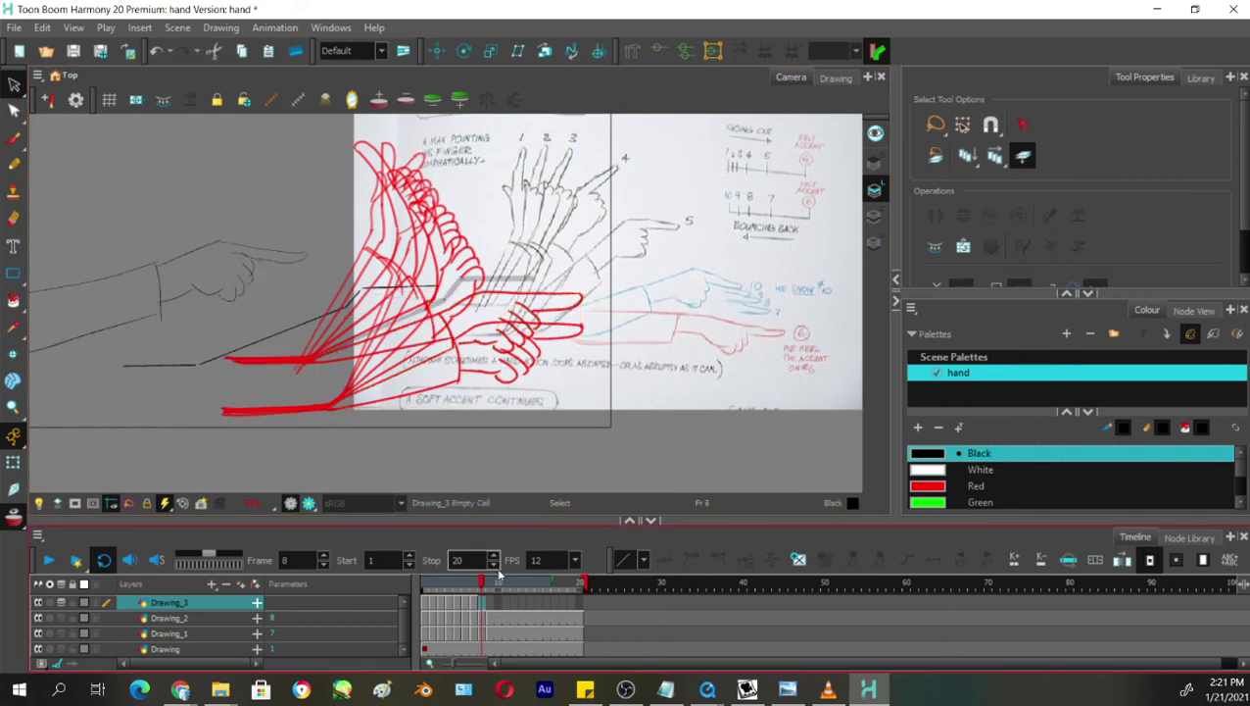
key("ctrl+v")
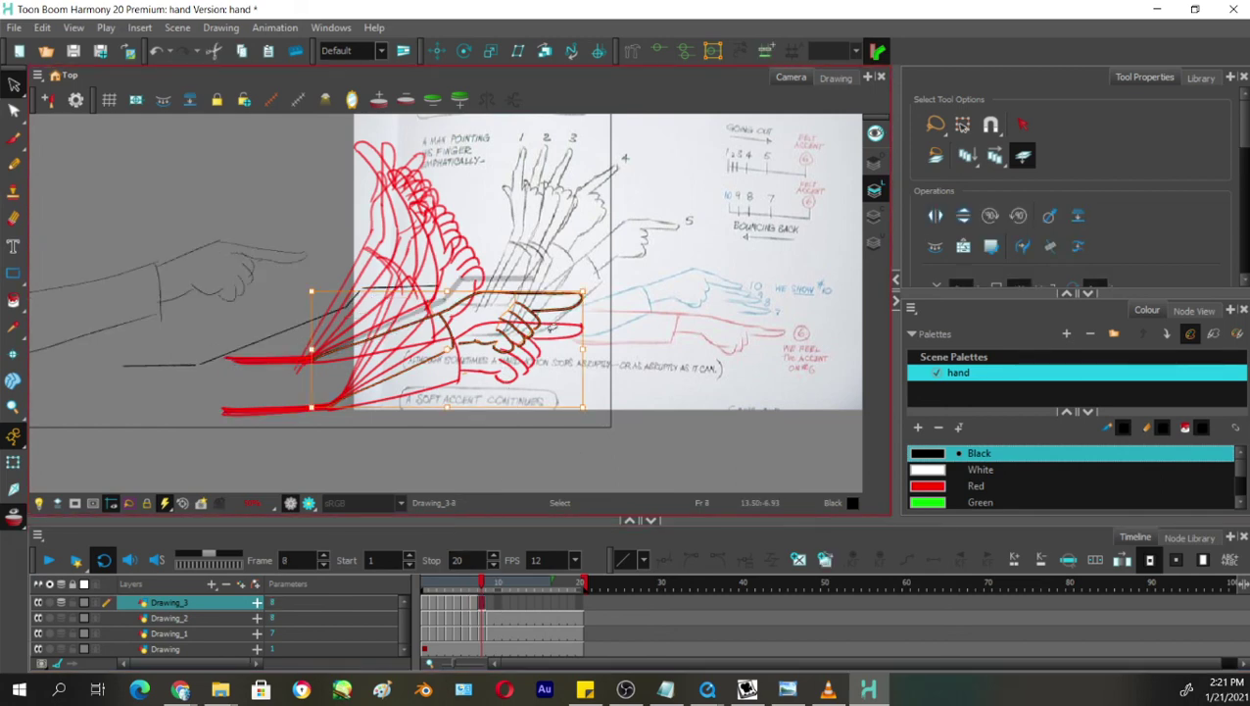
Rotate the pasted forearm and hand on frame 8 upward about the elbow to follow the guide line.
left_click_drag(447, 350, 318, 360)
mouse_move(592, 292)
left_mouse_down()
mouse_move(591, 262)
mouse_move(484, 339)
mouse_move(443, 292)
mouse_move(605, 264)
left_mouse_up()
left_click(634, 280)
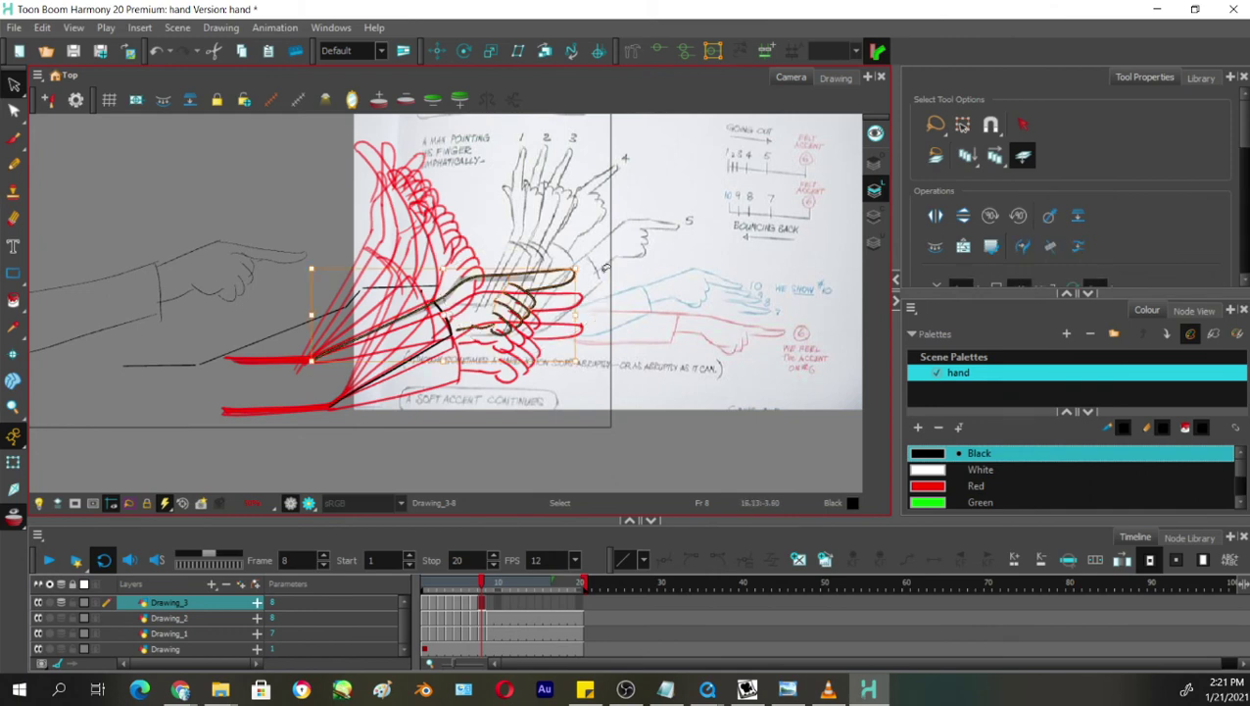
Select only the hand on frame 8 and rotate it slightly downward about the wrist so the finger follows the guide line.
left_click(623, 227)
left_click(480, 297)
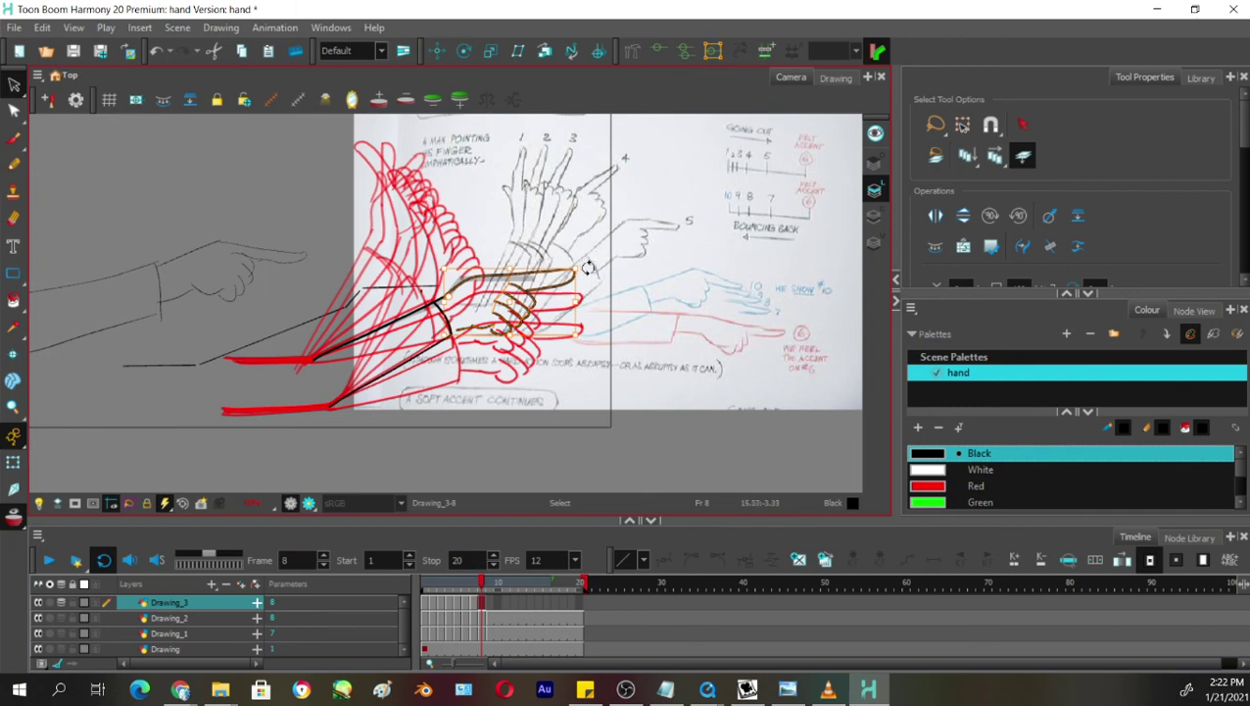
left_click_drag(591, 265, 590, 277)
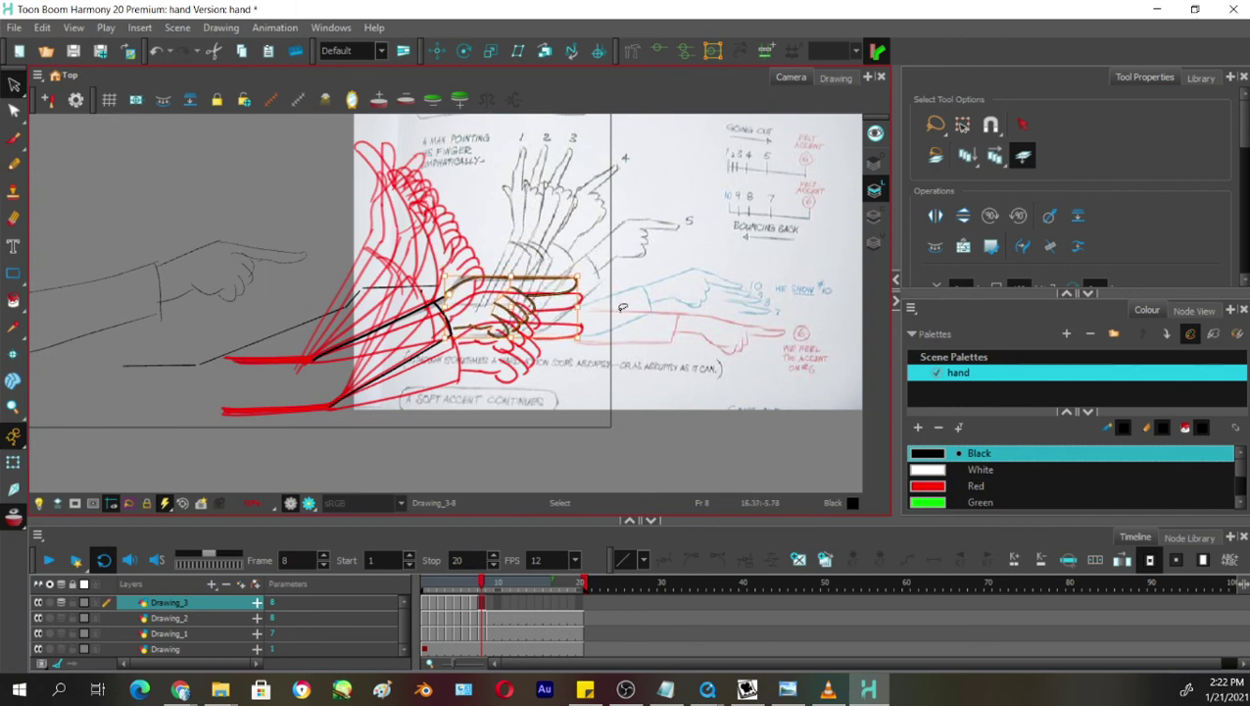
left_click(634, 297)
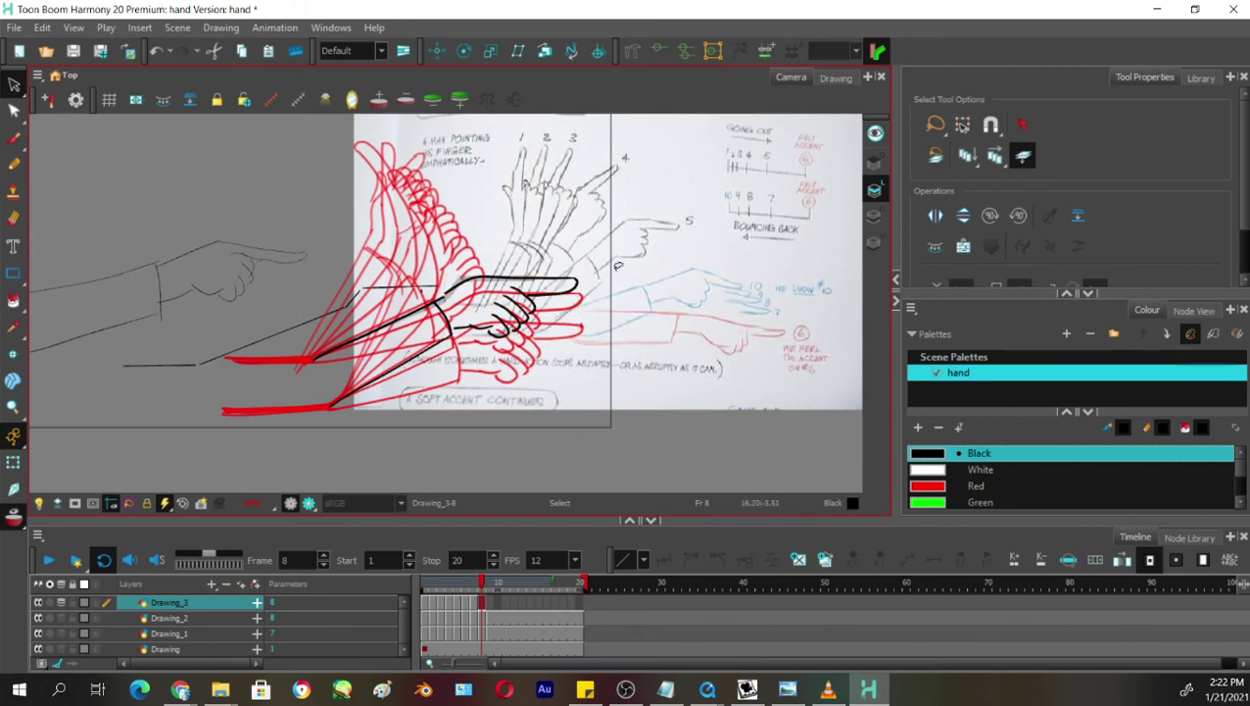
scroll(619, 266, "up", 2)
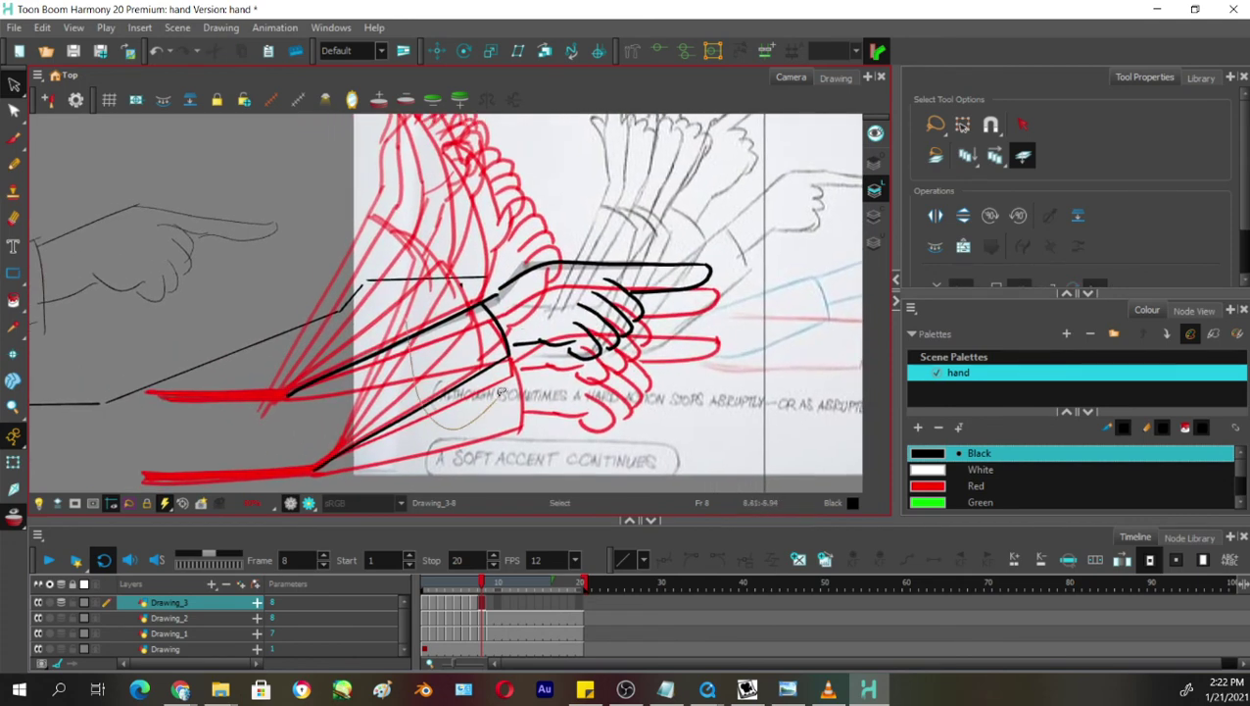
left_click_drag(501, 393, 513, 297)
mouse_move(438, 245)
left_mouse_down()
mouse_move(436, 368)
mouse_move(508, 353)
mouse_move(495, 284)
left_mouse_up()
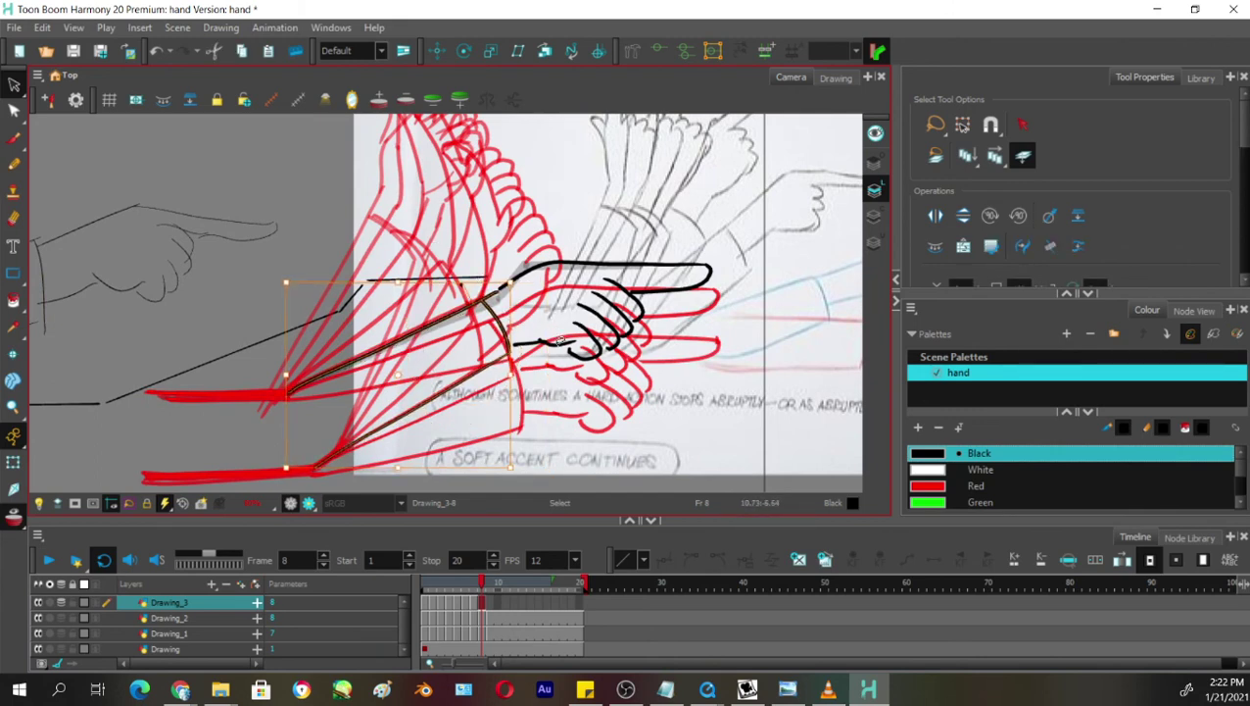
left_click(647, 196)
Draw the lower outline of the upper arm on frame 8 with the Pencil, from the elbow along the onion-skinned line.
left_click_drag(447, 345, 703, 274)
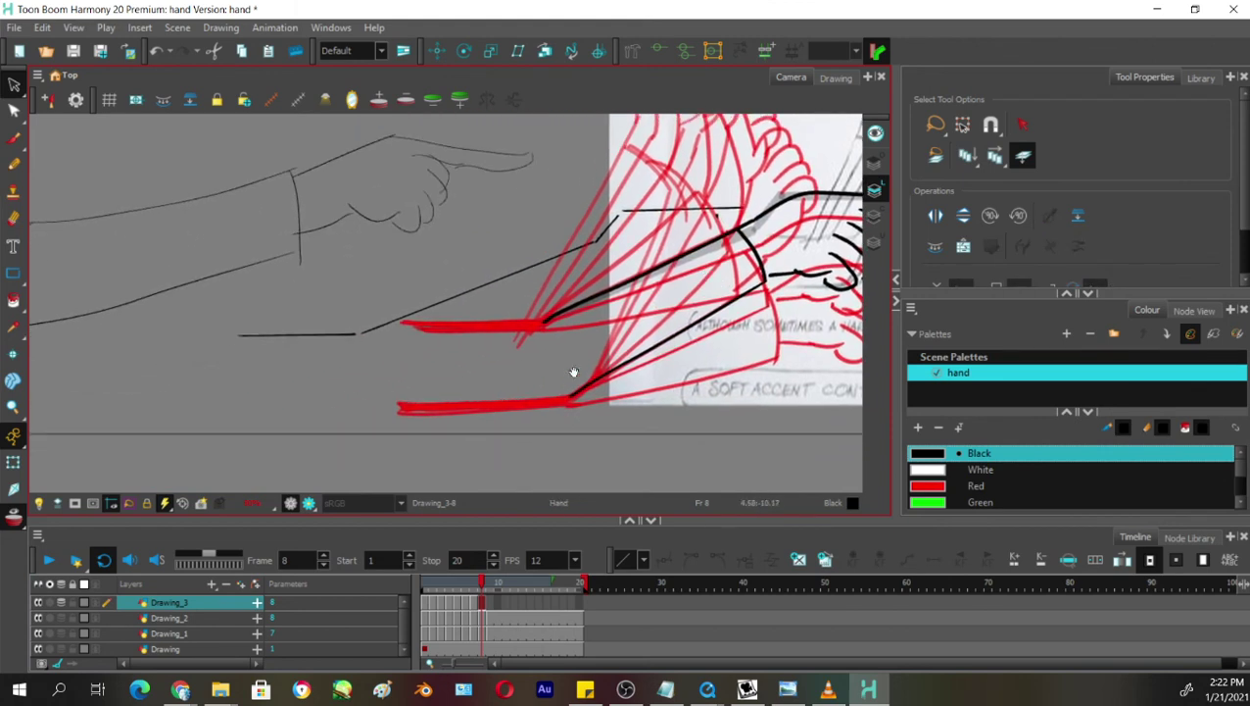
left_click_drag(647, 380, 590, 269)
left_click(16, 166)
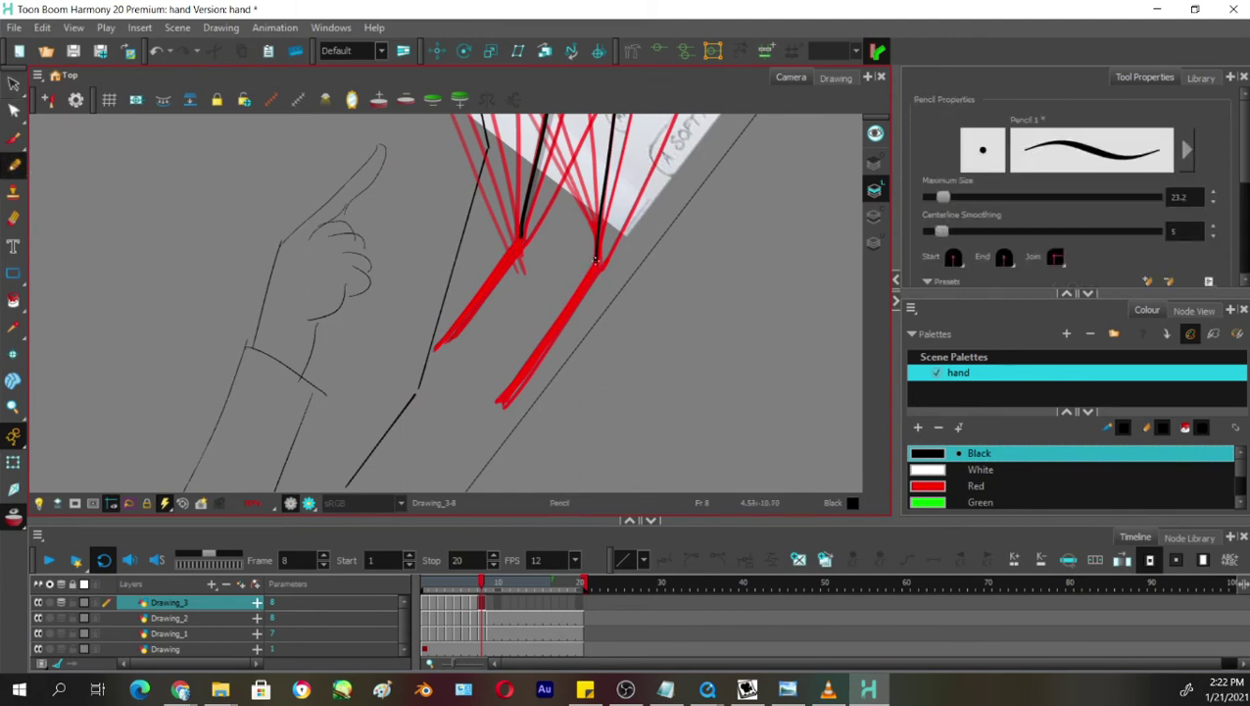
left_click_drag(597, 261, 502, 402)
key("ctrl+z")
left_click_drag(584, 285, 502, 399)
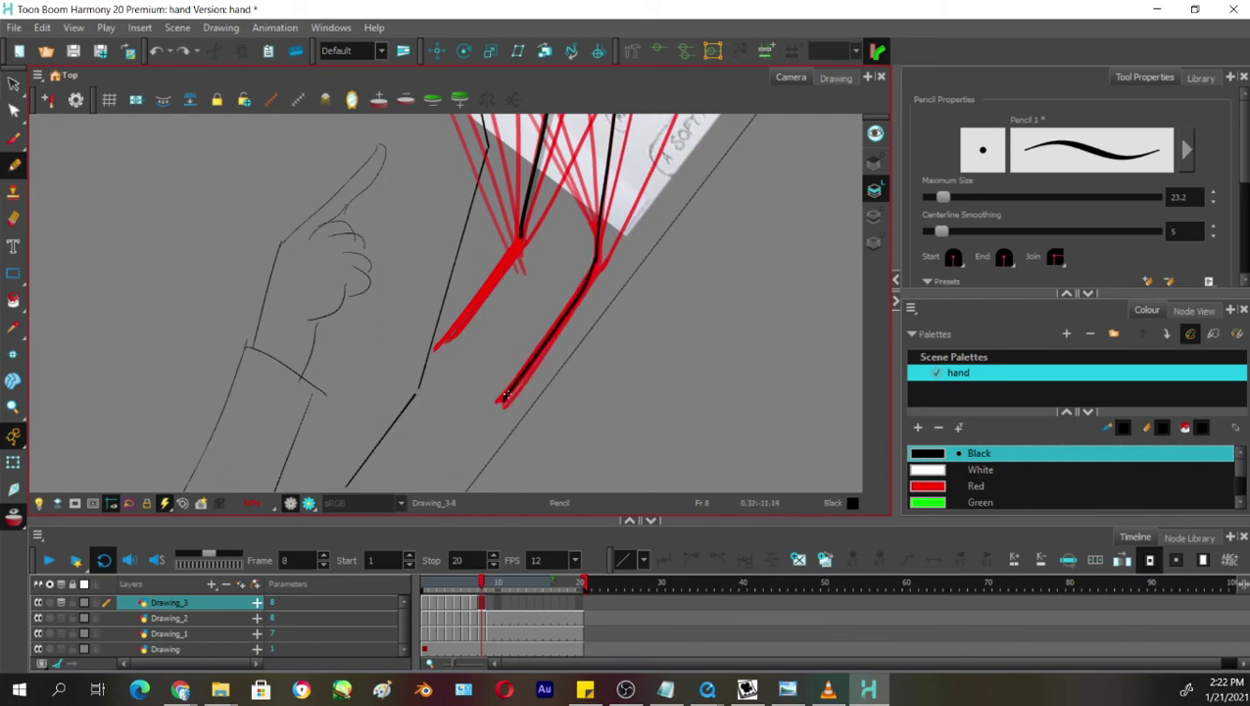
key("ctrl+z")
left_click_drag(595, 259, 488, 420)
key("ctrl+z")
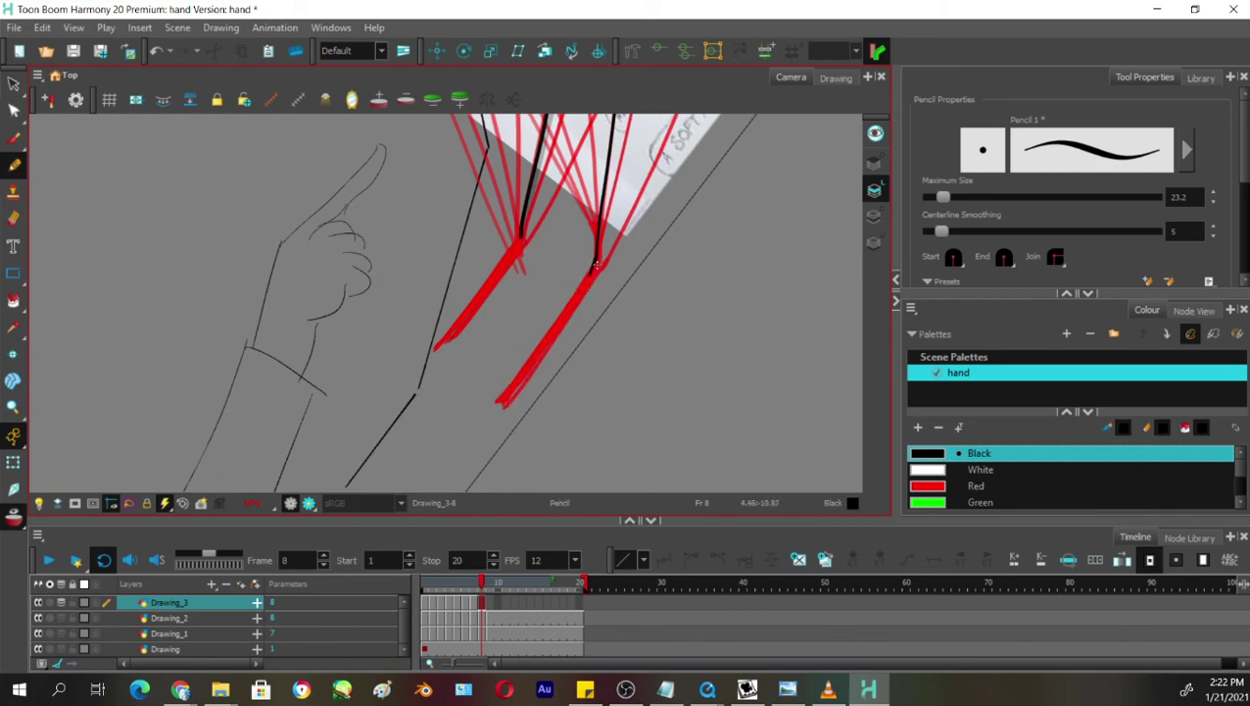
left_click_drag(593, 262, 505, 407)
Draw the upper outline of the upper arm on frame 8, from the elbow along the onion-skinned line.
left_click_drag(520, 237, 438, 349)
key("ctrl+z")
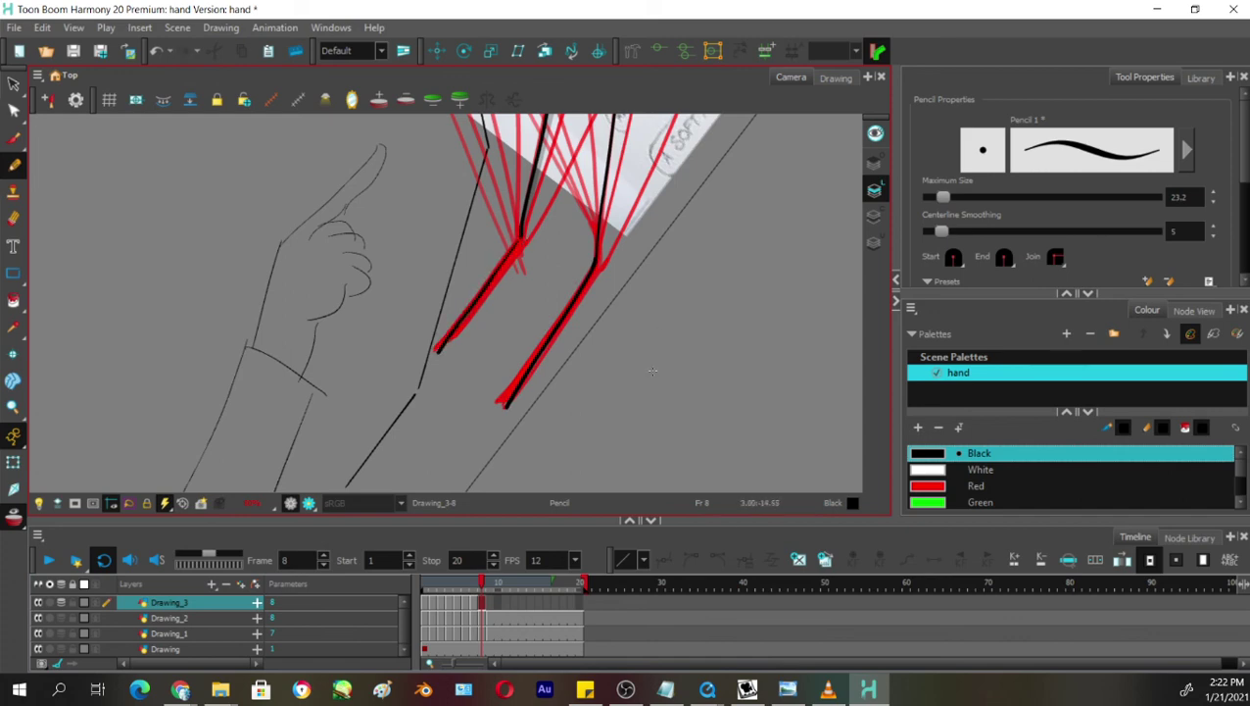
left_click_drag(653, 371, 516, 472)
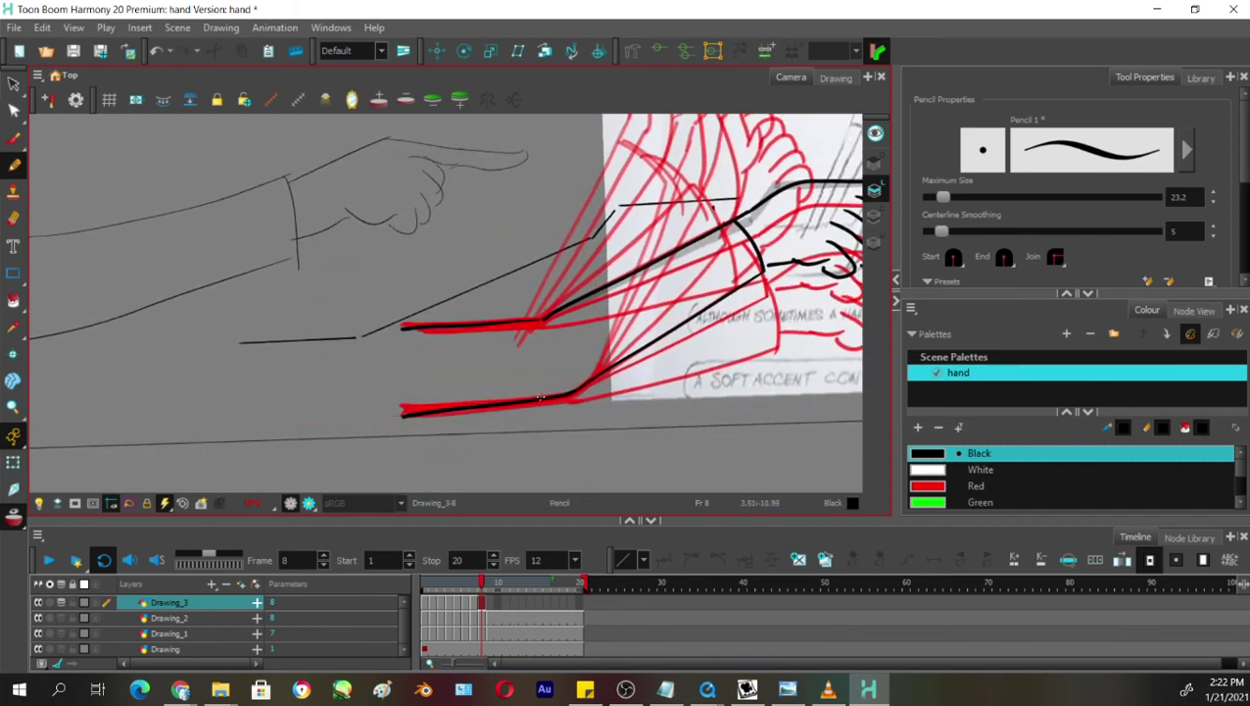
left_click_drag(740, 372, 440, 395)
Copy the whole arm drawing from frame 8 and paste it into frame 9 of Drawing_3.
mouse_move(482, 584)
left_mouse_down()
mouse_move(423, 585)
mouse_move(493, 584)
left_mouse_up()
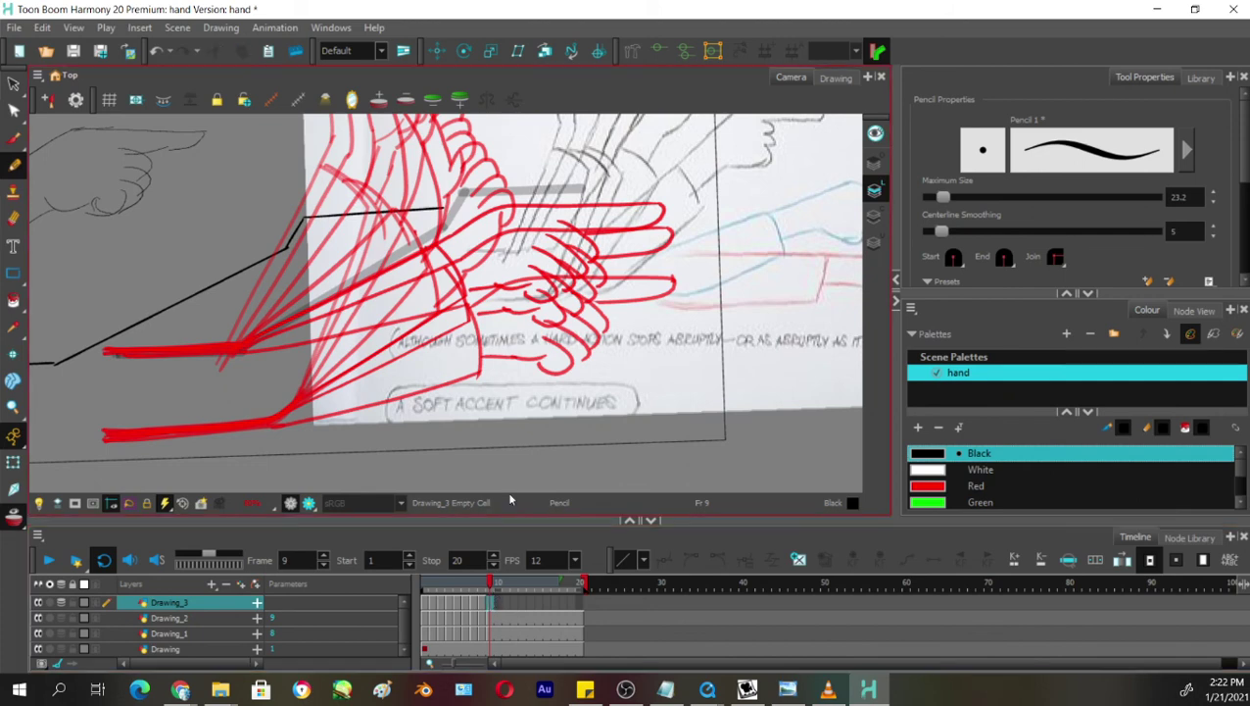
left_click(482, 602)
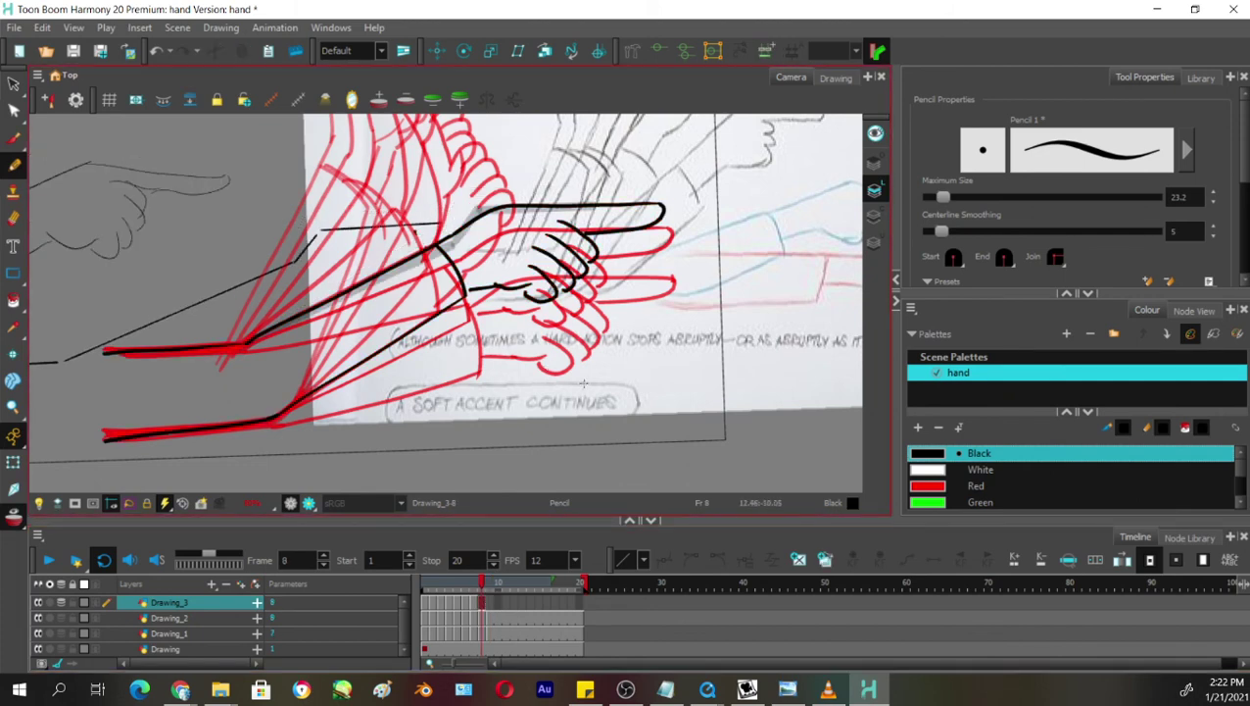
key("alt+s")
mouse_move(713, 300)
left_mouse_down()
mouse_move(557, 414)
mouse_move(215, 206)
mouse_move(676, 354)
left_mouse_up()
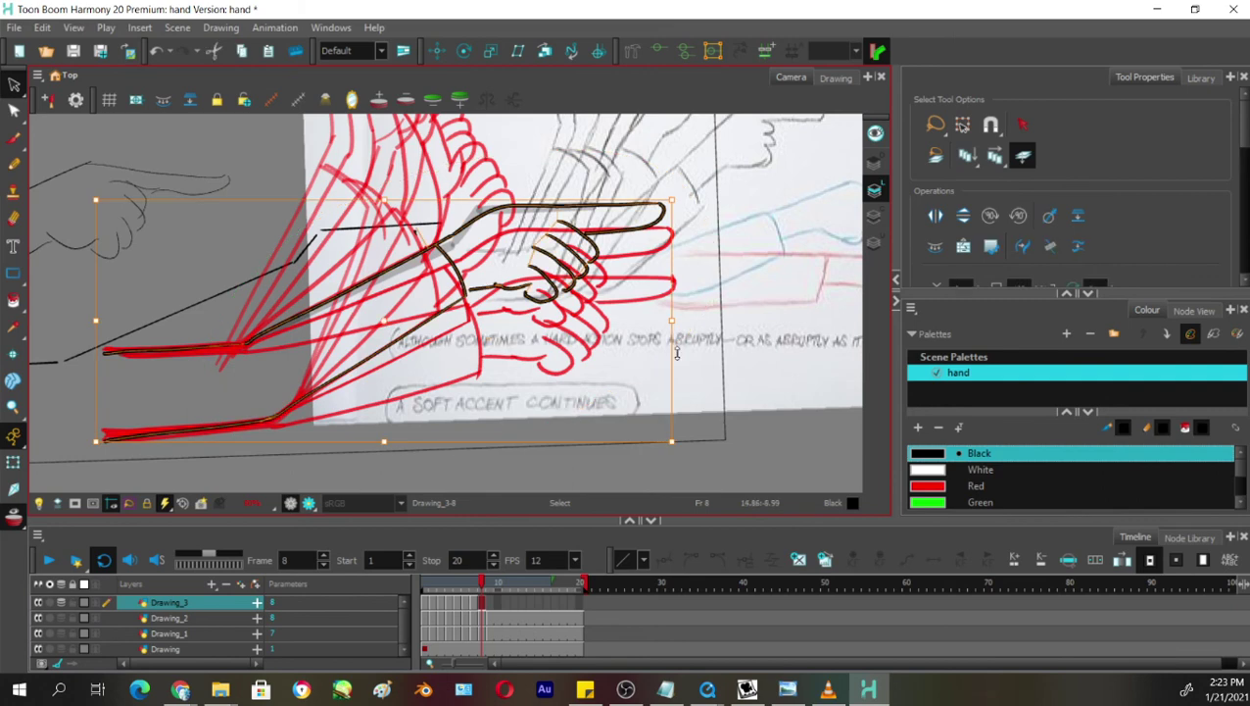
left_click(492, 606)
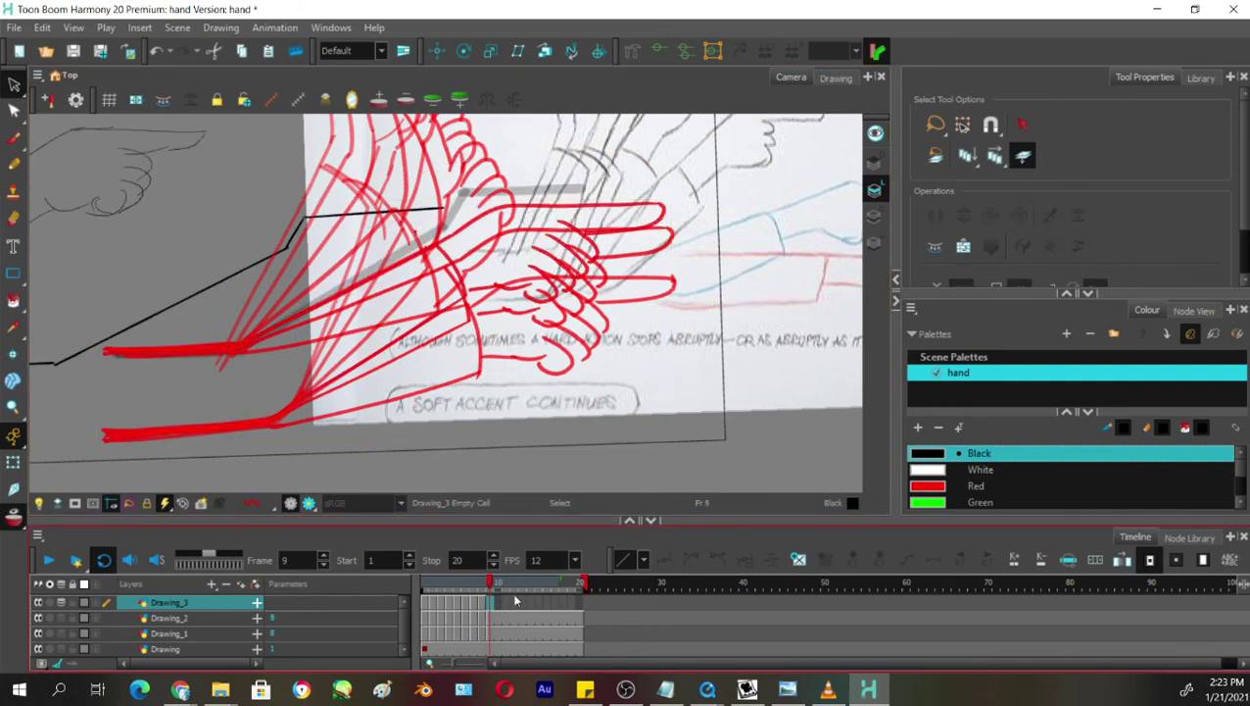
key("ctrl+v")
left_click(723, 294)
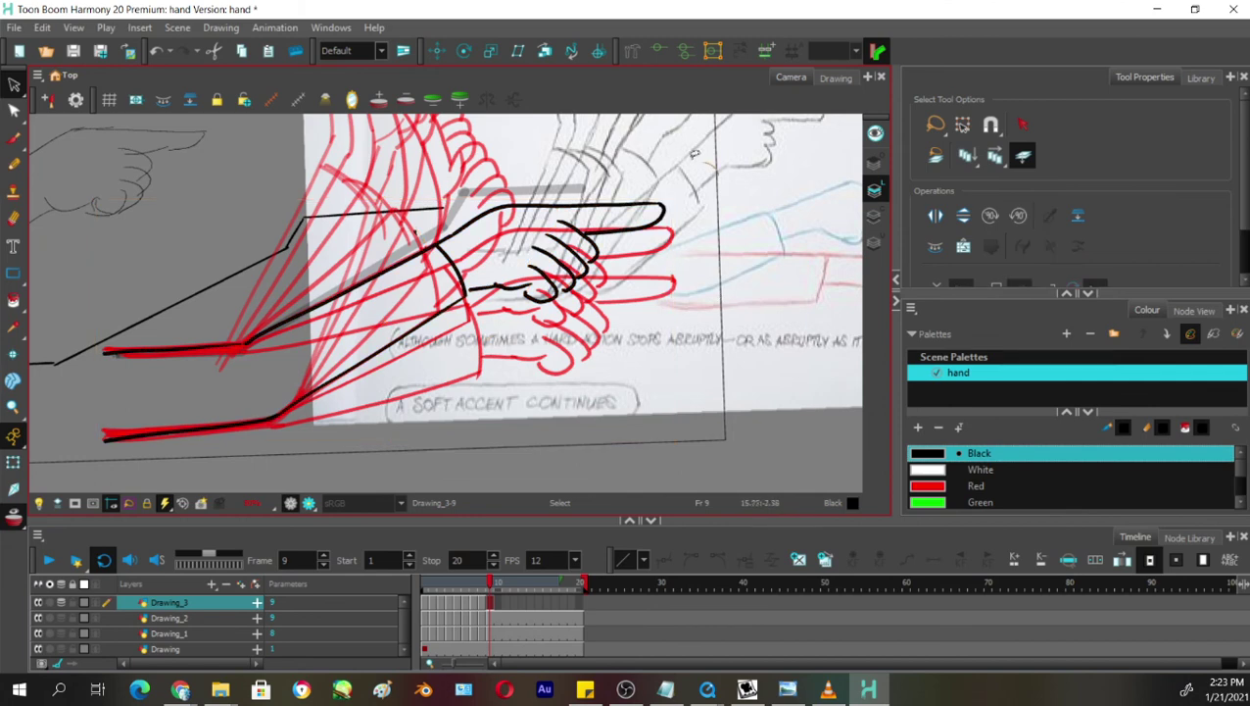
Select the forearm and hand on frame 9 and rotate them upward about the elbow toward the guide line.
left_click(670, 208)
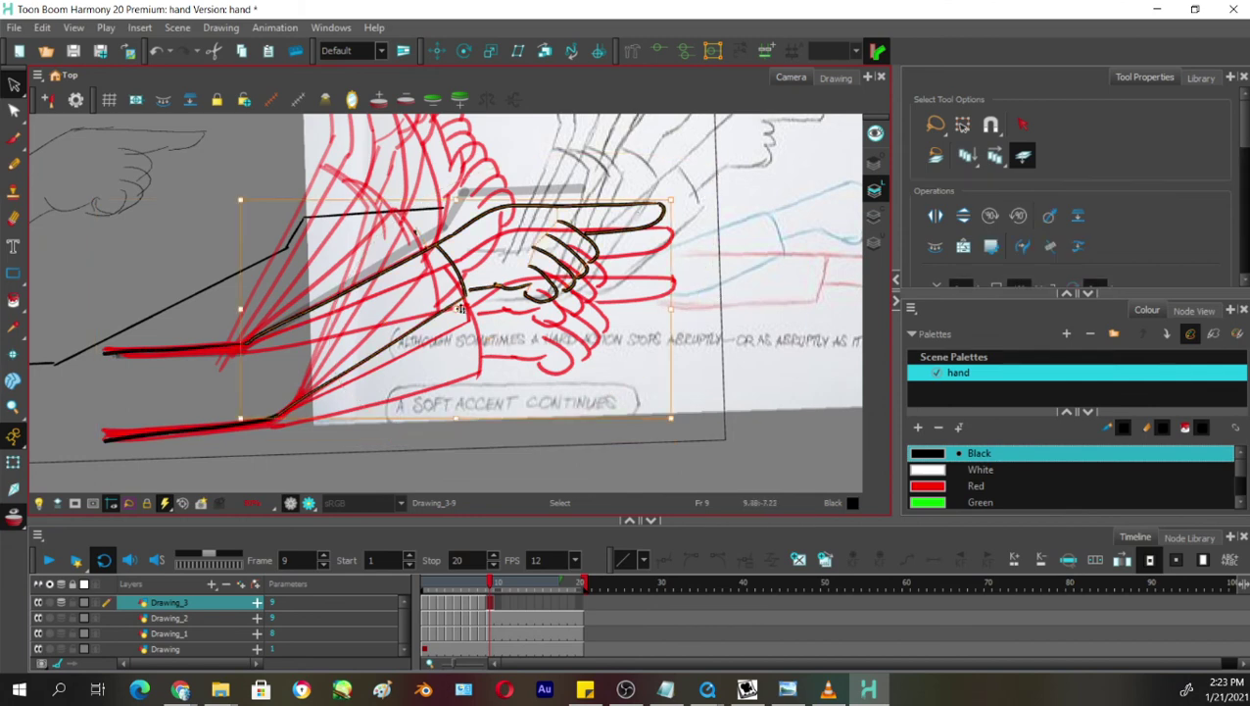
left_click_drag(457, 309, 244, 346)
mouse_move(680, 201)
left_mouse_down()
mouse_move(667, 166)
mouse_move(695, 178)
mouse_move(485, 275)
mouse_move(588, 133)
left_mouse_up()
Rotate the hand on frame 9 slightly downward about the wrist and nudge it up onto the guide line.
left_click_drag(546, 223, 440, 223)
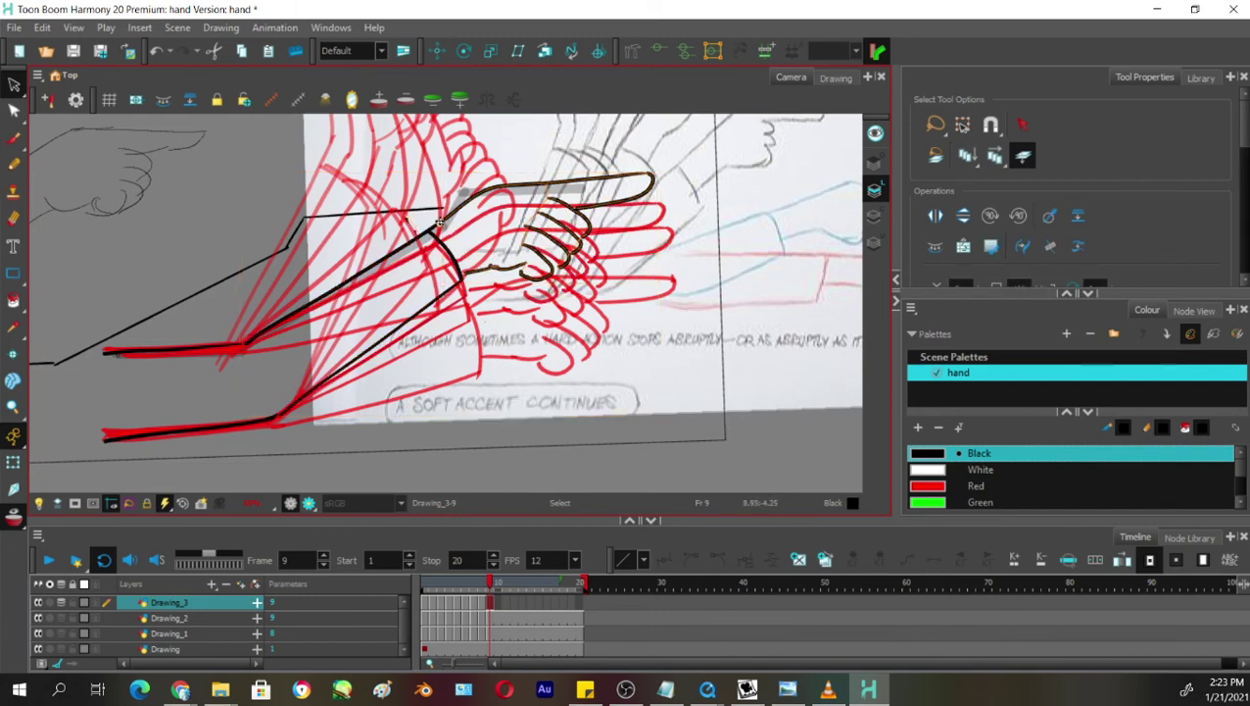
left_click_drag(664, 175, 669, 193)
key("Up")
key("Up")
key("Up")
key("Up")
key("Up")
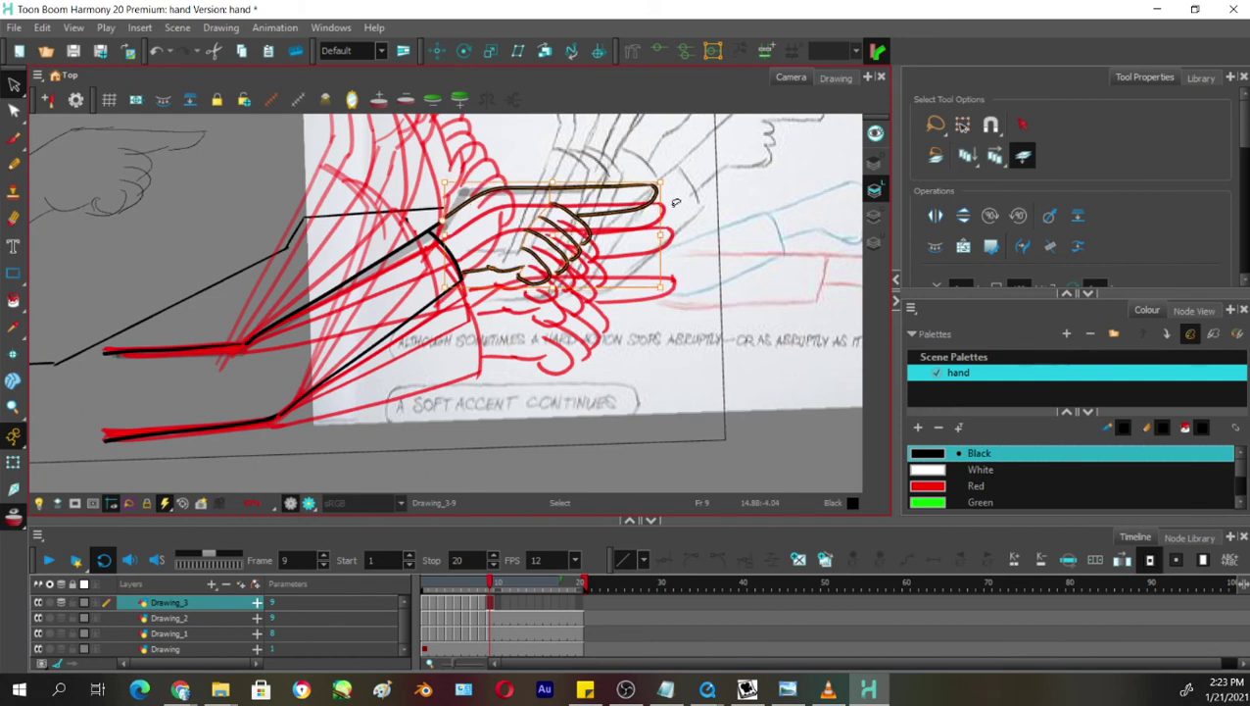
key("Up")
key("Up")
left_click(702, 206)
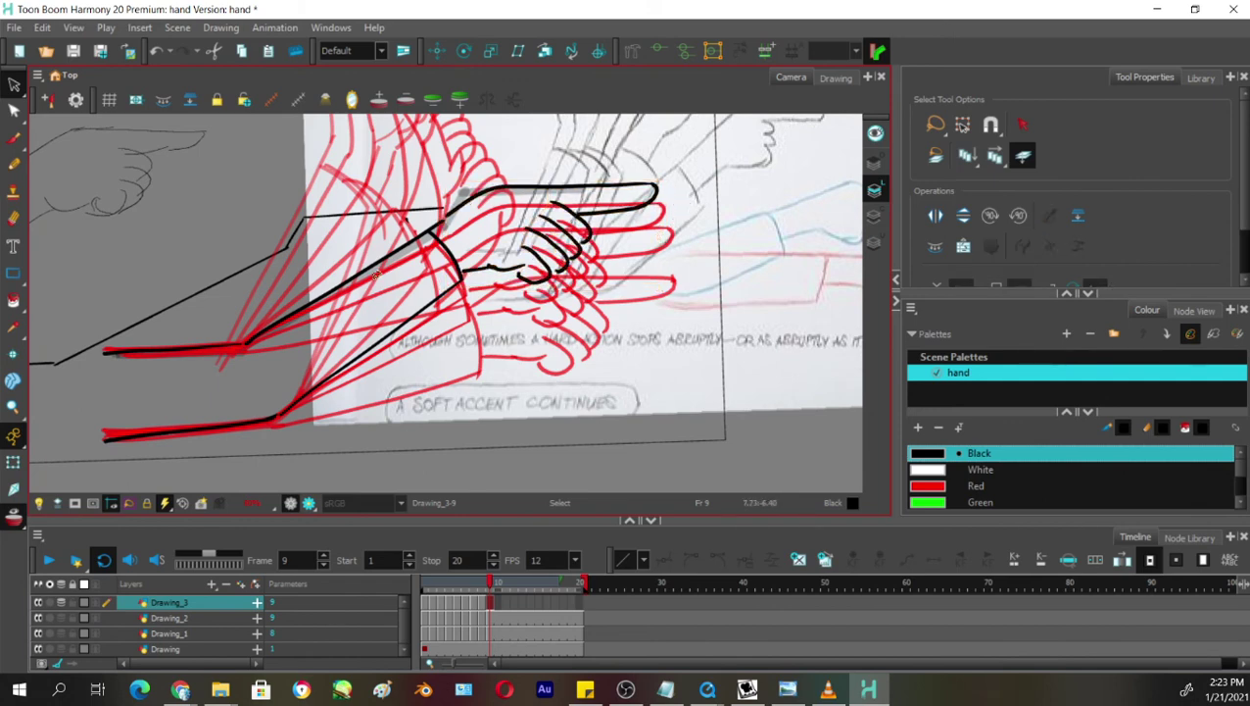
Adjust the upper-arm lines on frame 9 to meet the forearm at the elbow, nudging the upper line slightly up.
mouse_move(375, 277)
left_mouse_down()
mouse_move(393, 389)
mouse_move(450, 281)
mouse_move(455, 218)
left_mouse_up()
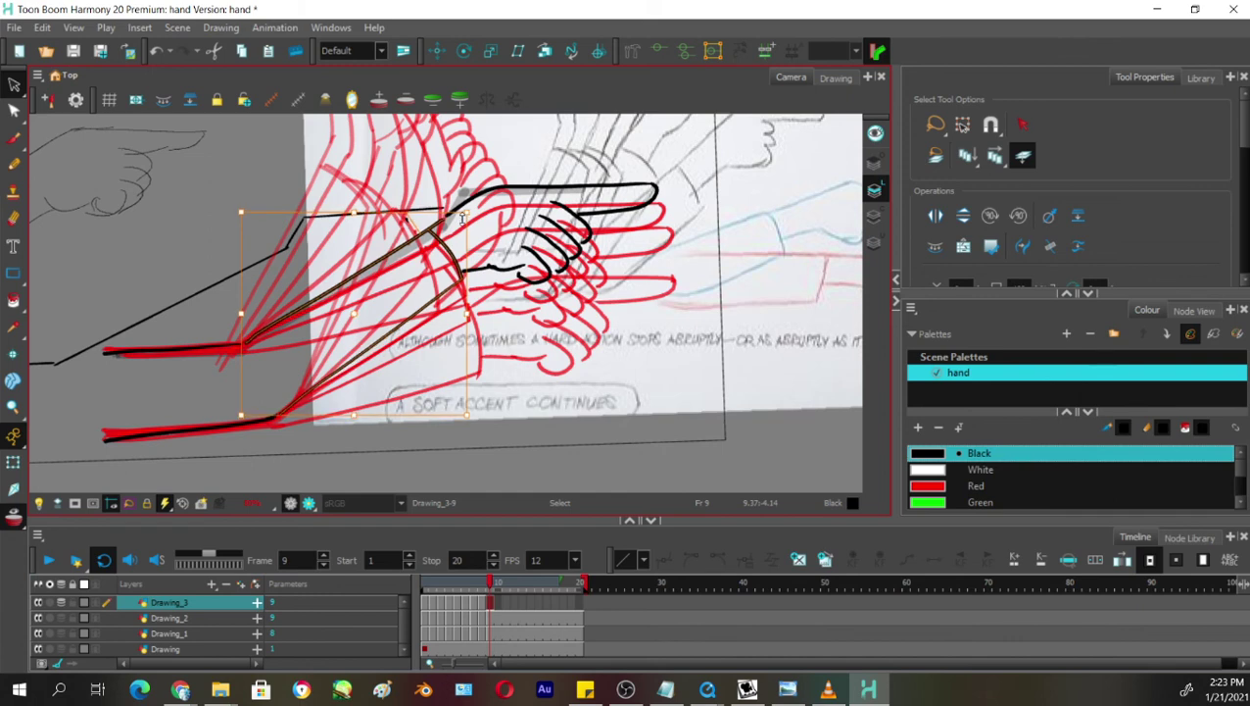
left_click(588, 348)
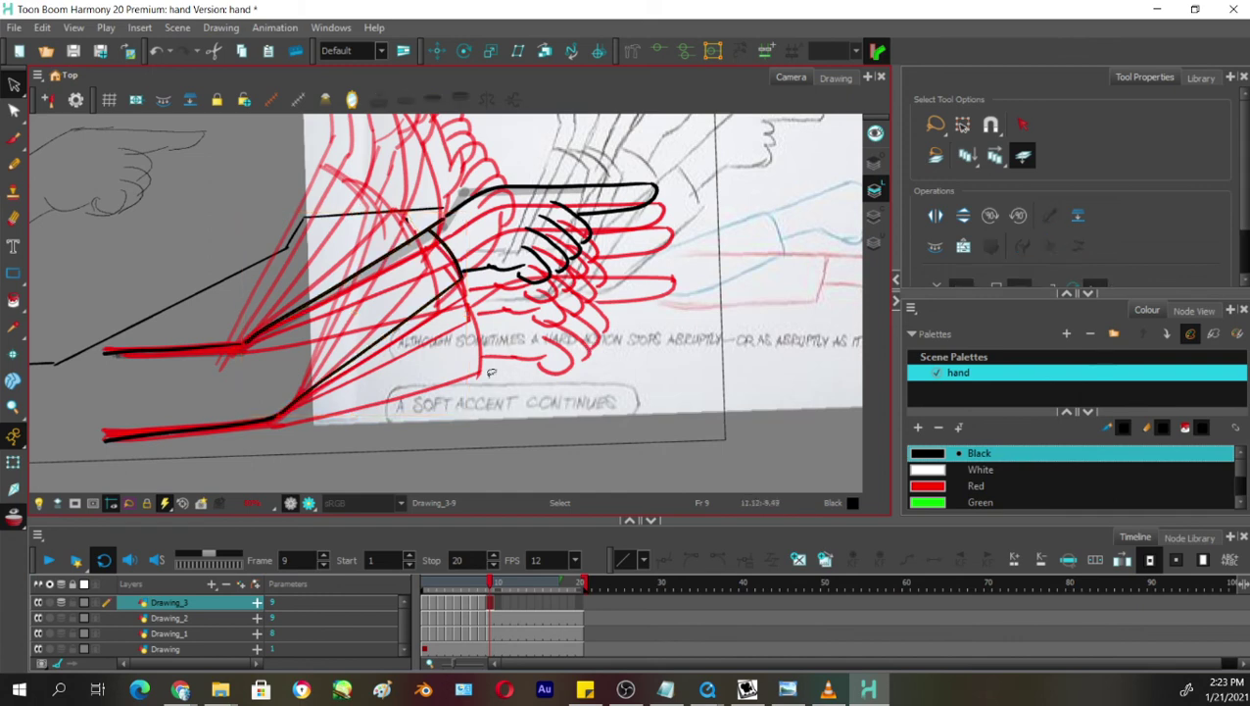
left_click(285, 409)
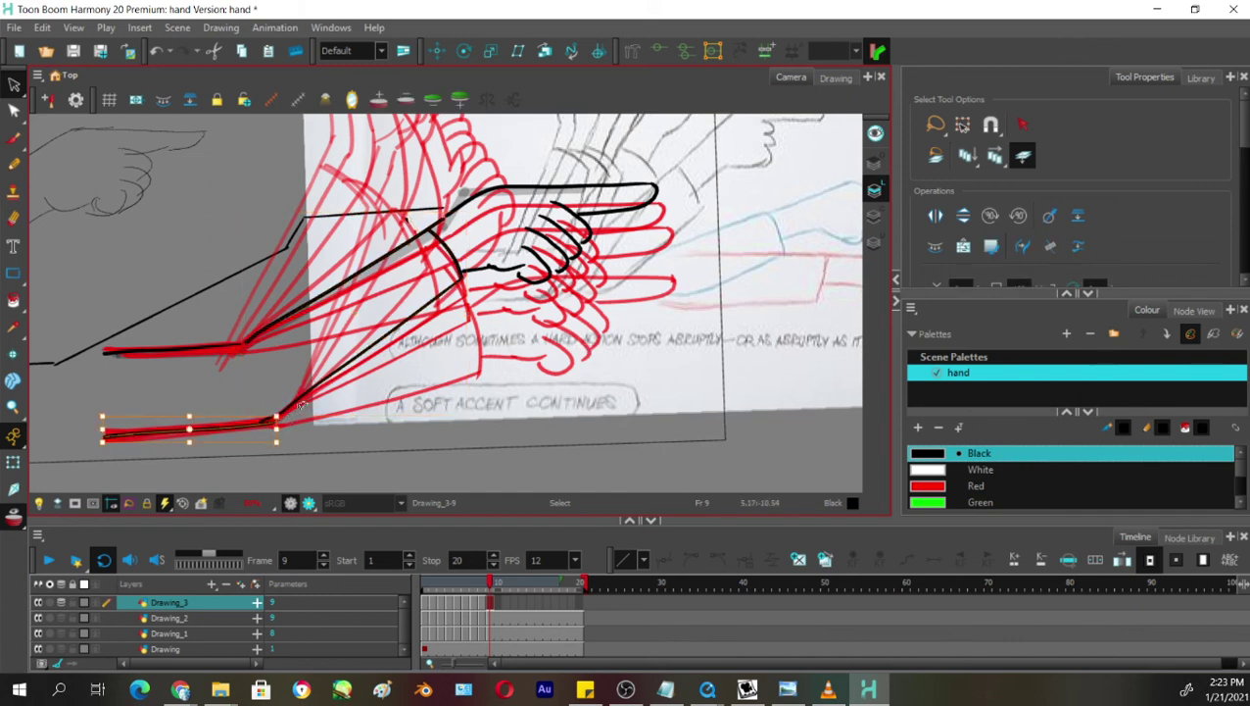
left_click(291, 414)
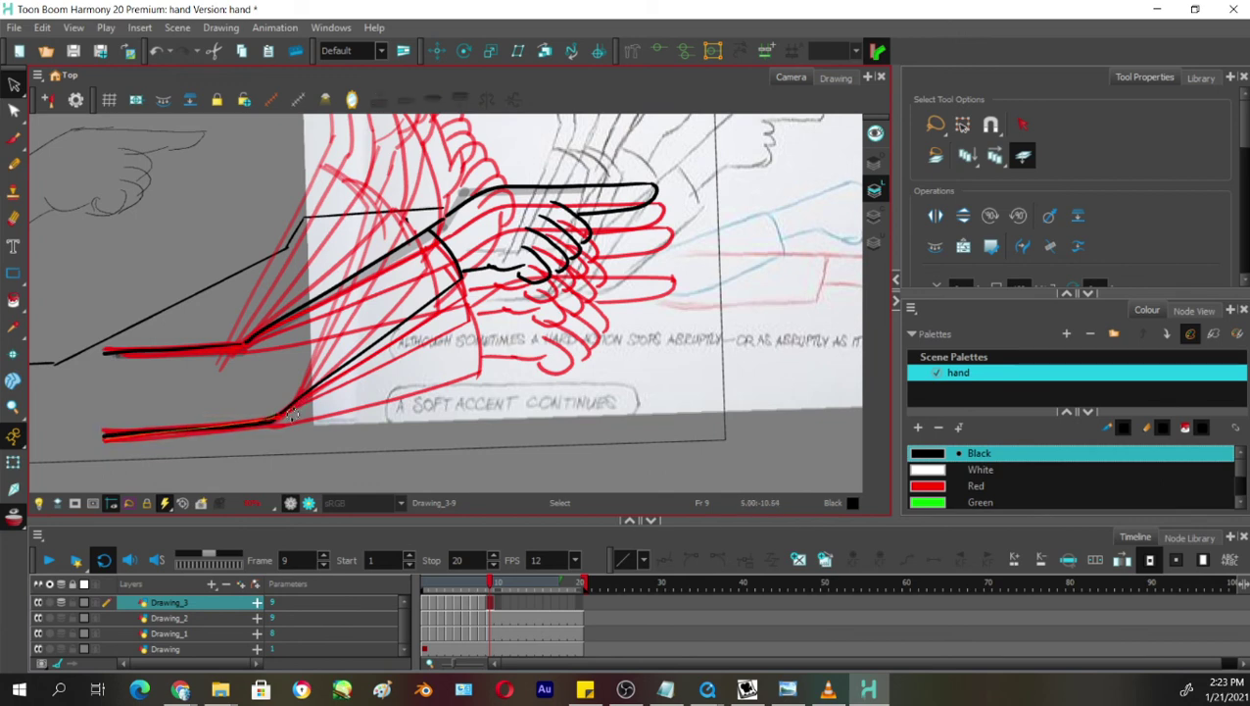
left_click(289, 415)
left_click_drag(255, 329, 258, 333)
key("Up")
key("Up")
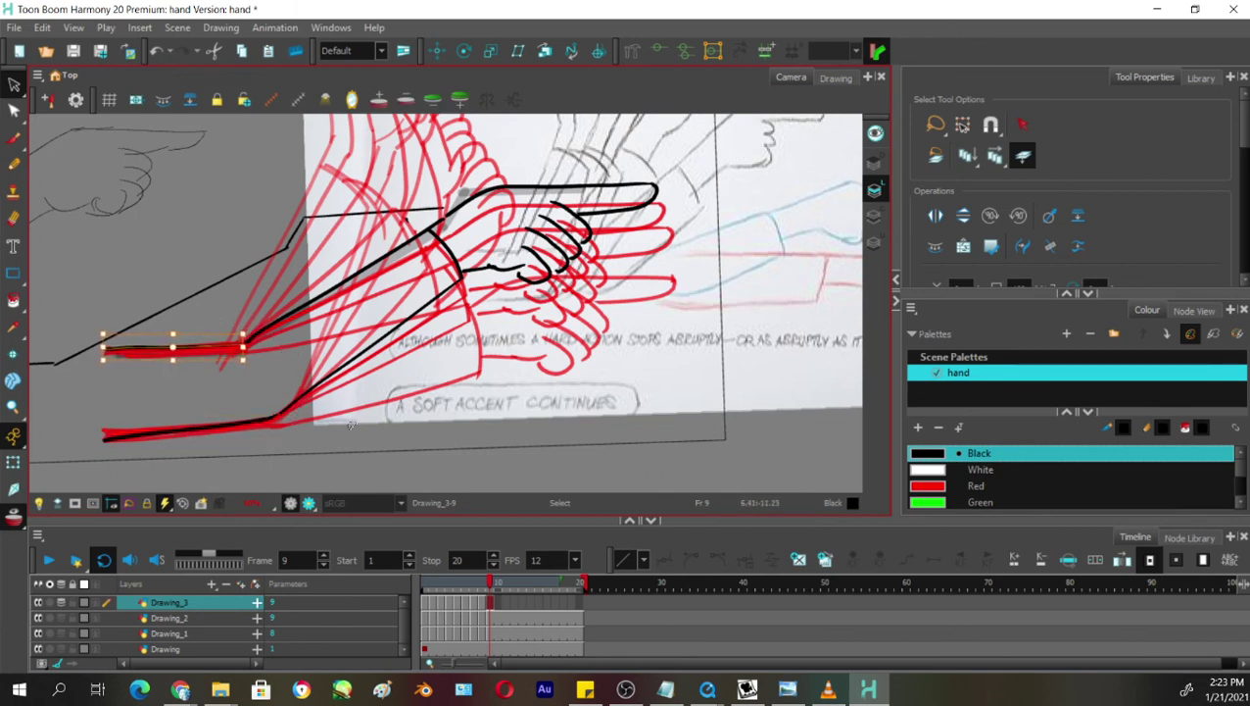
left_click(350, 412)
left_click(247, 422)
left_click_drag(292, 414, 295, 419)
left_click(327, 410)
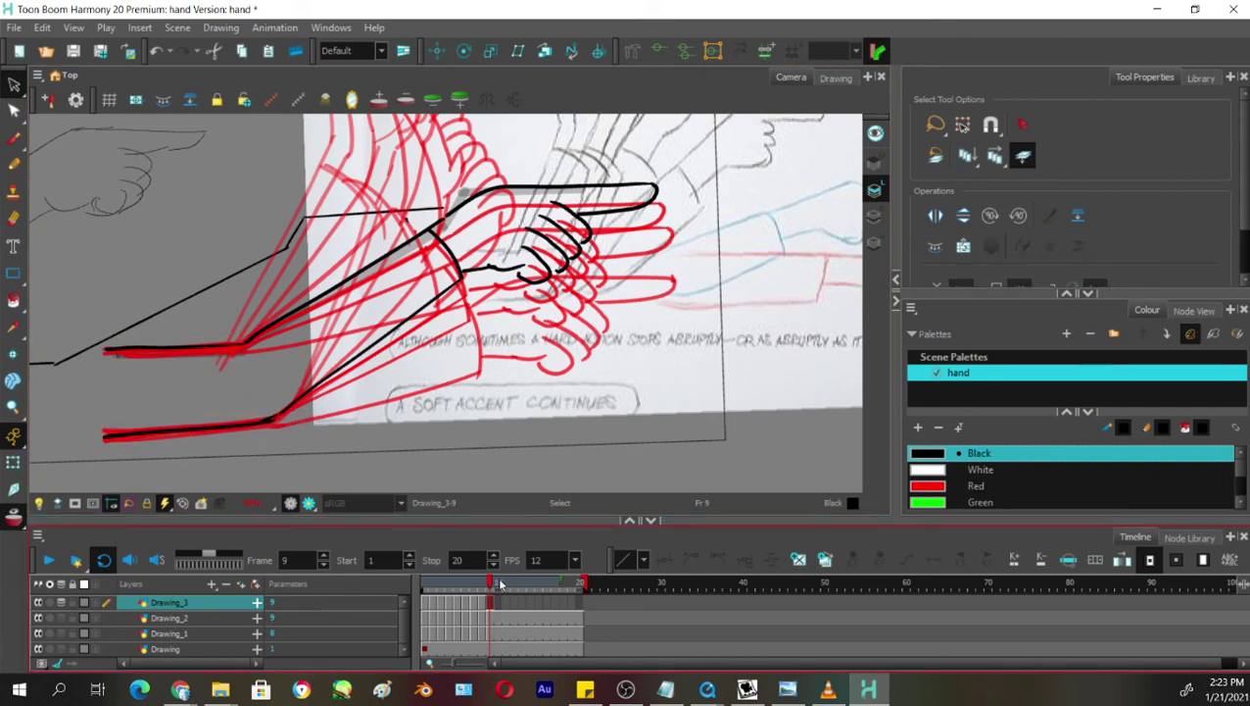
Extend the exposure of the frame 9 drawing on Drawing_3 to frame 20 and return to frame 1.
left_click(576, 594)
key("F5")
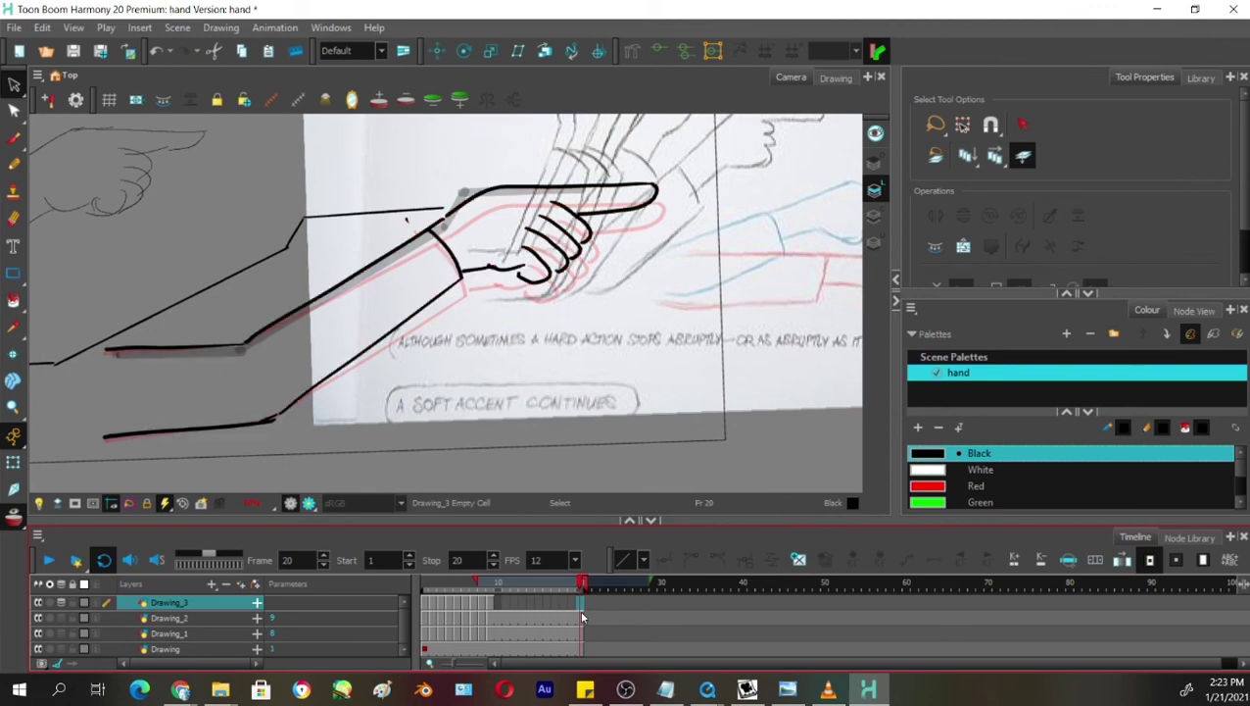
left_click_drag(581, 584, 423, 578)
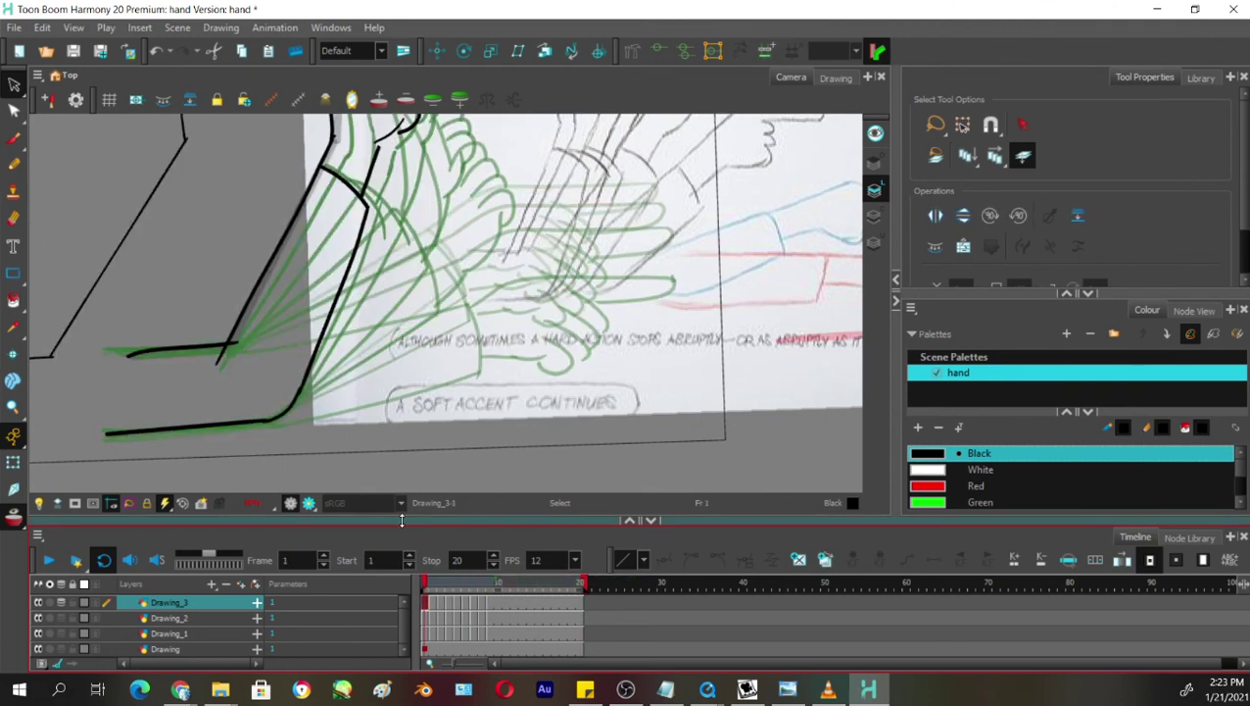
key("1")
key("1")
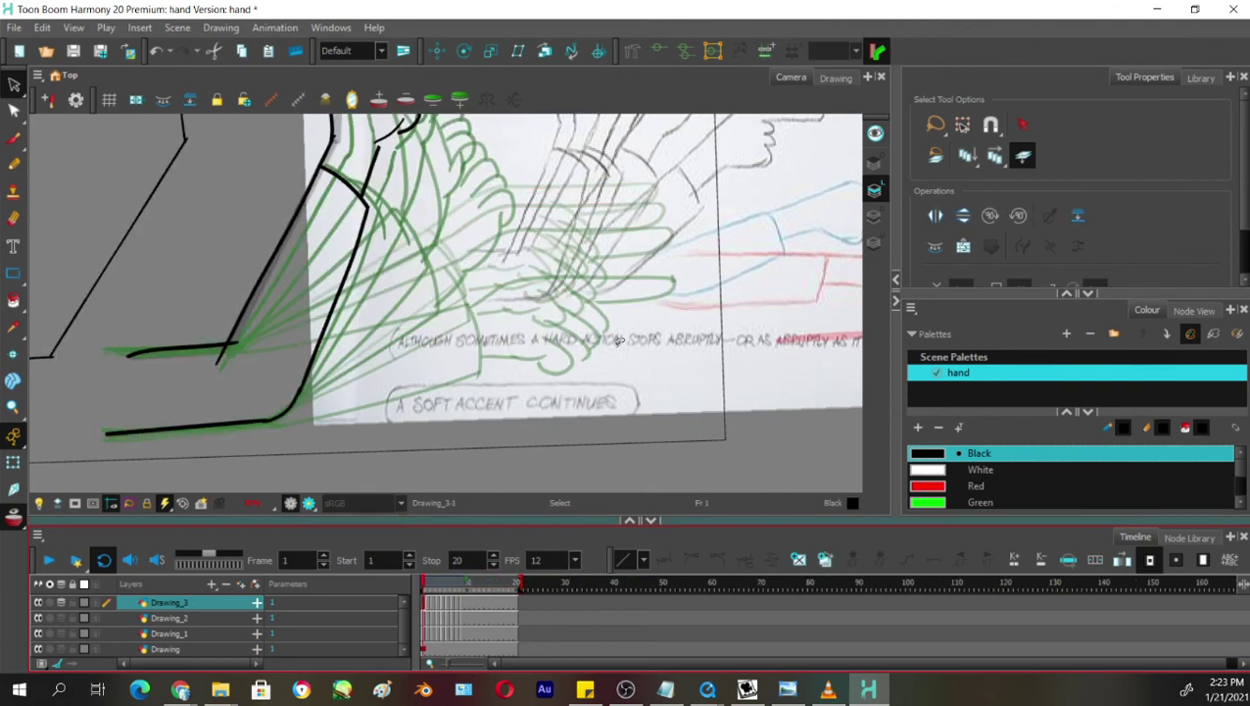
Play the looping animation from frame 1 to review the arm's hard accent and bounce back.
key("2")
key("2")
key("2")
key("2")
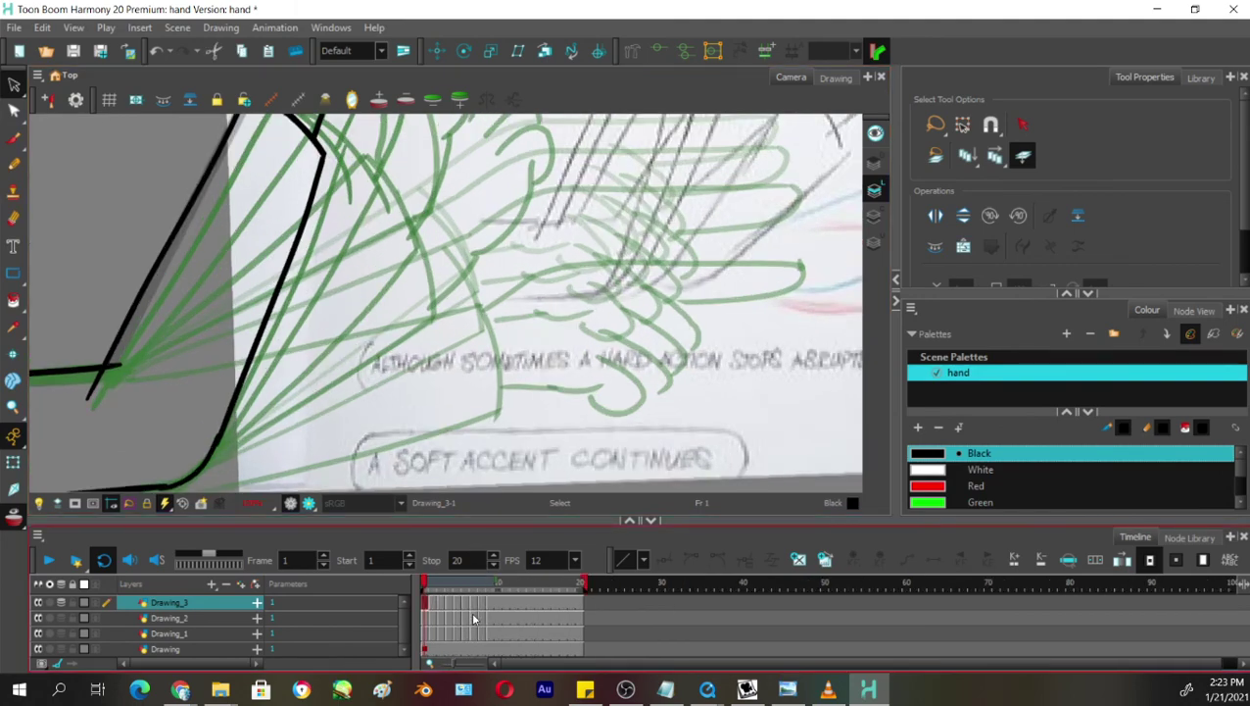
left_click_drag(448, 372, 579, 411)
key("1")
scroll(579, 411, "down", 4)
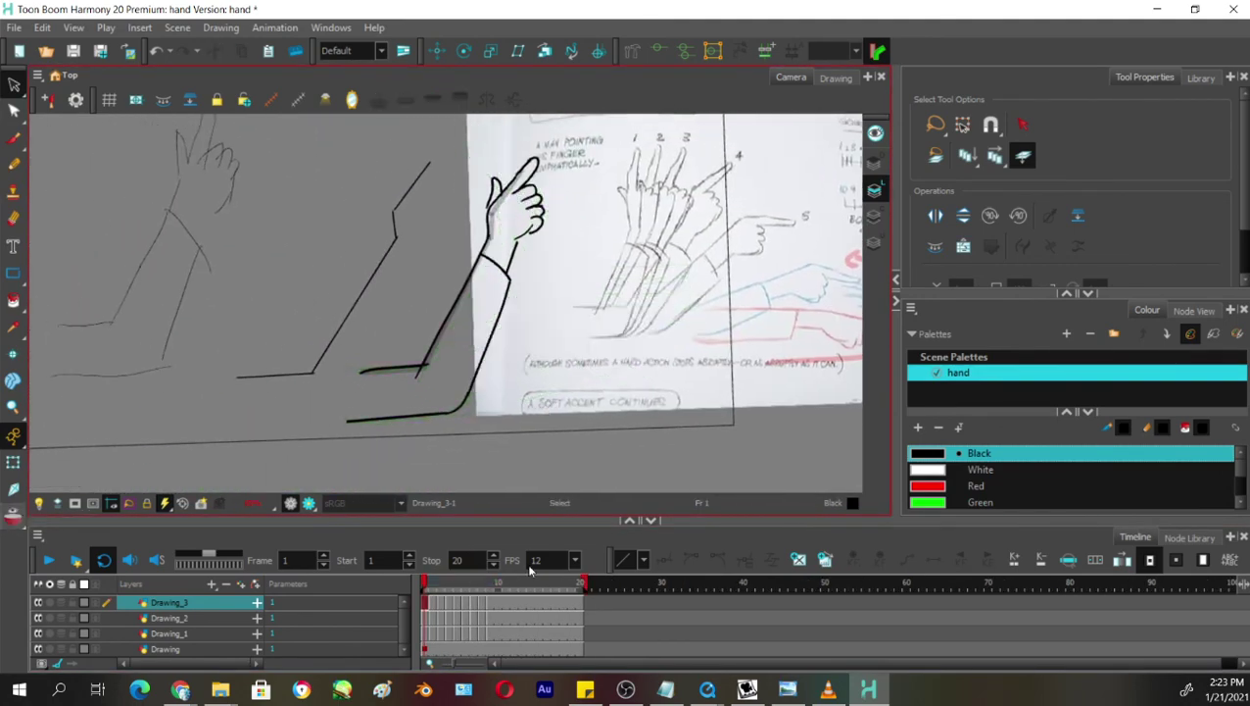
left_click(421, 587)
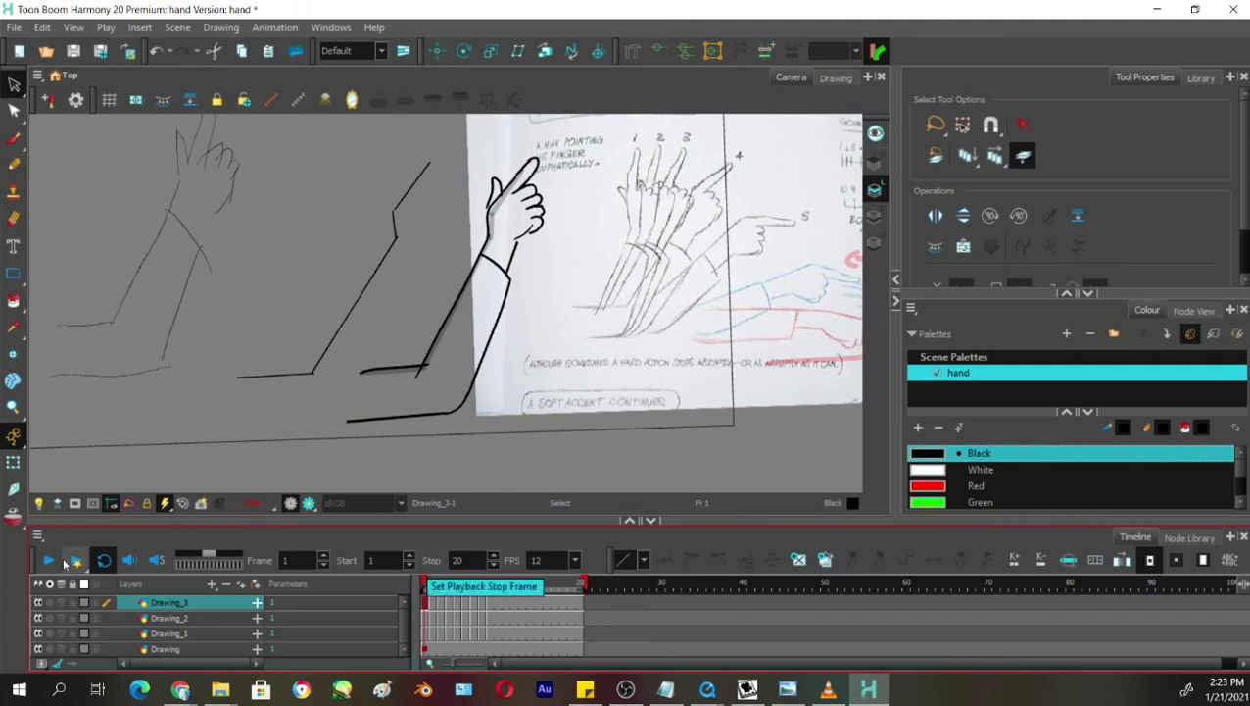
left_click(59, 556)
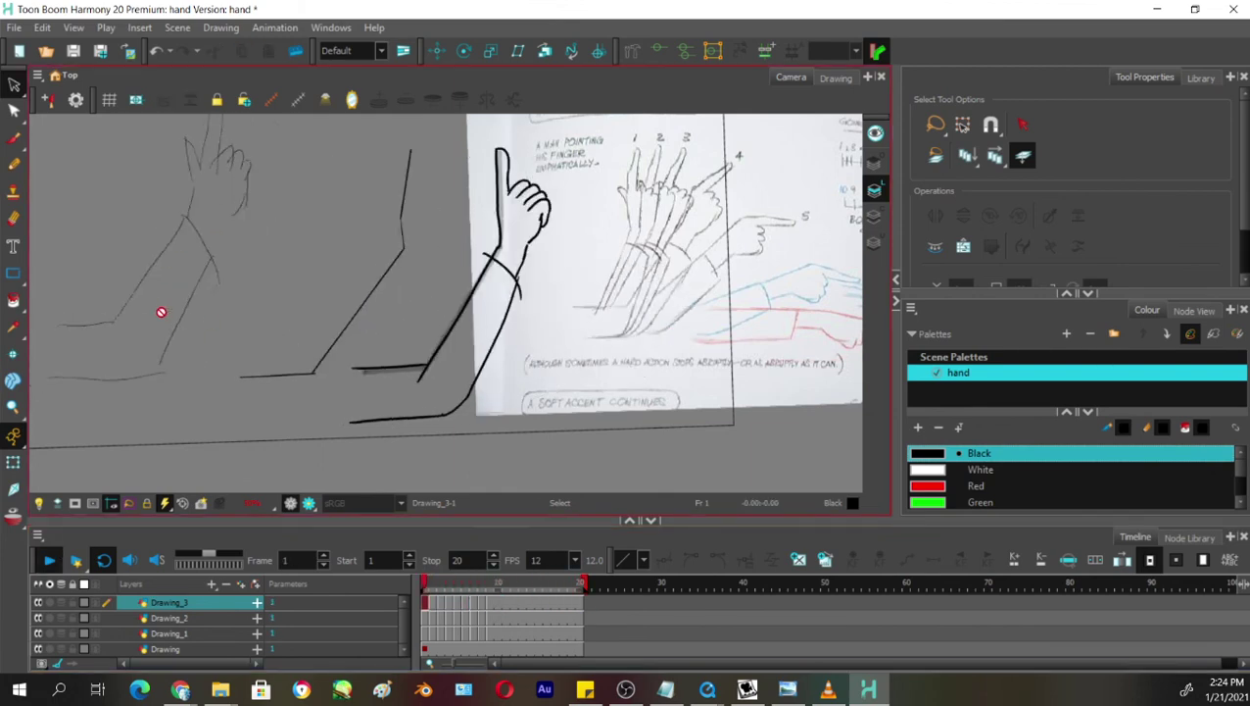
key("Return")
Scrub through the frames to check the arm poses beside the reference sheet, ending on frame 1.
left_click_drag(465, 584, 424, 583)
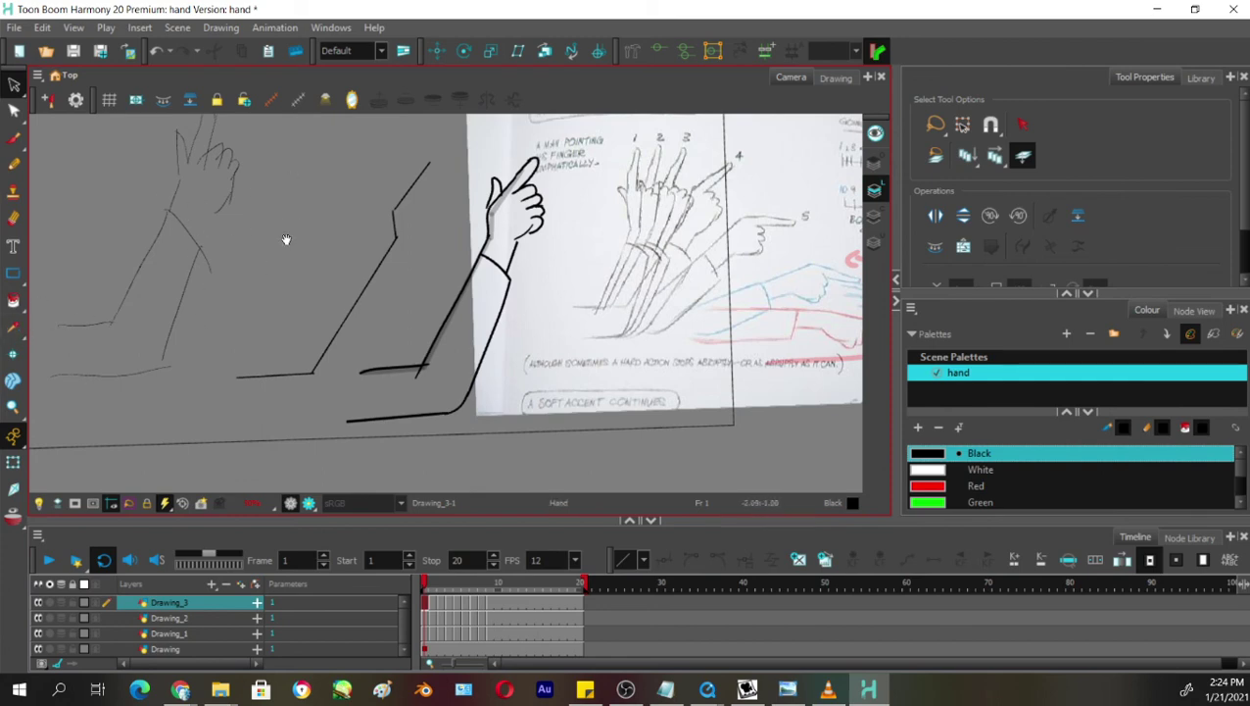
left_click_drag(285, 239, 306, 295)
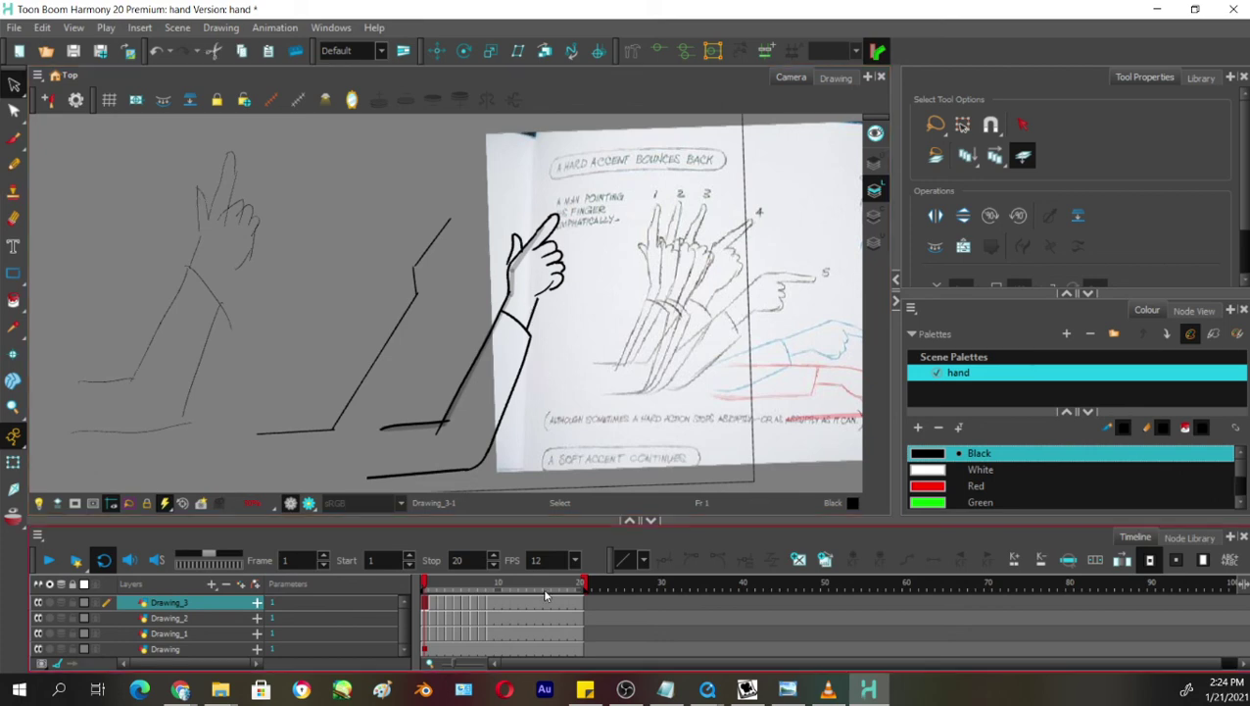
left_click_drag(539, 588, 421, 588)
Export all frames of the scene as a looping animated GIF at the scene resolution, without dithering.
left_click(14, 27)
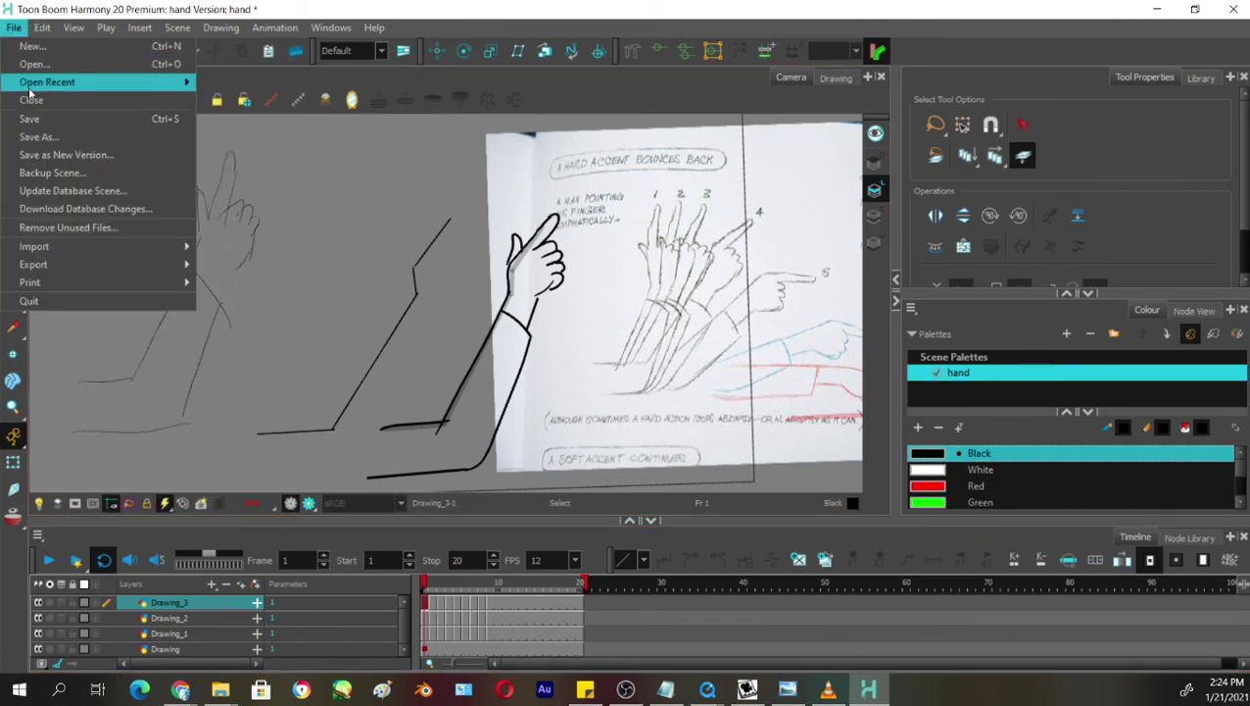
mouse_move(117, 252)
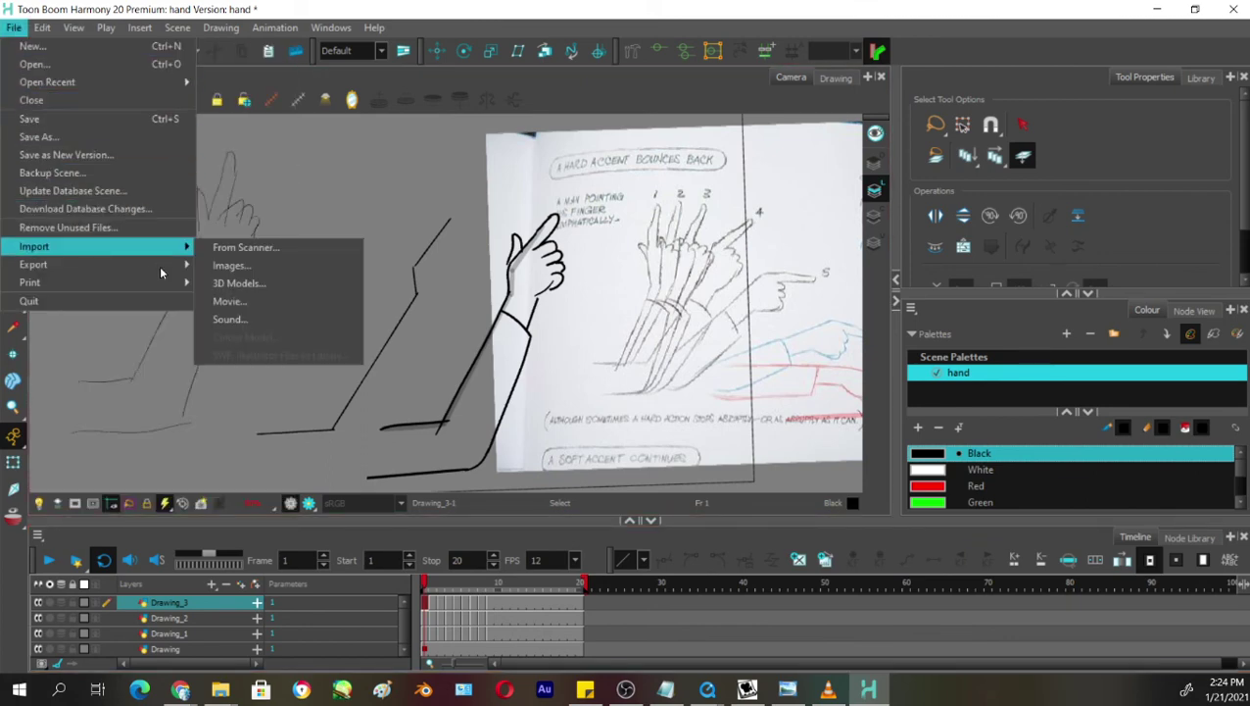
mouse_move(173, 264)
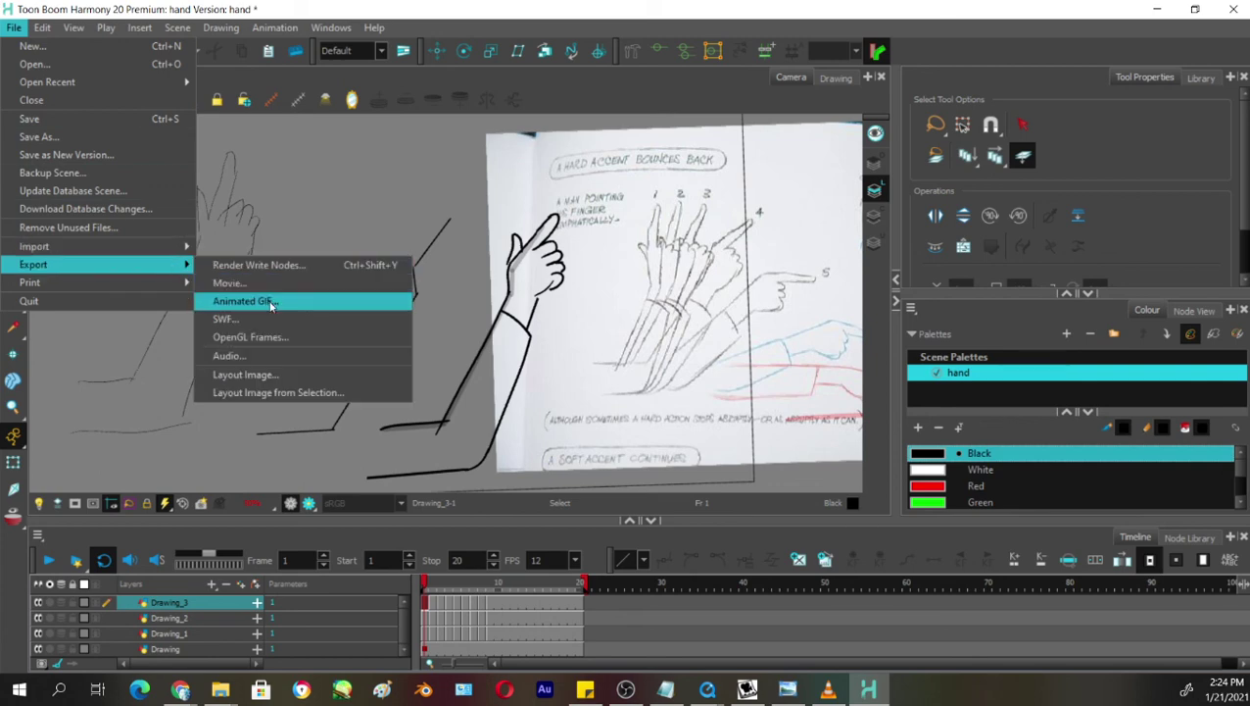
left_click(274, 303)
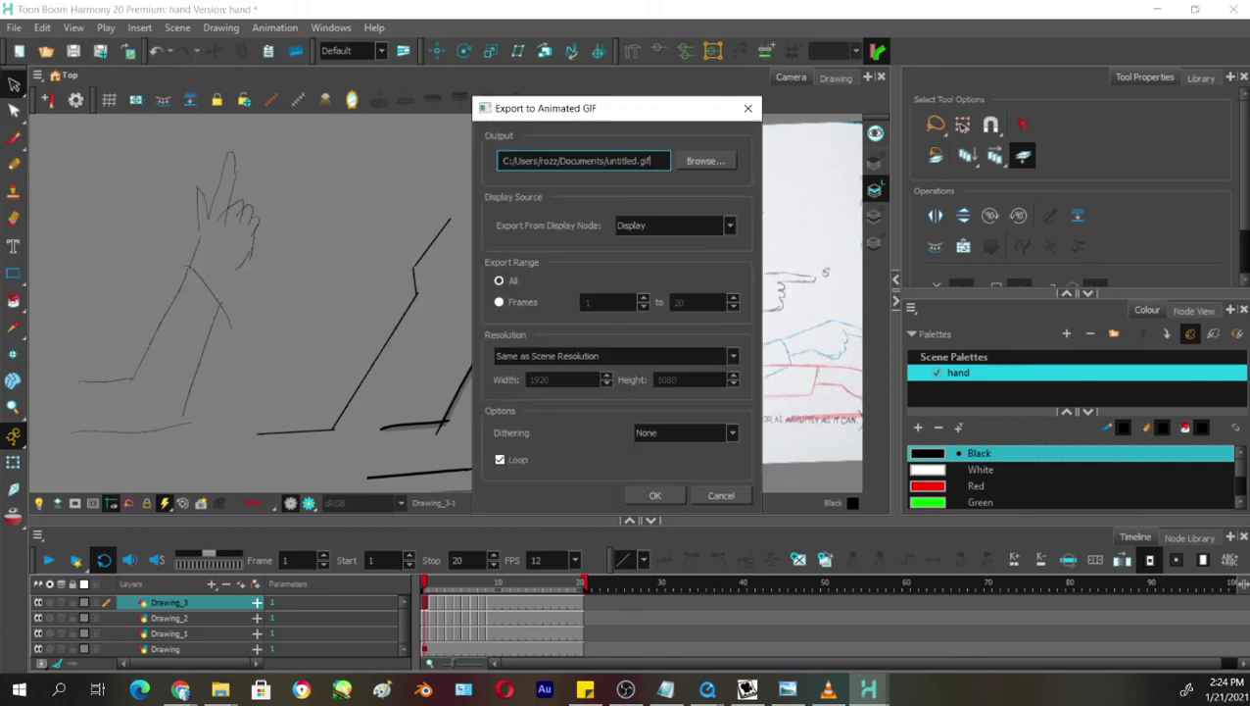
left_click_drag(637, 160, 610, 161)
left_click(667, 495)
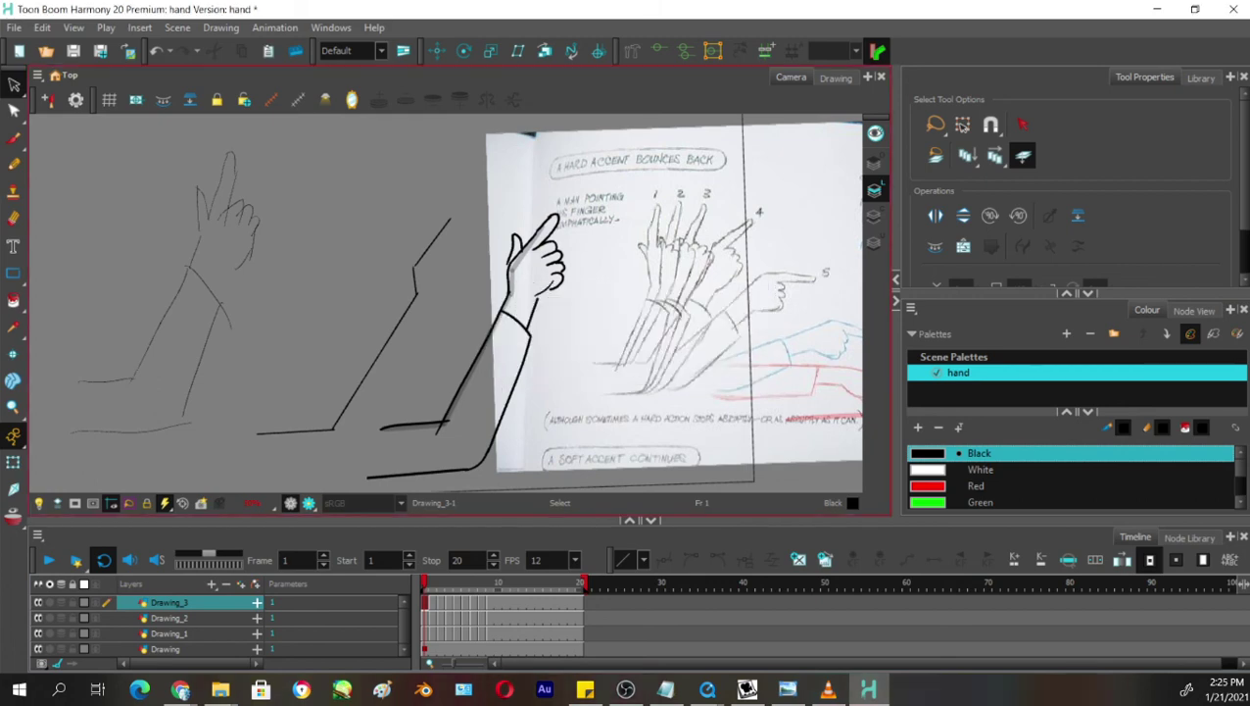
left_click(698, 366)
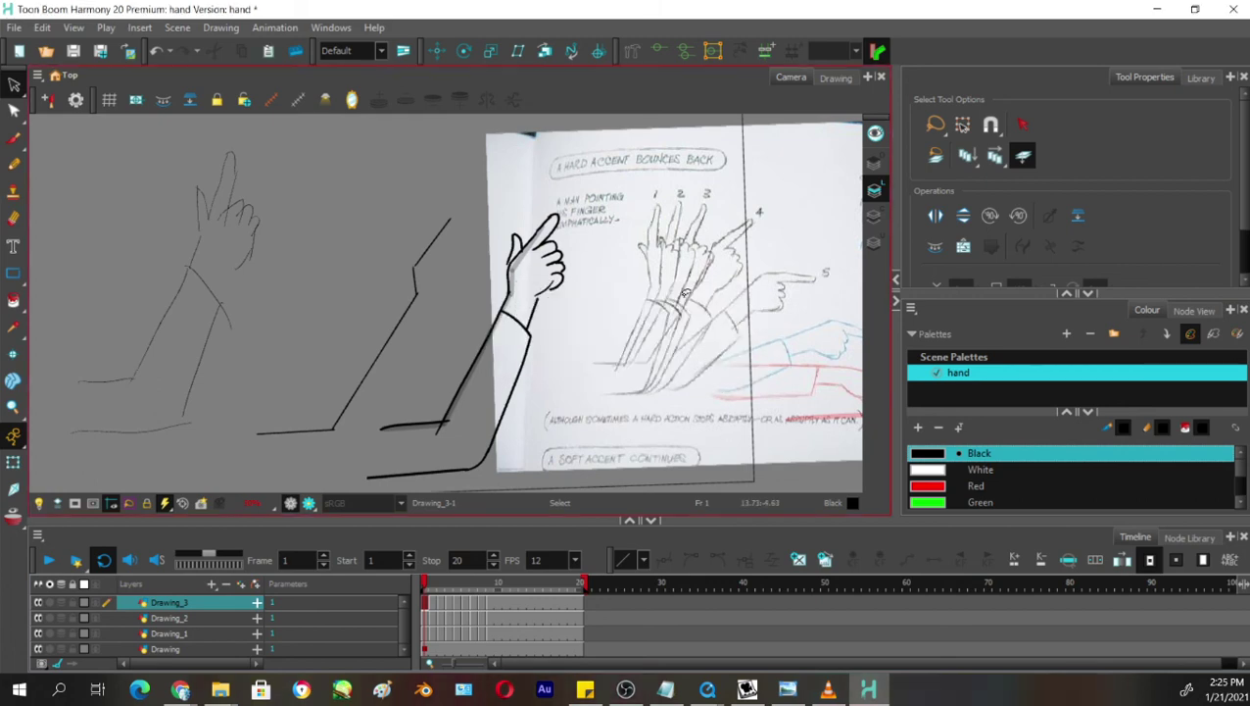